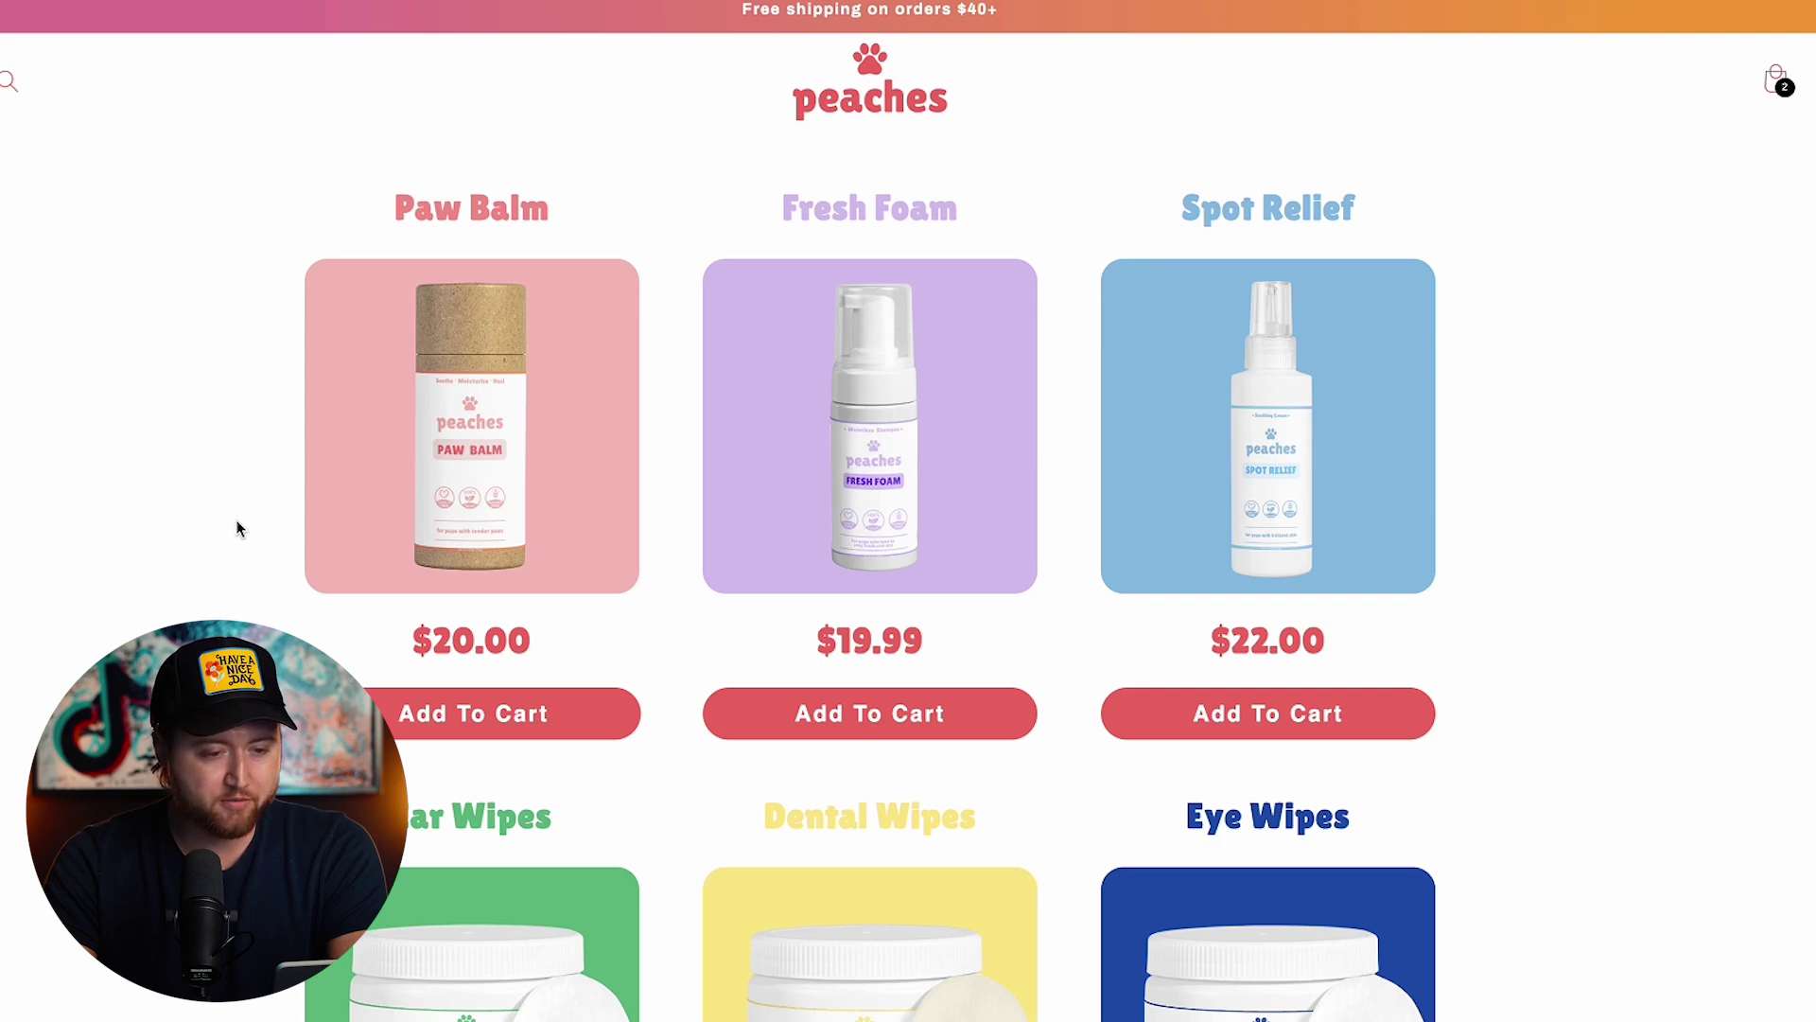
# Browse the Peaches storefront and open the Fresh Foam product page
pyautogui.scroll(-1, 237, 528)
pyautogui.scroll(1, 323, 560)
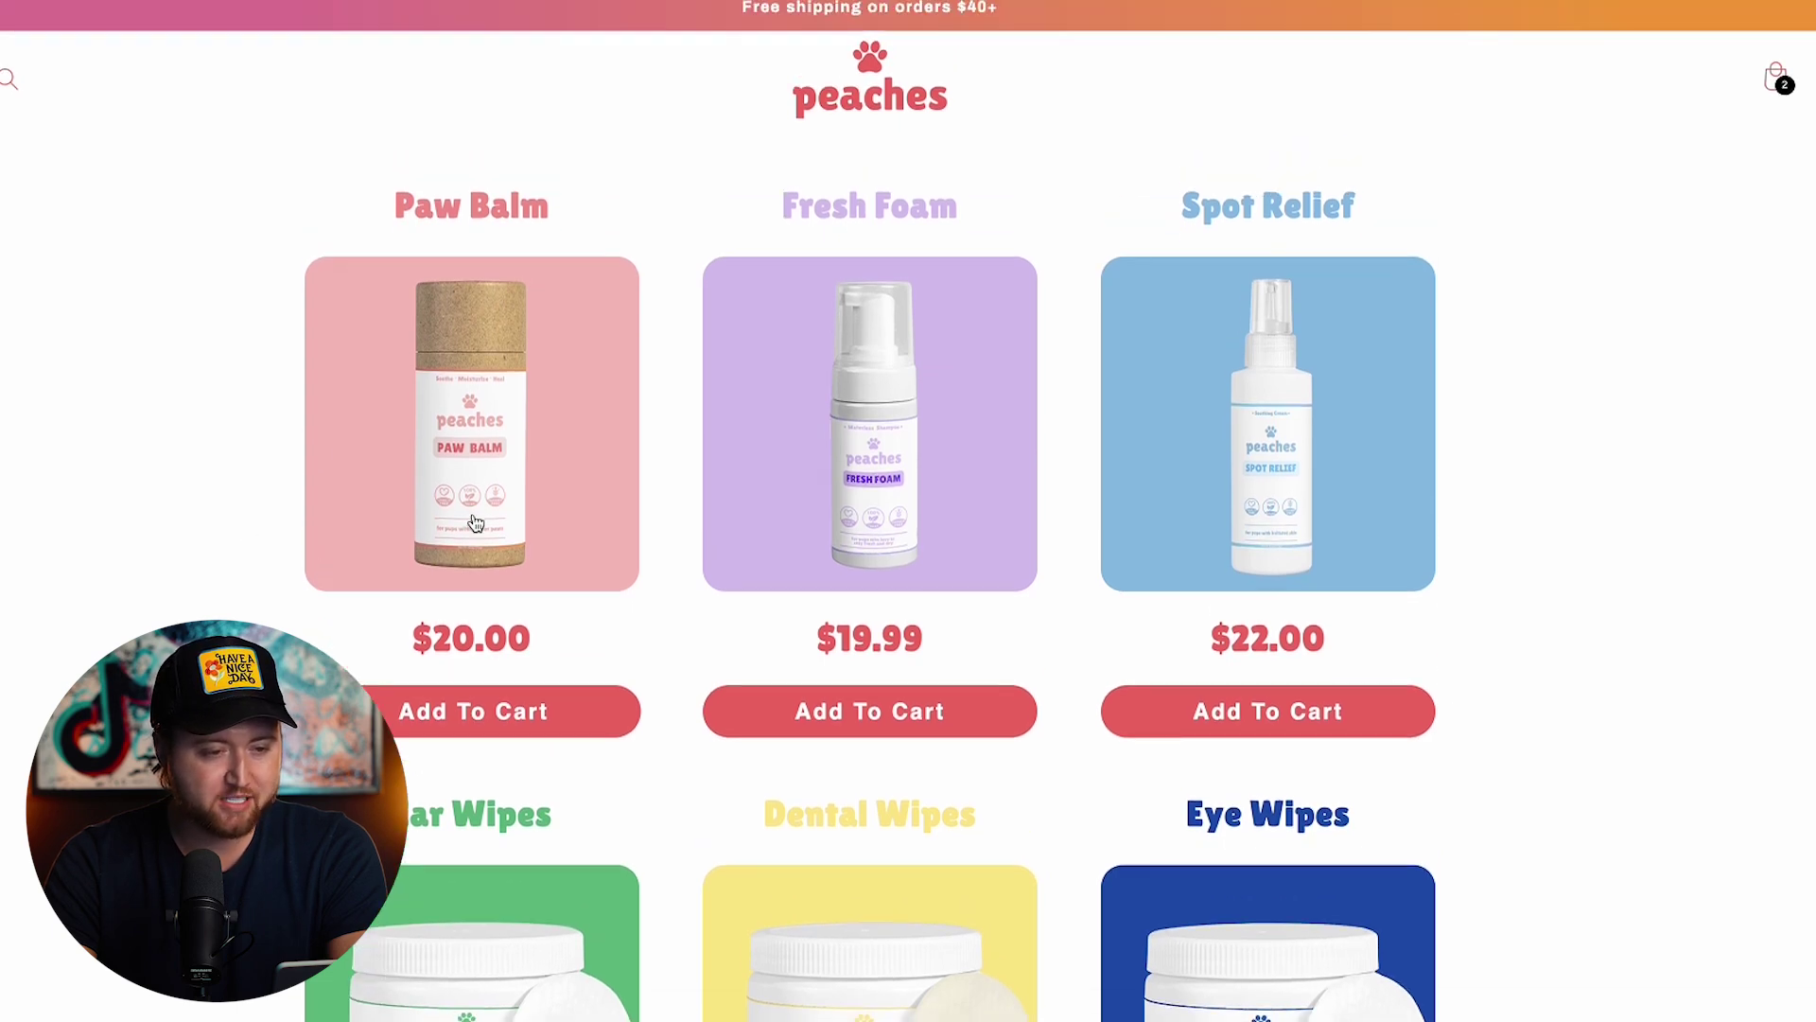
pyautogui.scroll(-4, 531, 596)
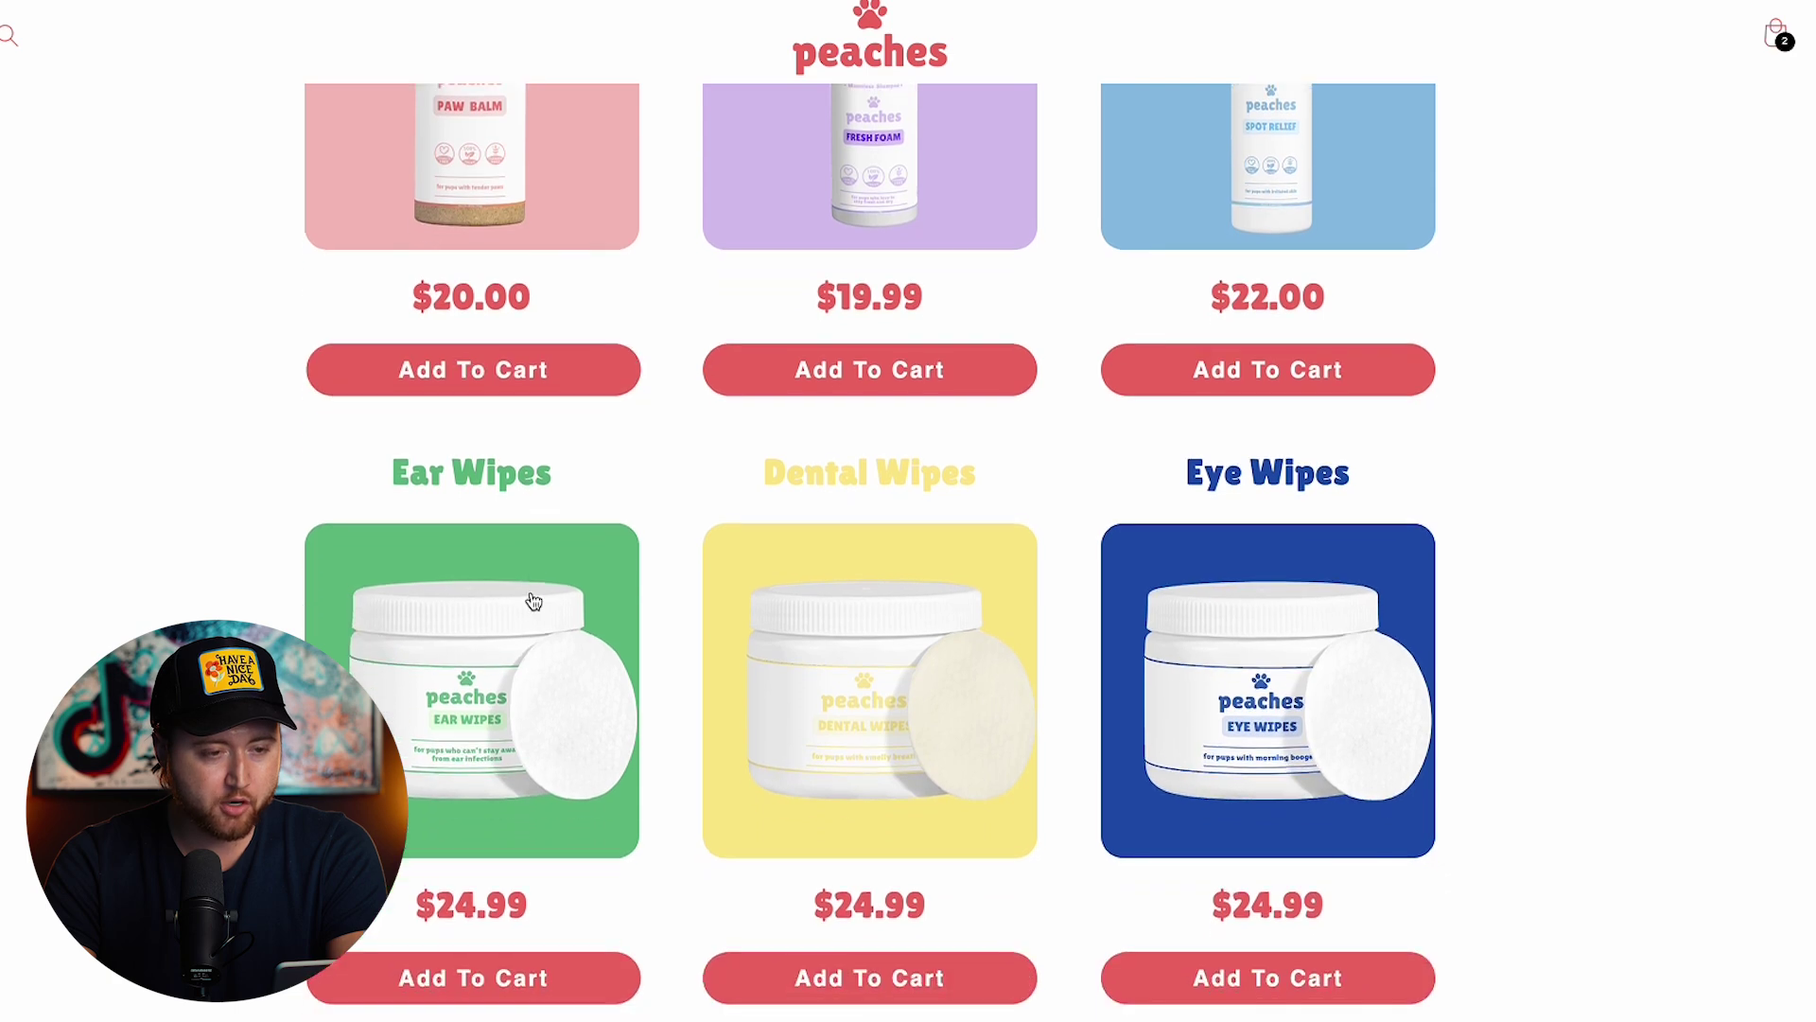
pyautogui.scroll(-4, 533, 600)
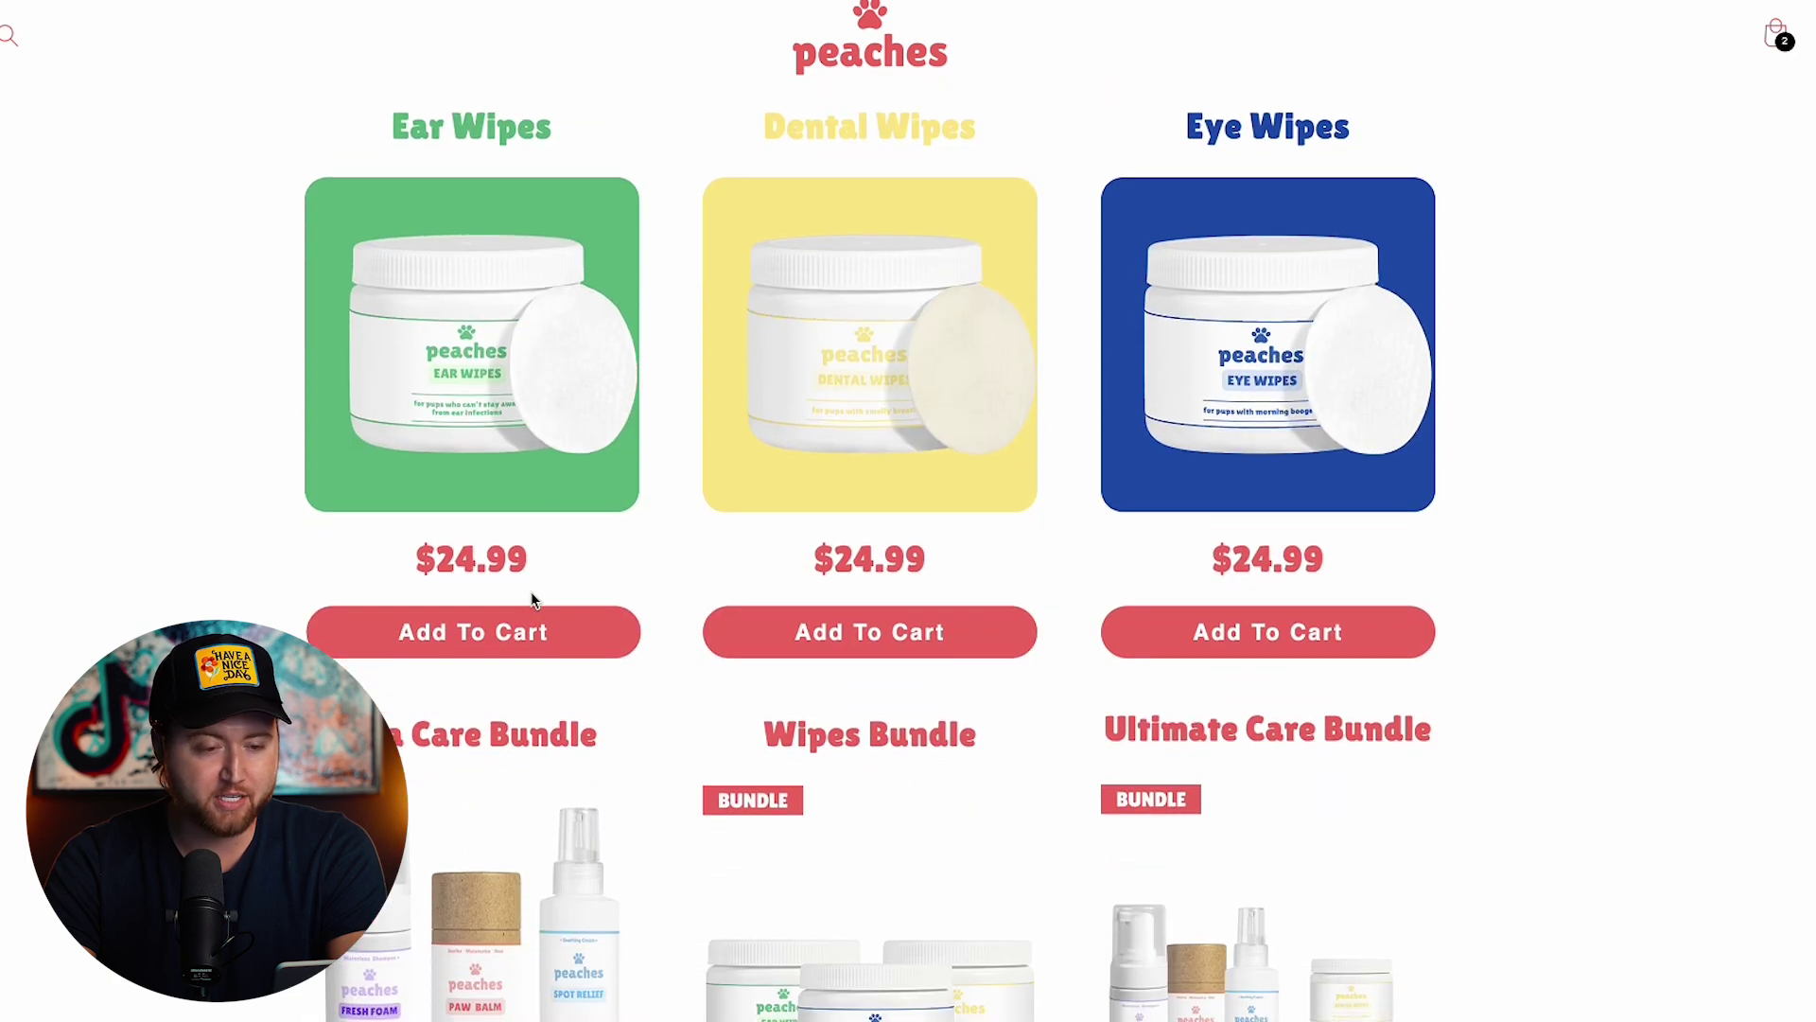
pyautogui.scroll(-2, 532, 600)
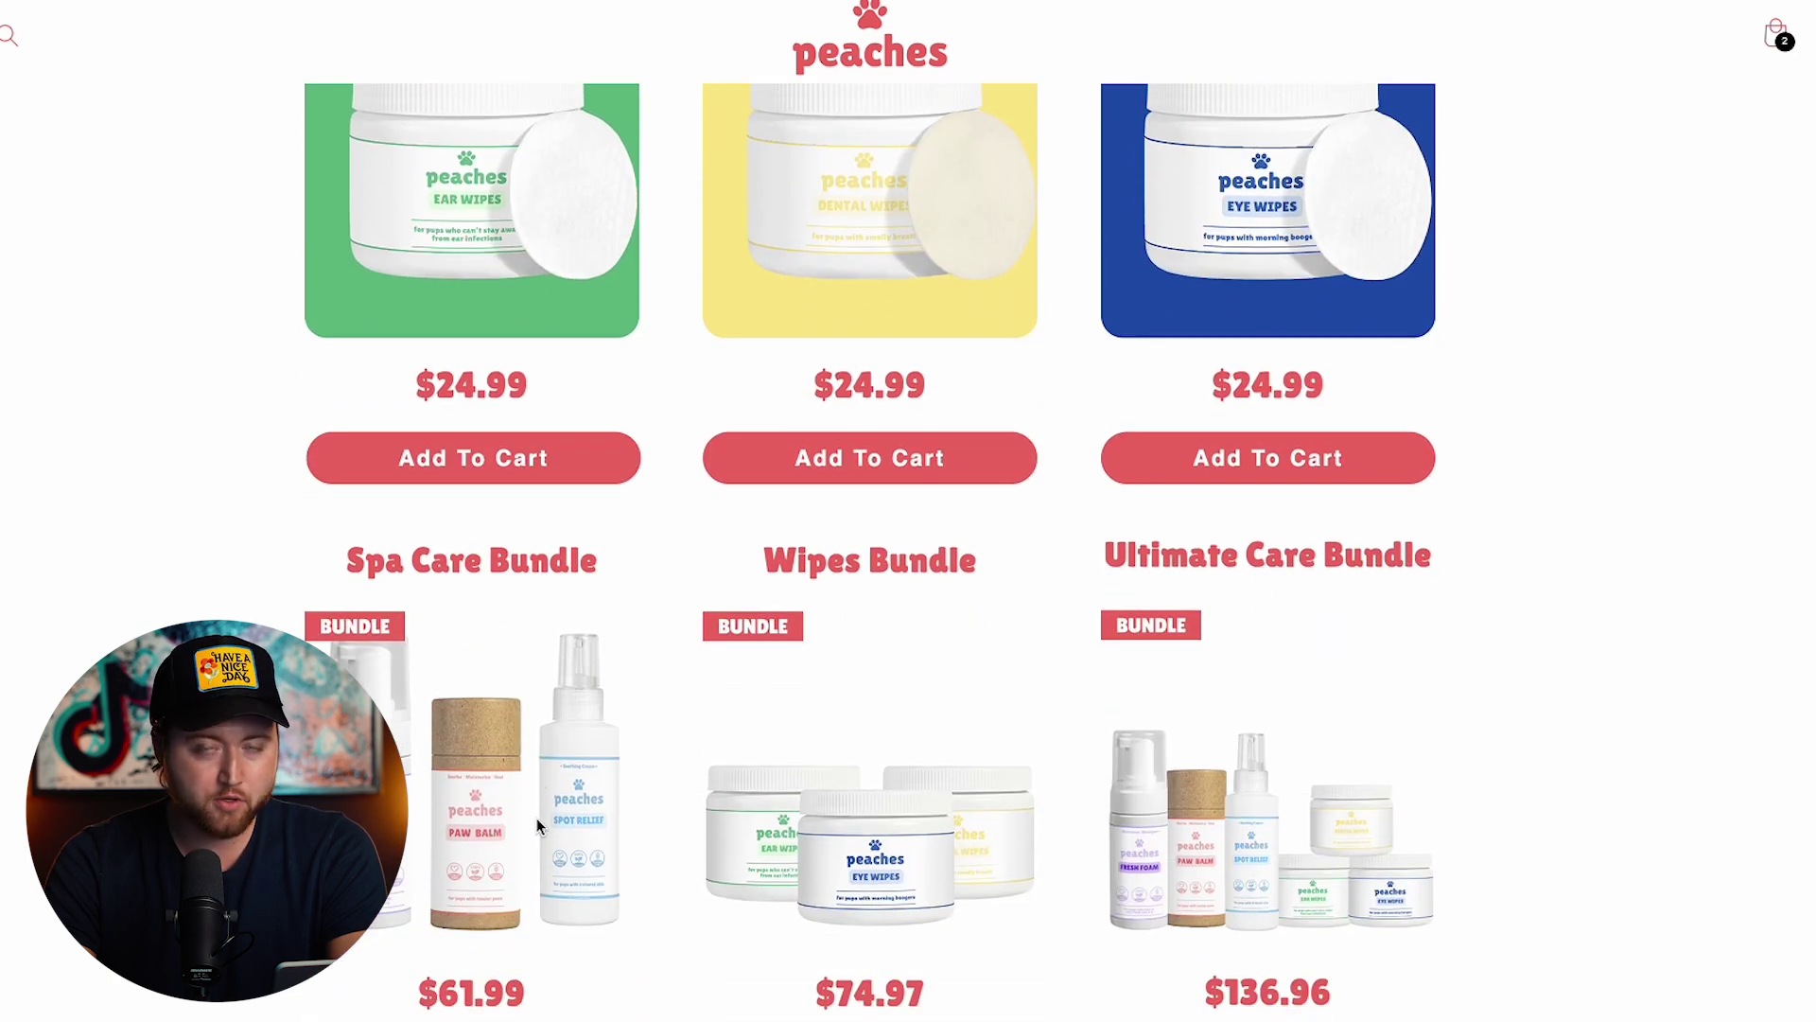
pyautogui.scroll(1, 536, 816)
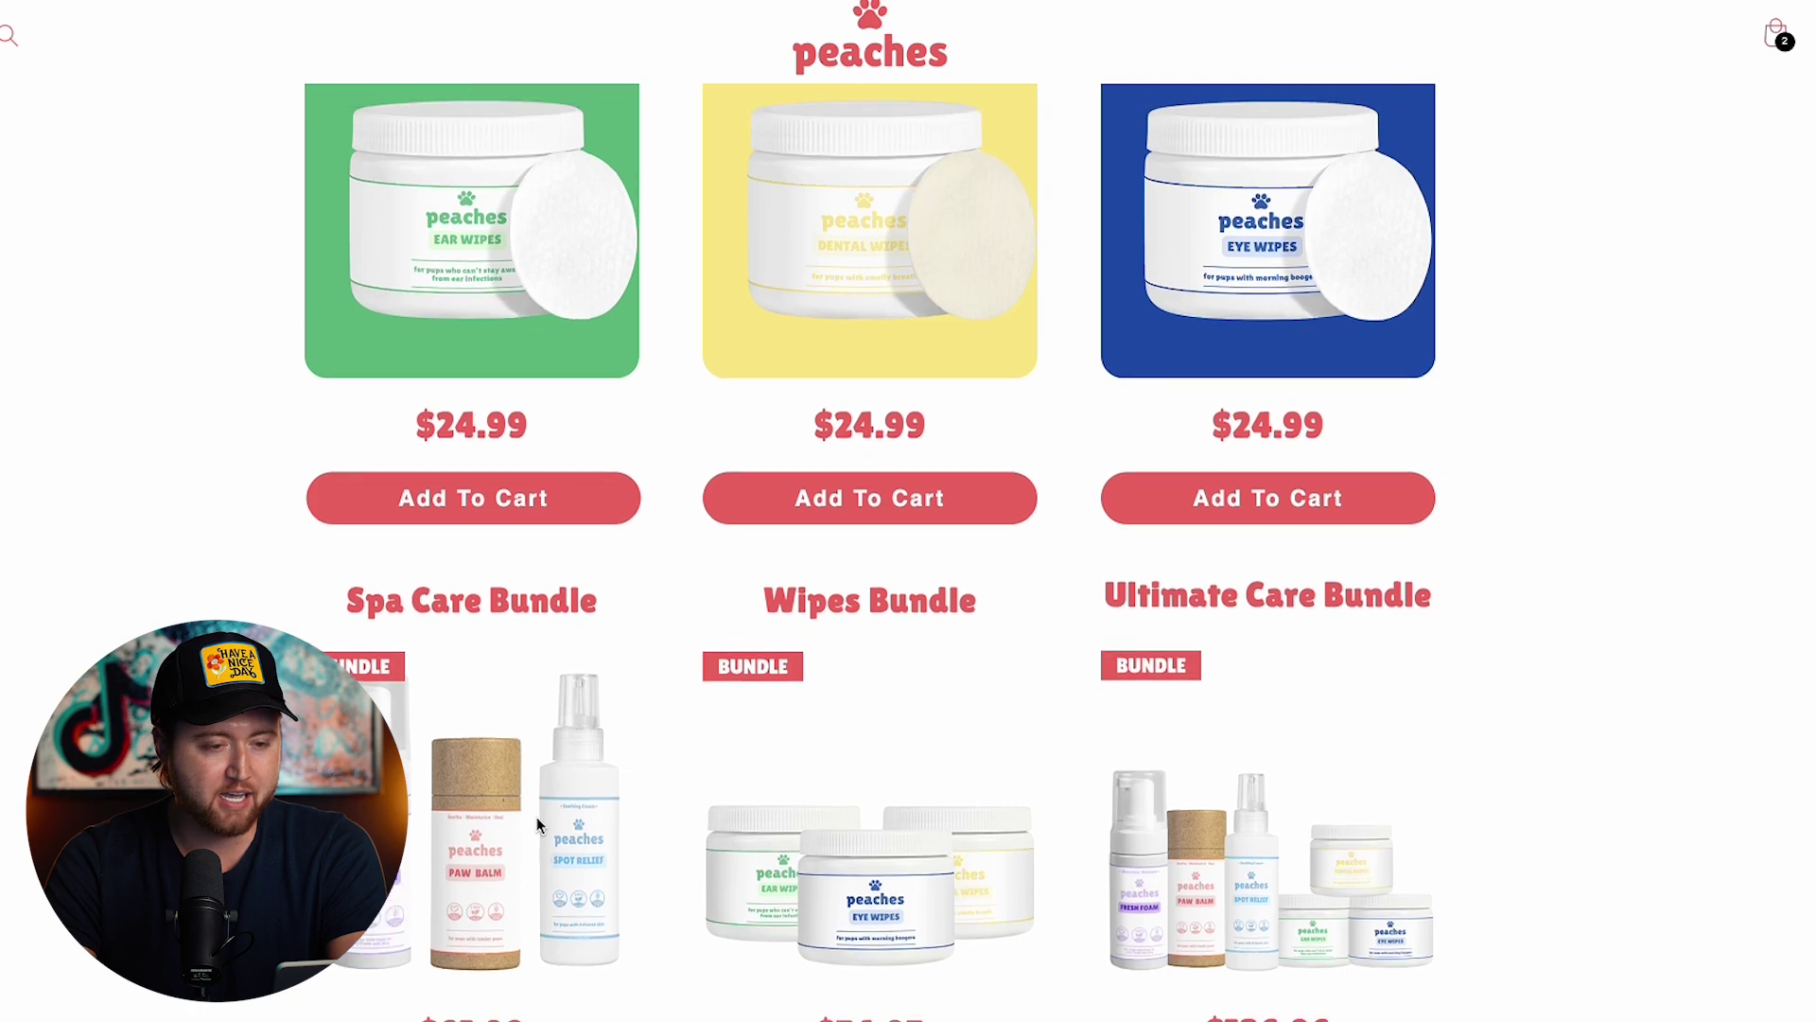
pyautogui.scroll(5, 537, 818)
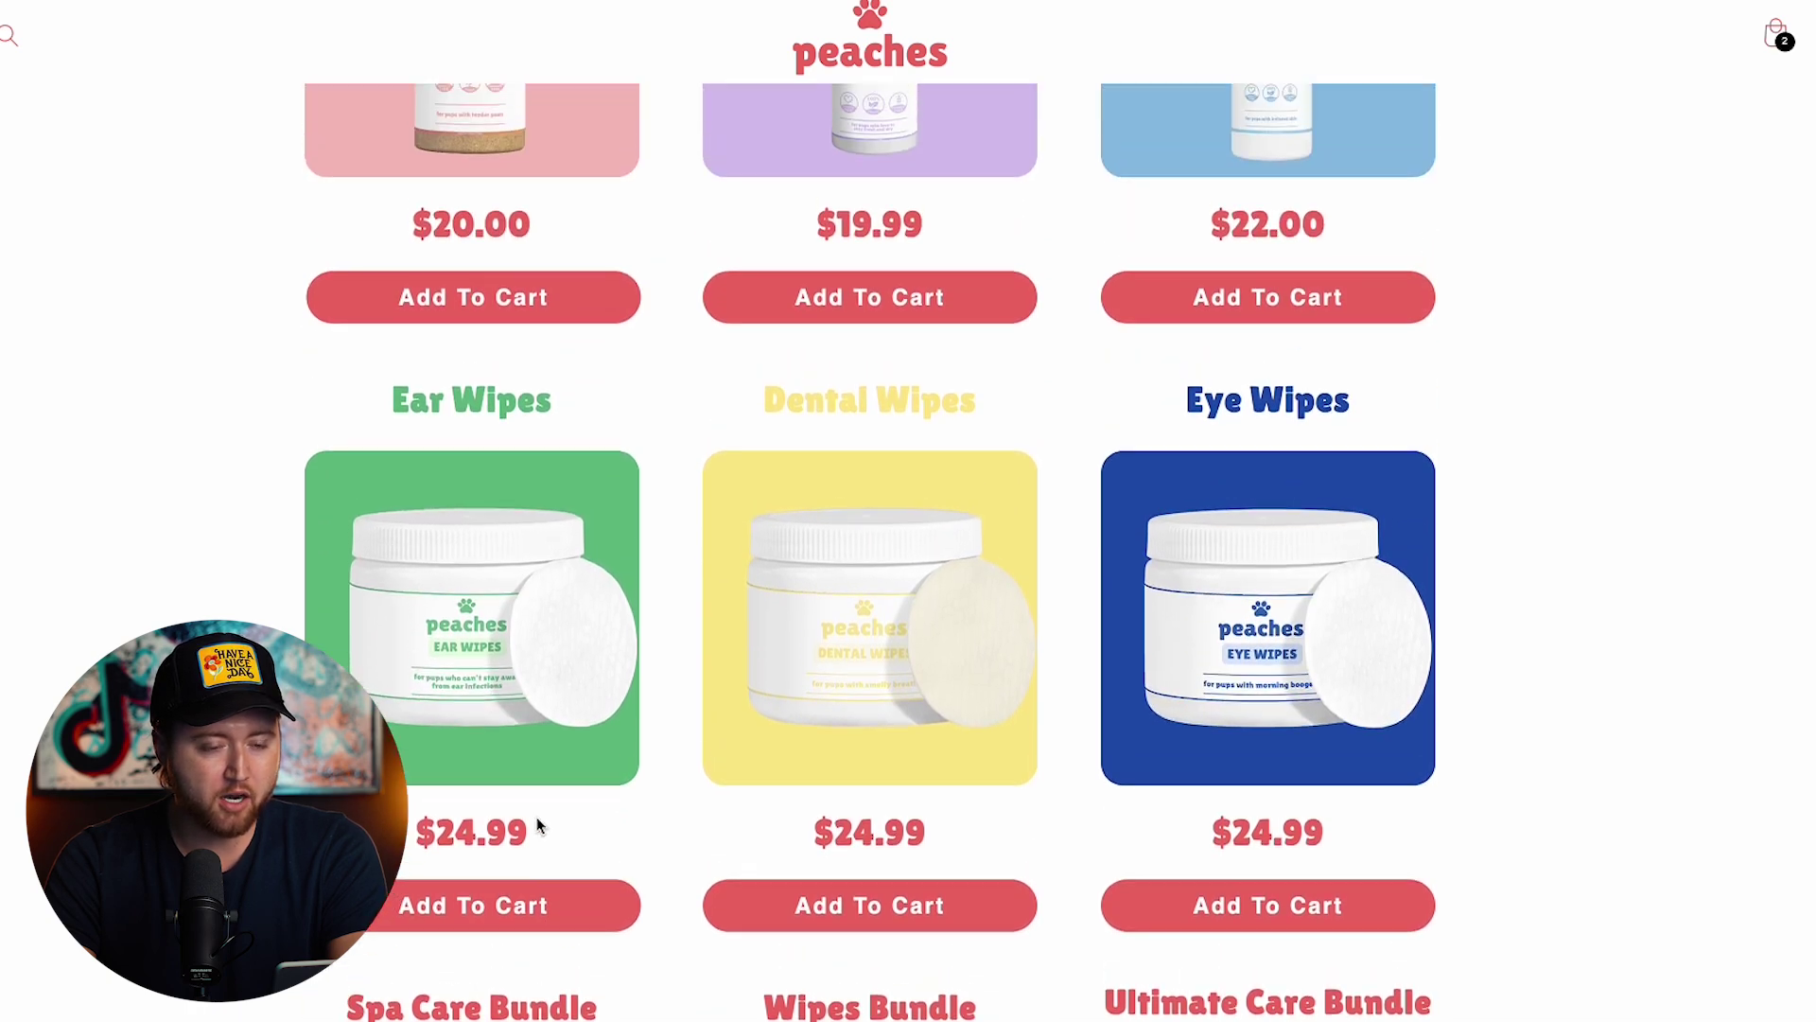
pyautogui.scroll(1, 536, 818)
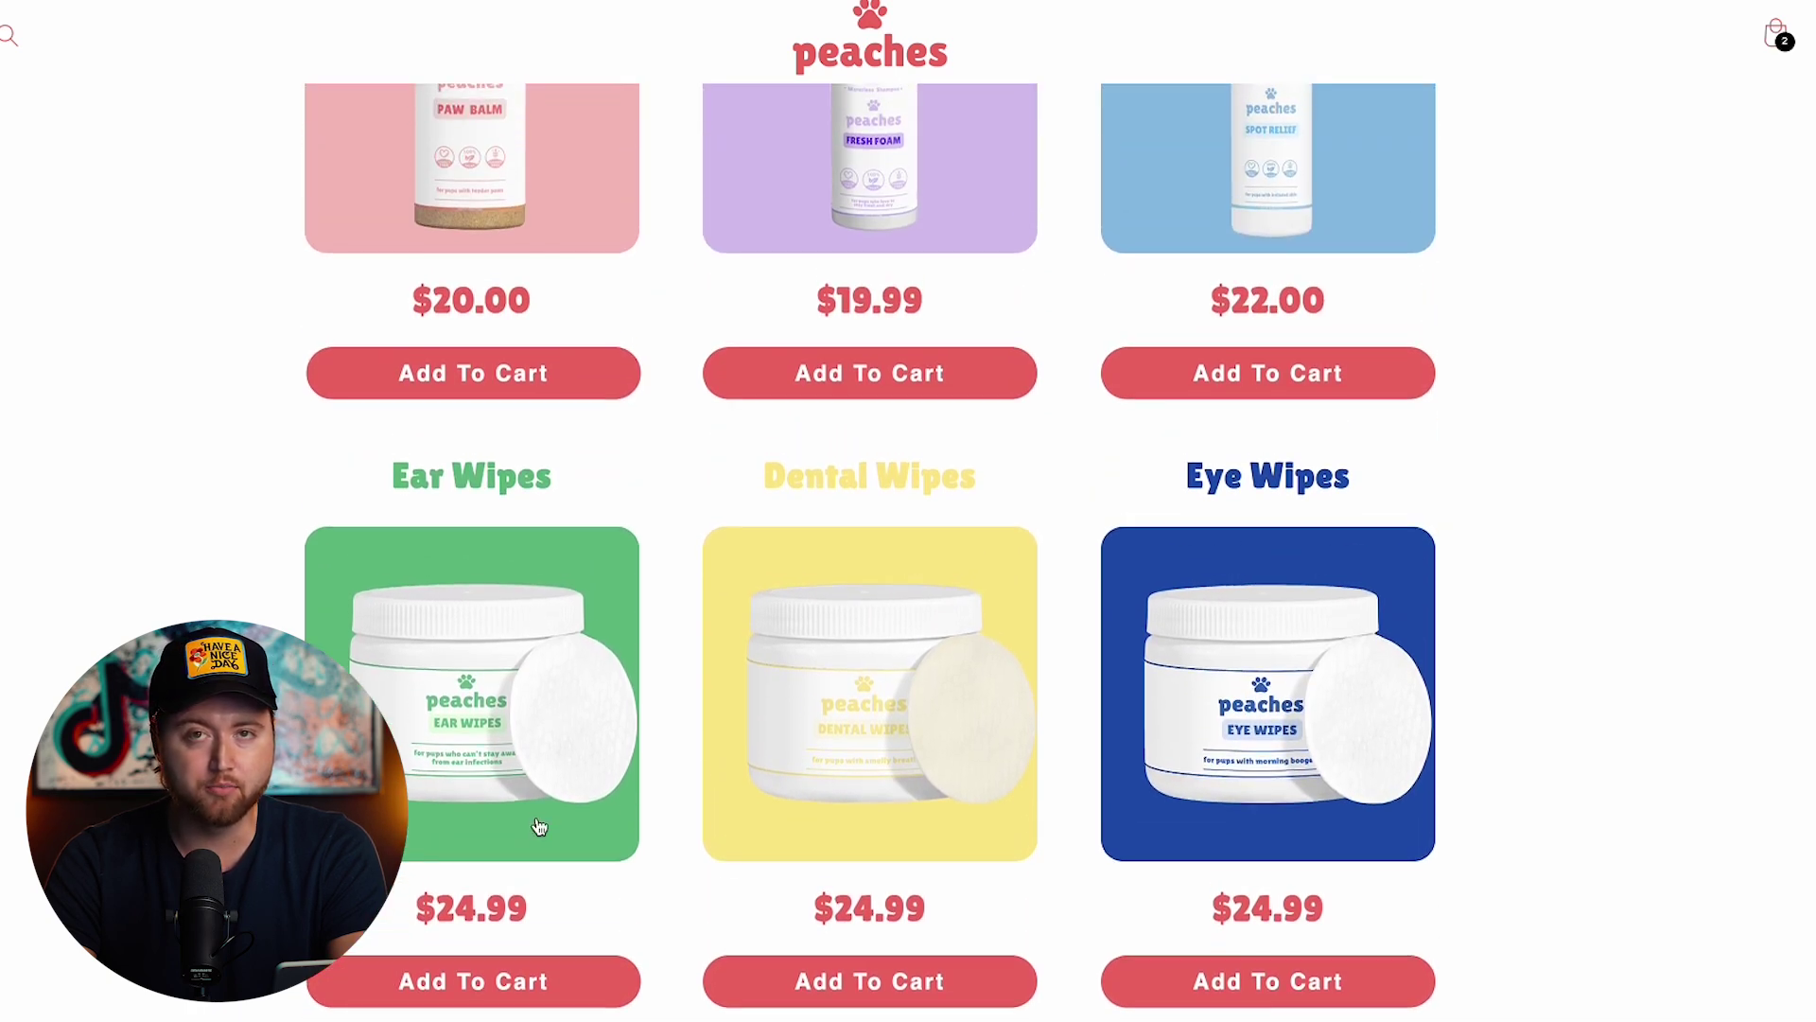
pyautogui.scroll(1, 539, 825)
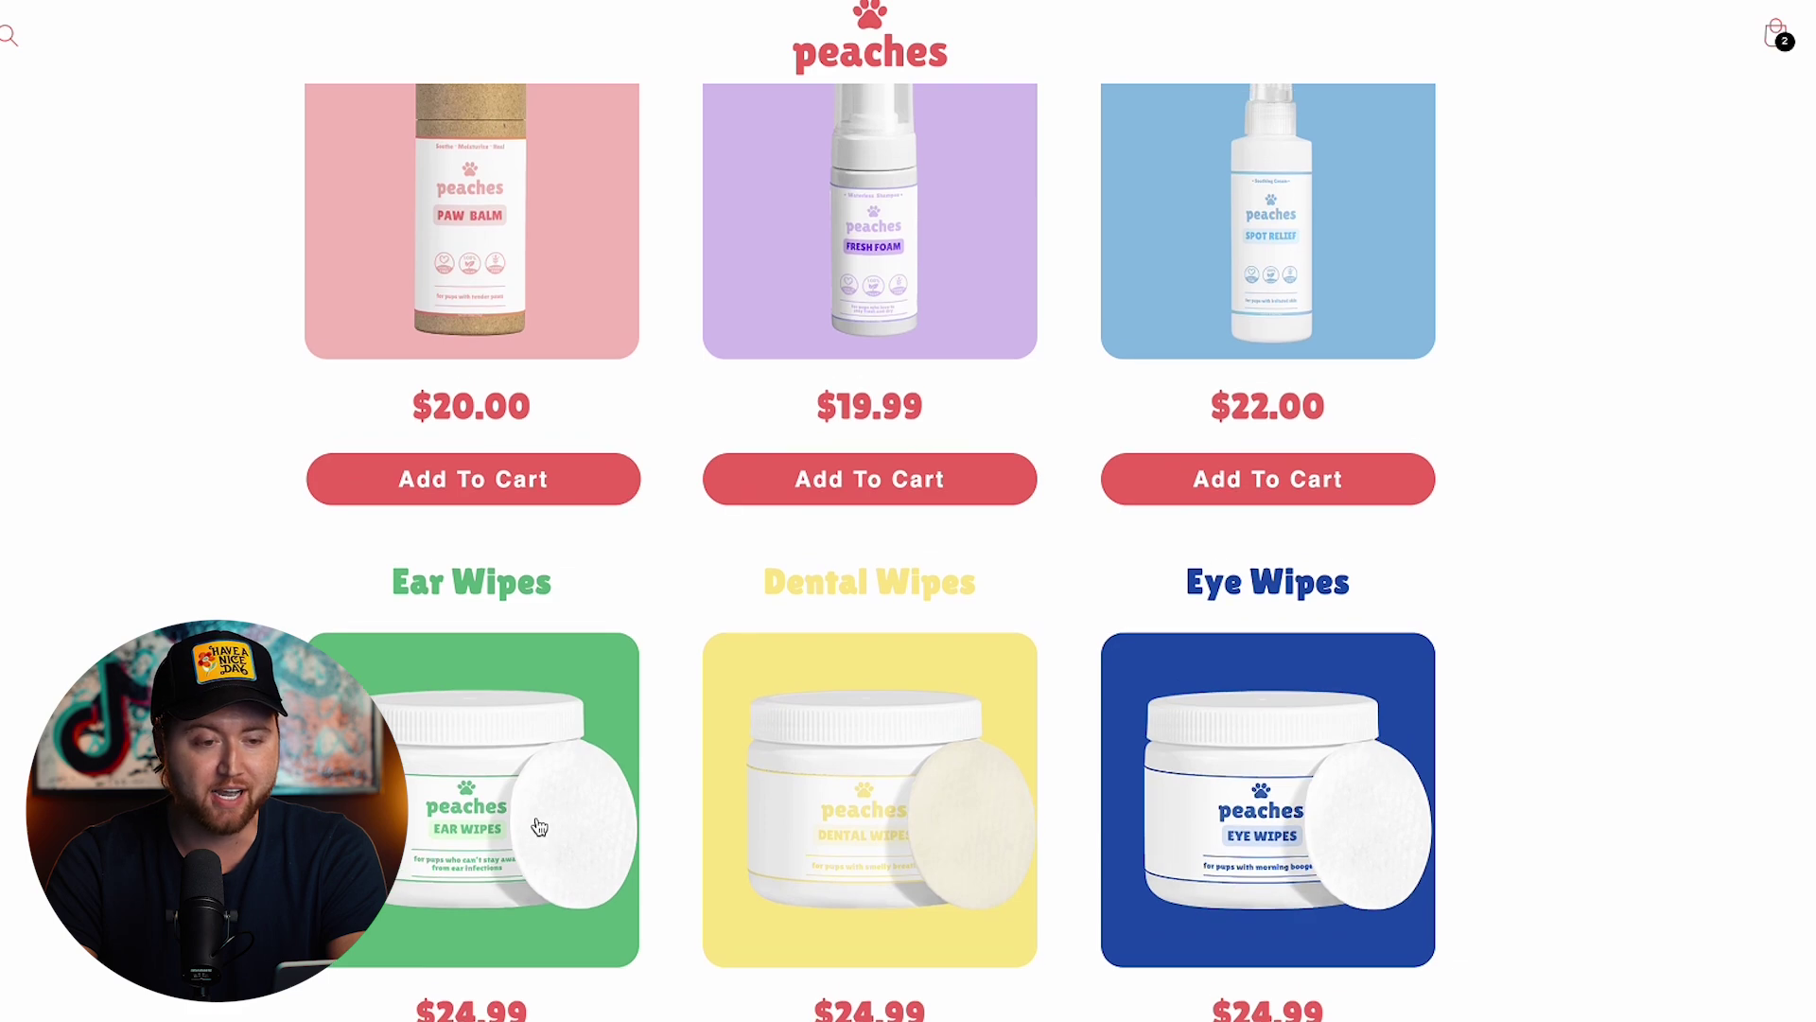
pyautogui.scroll(1, 632, 750)
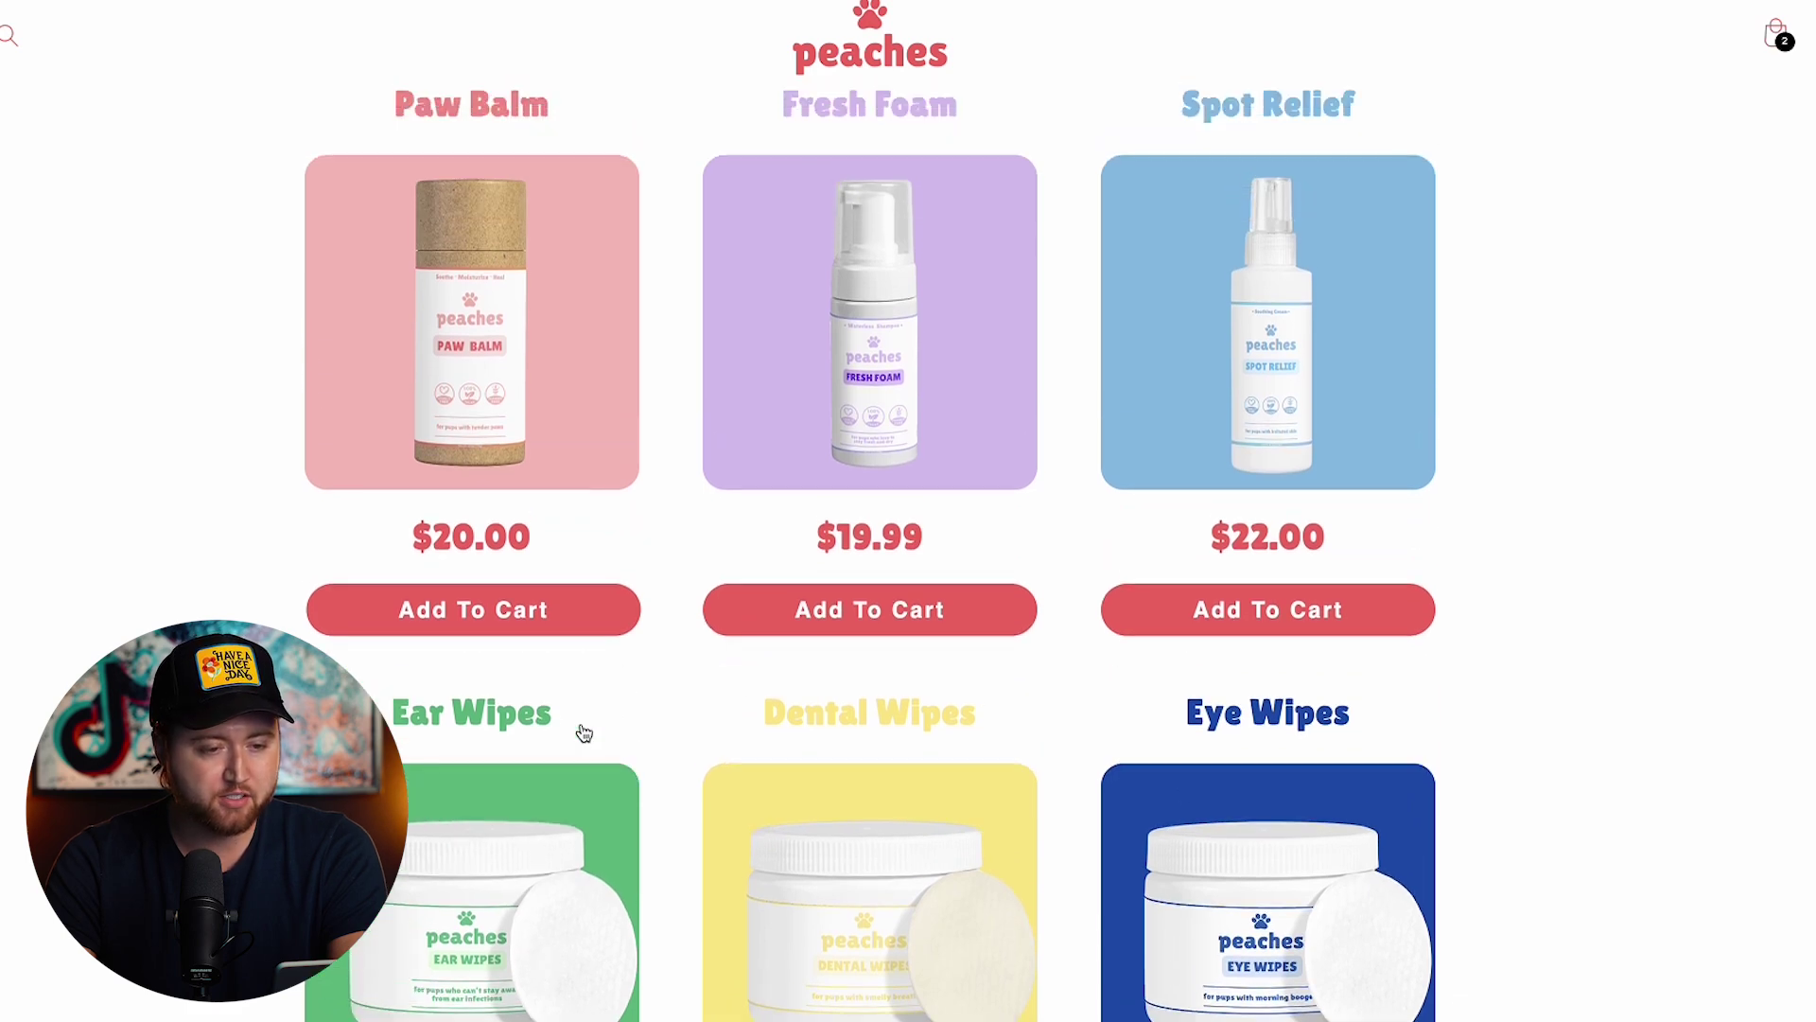
pyautogui.scroll(1, 697, 699)
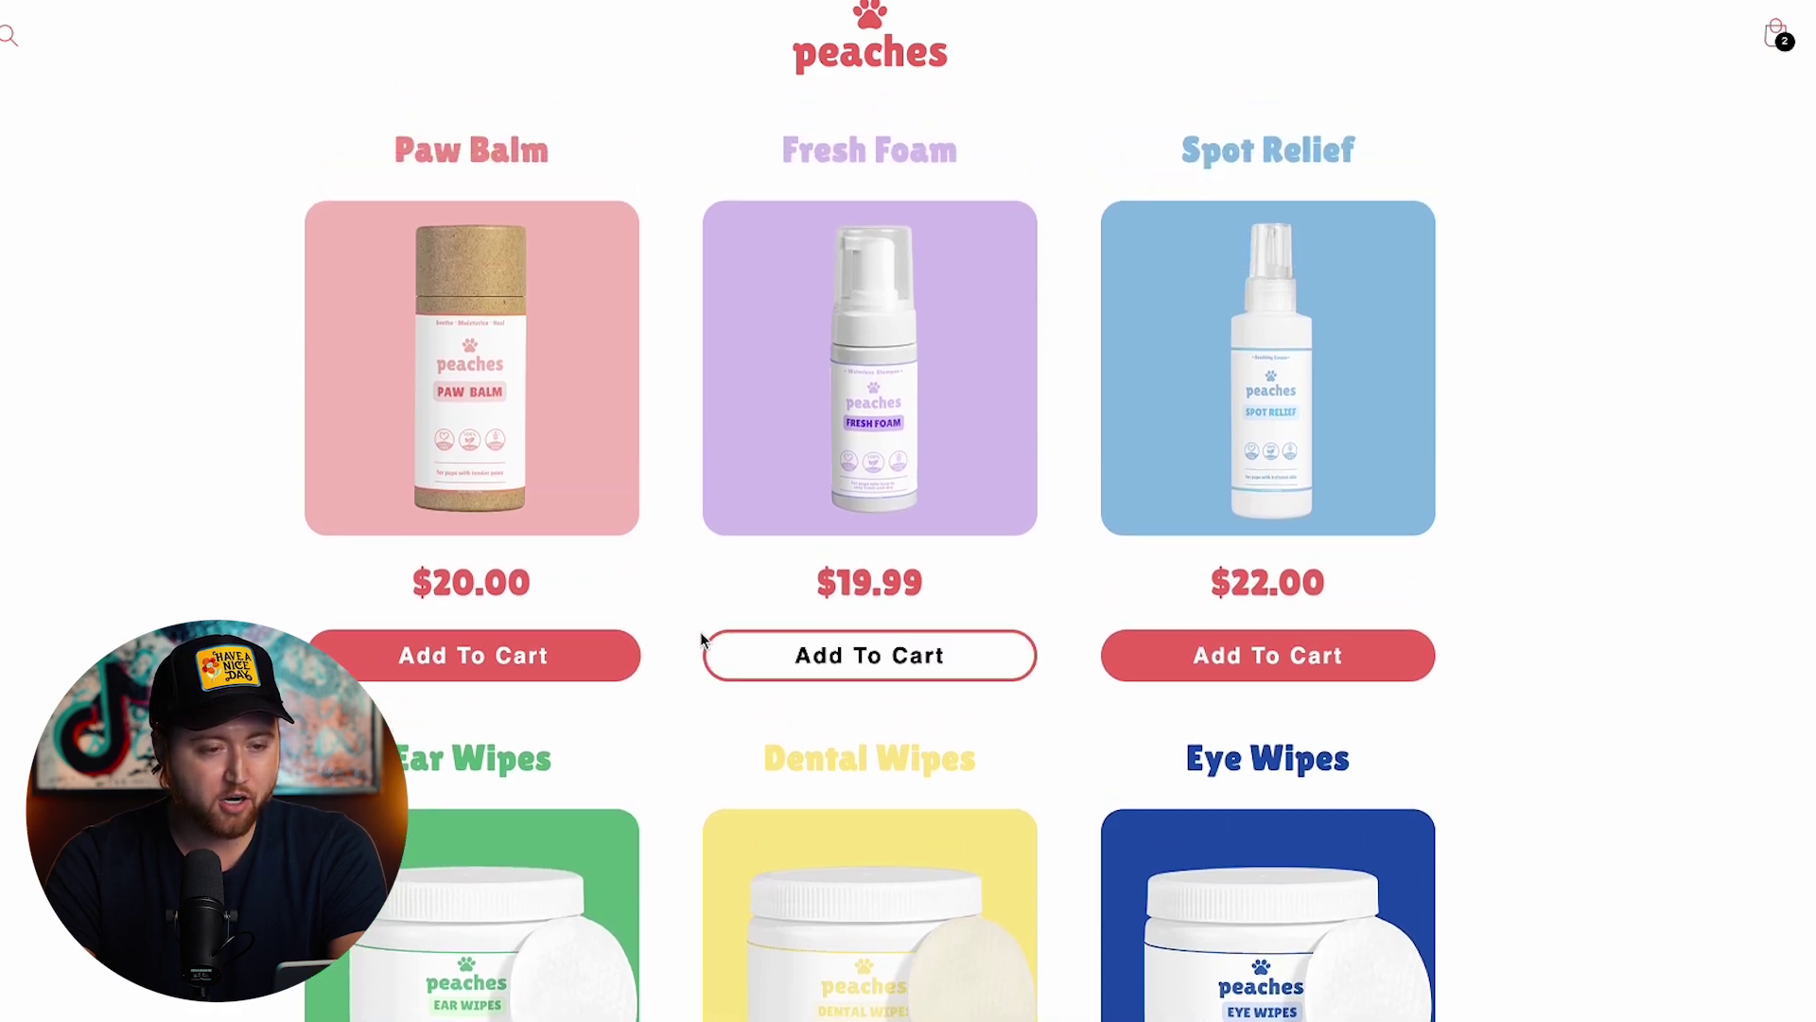
pyautogui.click(849, 369)
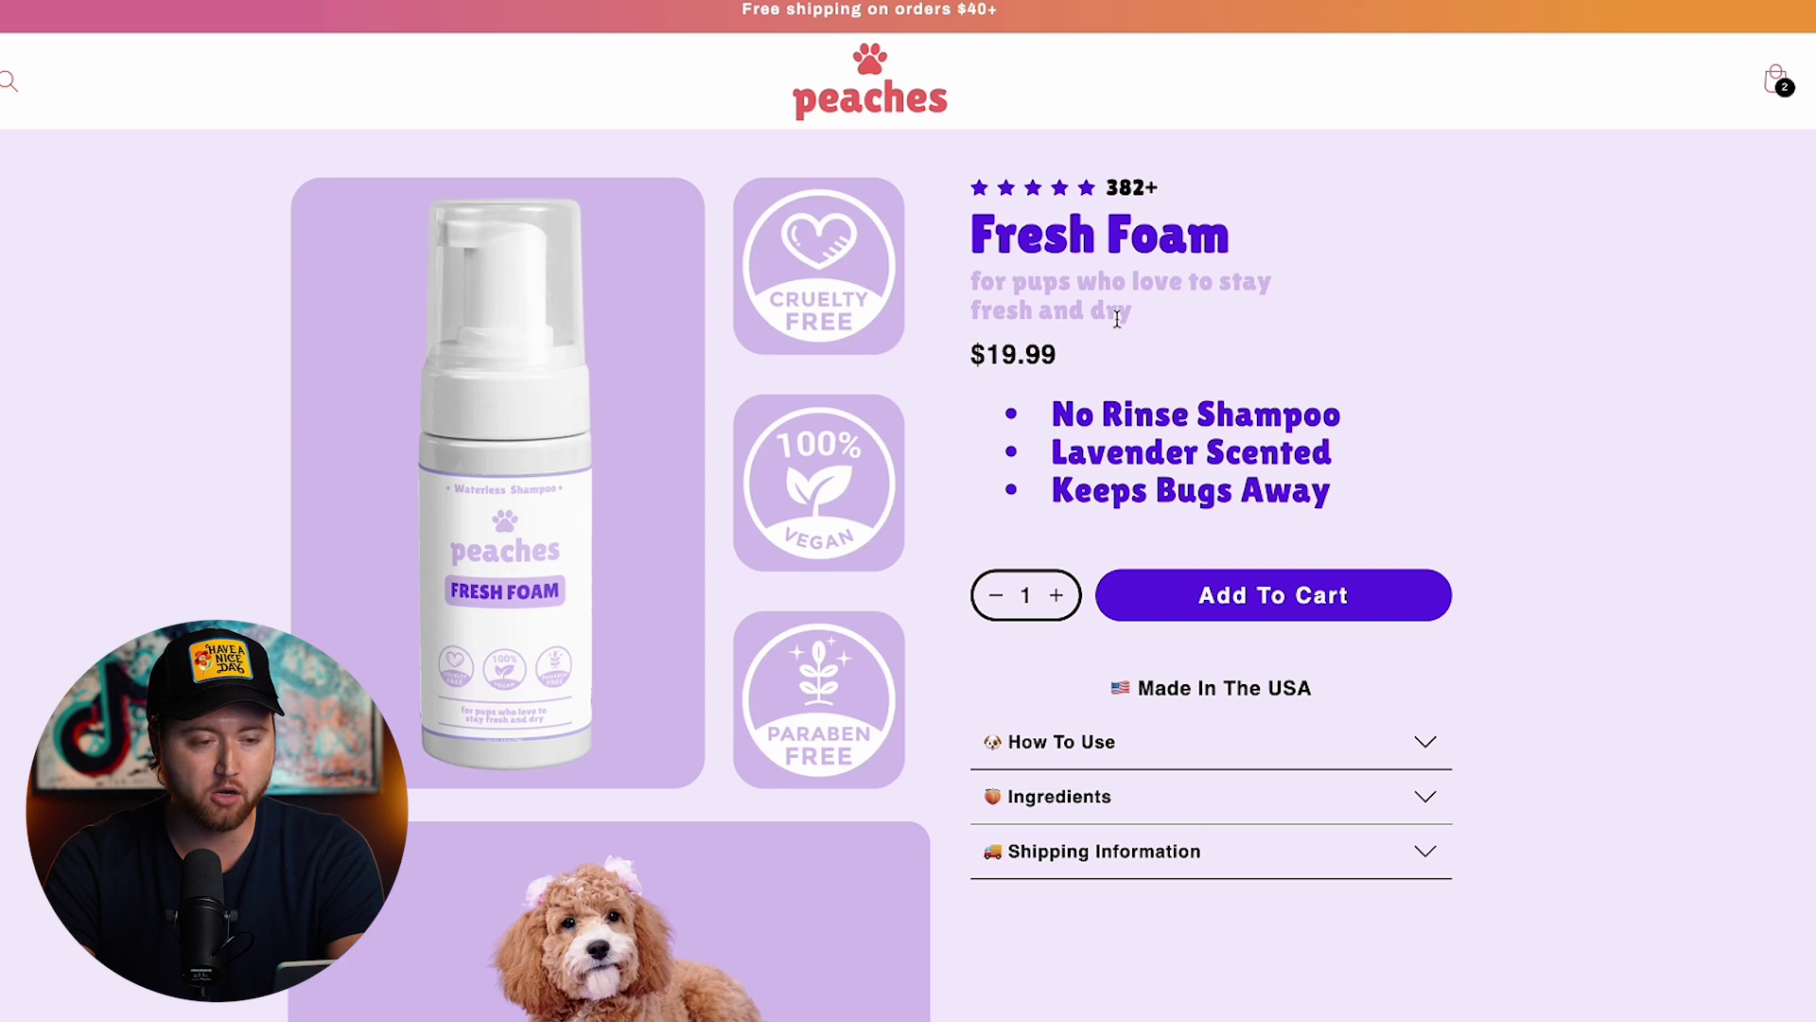
# Expand the How To Use, Ingredients and Shipping Information sections on the Fresh Foam page
pyautogui.scroll(-4, 1117, 319)
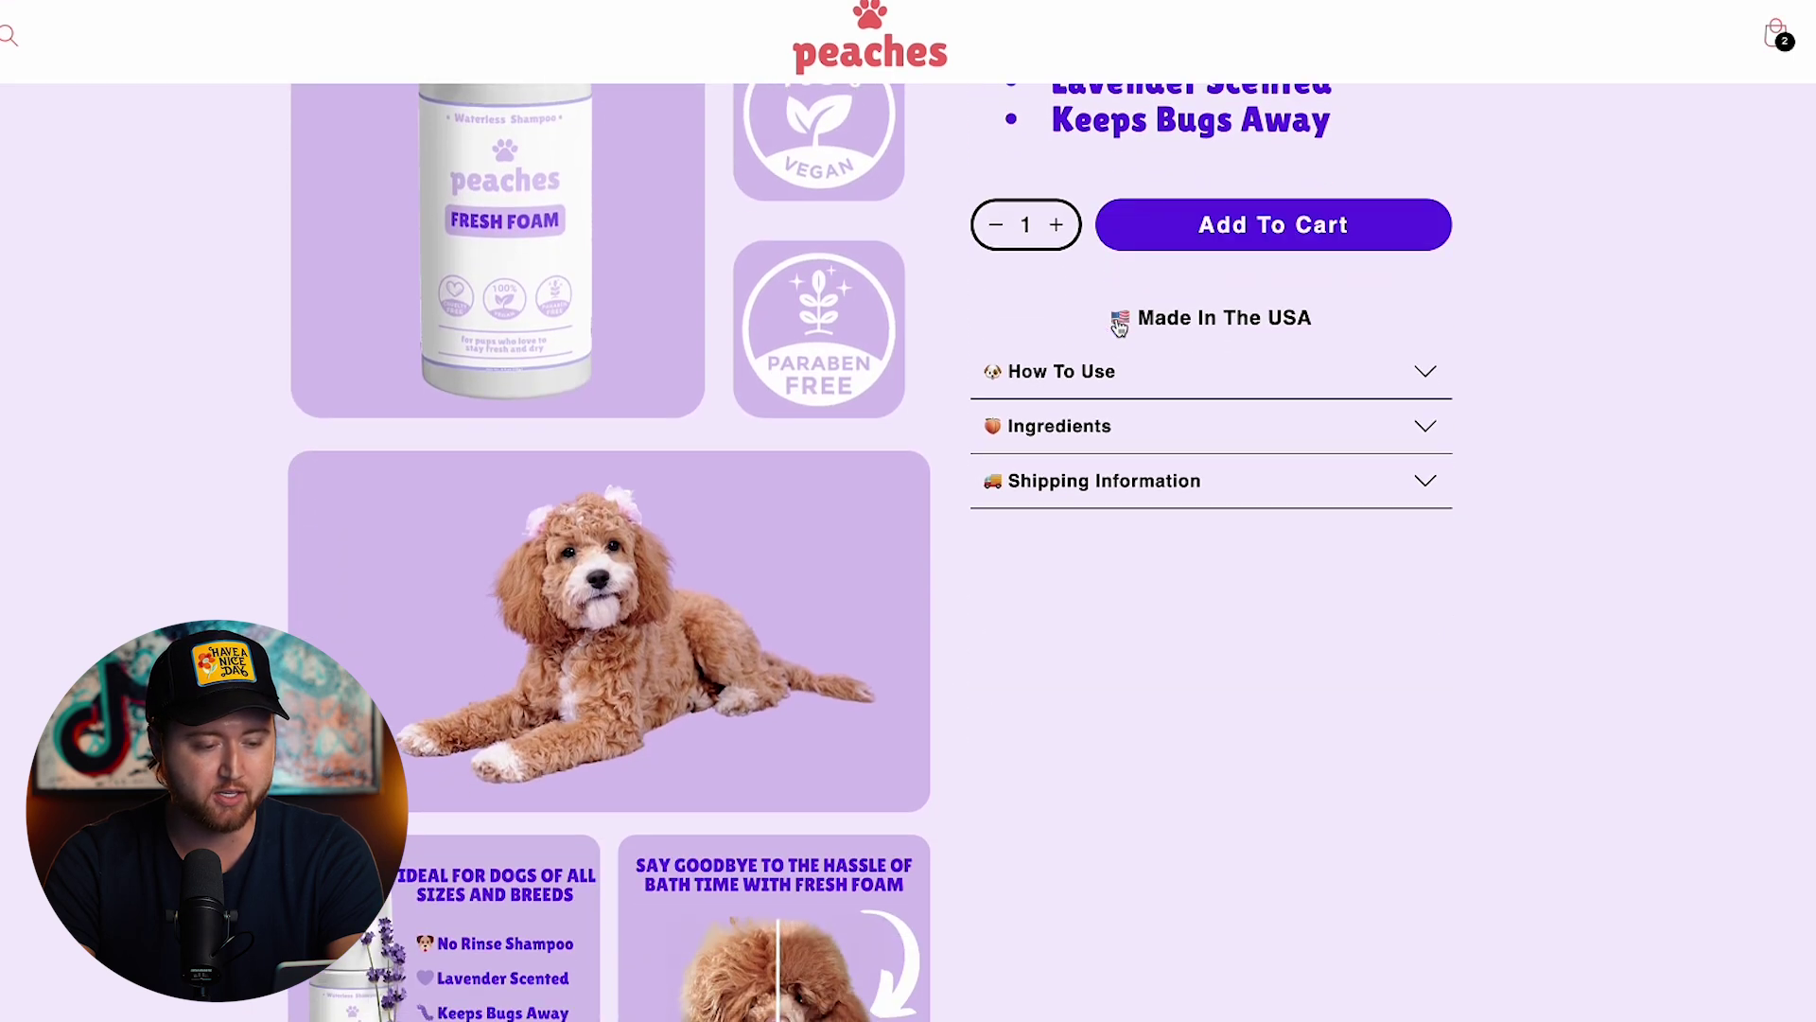
pyautogui.scroll(-3, 864, 503)
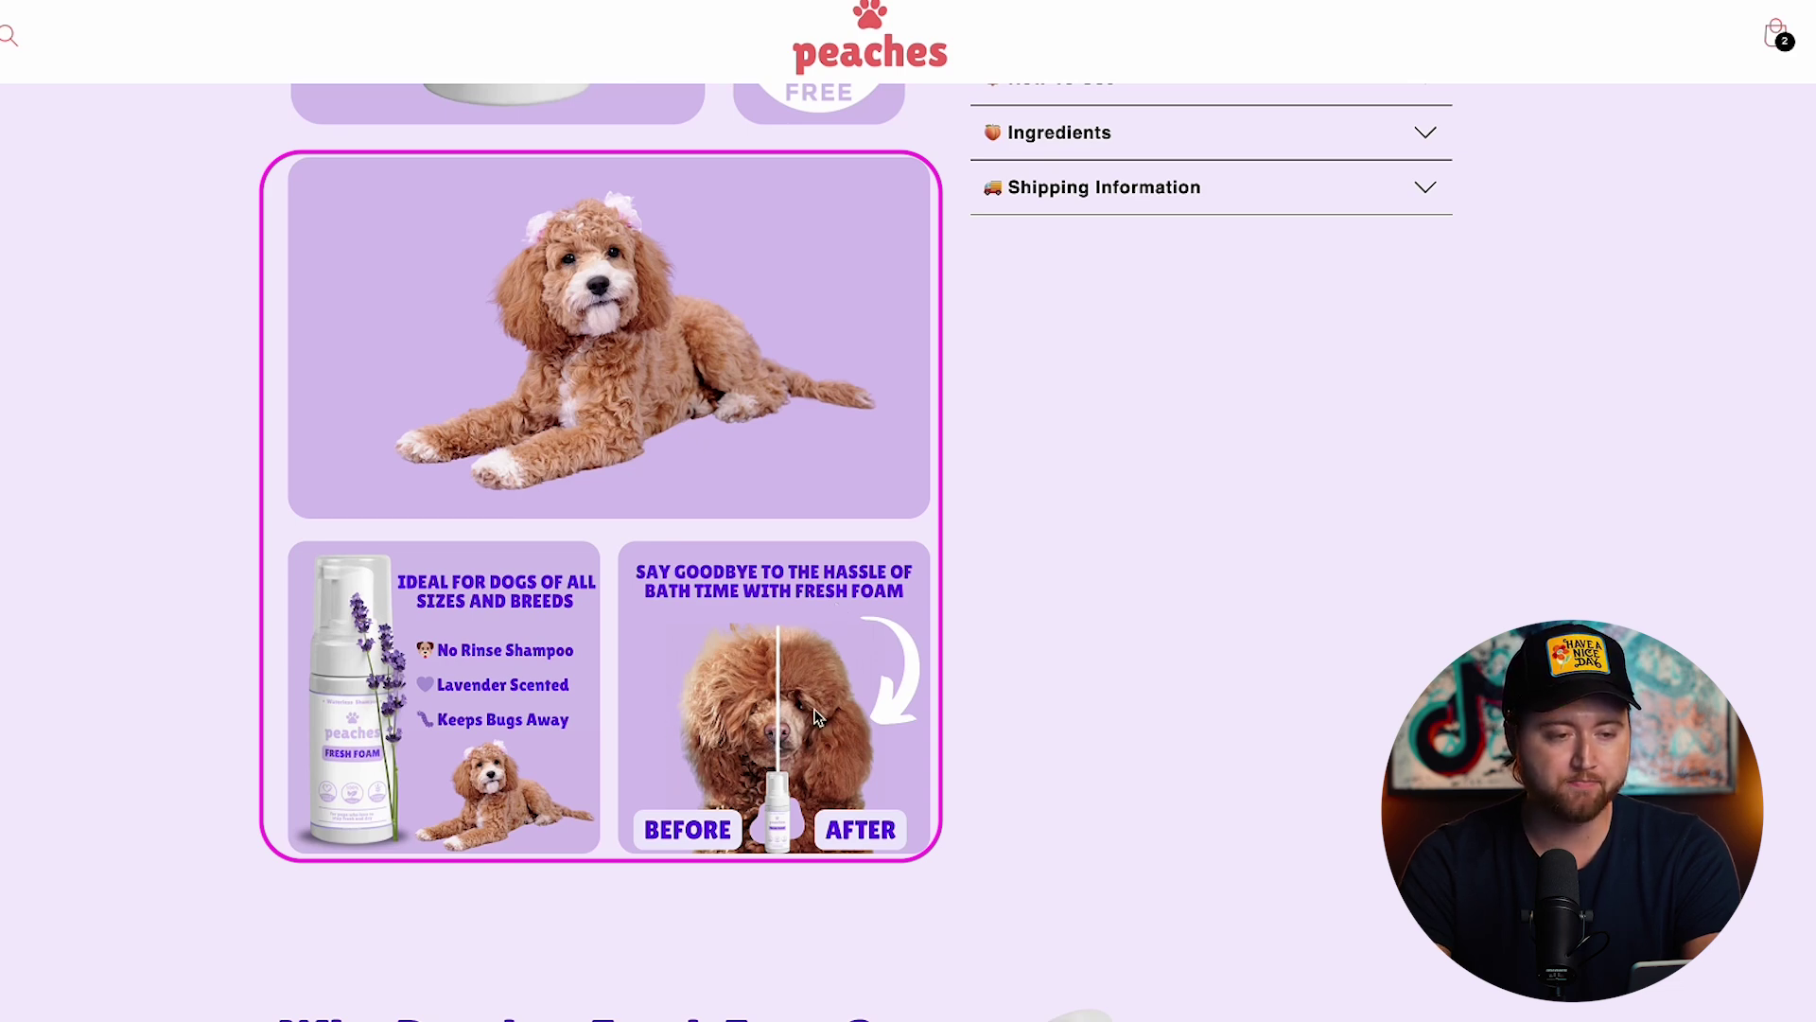
pyautogui.scroll(1, 818, 716)
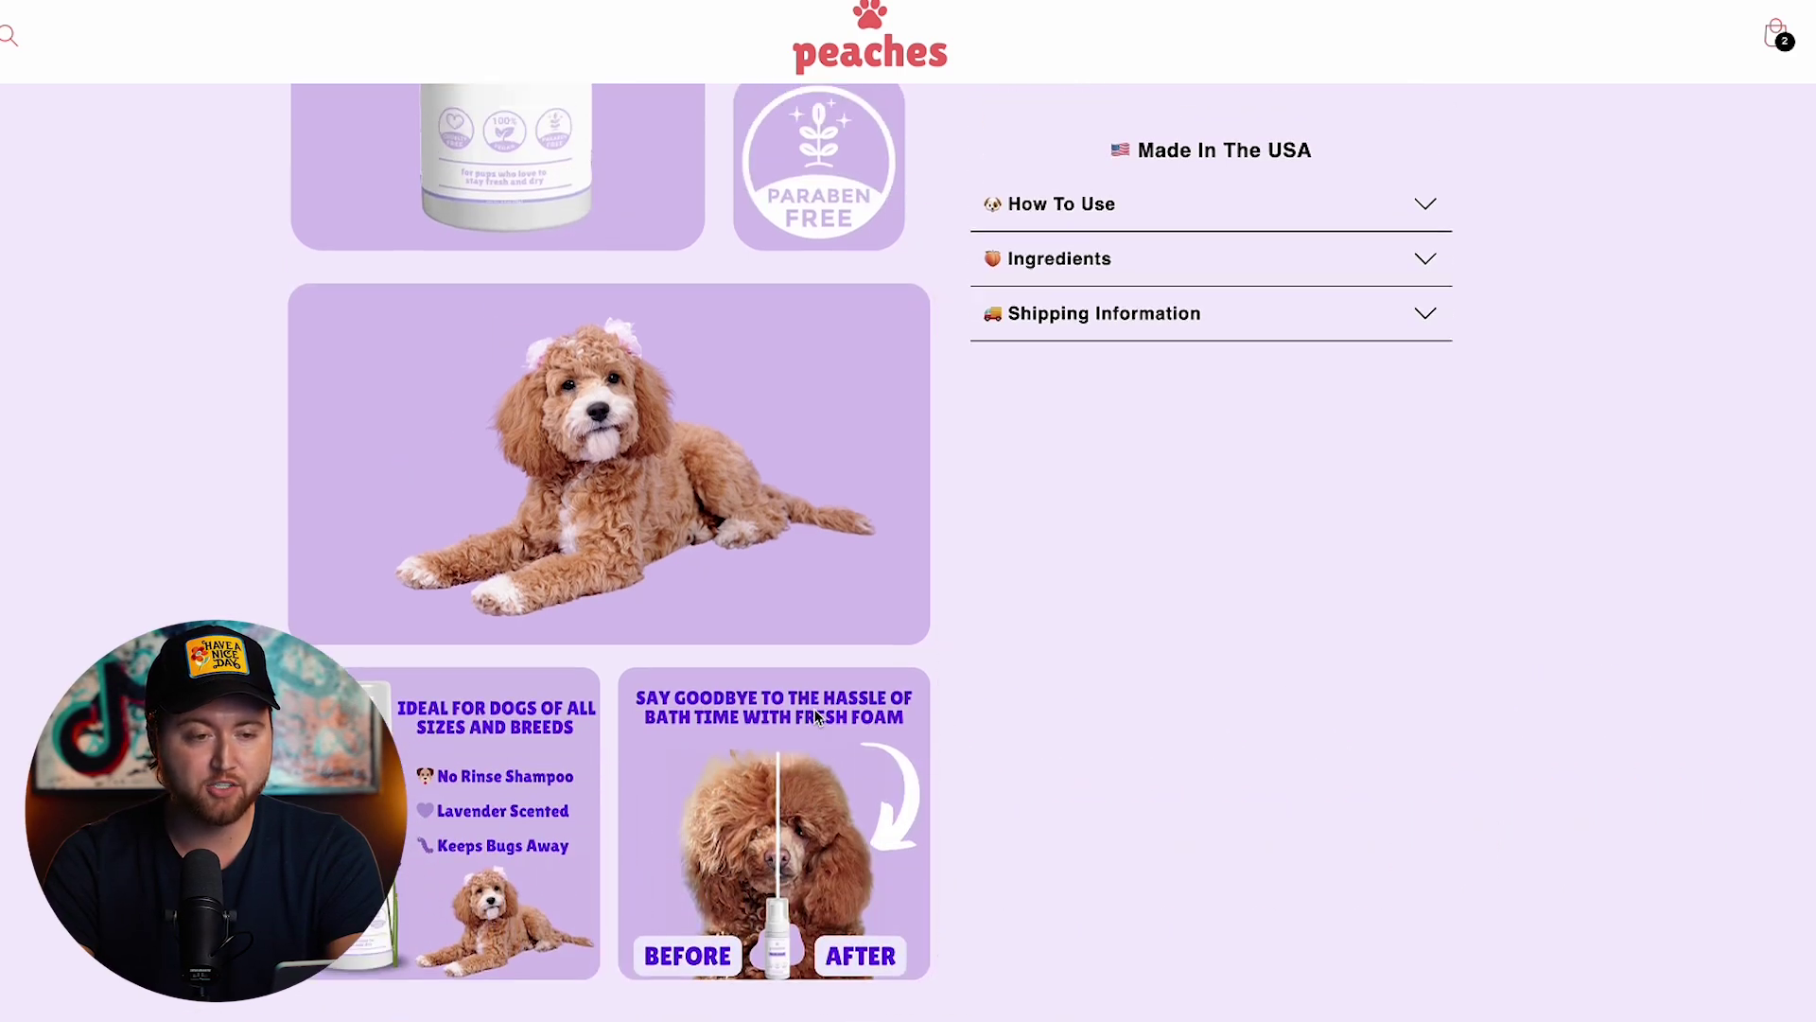
pyautogui.scroll(1, 818, 716)
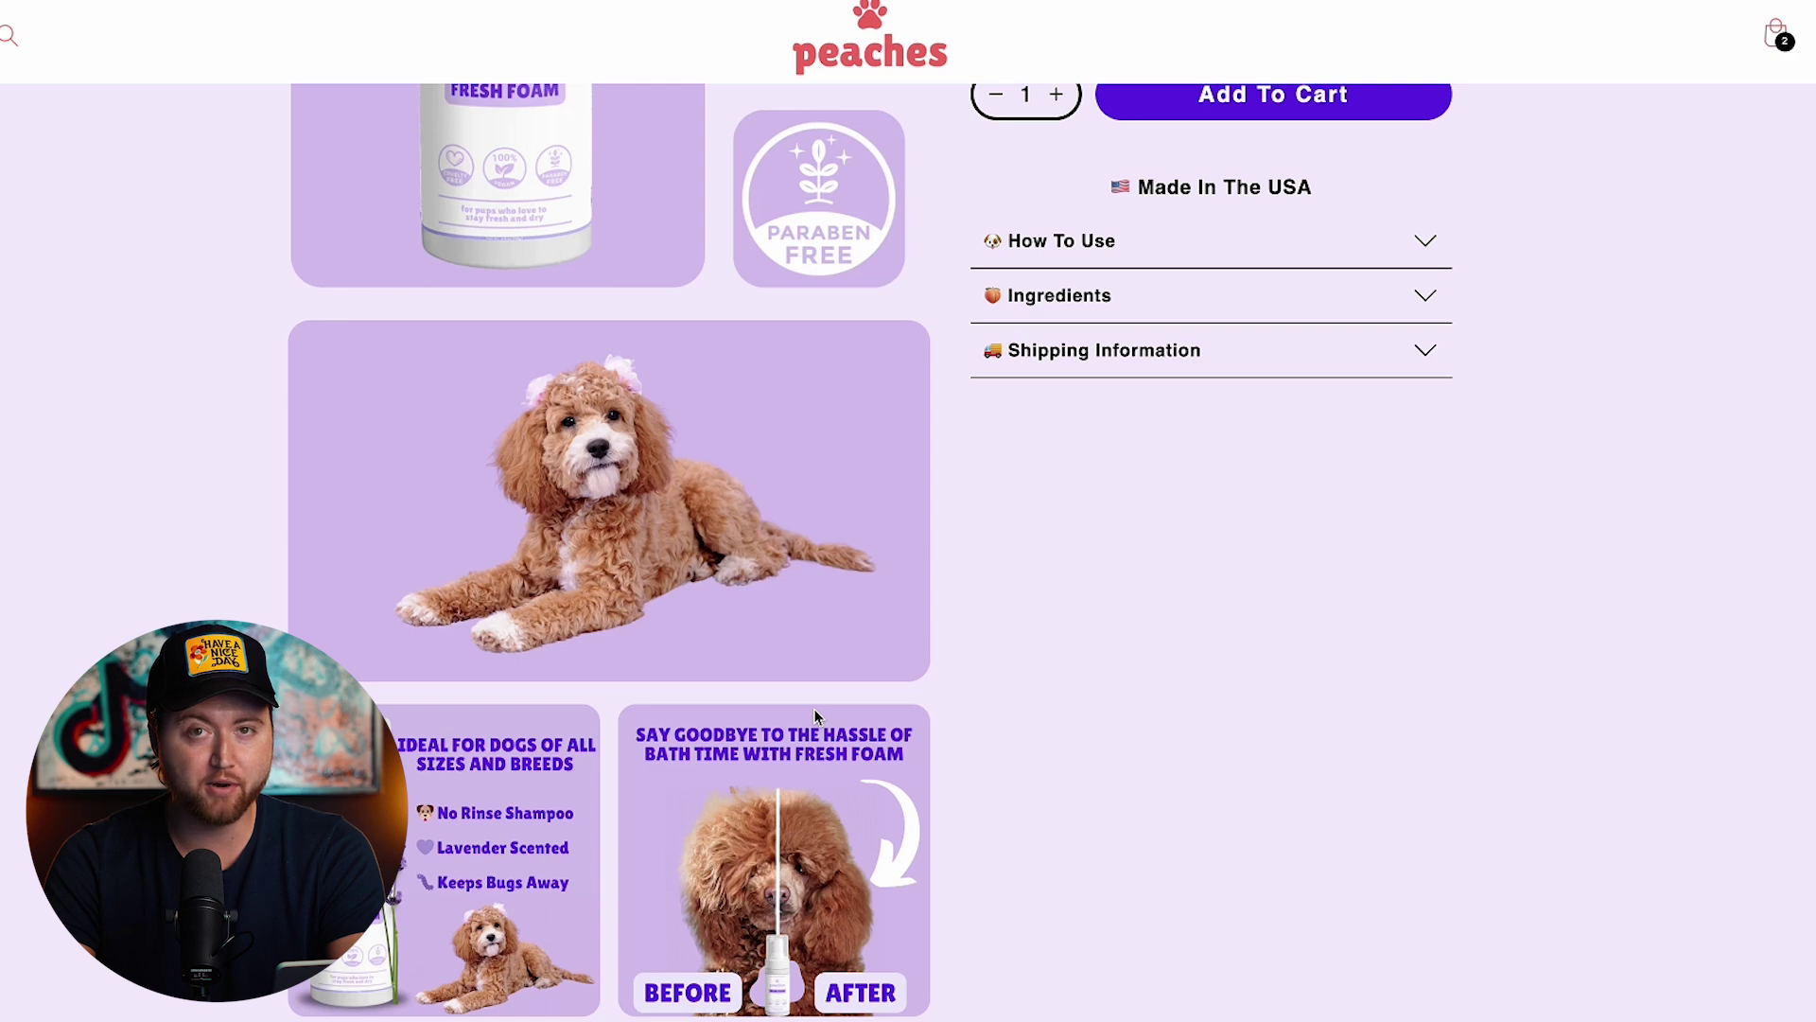
pyautogui.scroll(1, 815, 711)
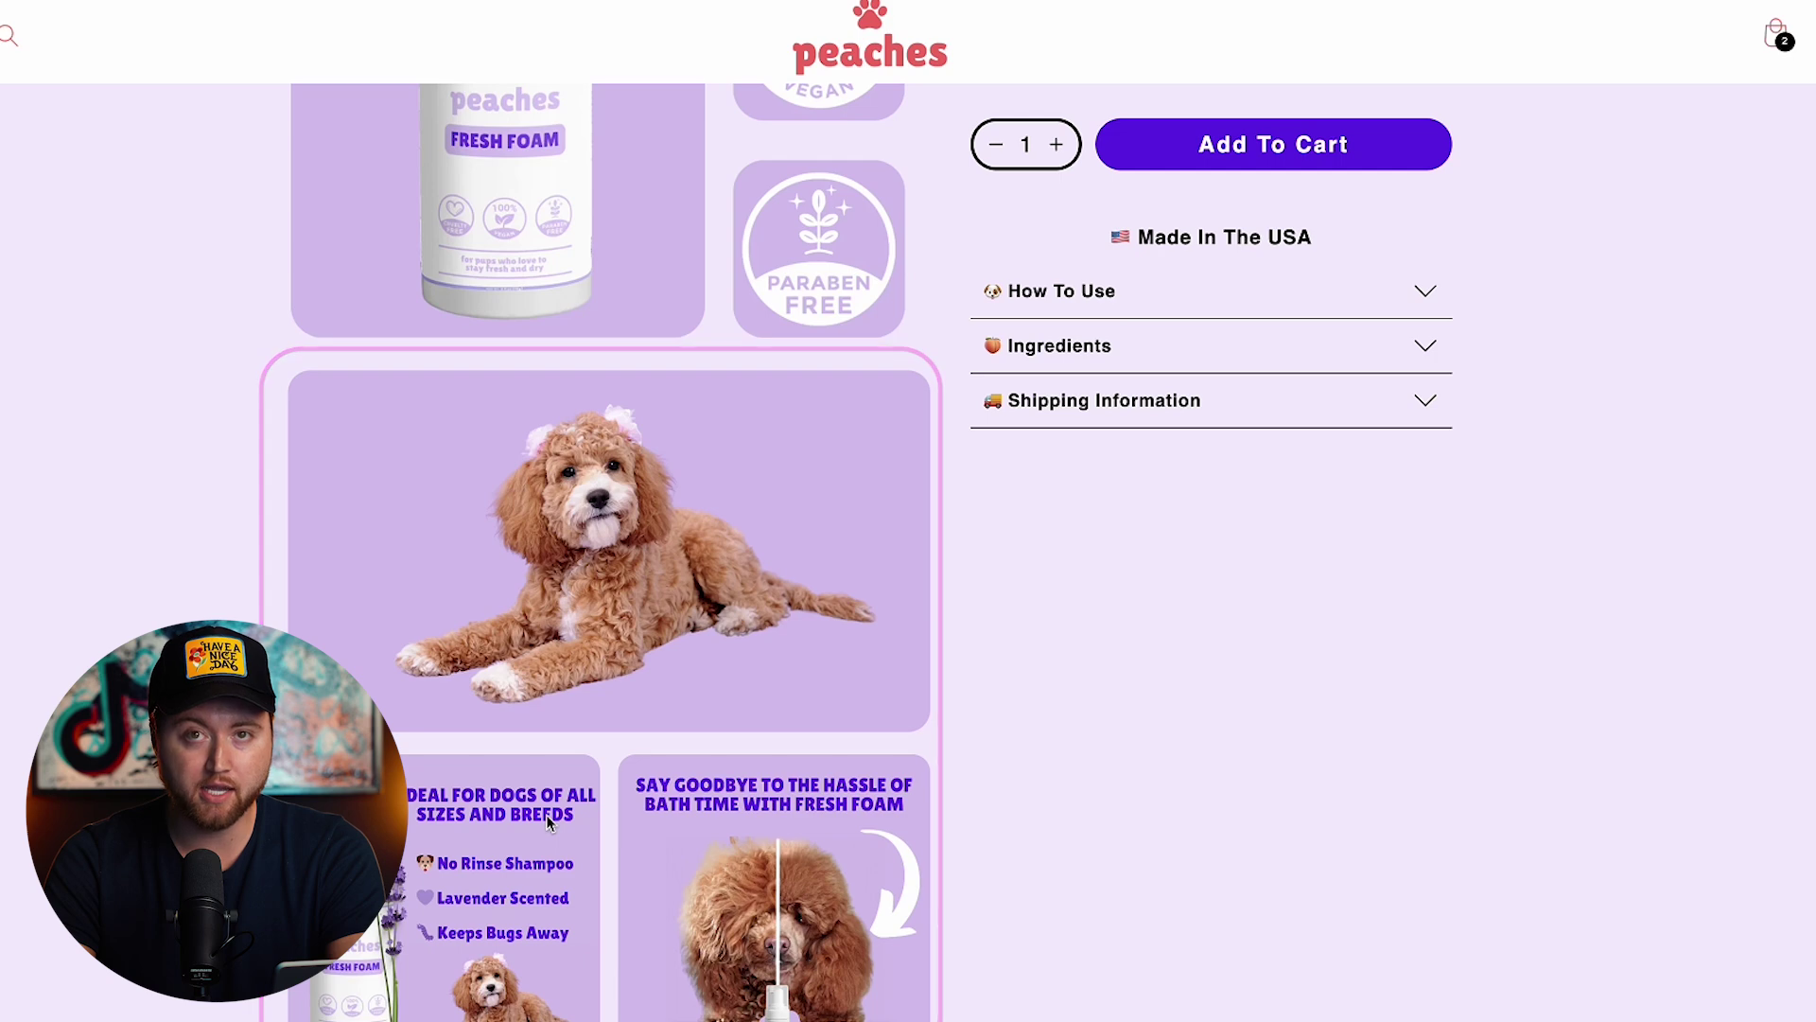
pyautogui.scroll(1, 547, 821)
pyautogui.click(1190, 355)
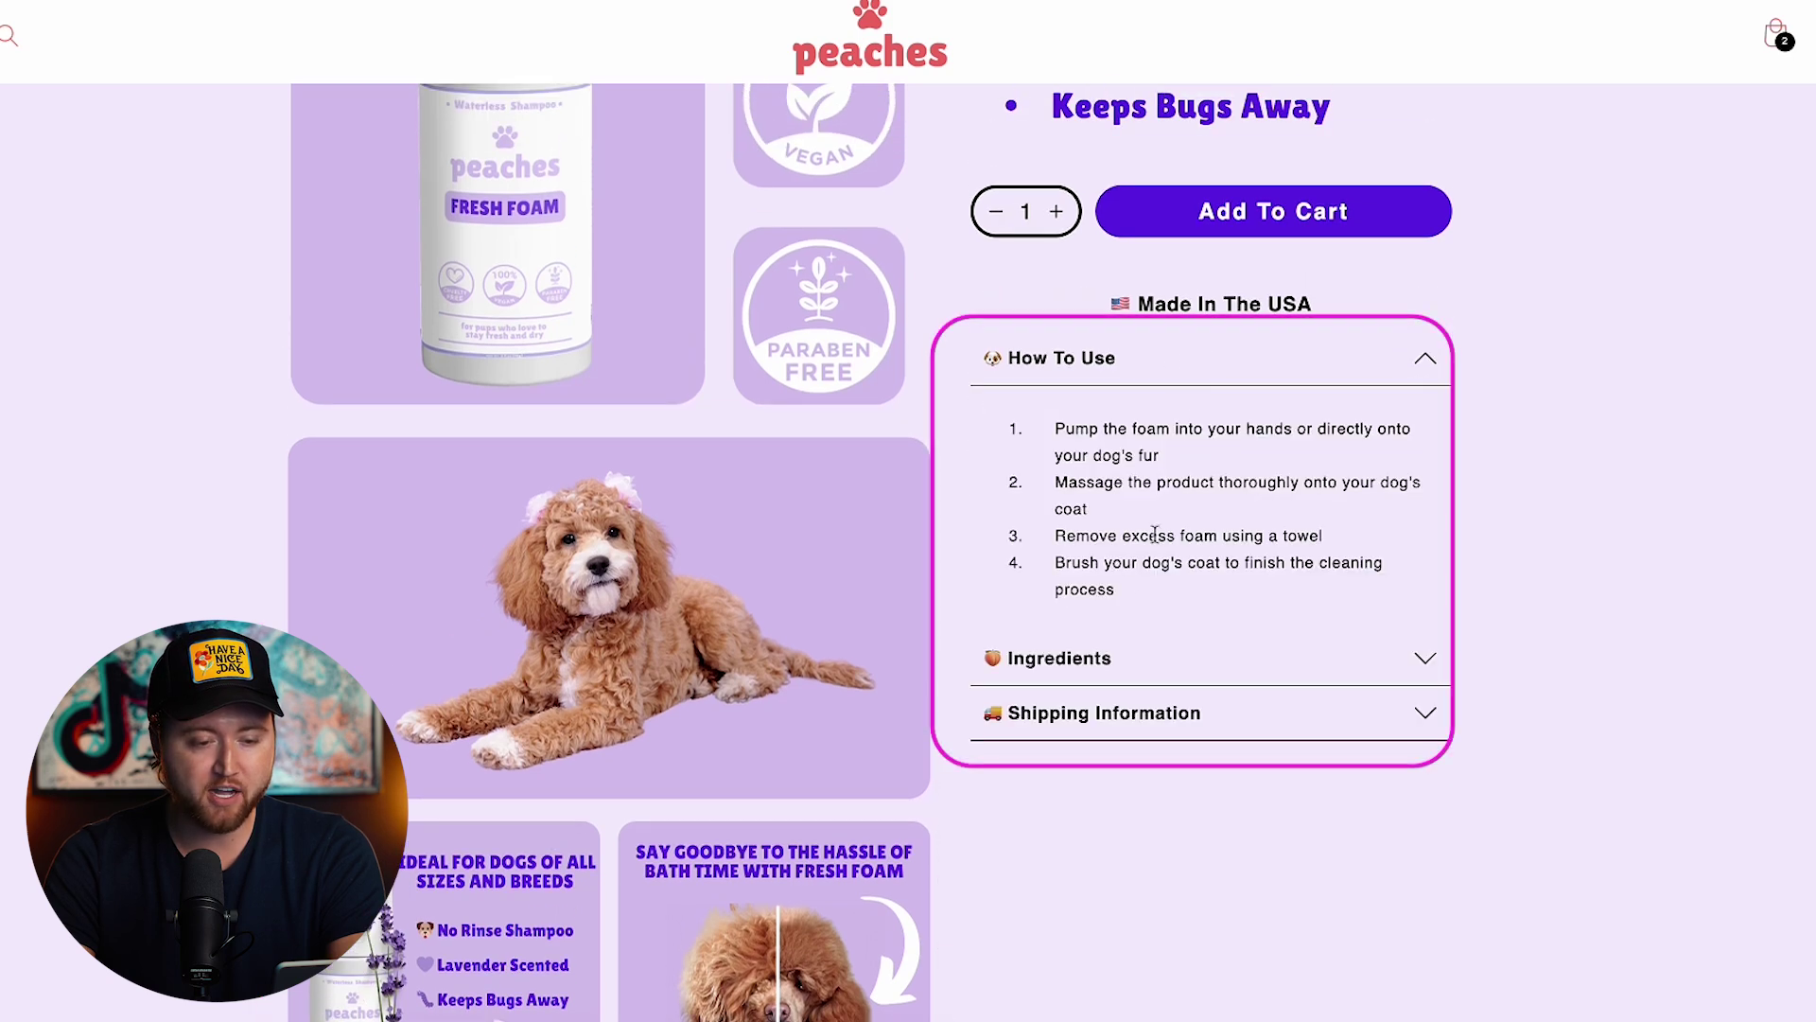
pyautogui.click(1081, 663)
pyautogui.click(1111, 676)
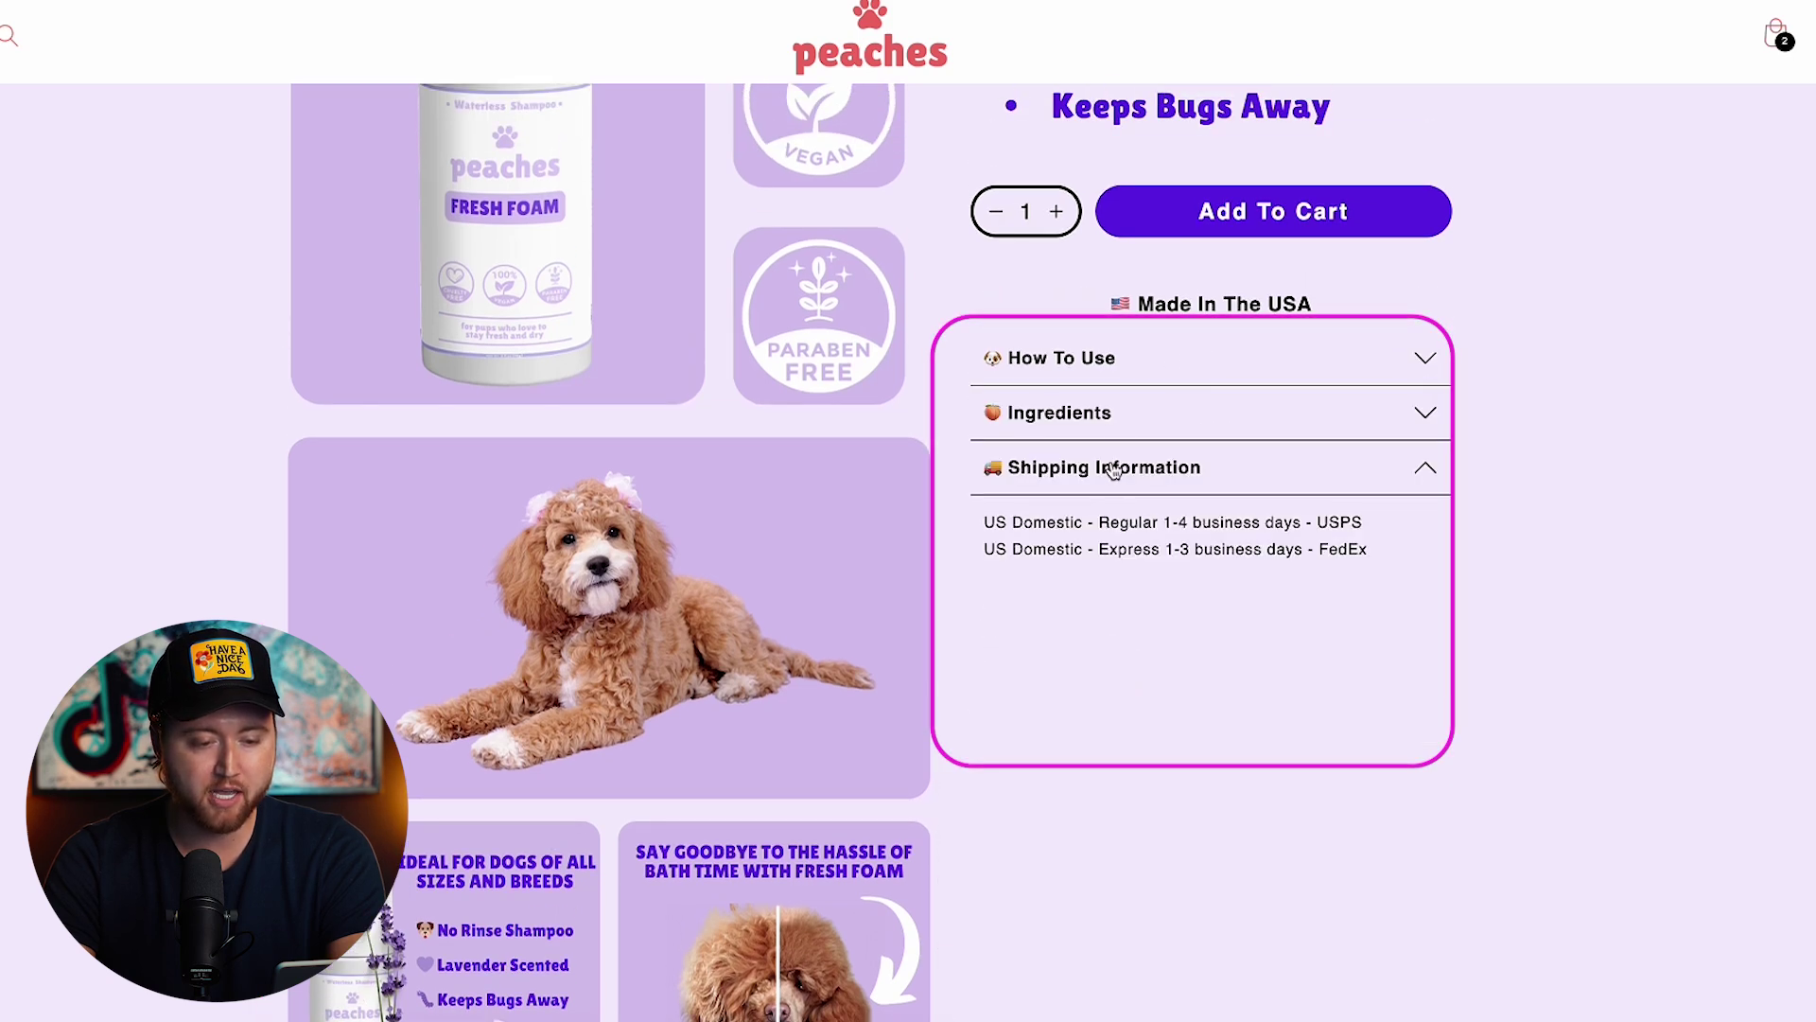
pyautogui.scroll(2, 1144, 370)
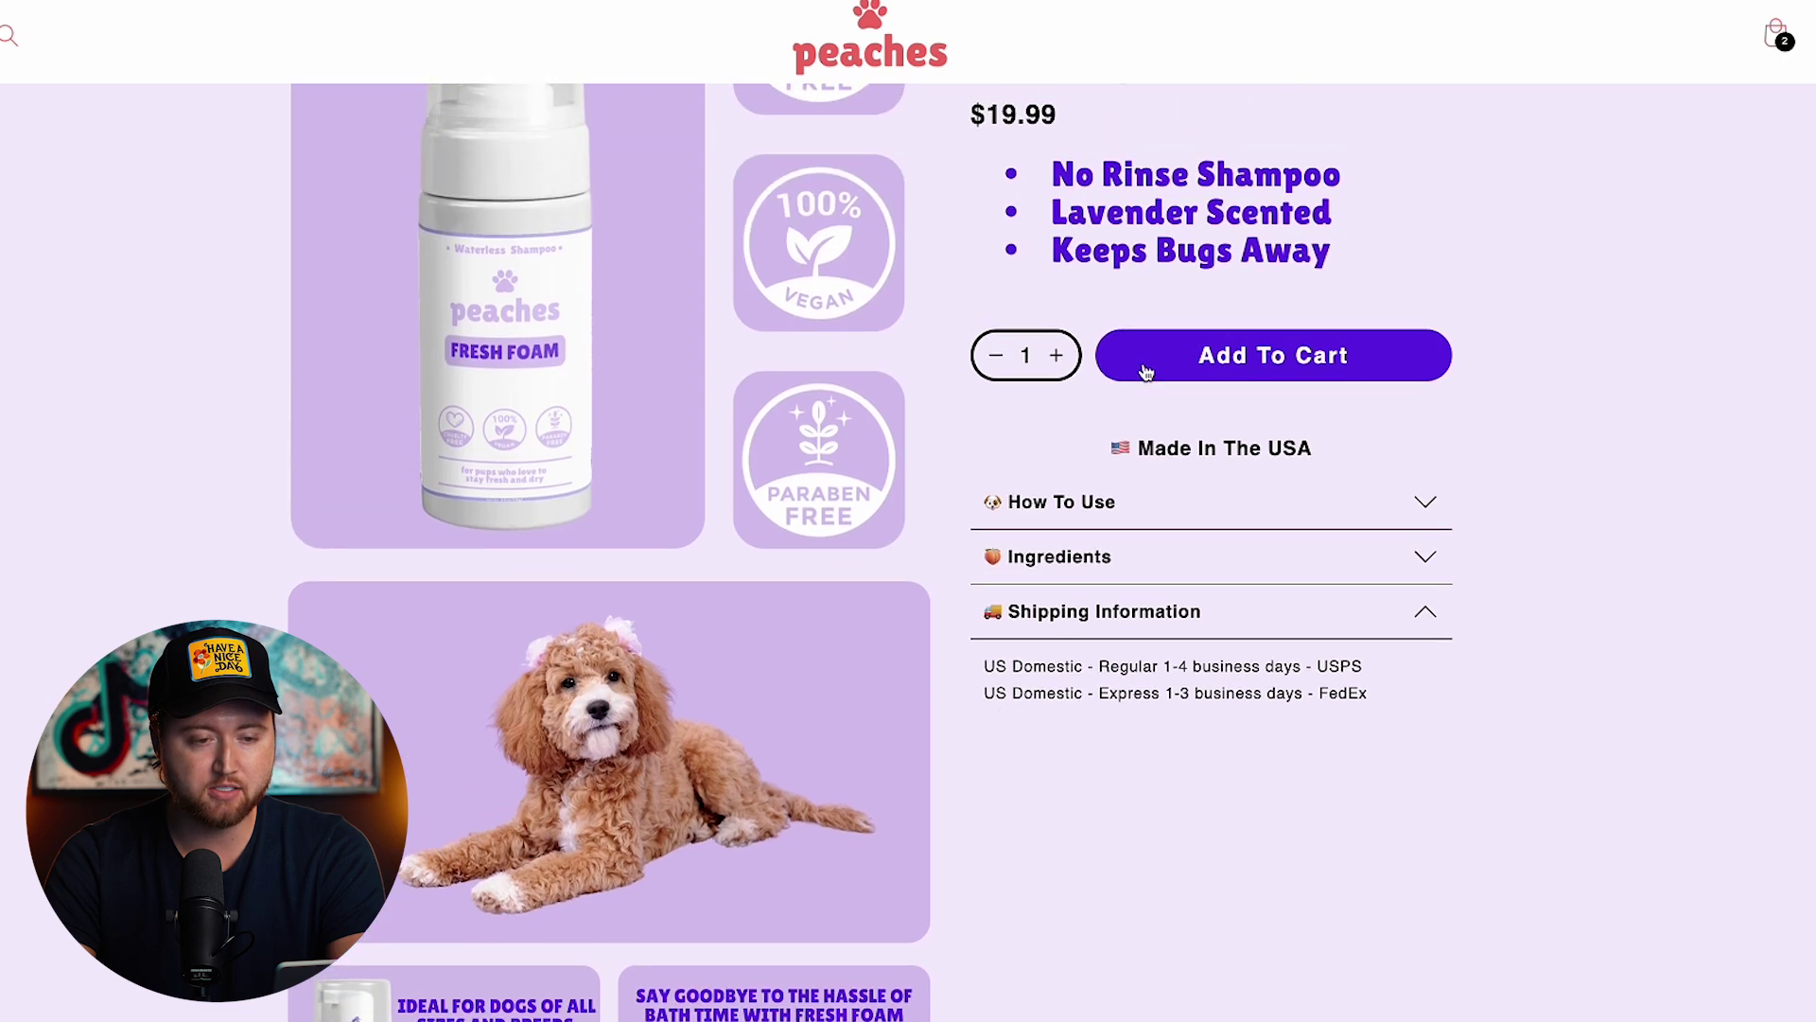
# Add one Fresh Foam to the cart and review the $131.97 cart drawer
pyautogui.click(1156, 377)
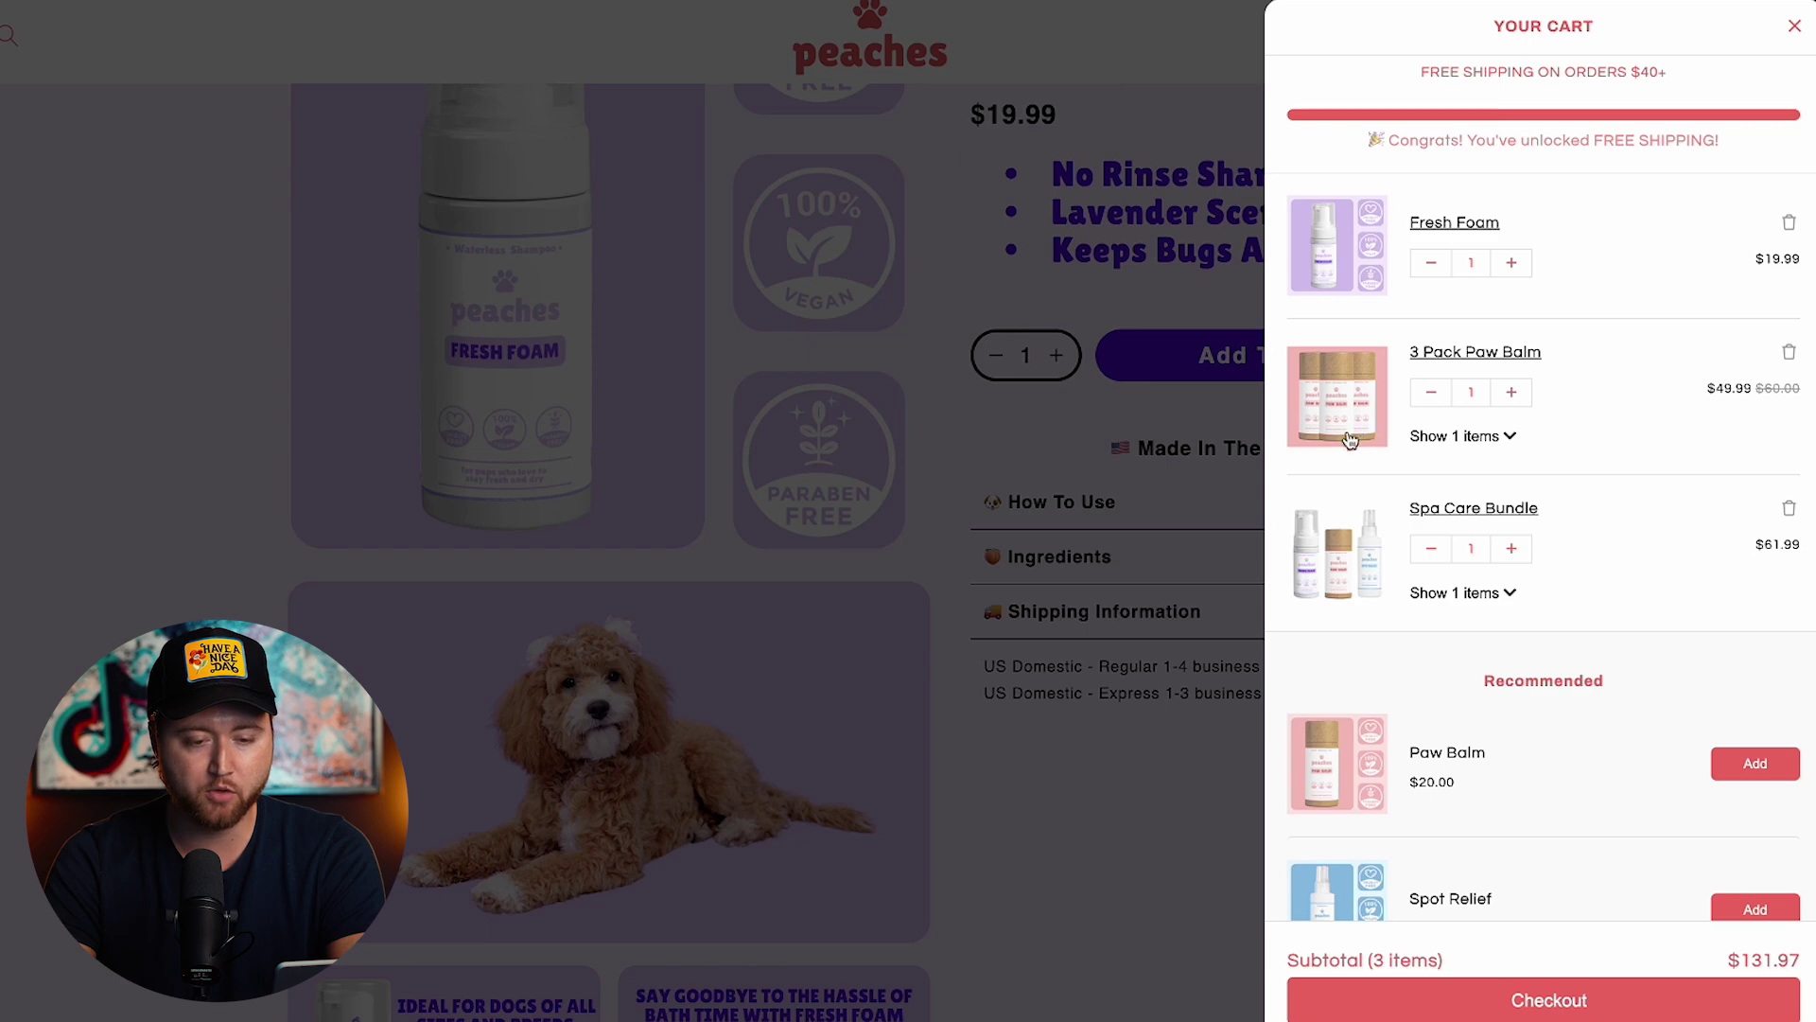
pyautogui.scroll(-1, 1350, 439)
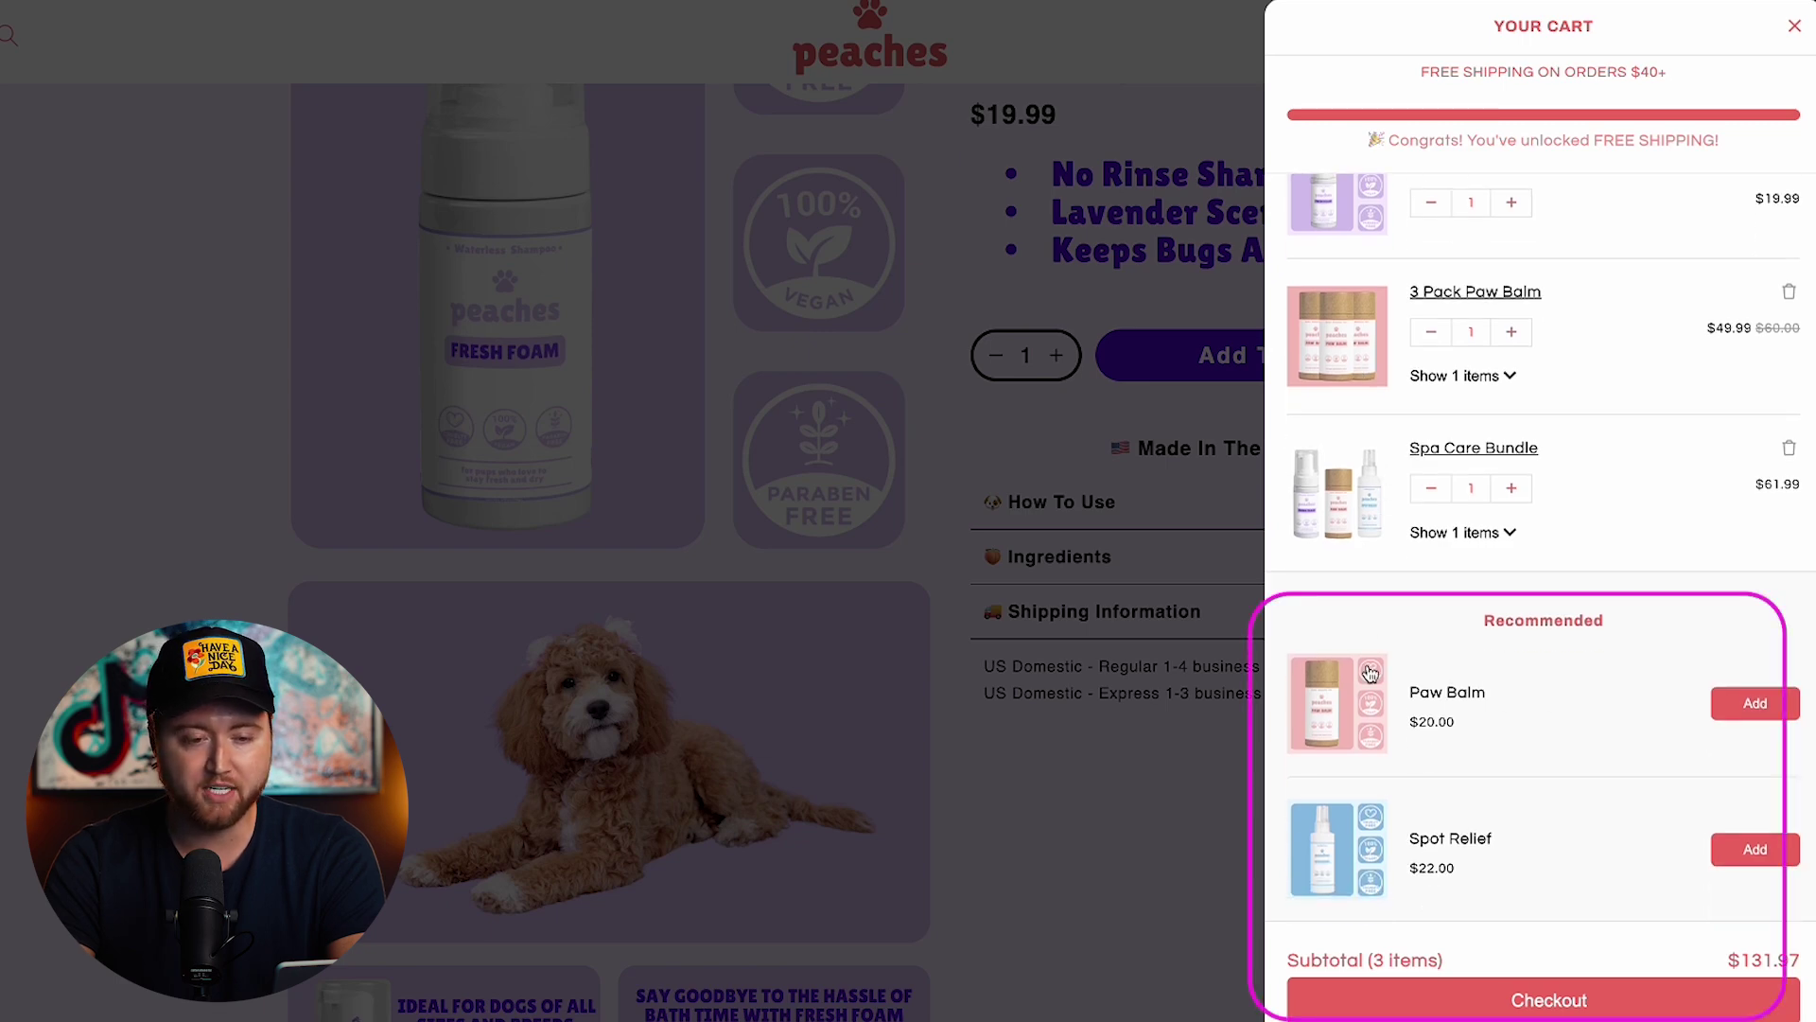
pyautogui.scroll(1, 1400, 643)
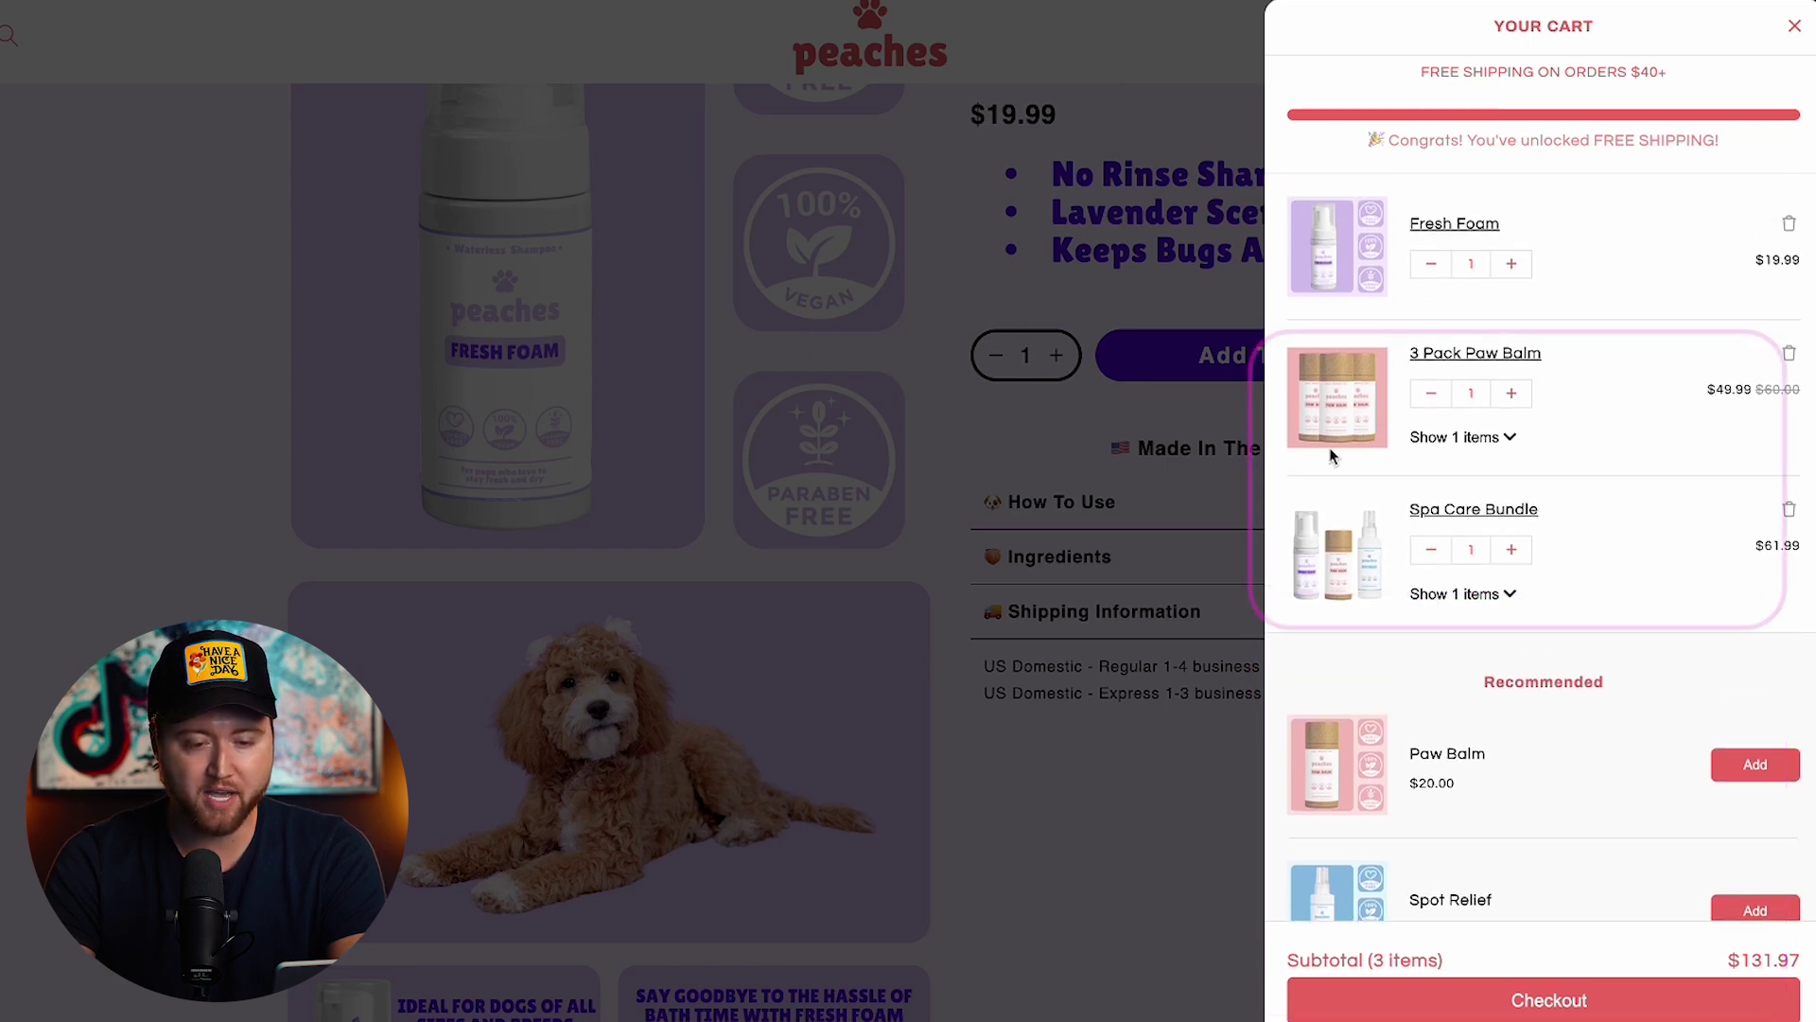
# Close the cart and scroll Fresh Foam to show the $19.99 price, bullets and shipping details
pyautogui.click(1791, 29)
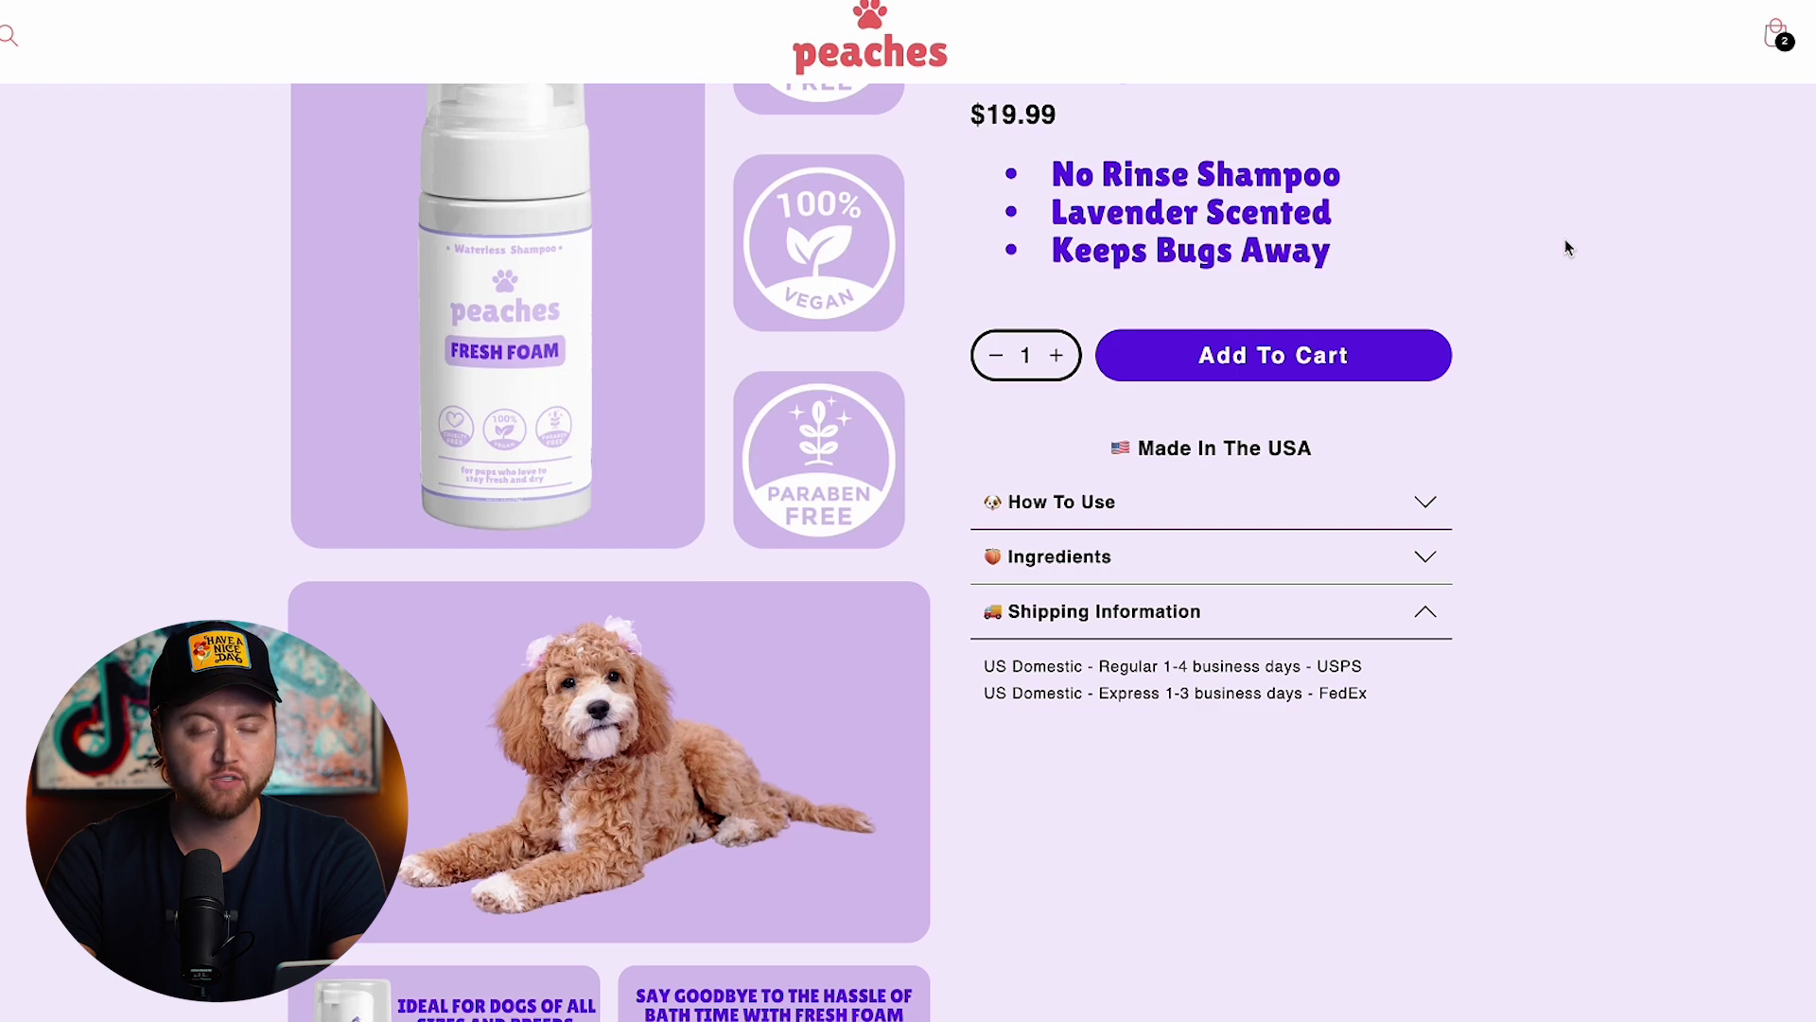
pyautogui.scroll(1, 1564, 248)
pyautogui.scroll(-3, 1326, 515)
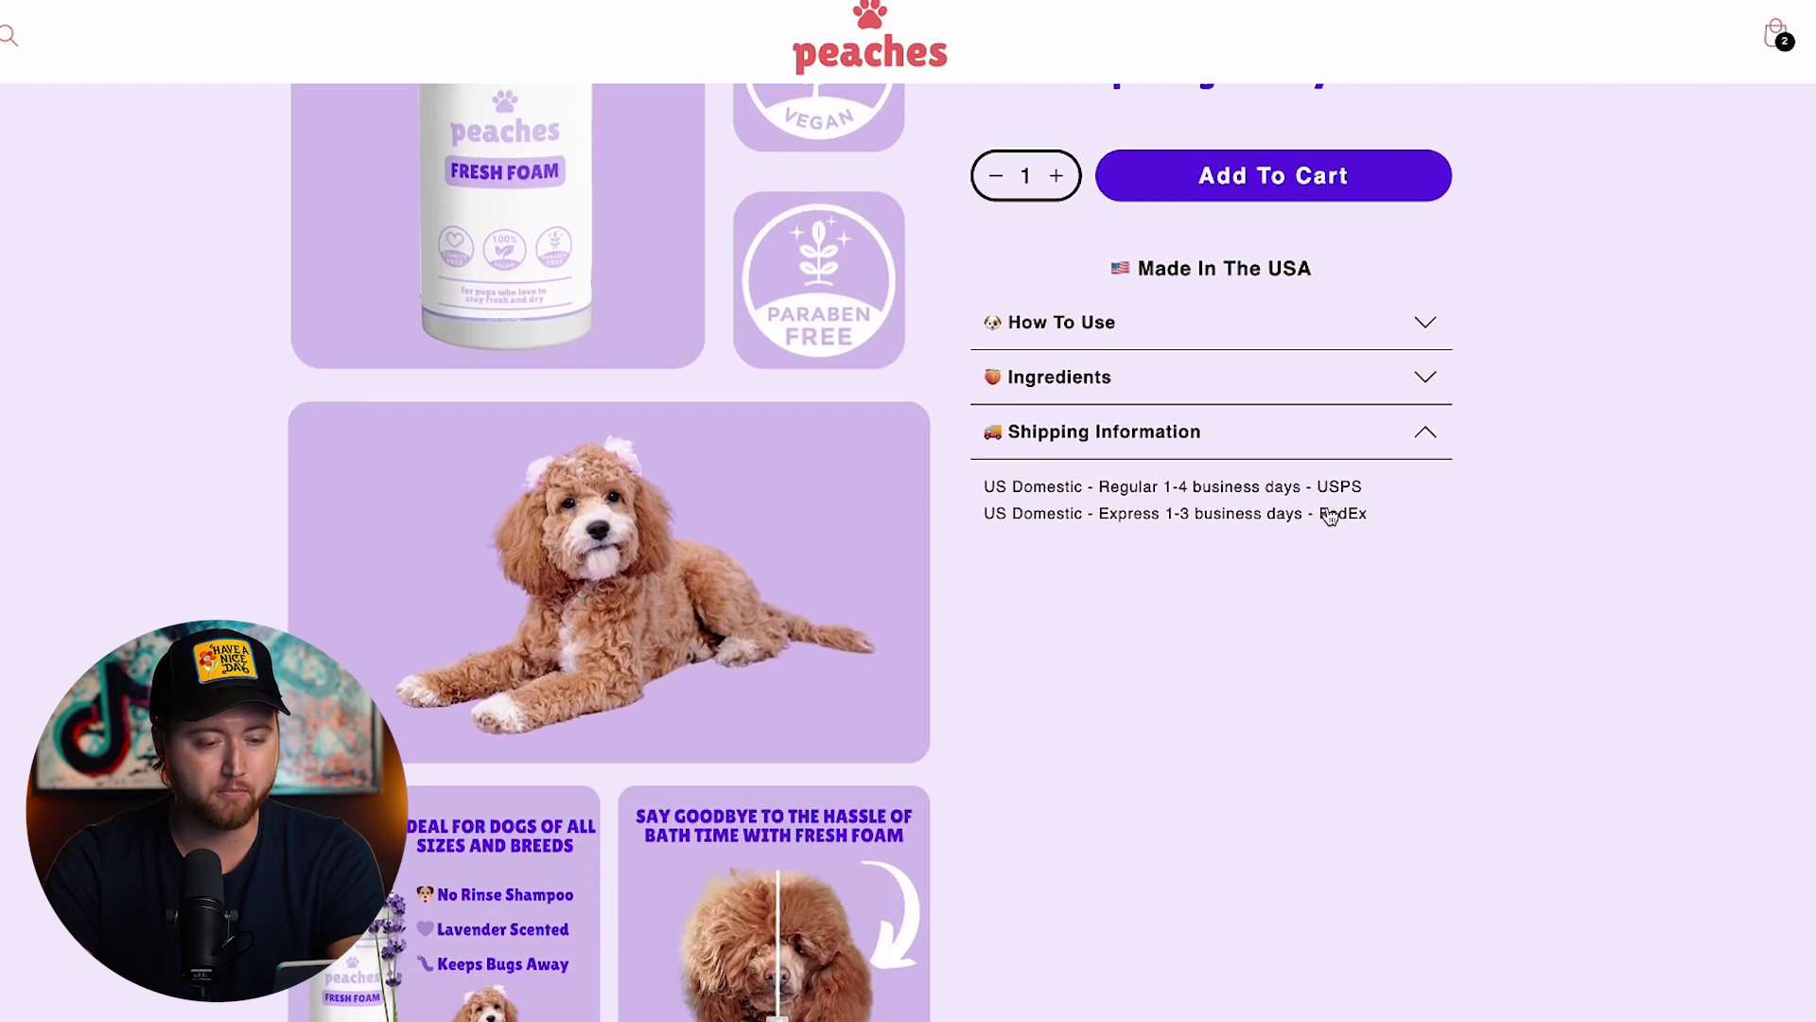
pyautogui.scroll(-8, 1330, 515)
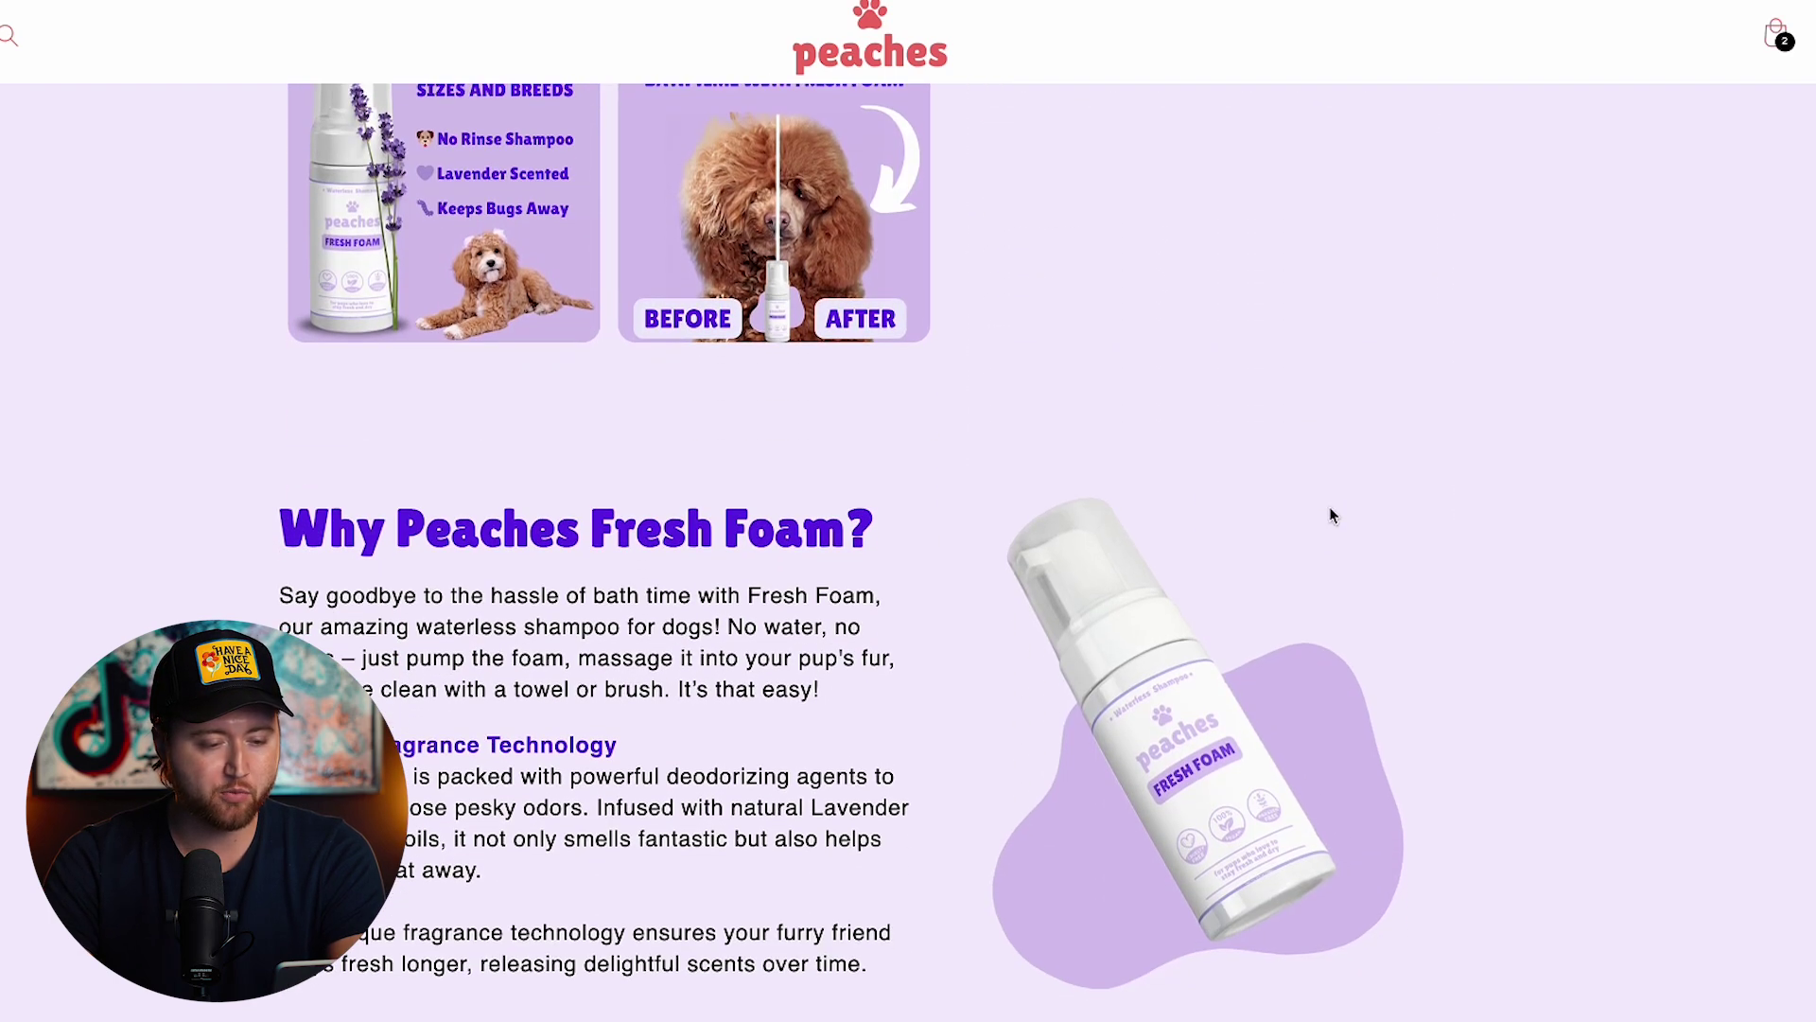
pyautogui.scroll(-1, 861, 747)
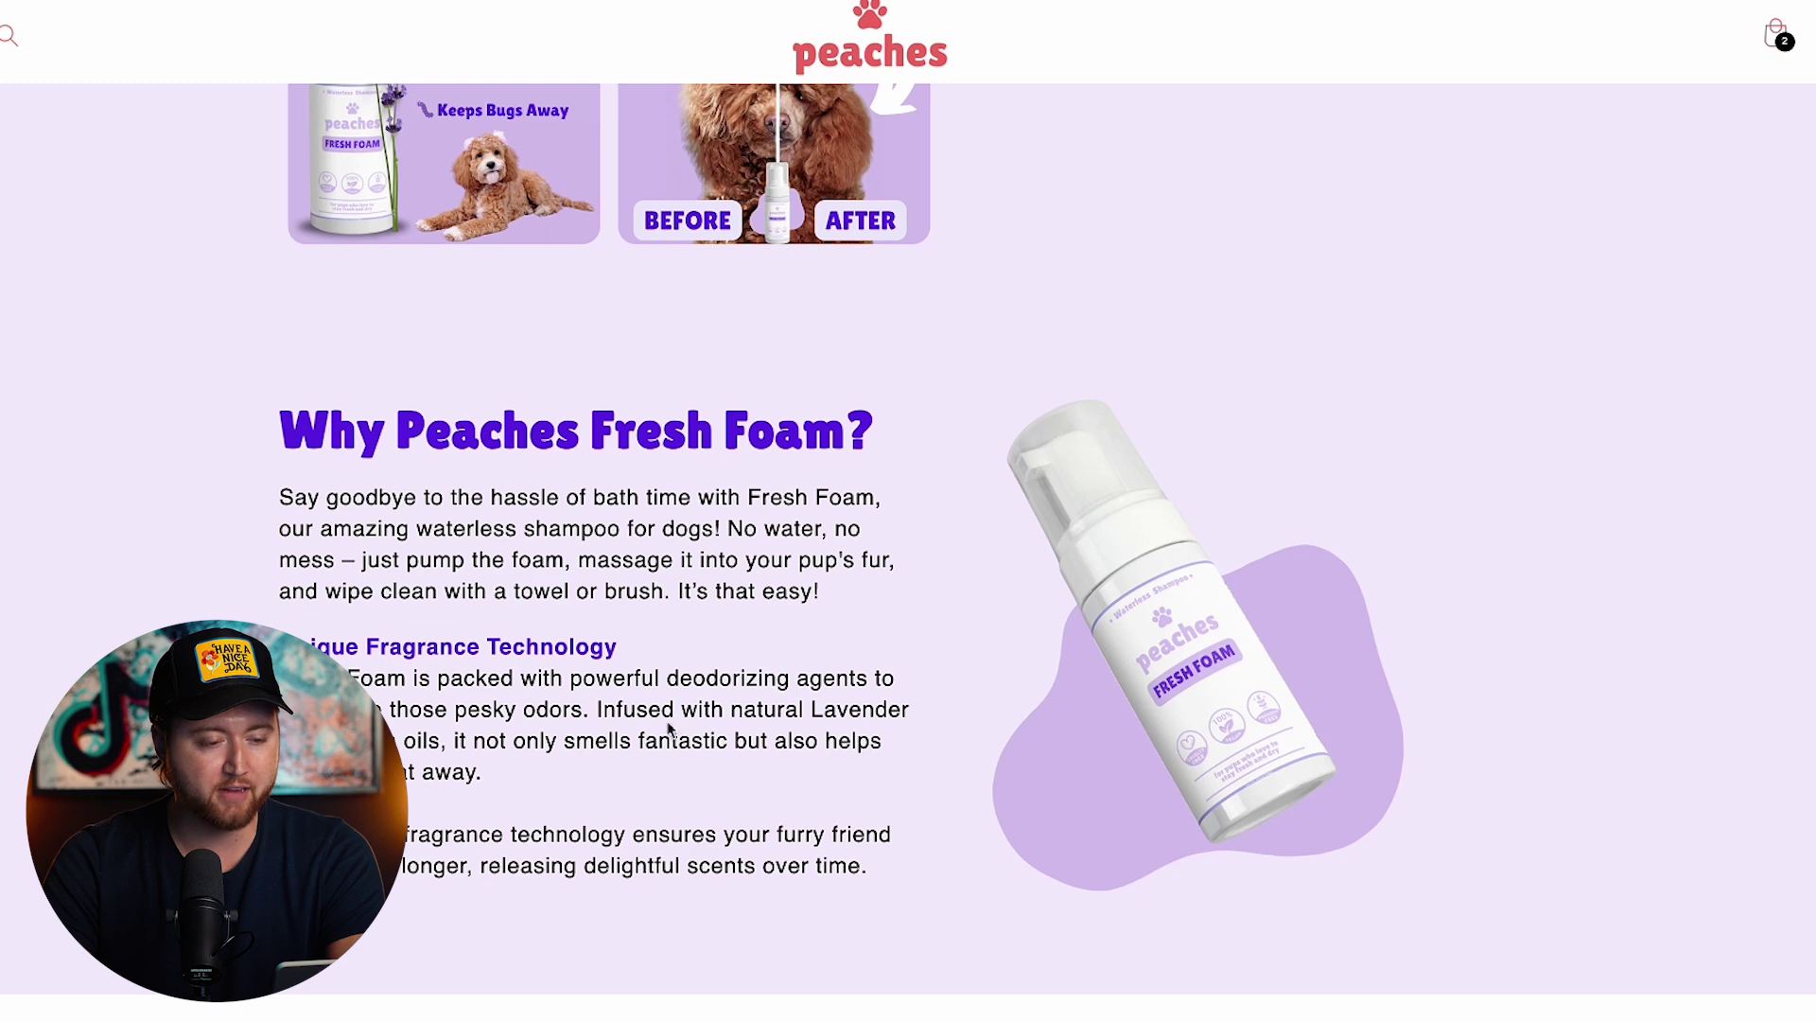
pyautogui.scroll(-3, 668, 728)
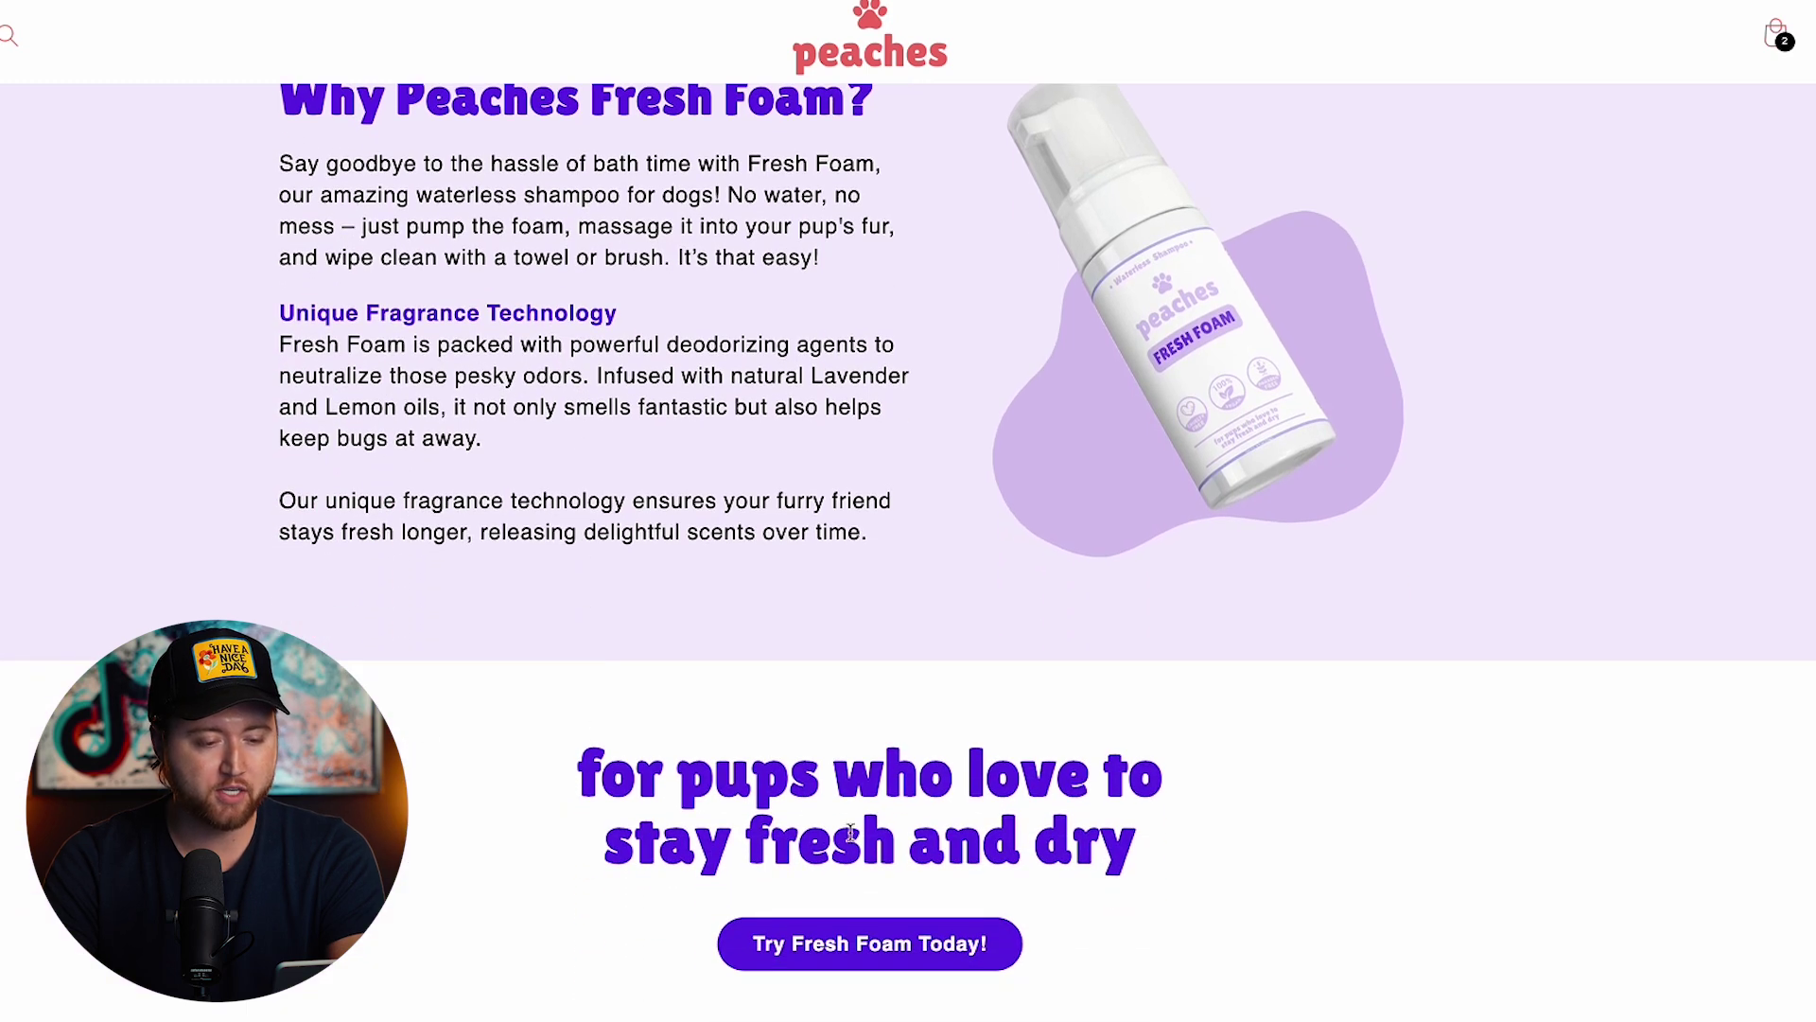
pyautogui.scroll(-3, 851, 832)
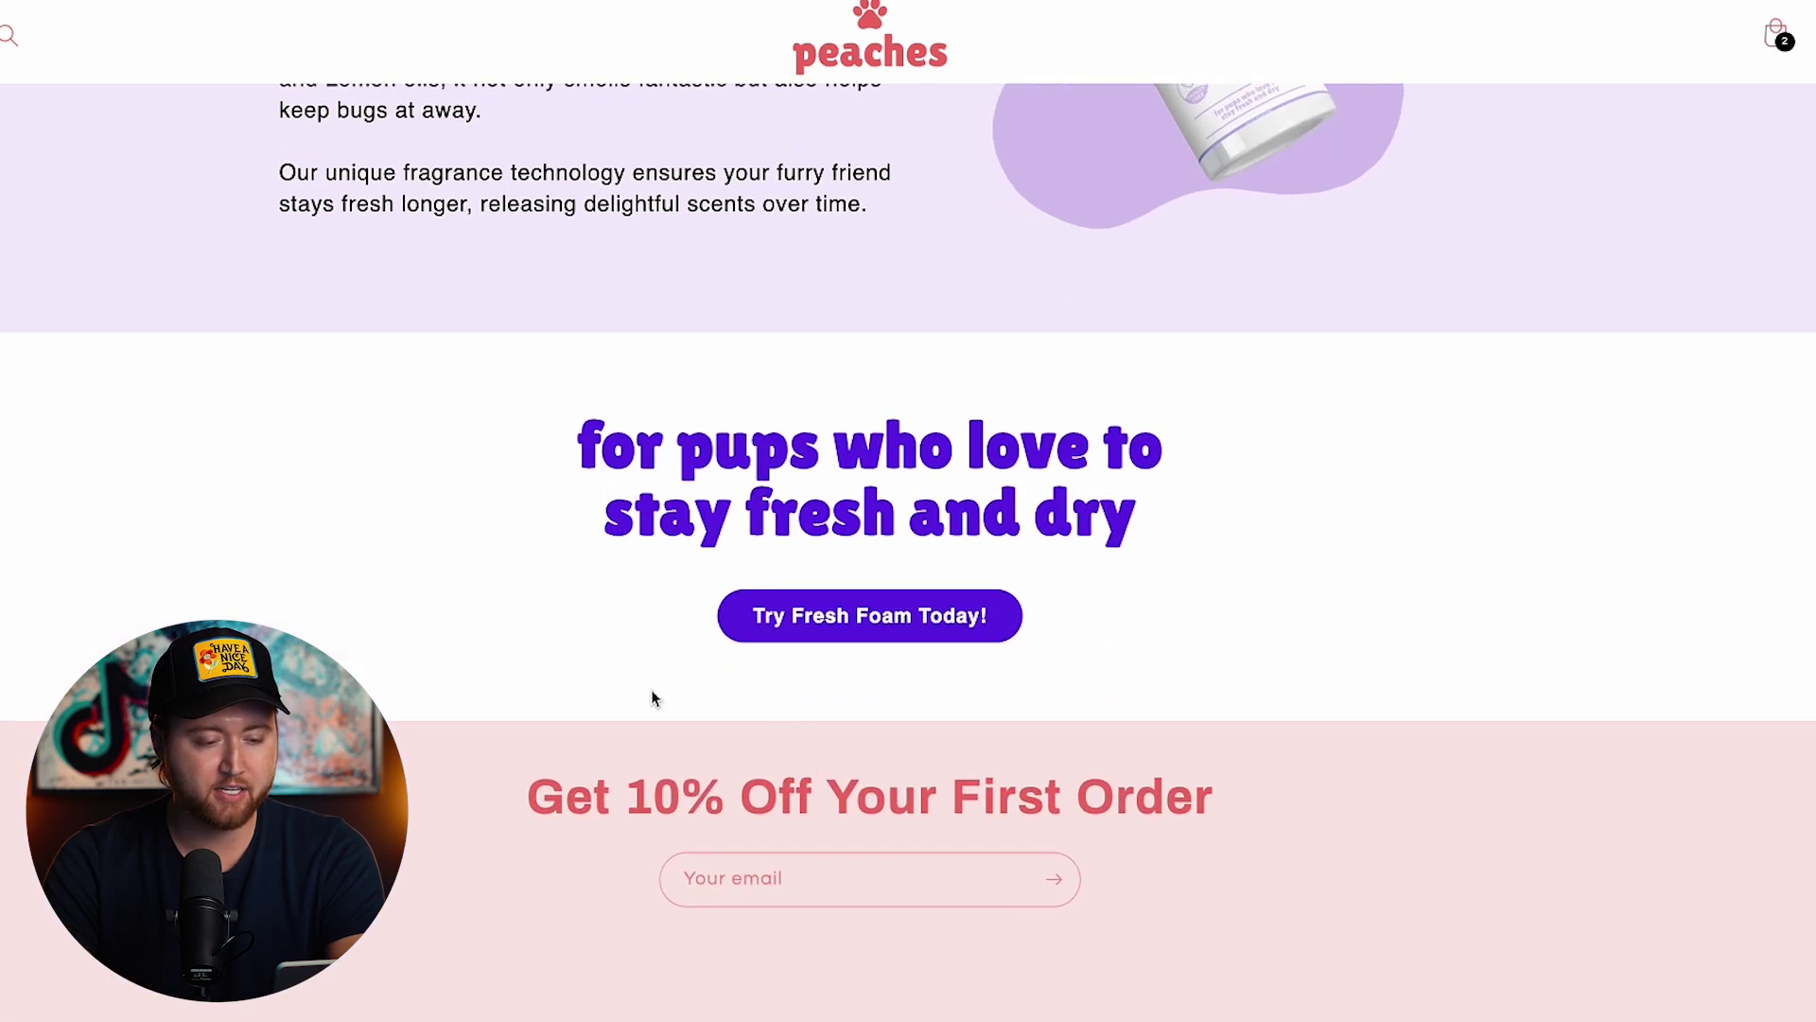
pyautogui.scroll(-2, 730, 883)
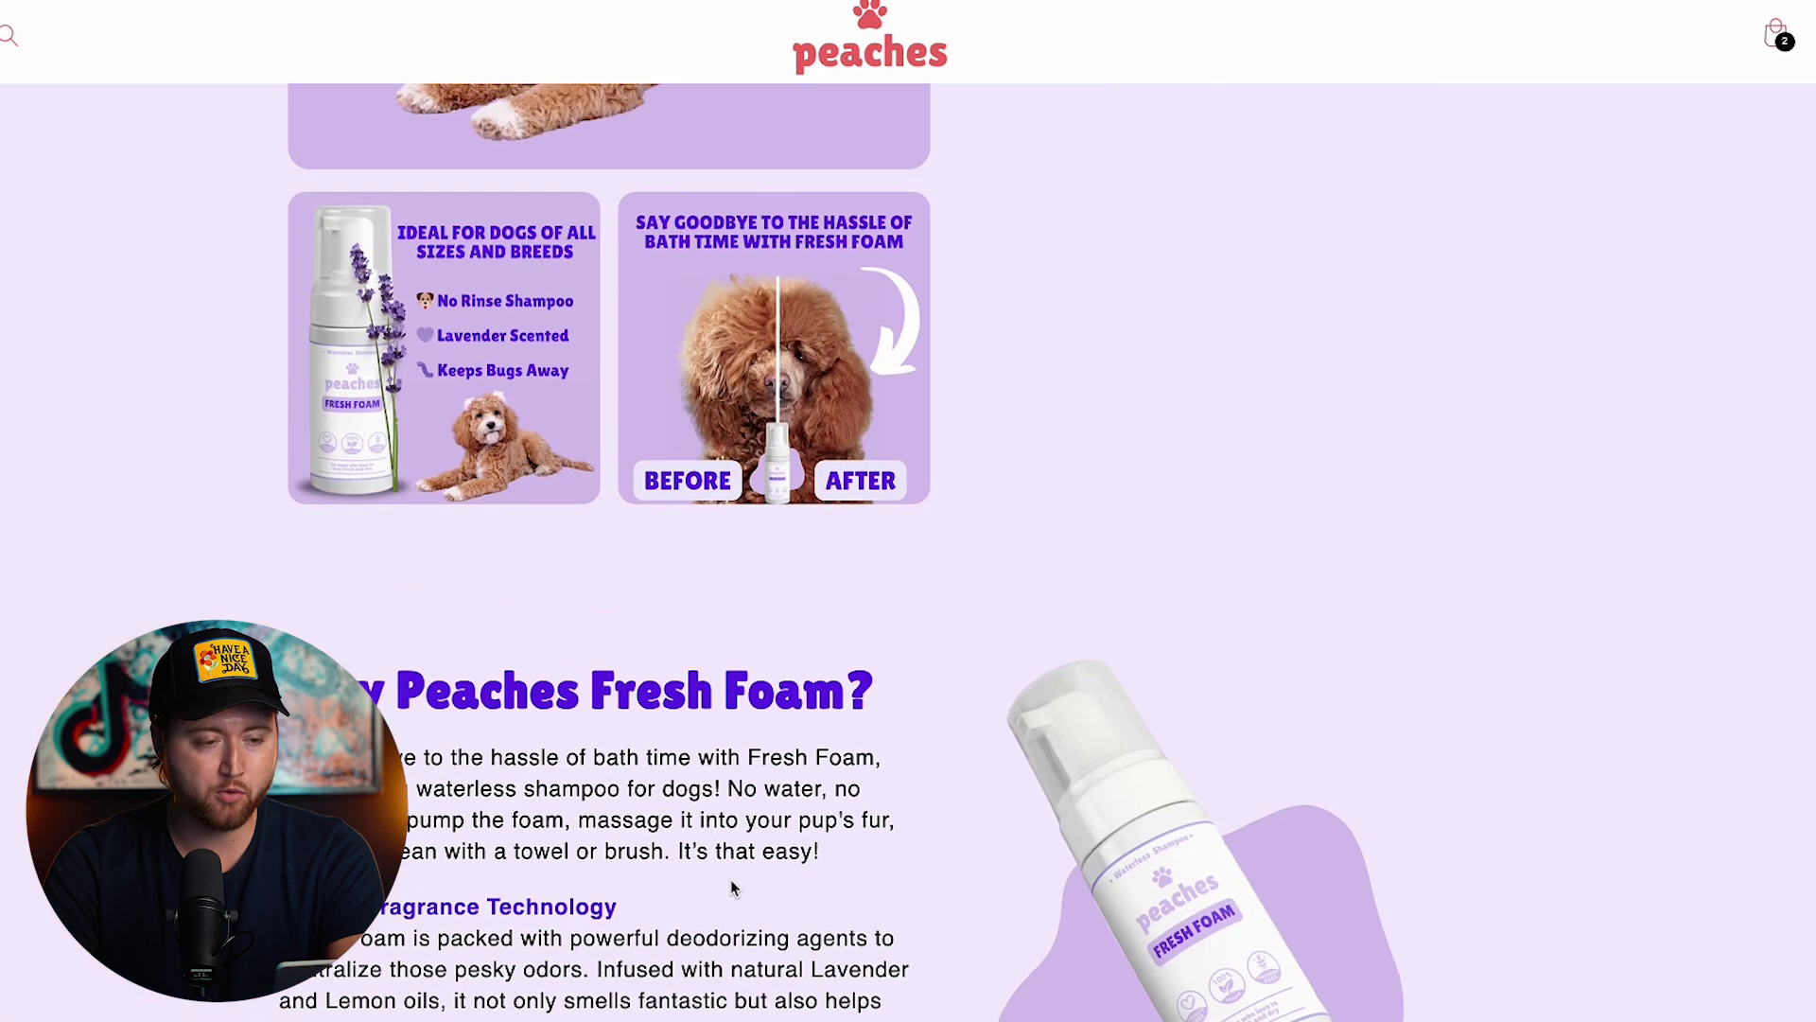
pyautogui.scroll(5, 733, 888)
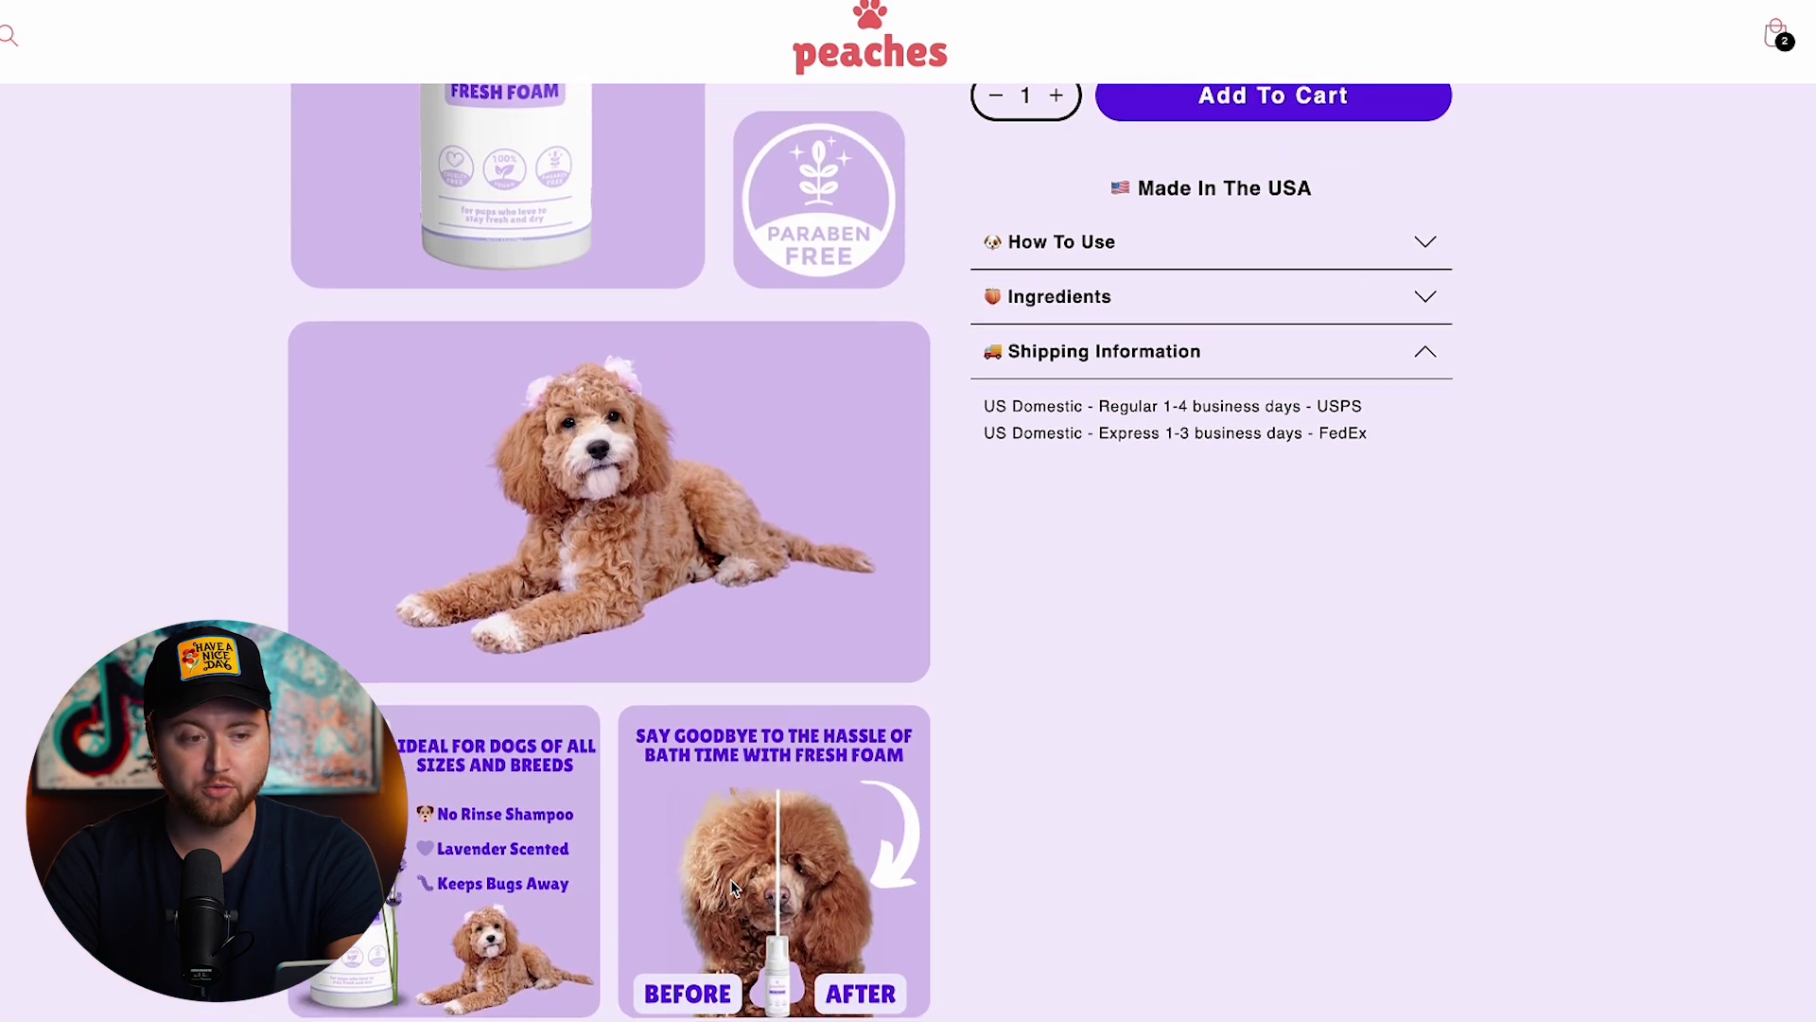
pyautogui.scroll(2, 730, 842)
pyautogui.scroll(1, 728, 797)
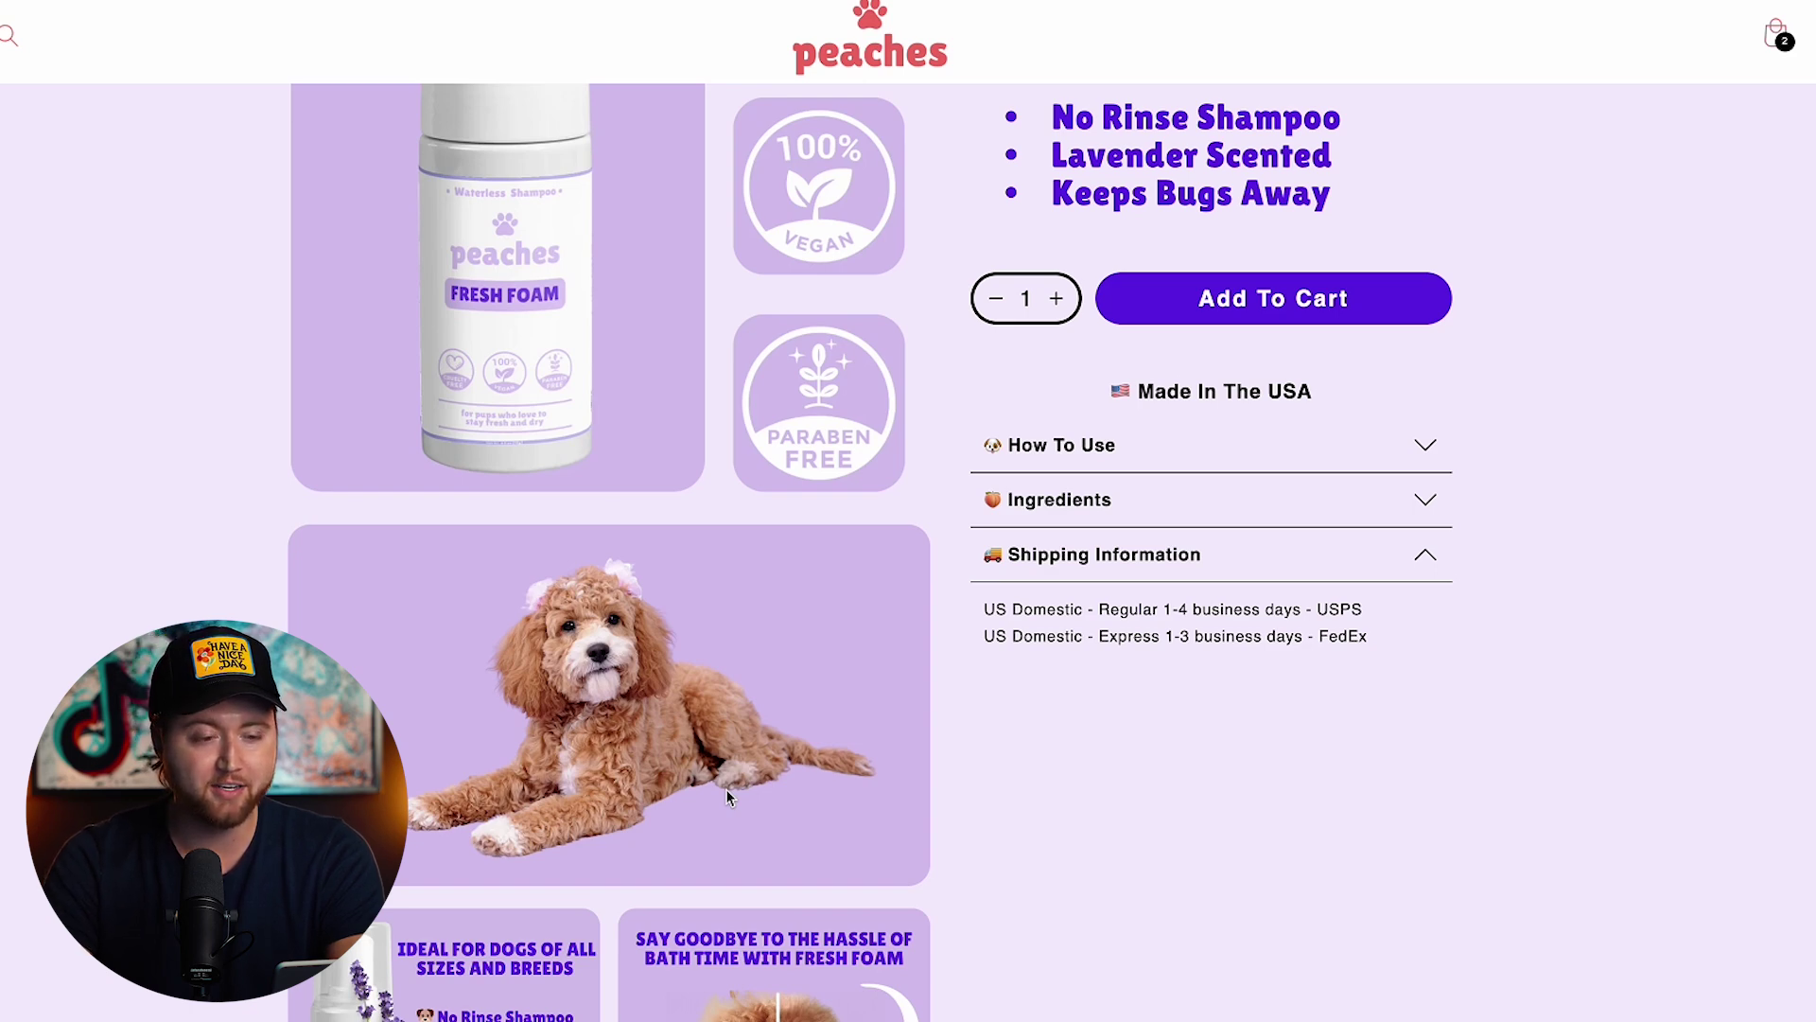
pyautogui.scroll(1, 731, 798)
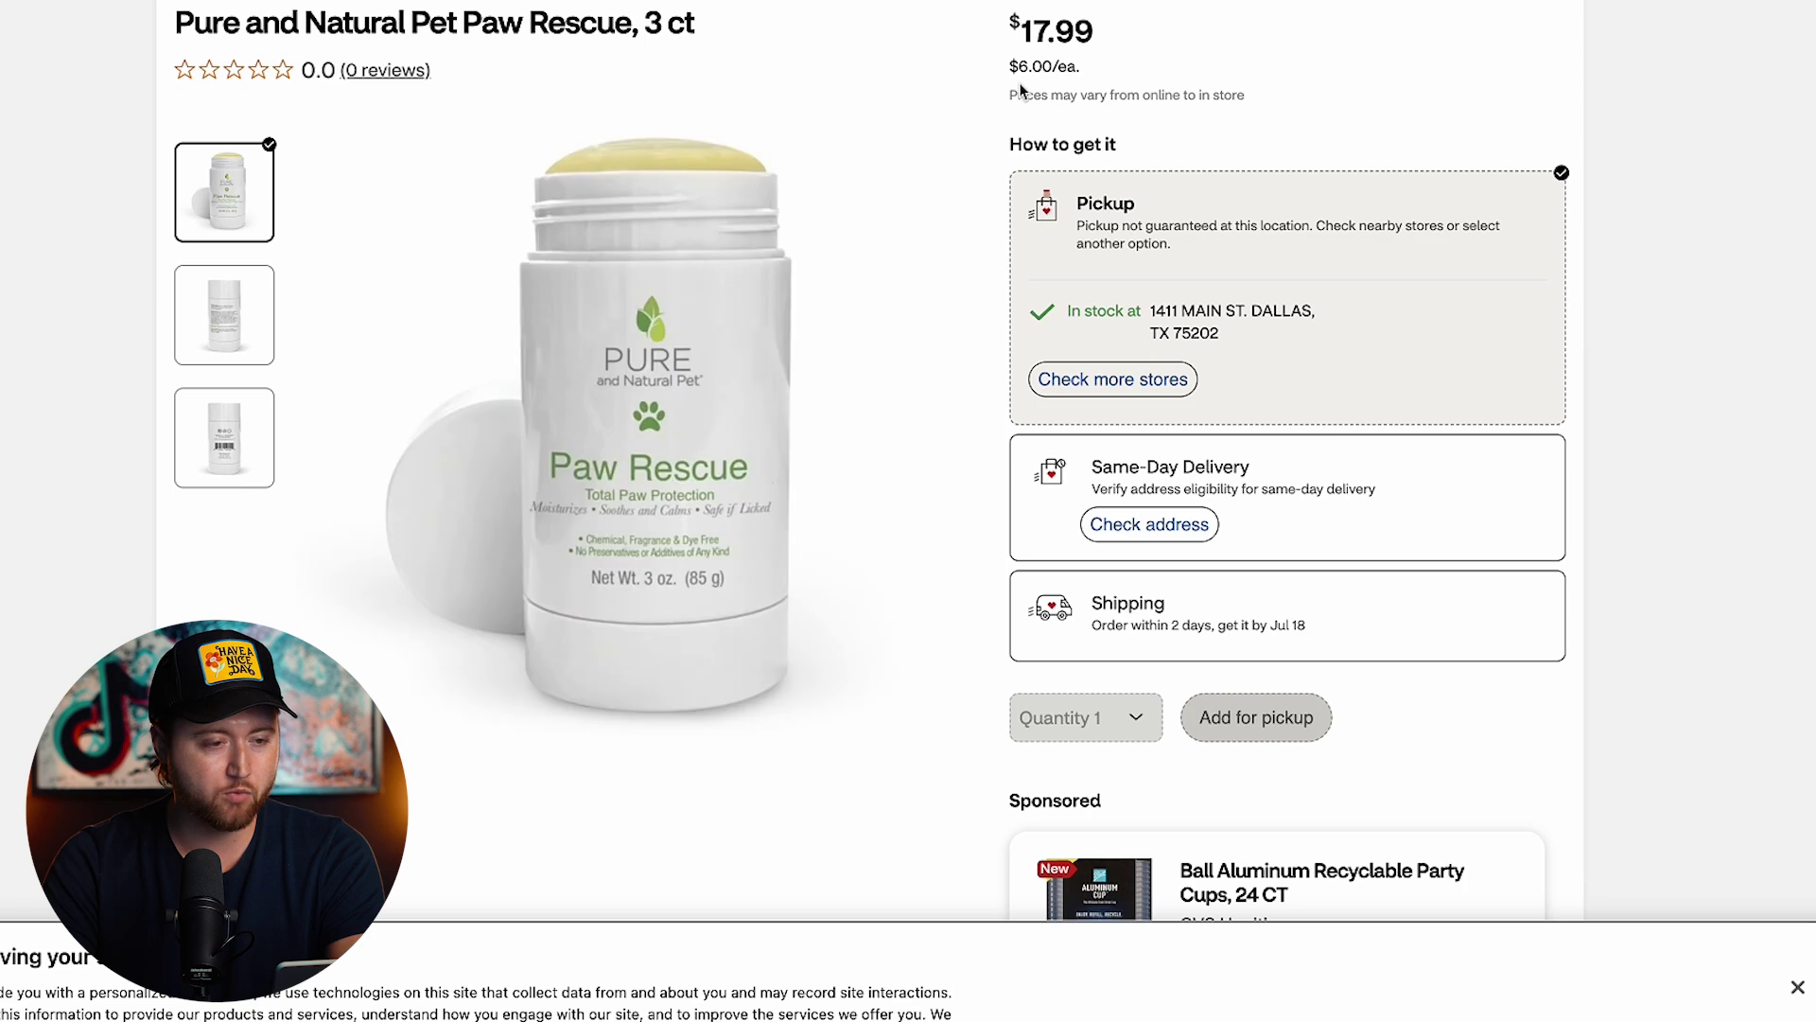
# Scroll up to view the Paw Rescue, 3 ct title and $17.99 price
pyautogui.scroll(1, 1117, 85)
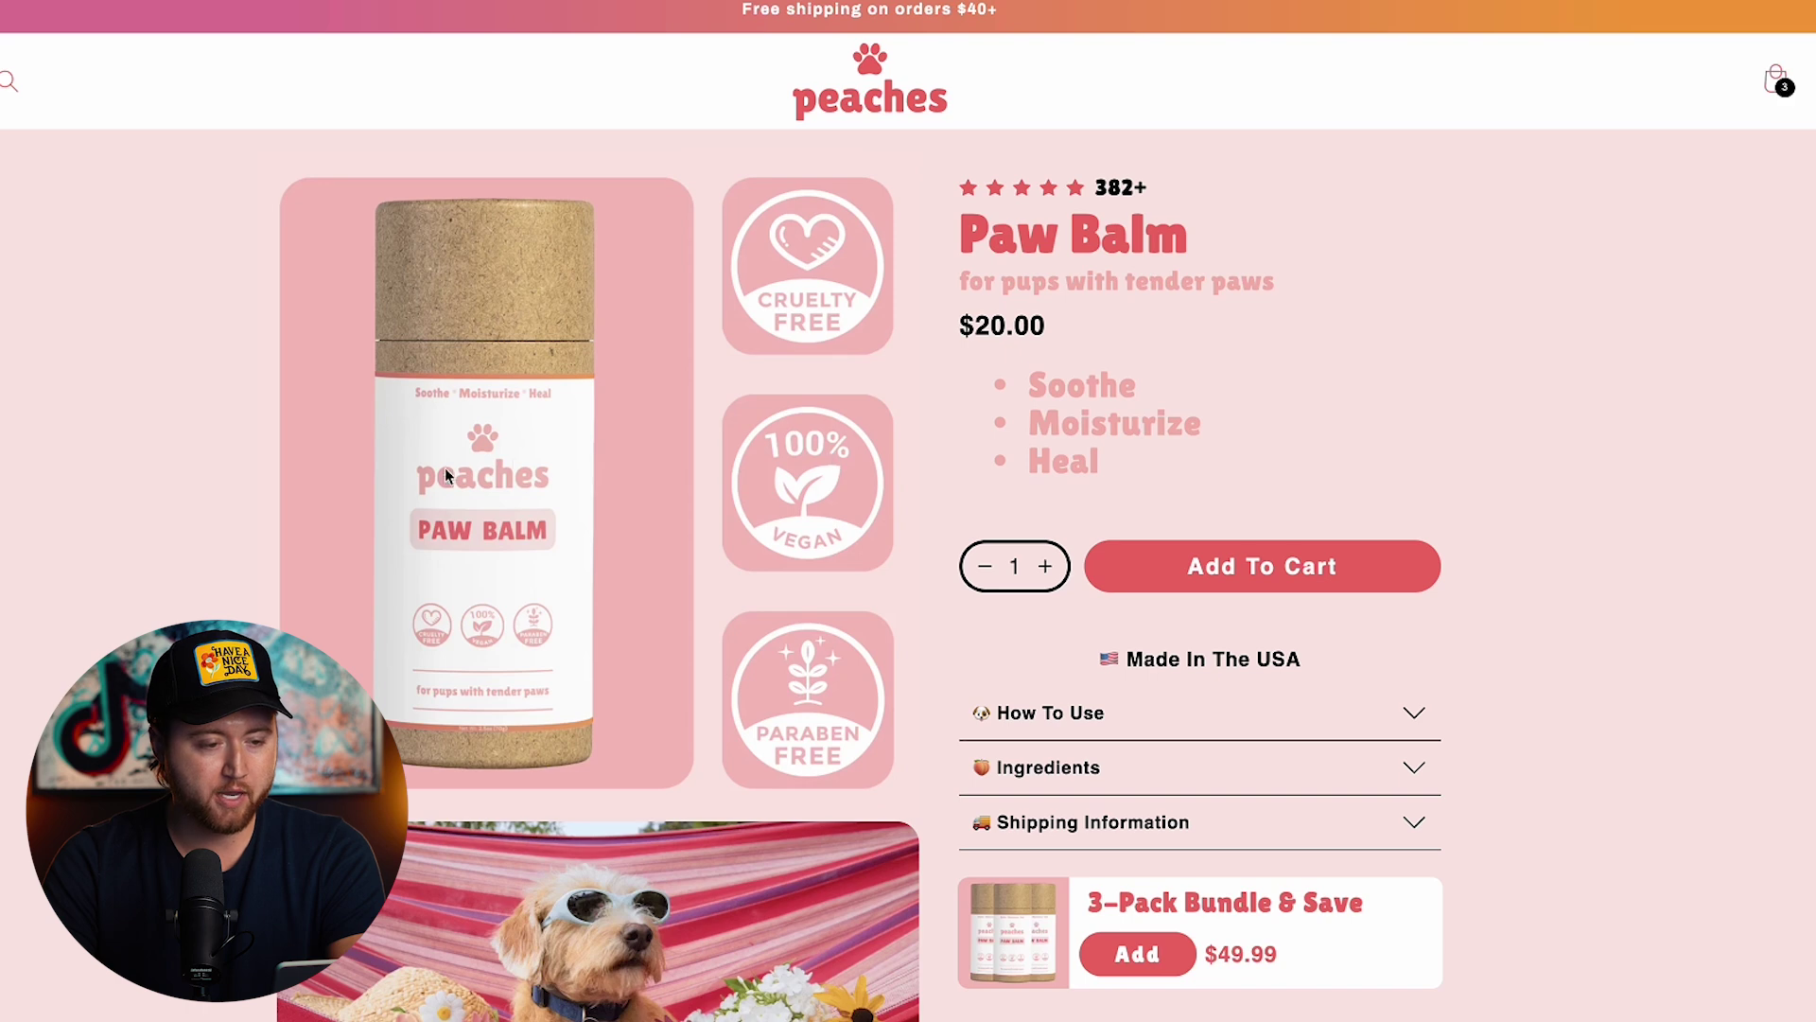
# Scroll through the $20.00 Peaches Paw Balm product page
pyautogui.scroll(-3, 582, 619)
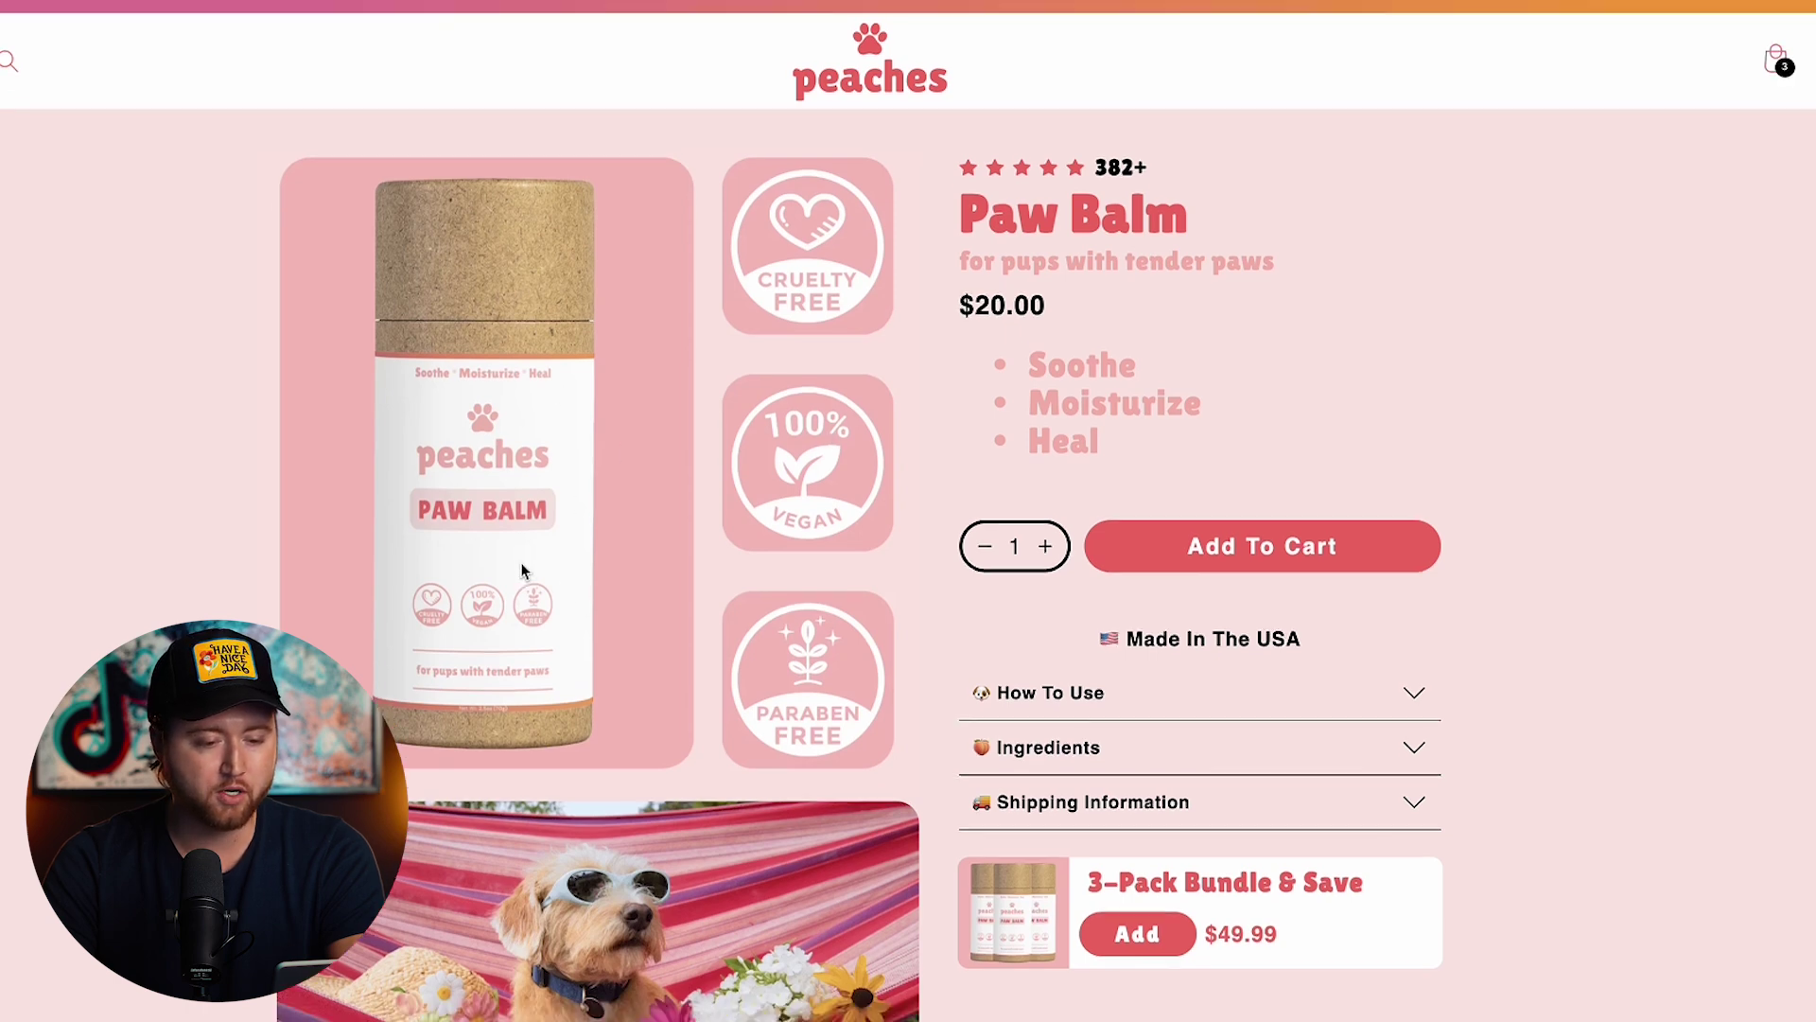
pyautogui.scroll(2, 523, 563)
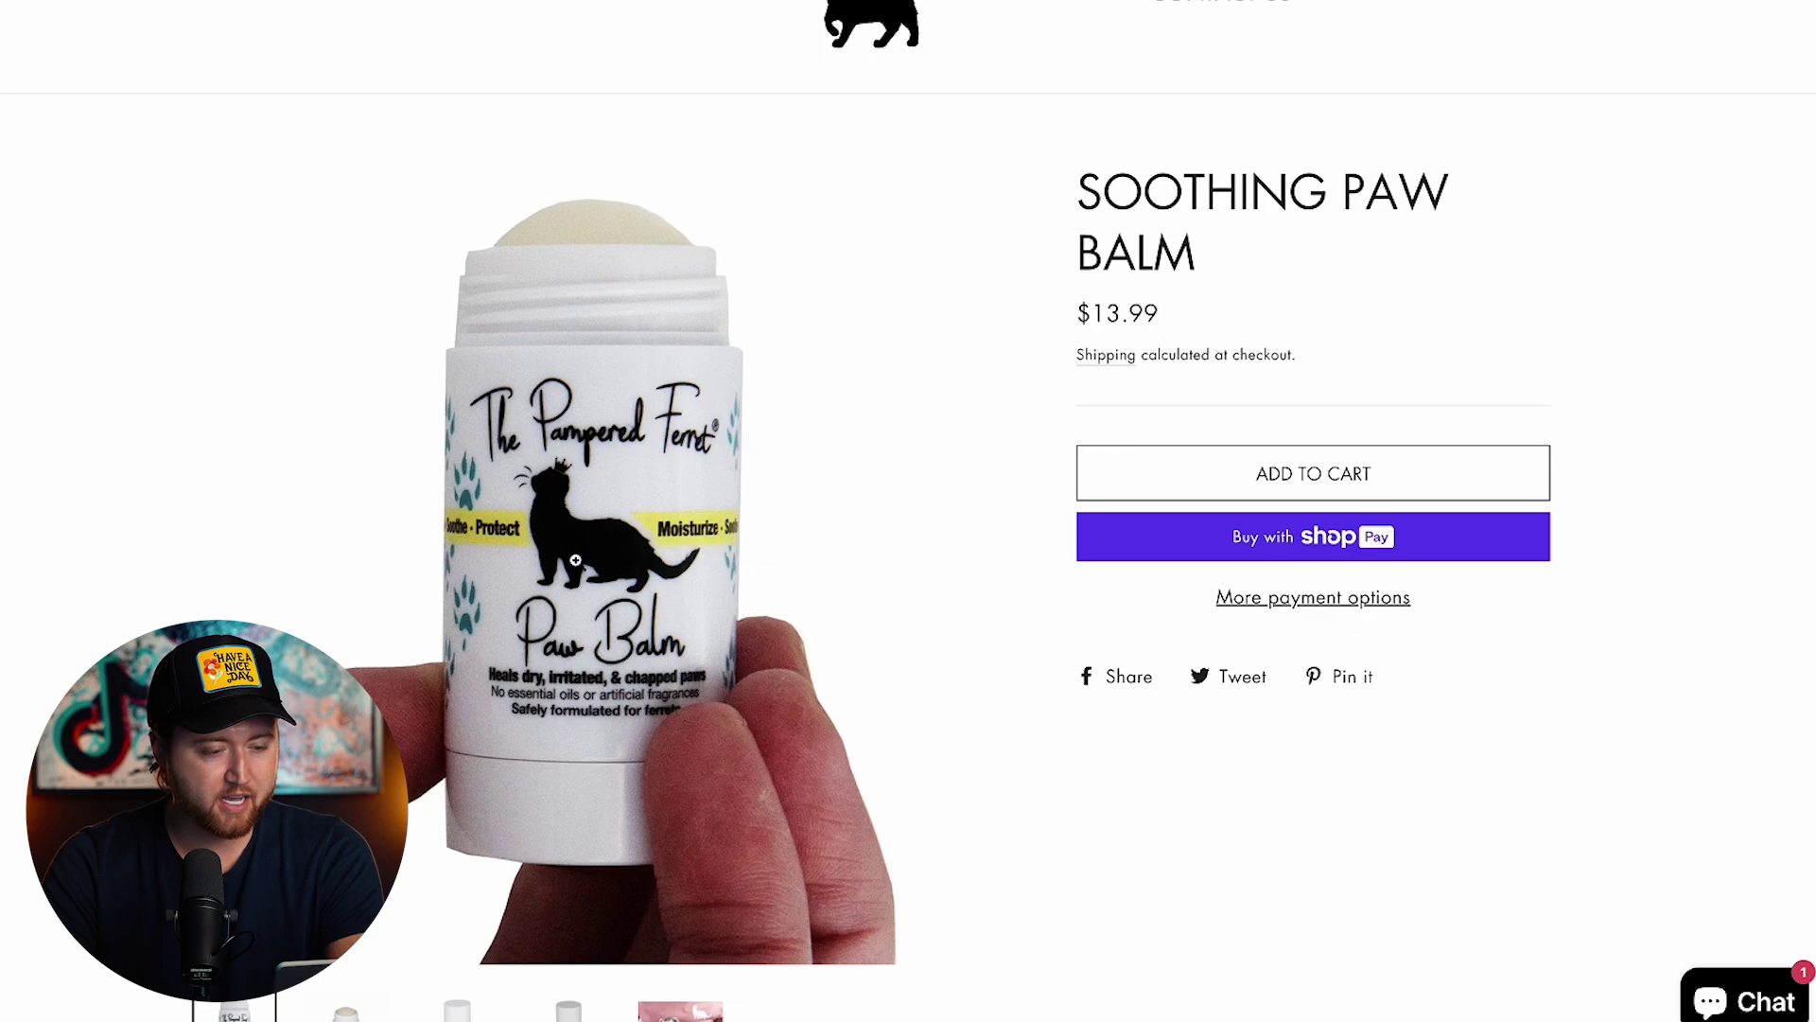
pyautogui.scroll(-1, 556, 555)
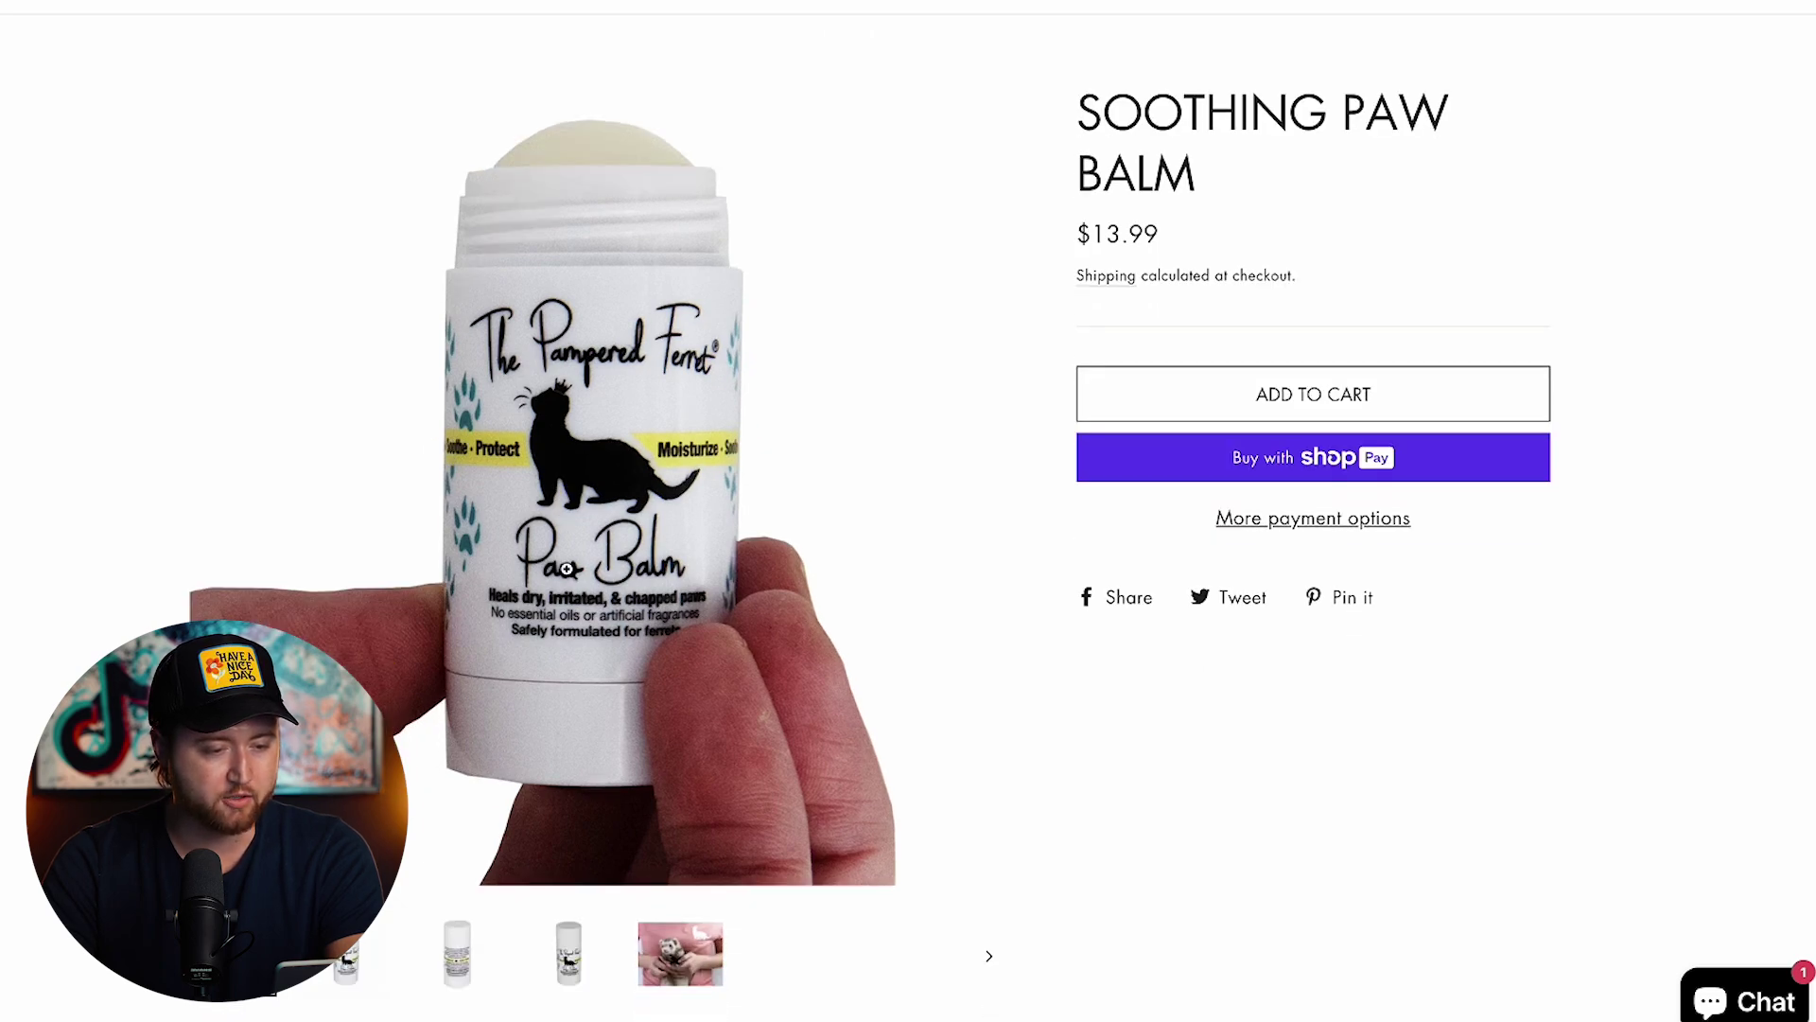
pyautogui.scroll(-7, 582, 568)
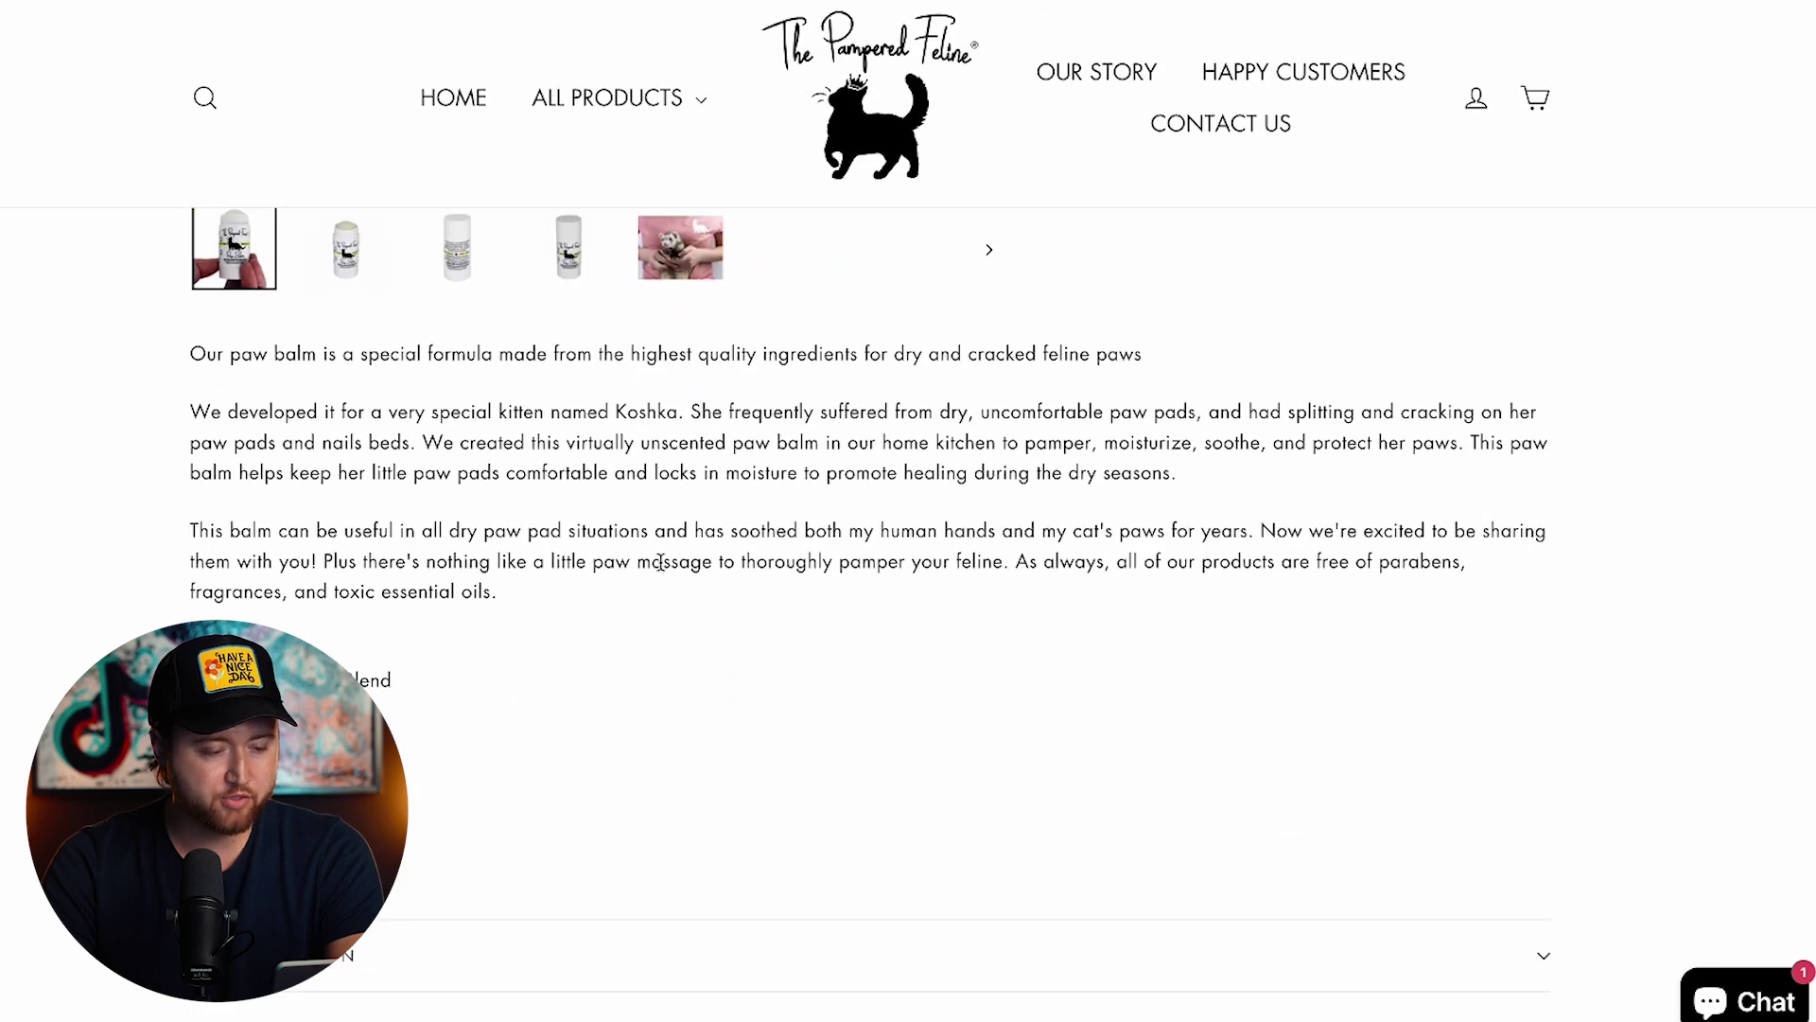
pyautogui.scroll(8, 661, 563)
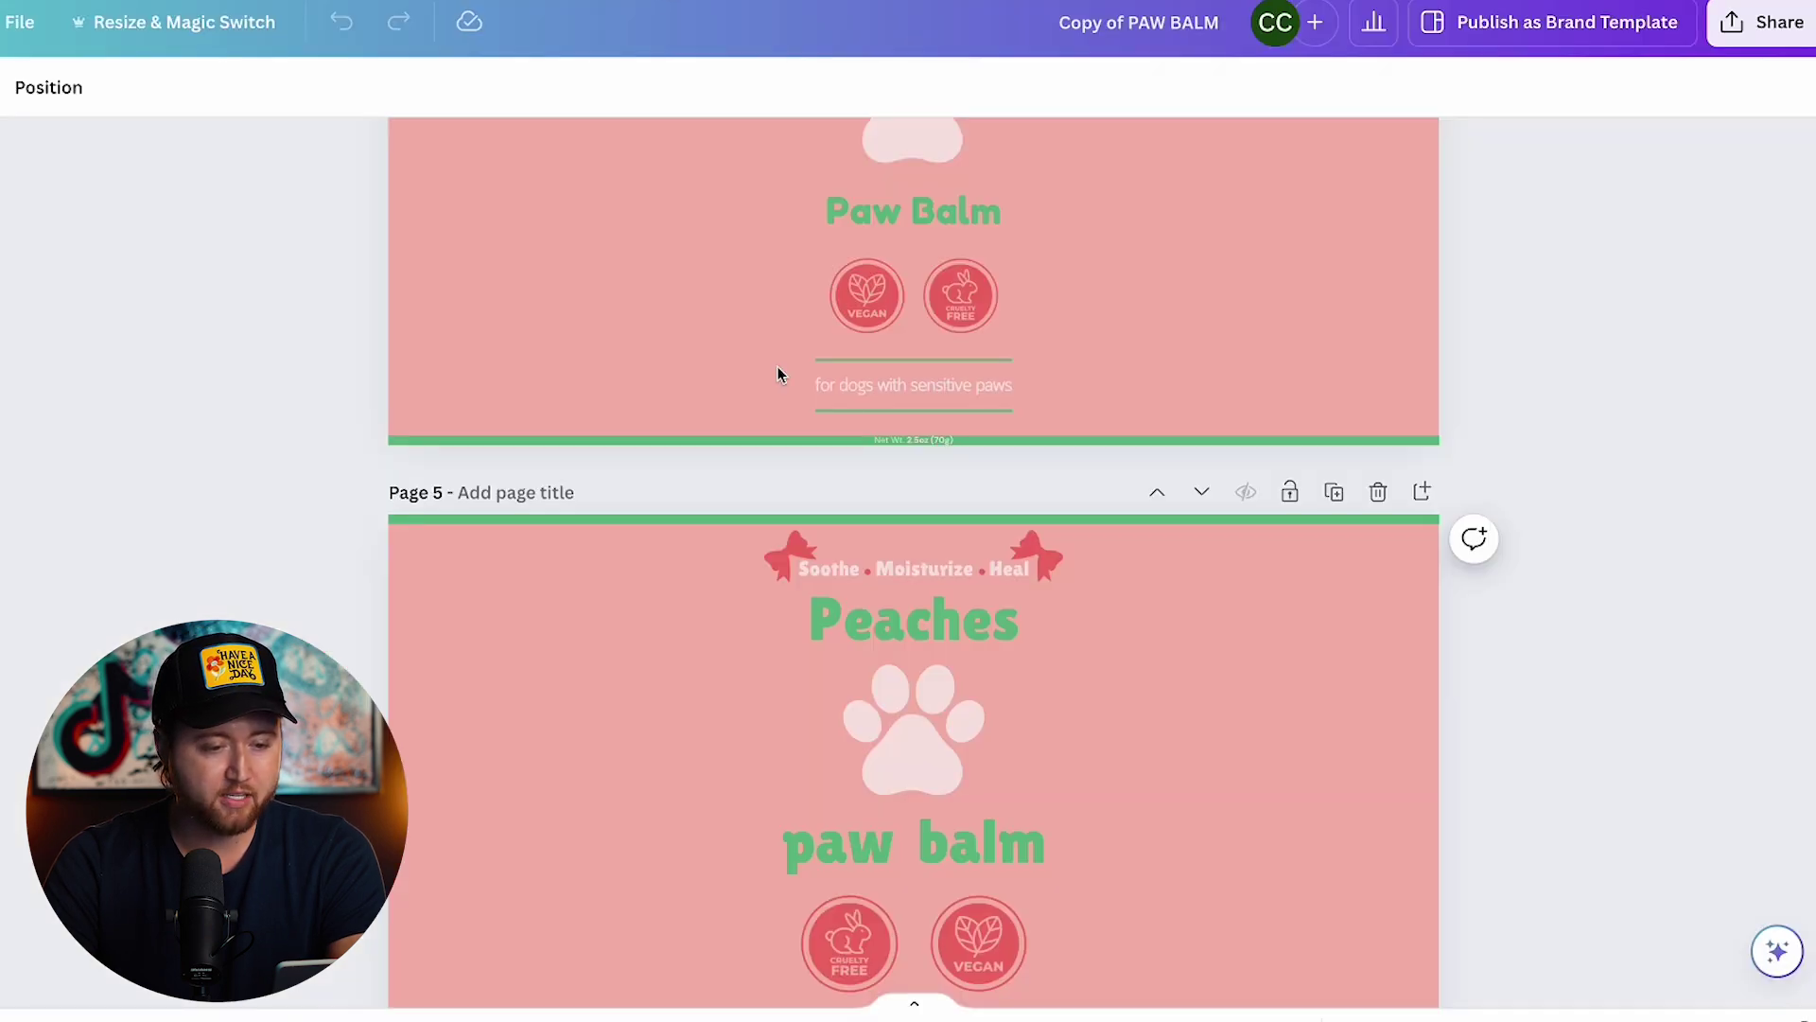
pyautogui.scroll(-9, 779, 366)
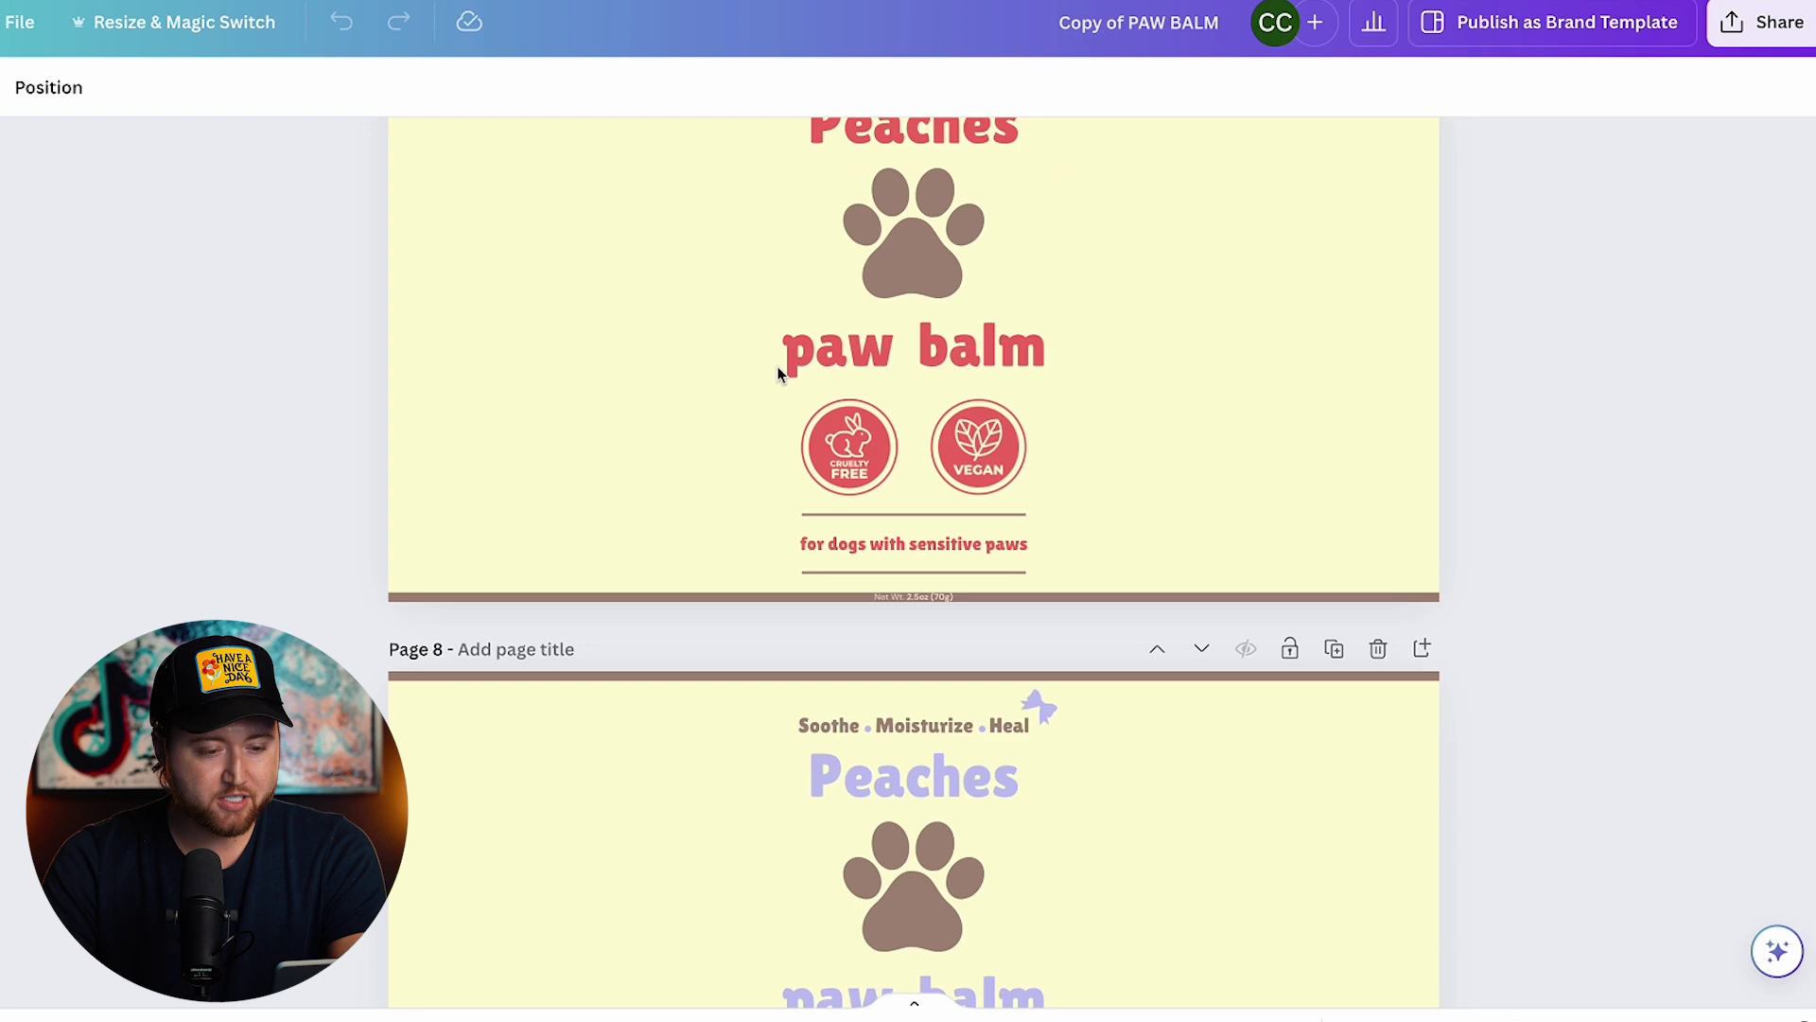
# Scroll the Copy of PAW BALM pages from Page 8 down to the yellow Page 20 label
pyautogui.scroll(-8, 777, 374)
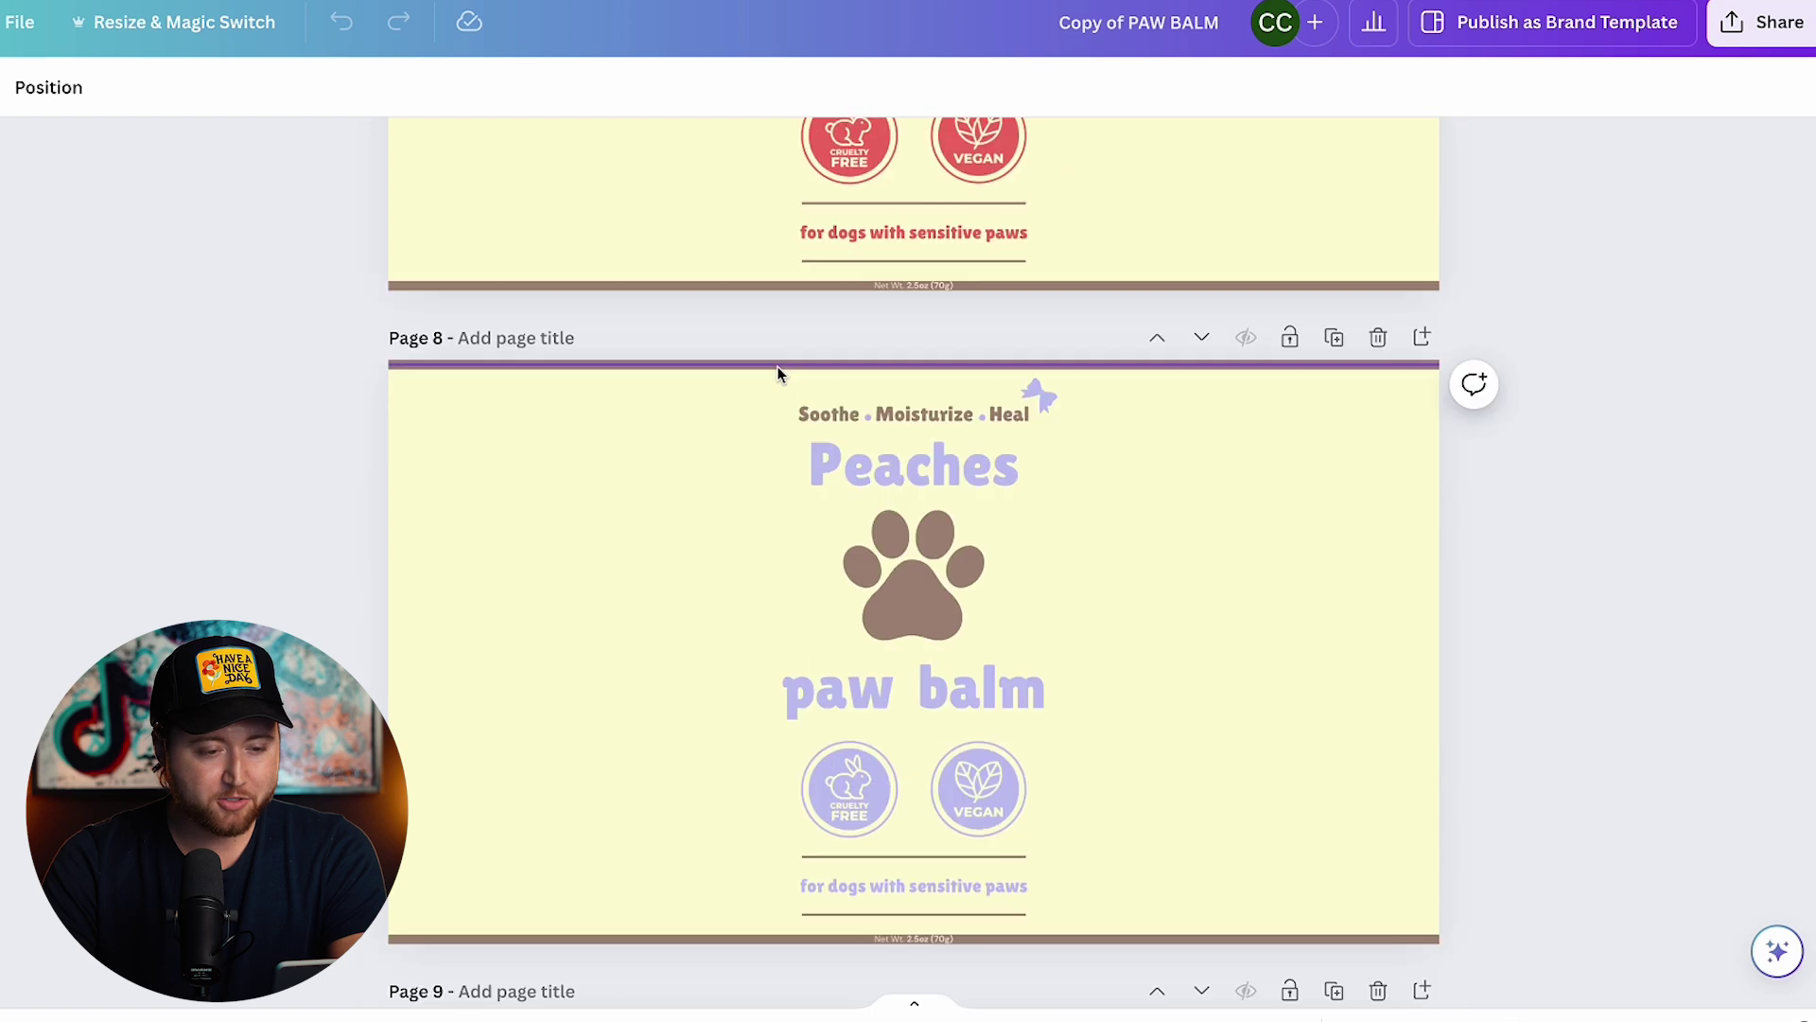
pyautogui.scroll(6, 777, 373)
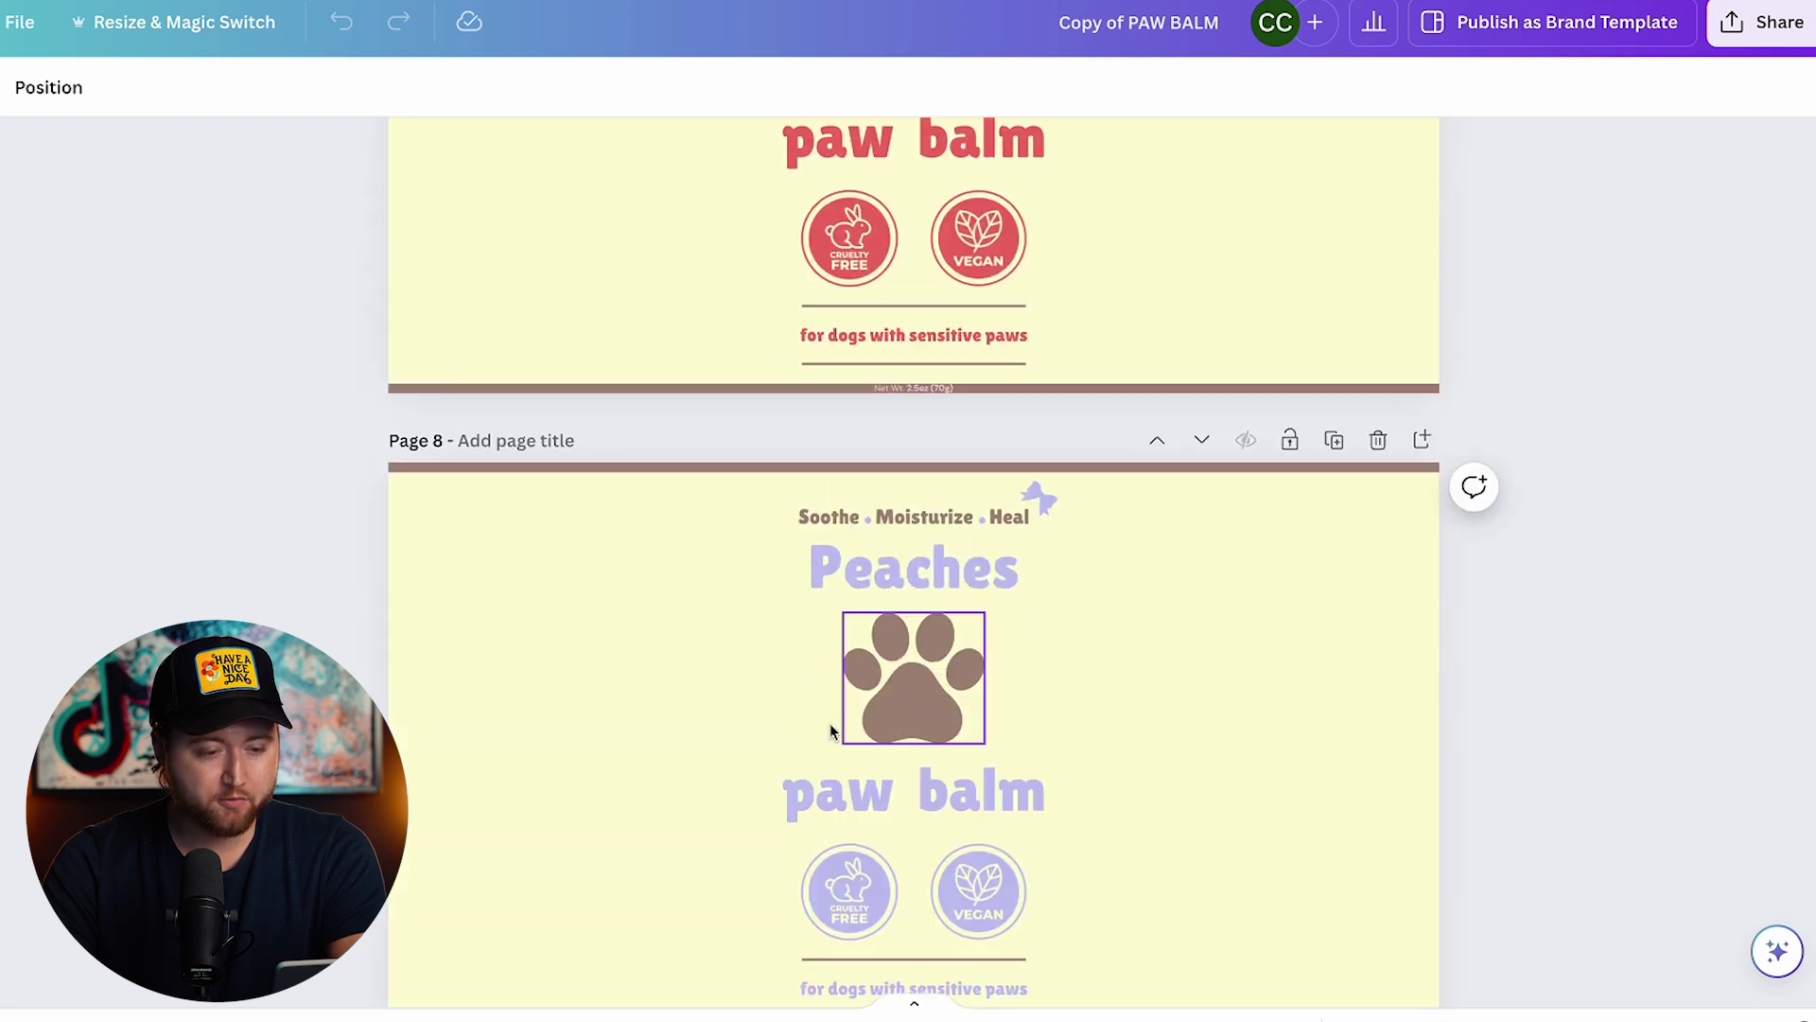
pyautogui.scroll(-1, 804, 724)
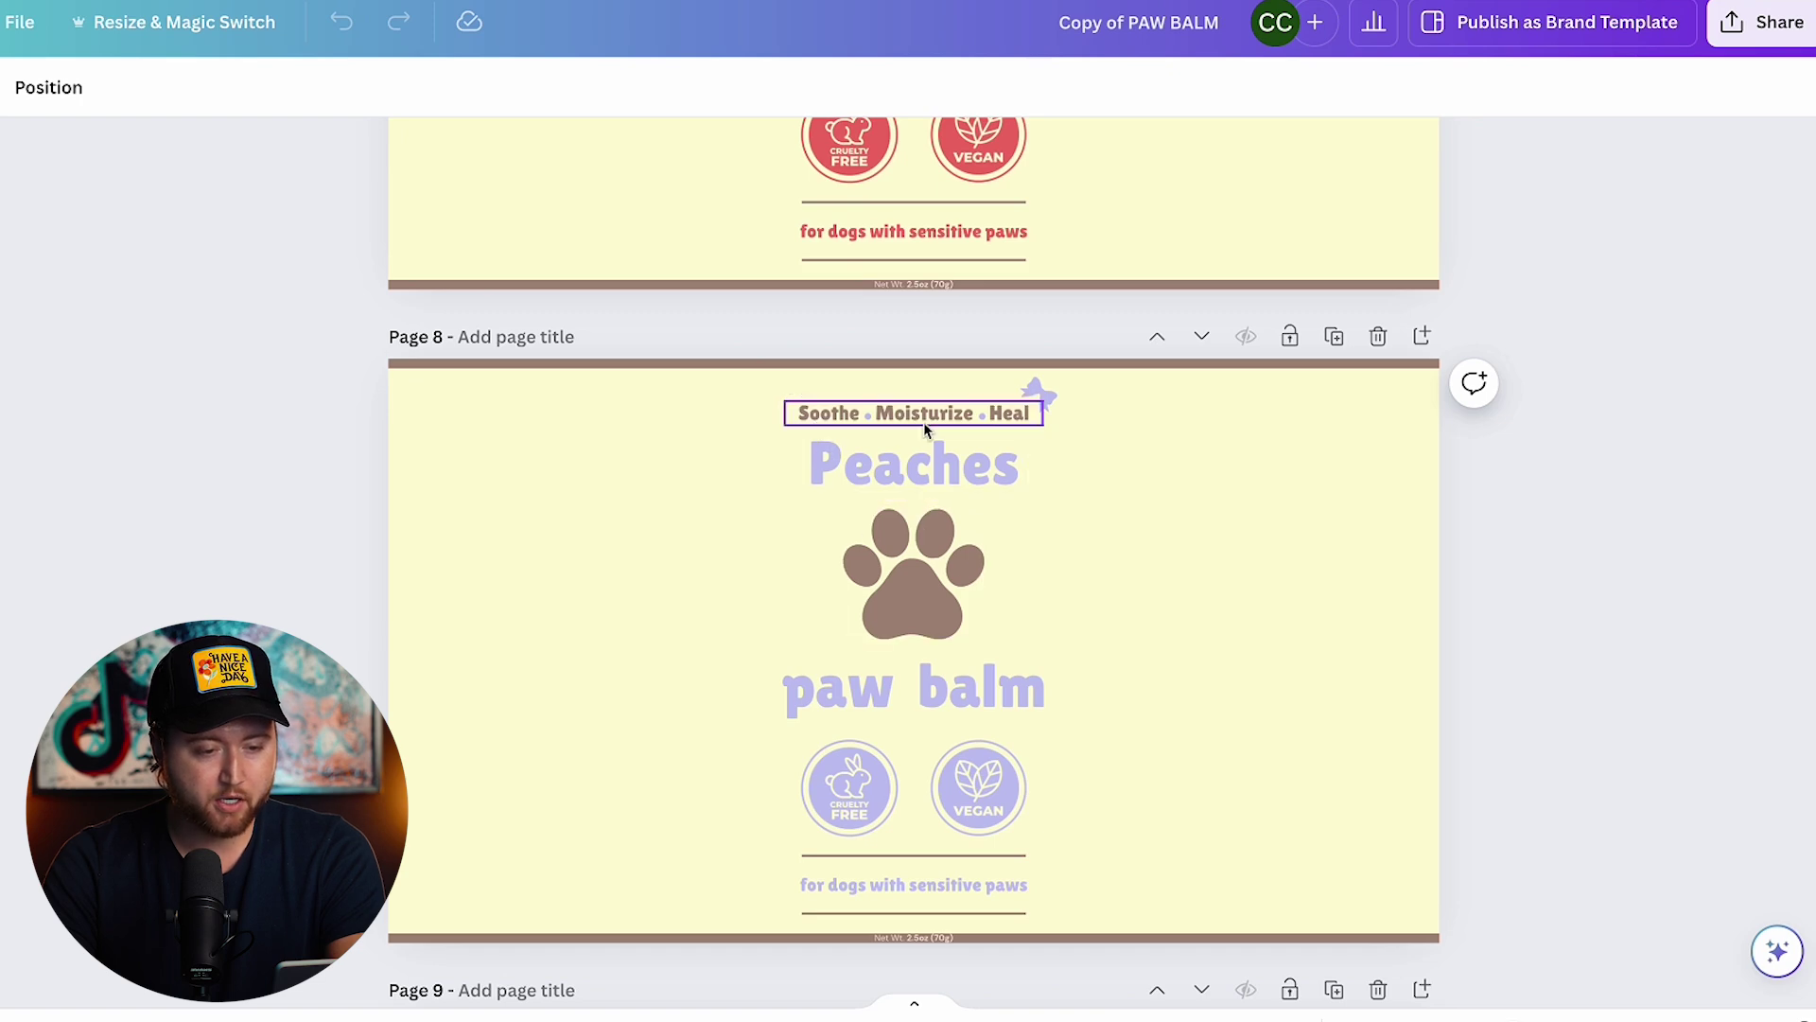
pyautogui.scroll(-1, 876, 669)
pyautogui.scroll(-20, 876, 676)
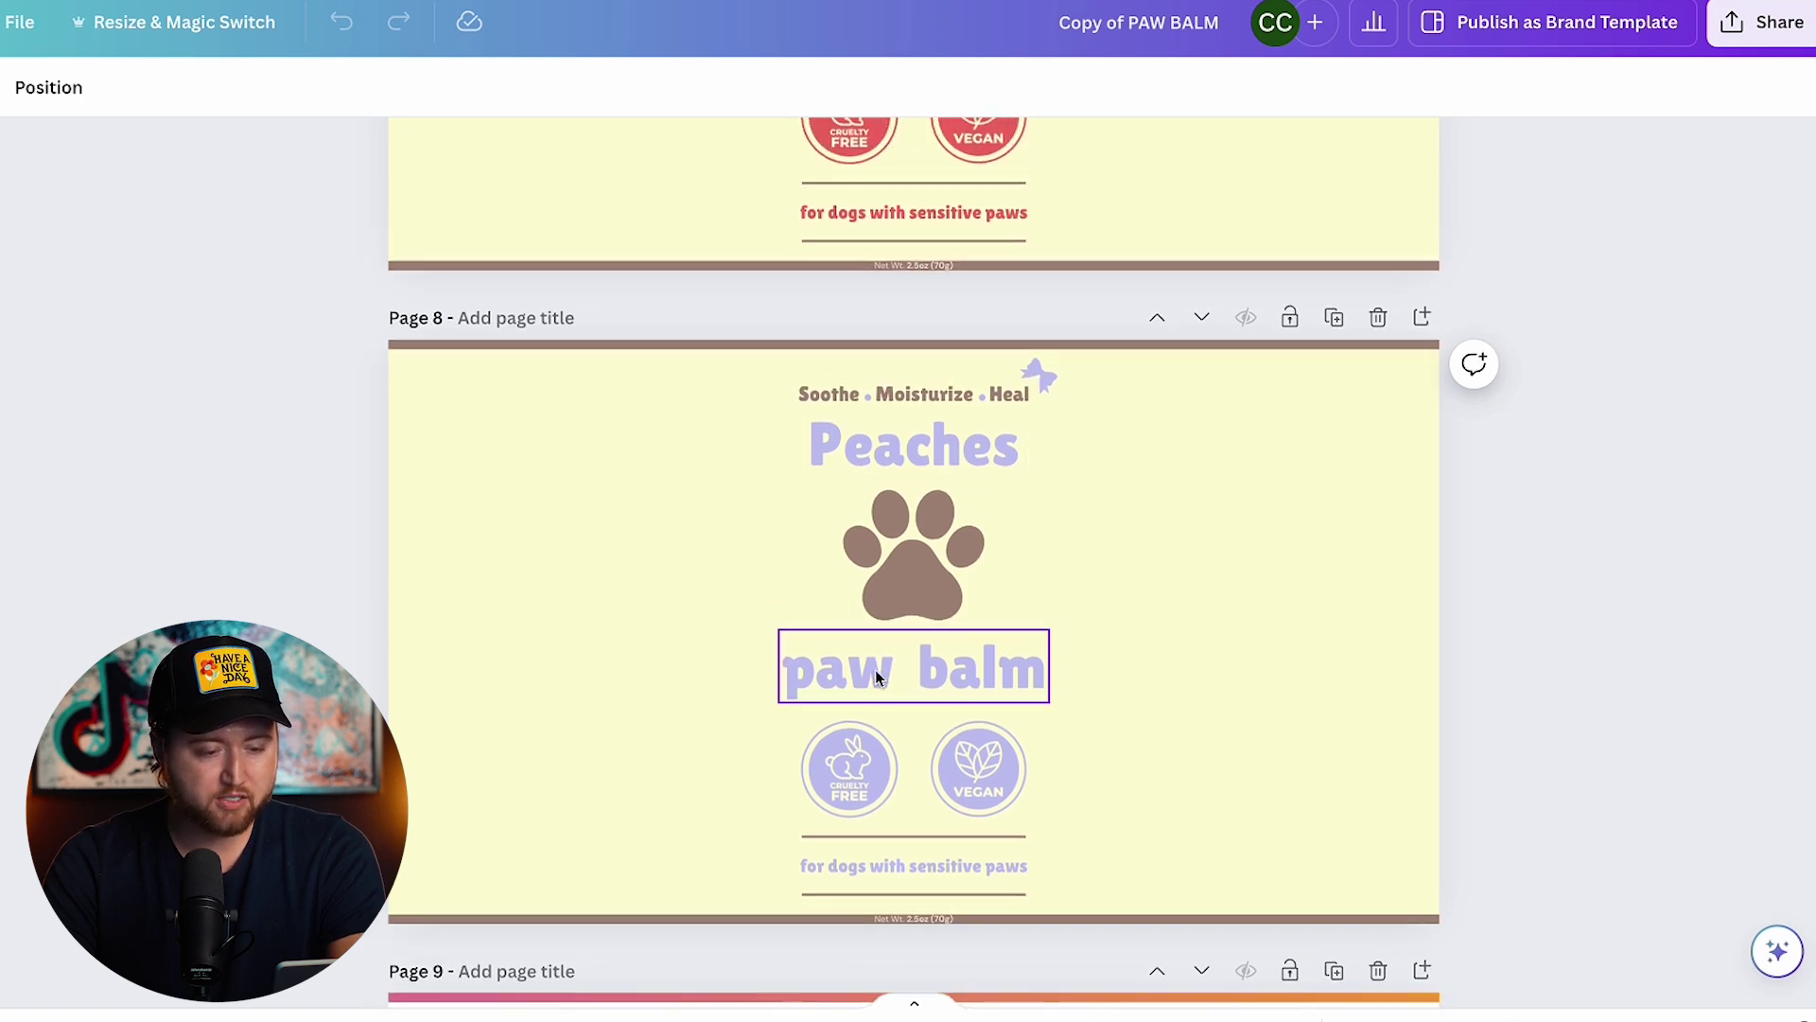
pyautogui.scroll(-18, 876, 672)
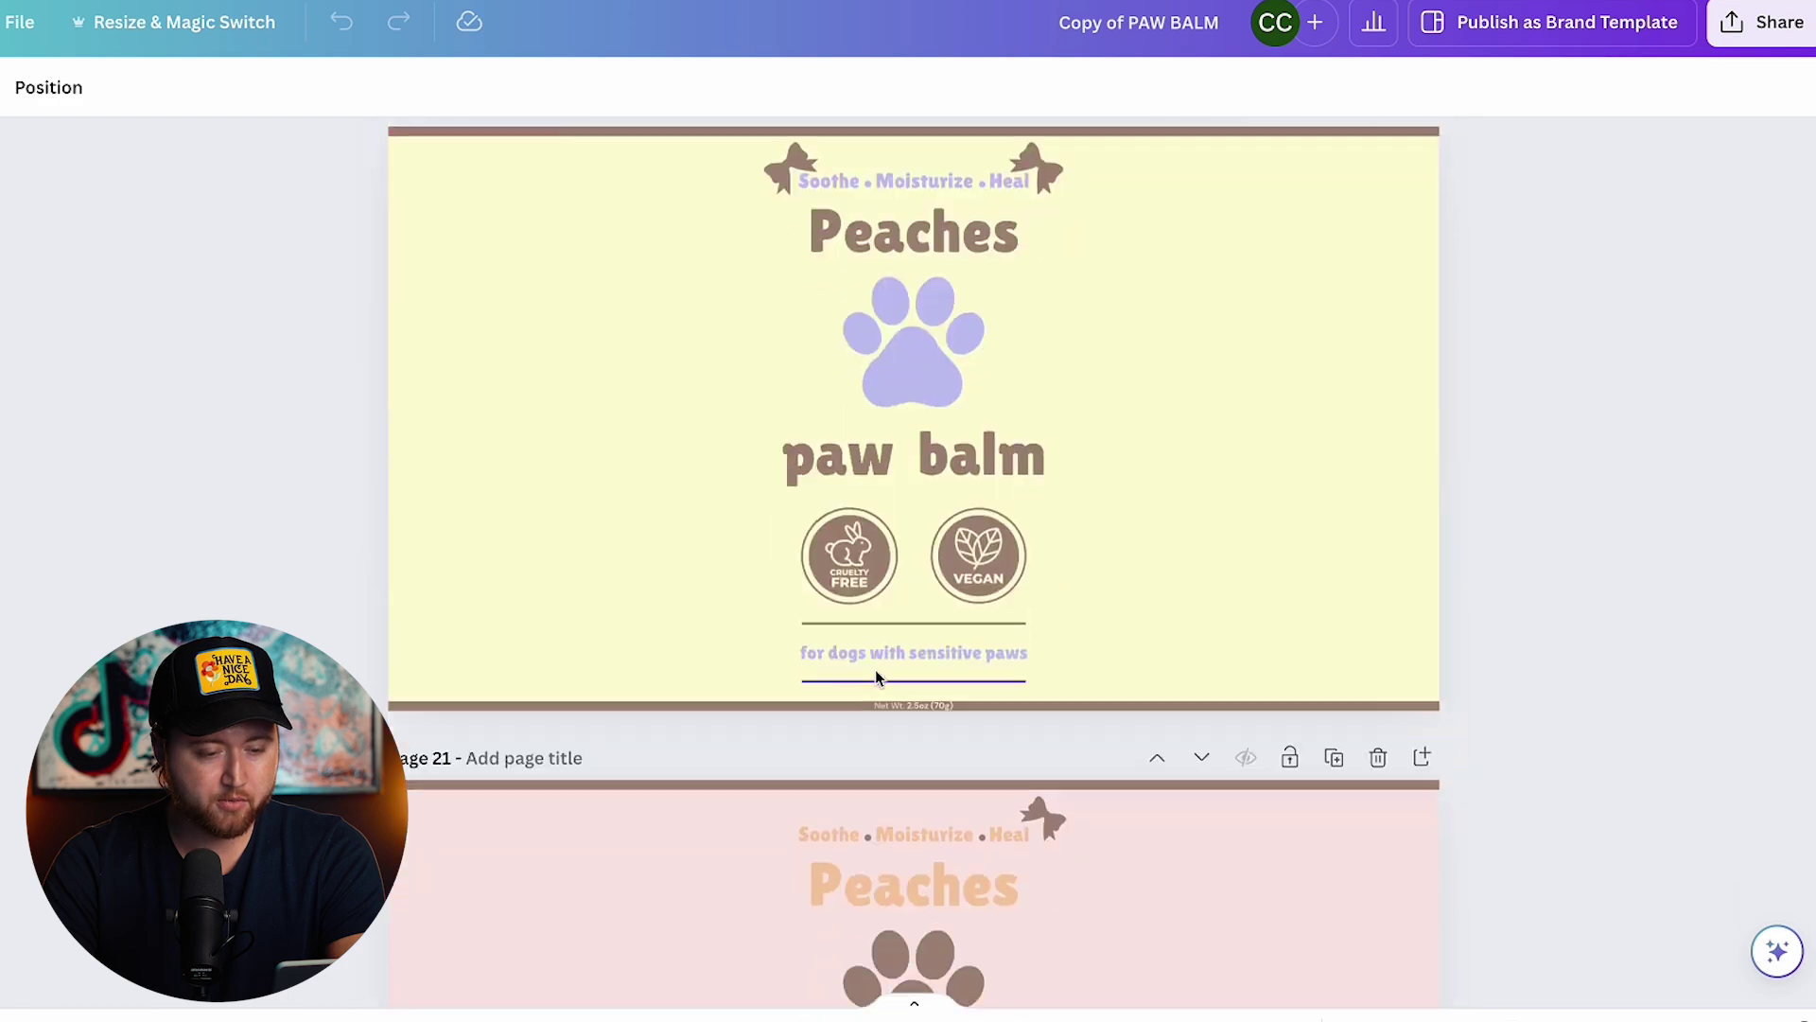
pyautogui.scroll(6, 876, 674)
pyautogui.scroll(6, 876, 670)
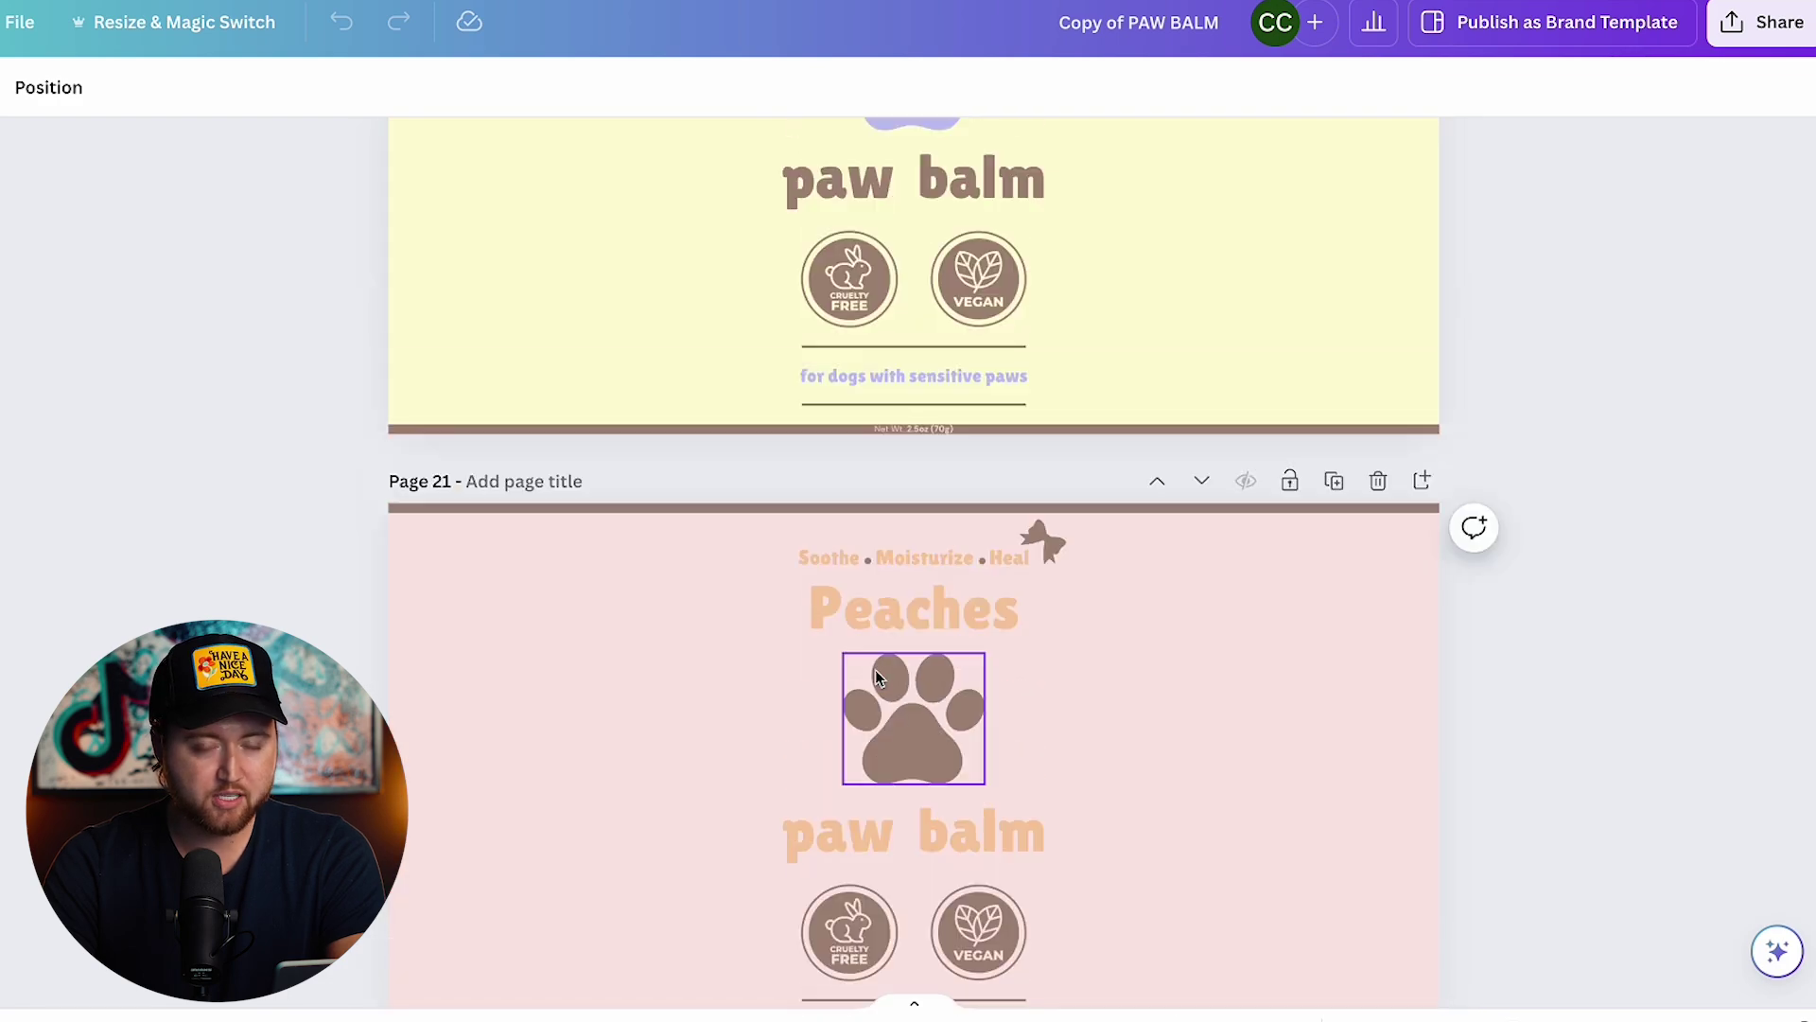
pyautogui.scroll(-1, 875, 670)
pyautogui.scroll(1, 876, 670)
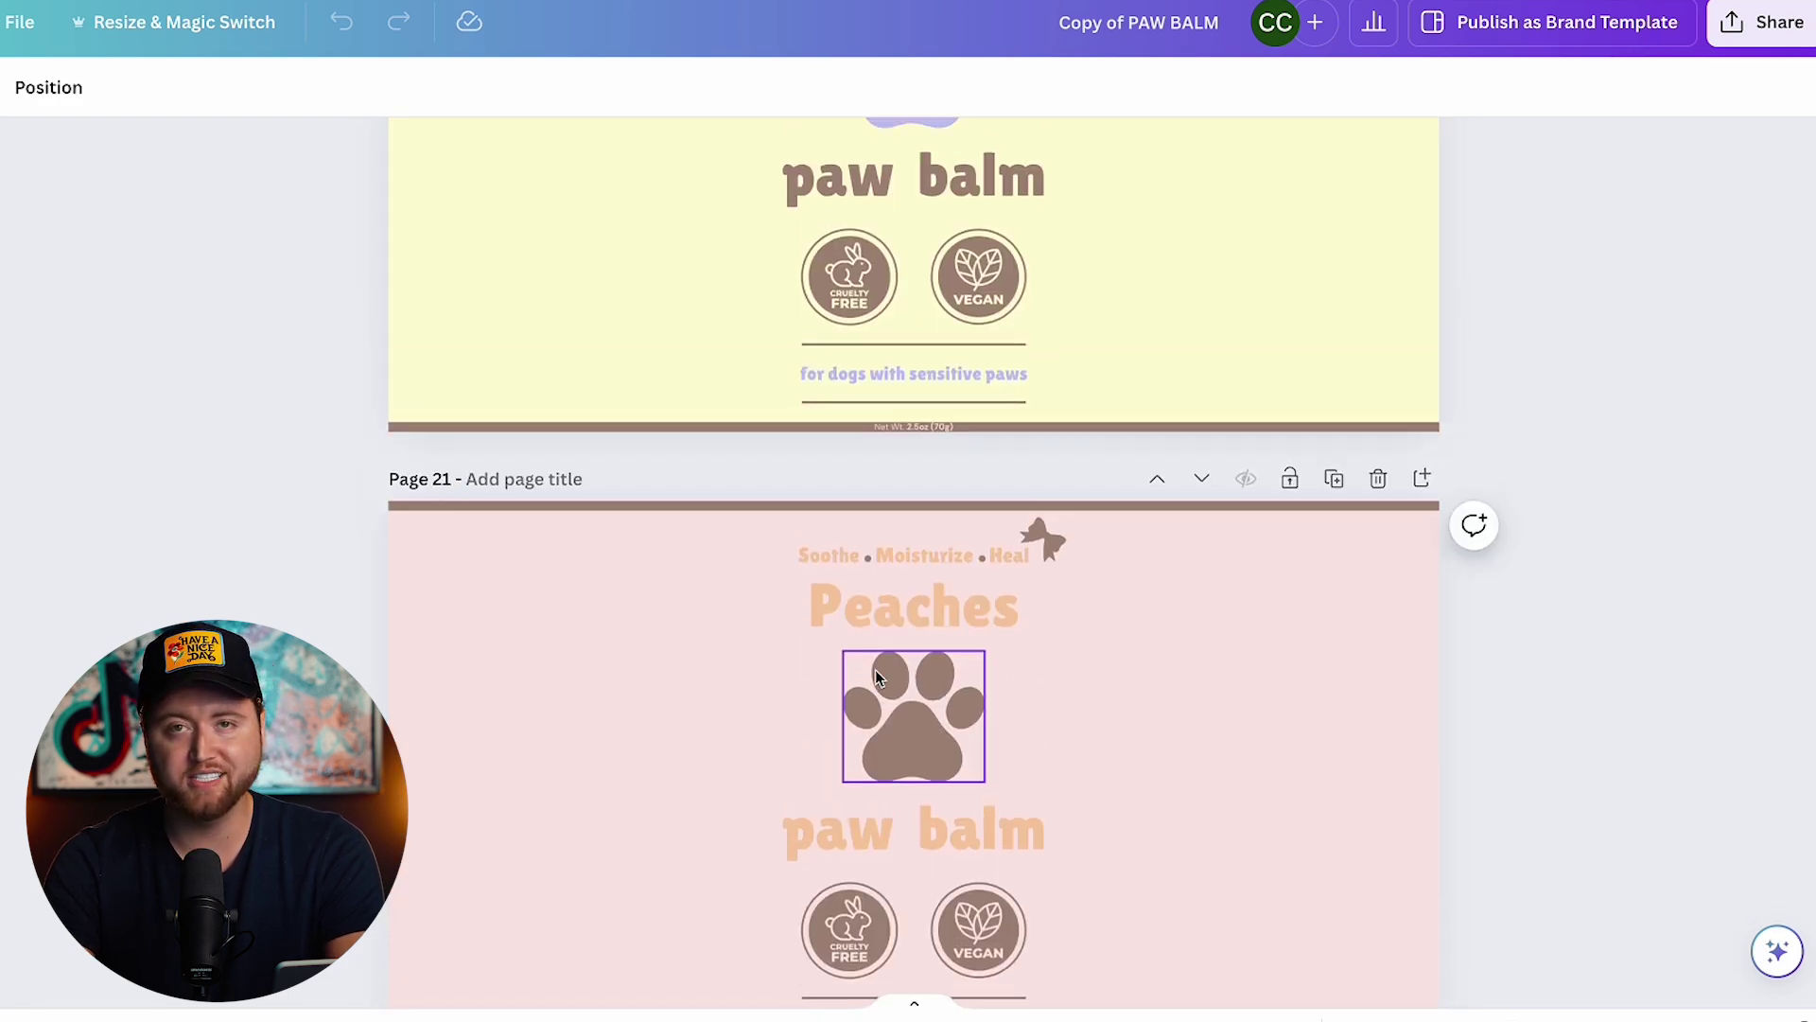
pyautogui.scroll(1, 876, 675)
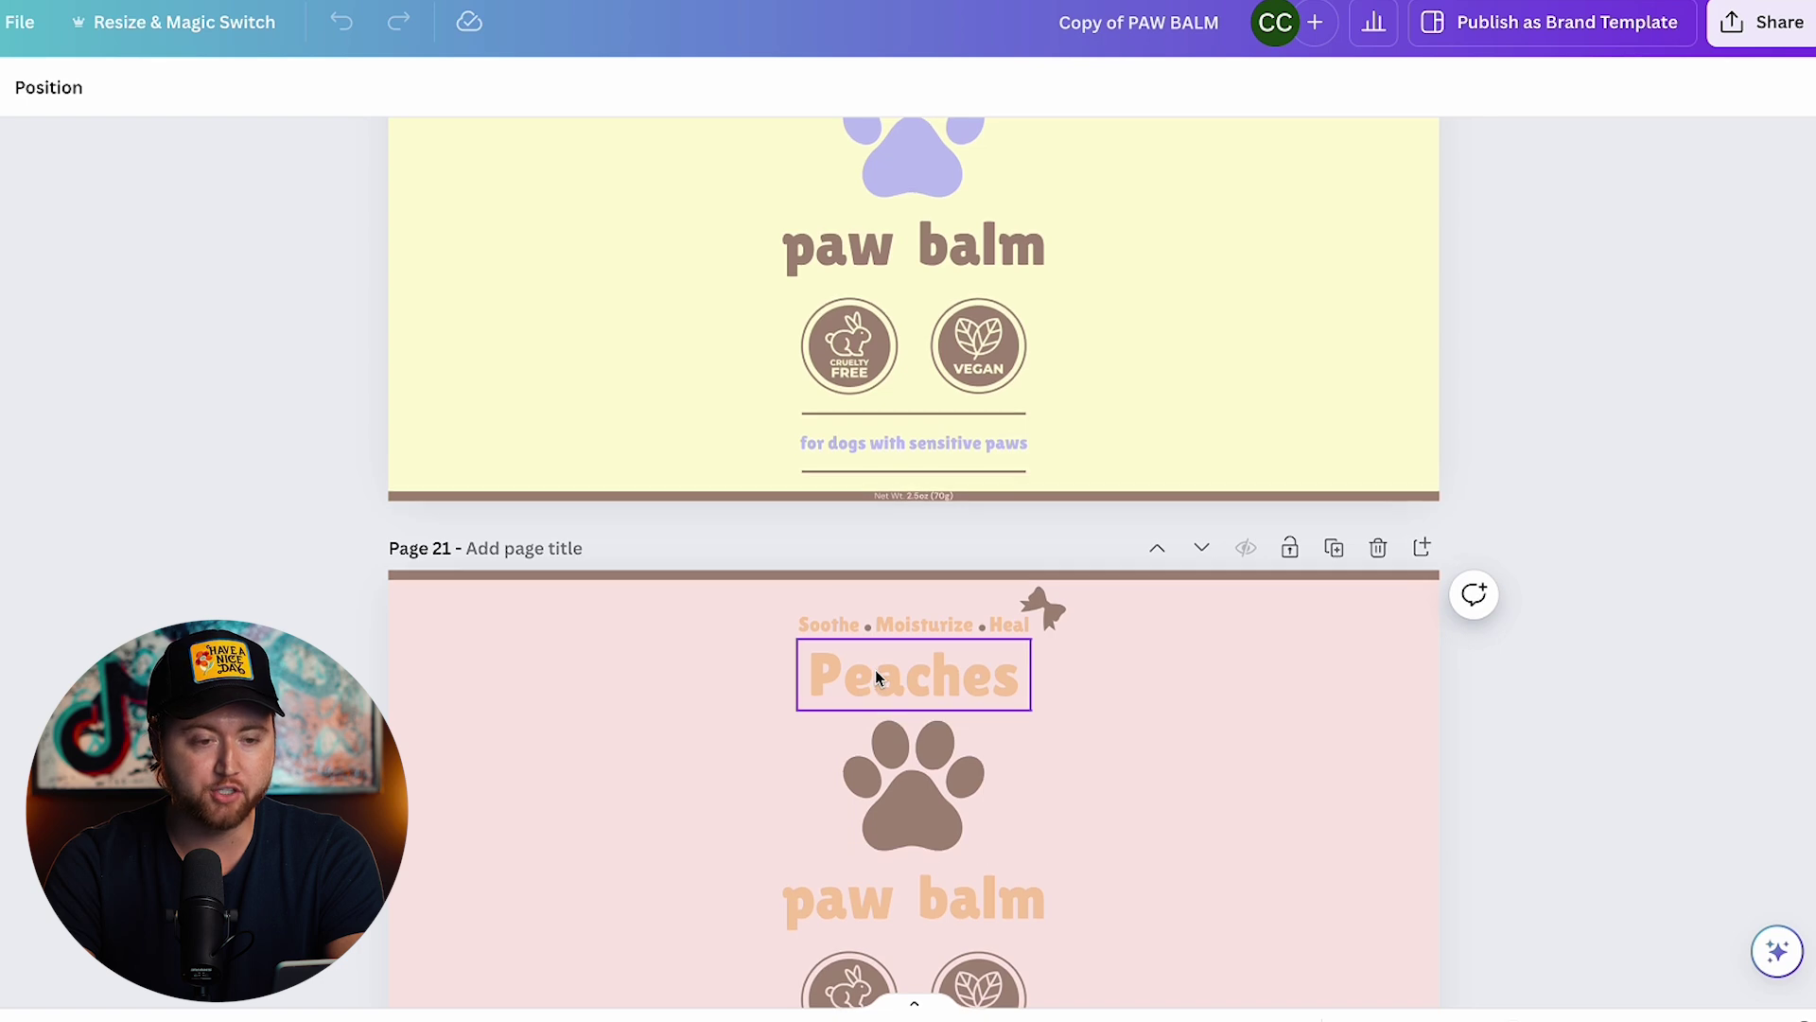
pyautogui.scroll(3, 876, 673)
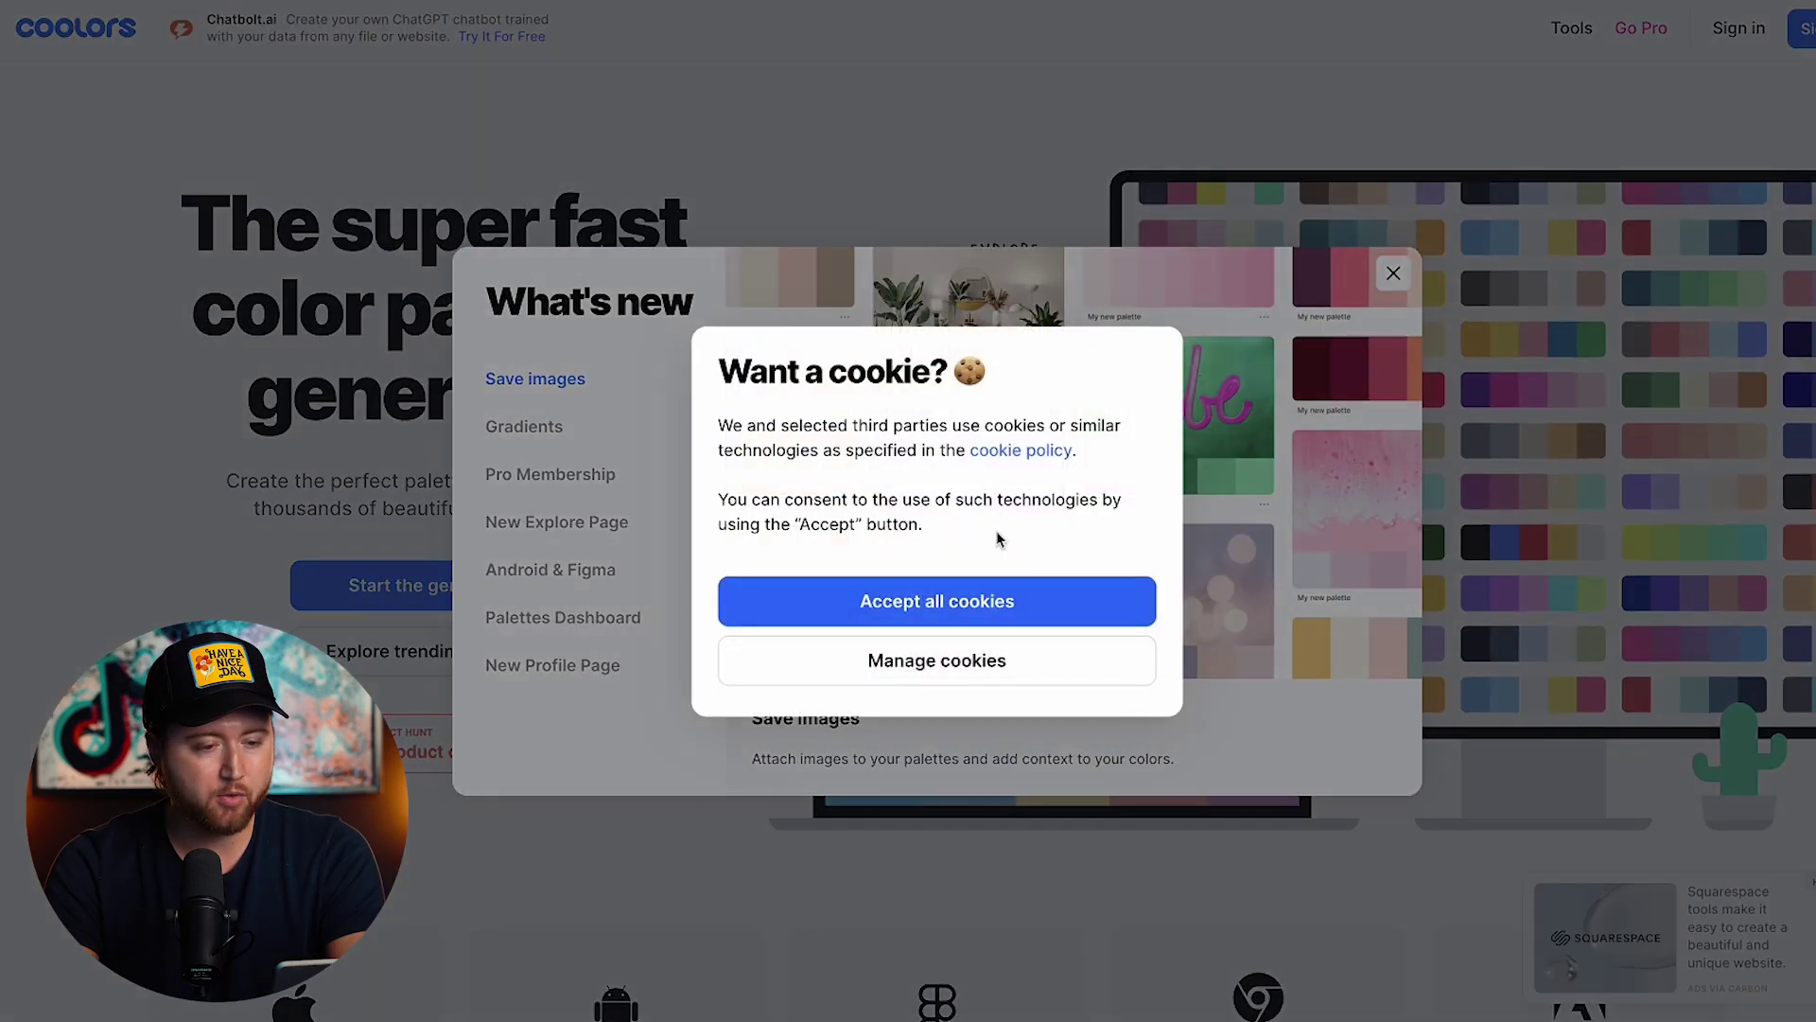
# Accept the Coolors cookie notice and close the What's new popup
pyautogui.click(1075, 600)
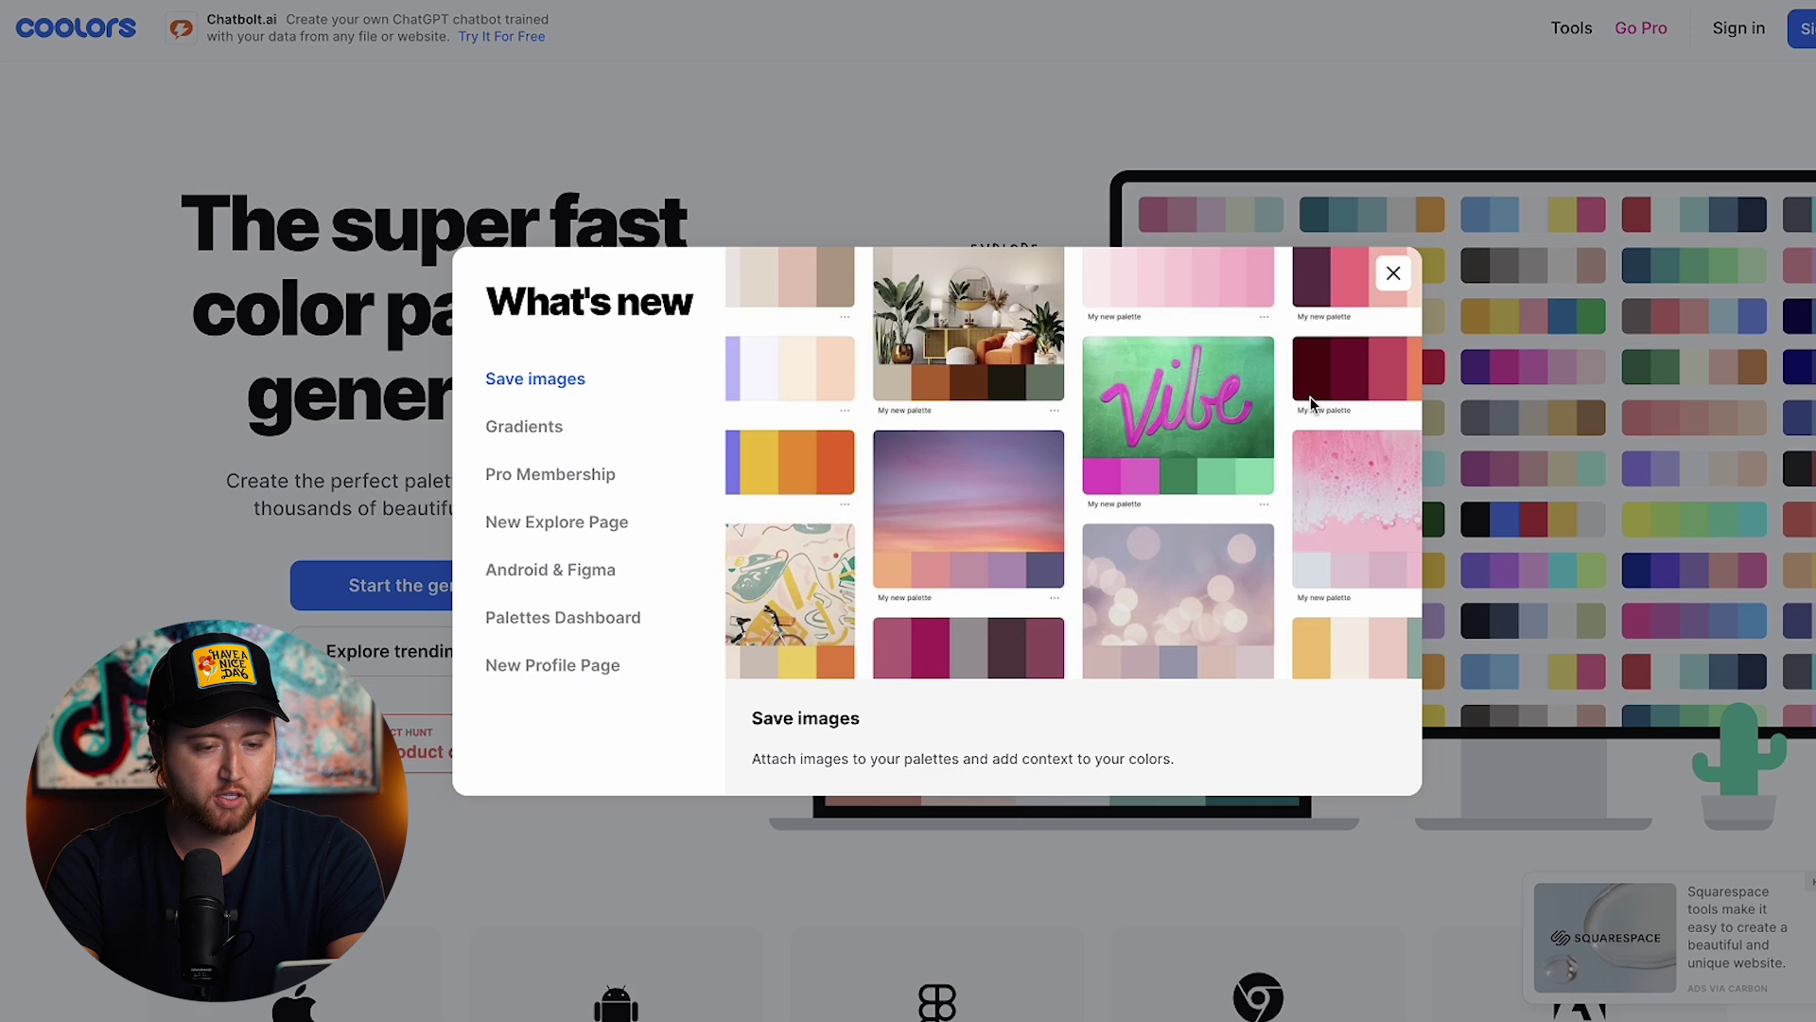
pyautogui.click(1393, 273)
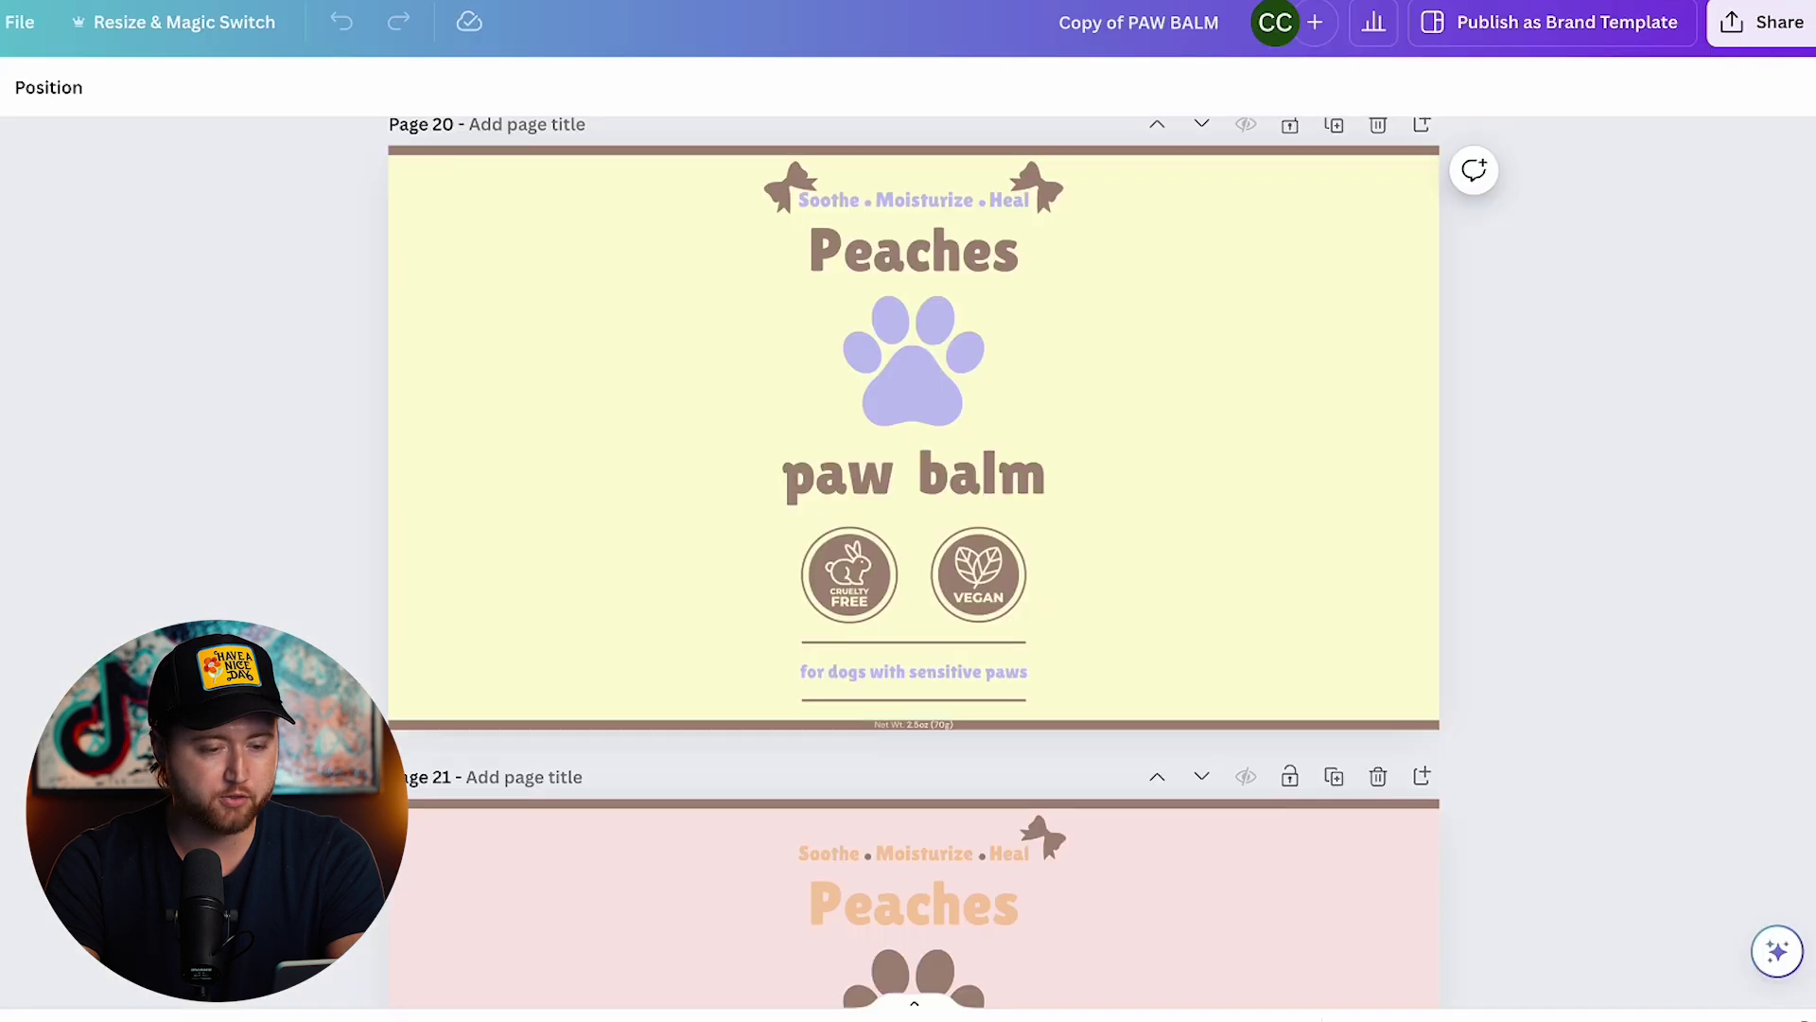
# Scroll the Copy of PAW BALM pages up to Page 1 - FINAL, then down to Page 2 - FINAL
pyautogui.scroll(7, 861, 412)
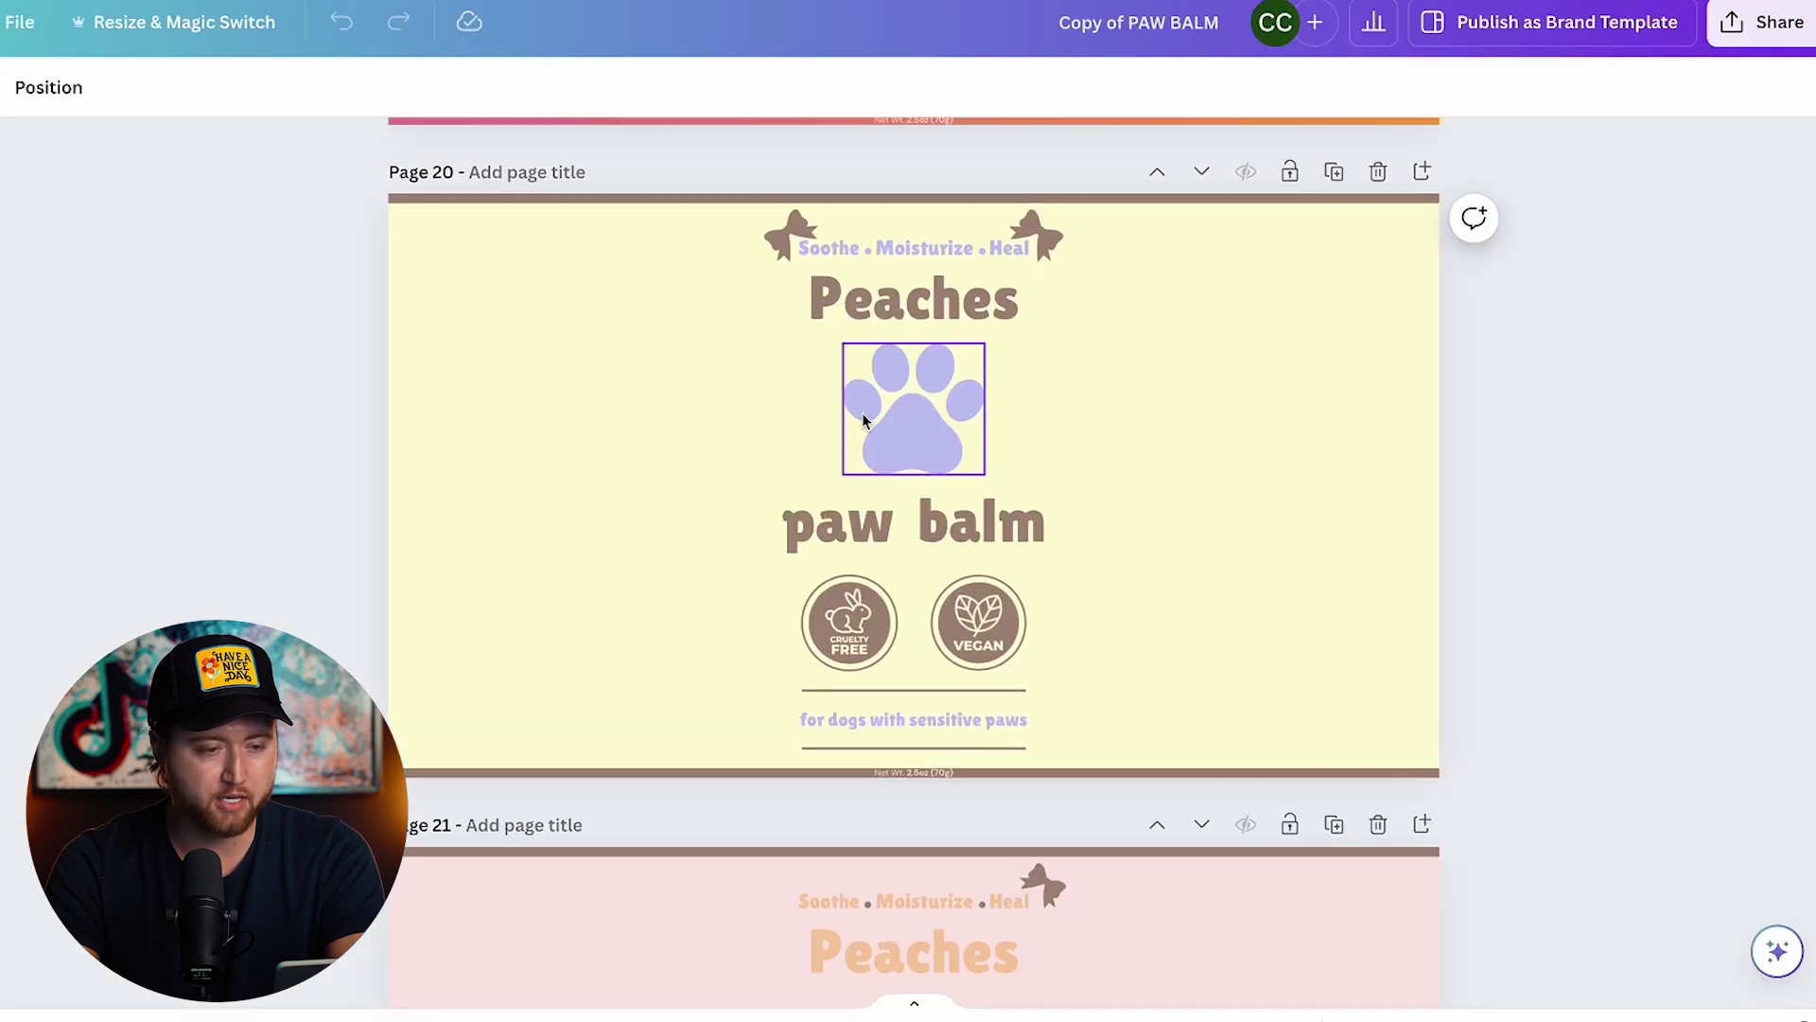
pyautogui.scroll(15, 863, 413)
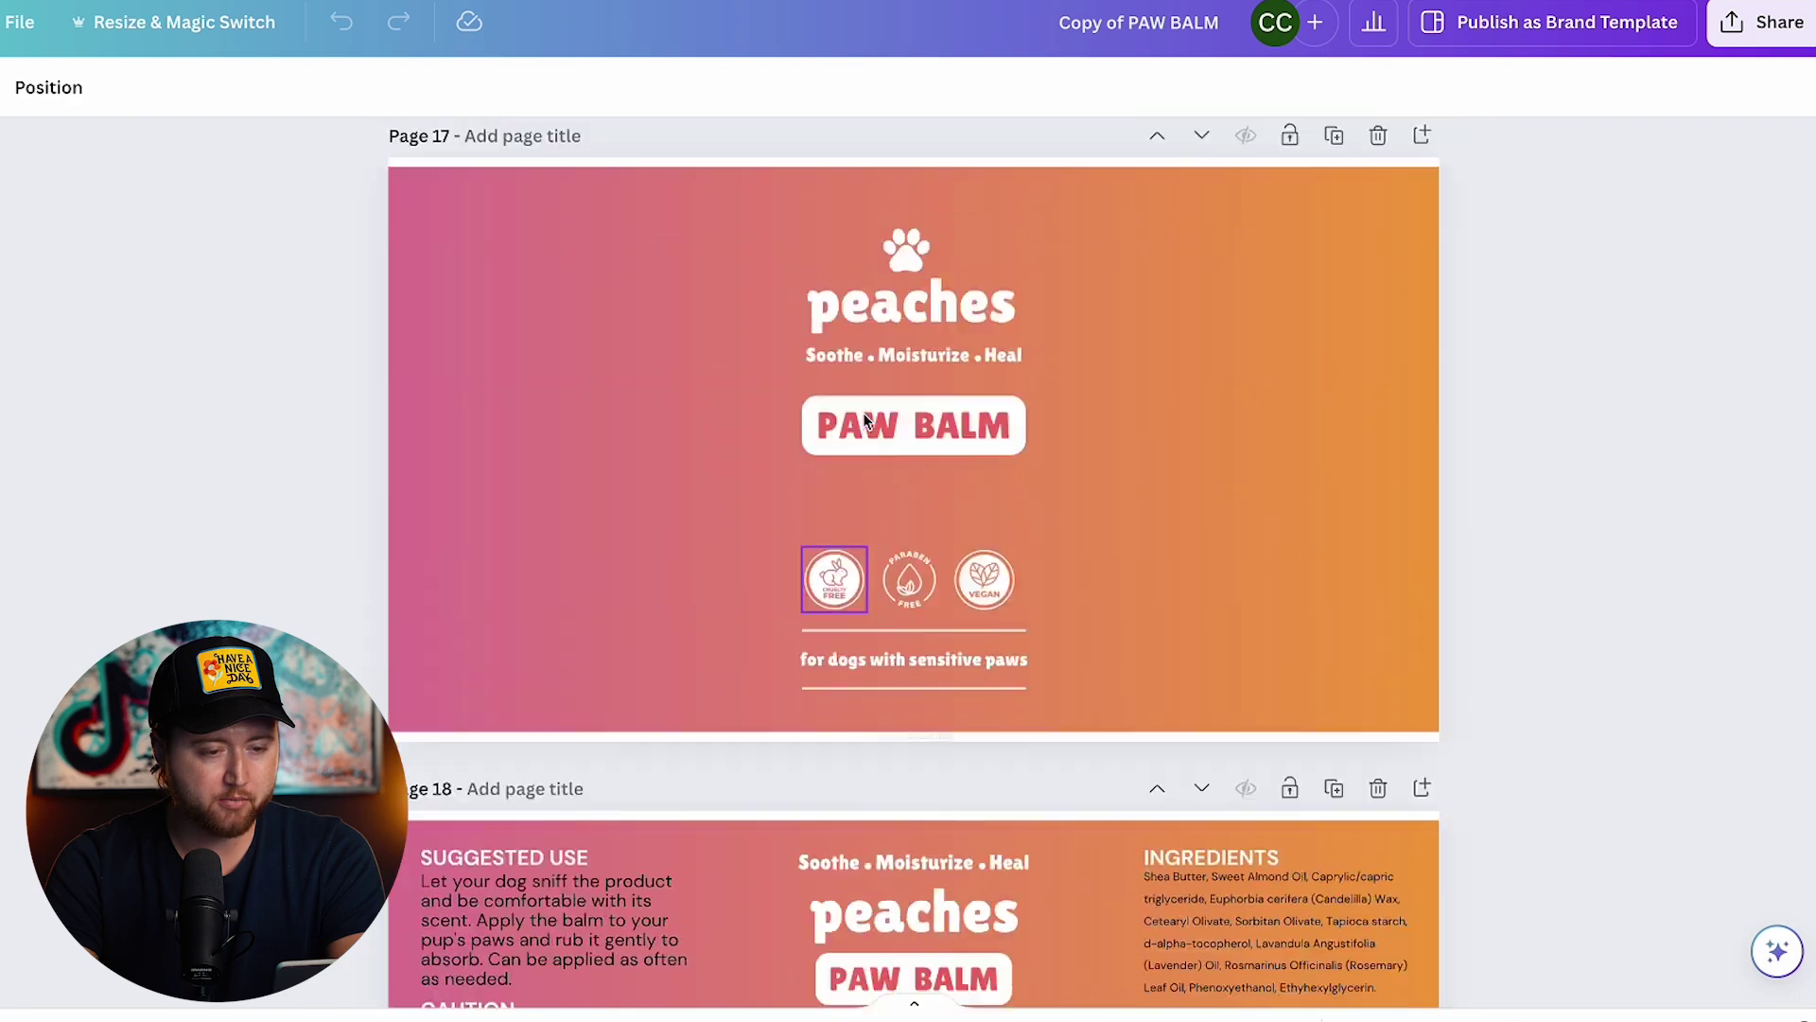
pyautogui.scroll(-5, 863, 412)
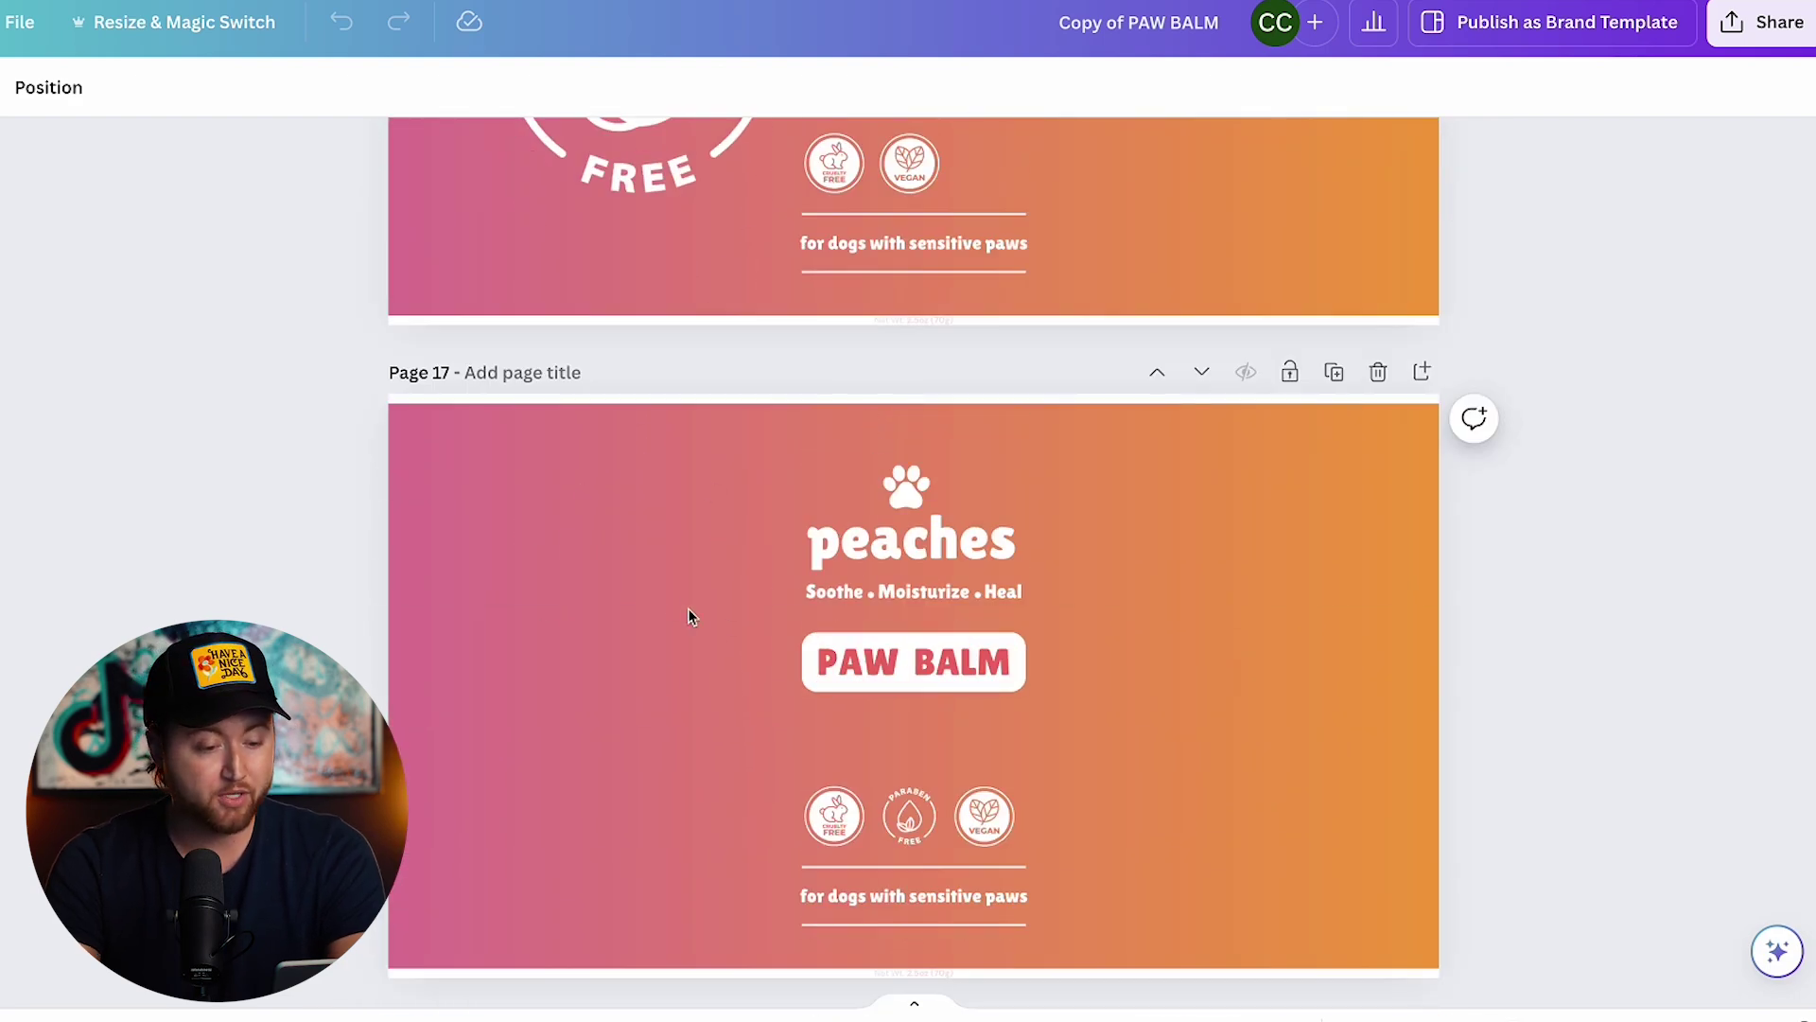
pyautogui.scroll(-2, 689, 616)
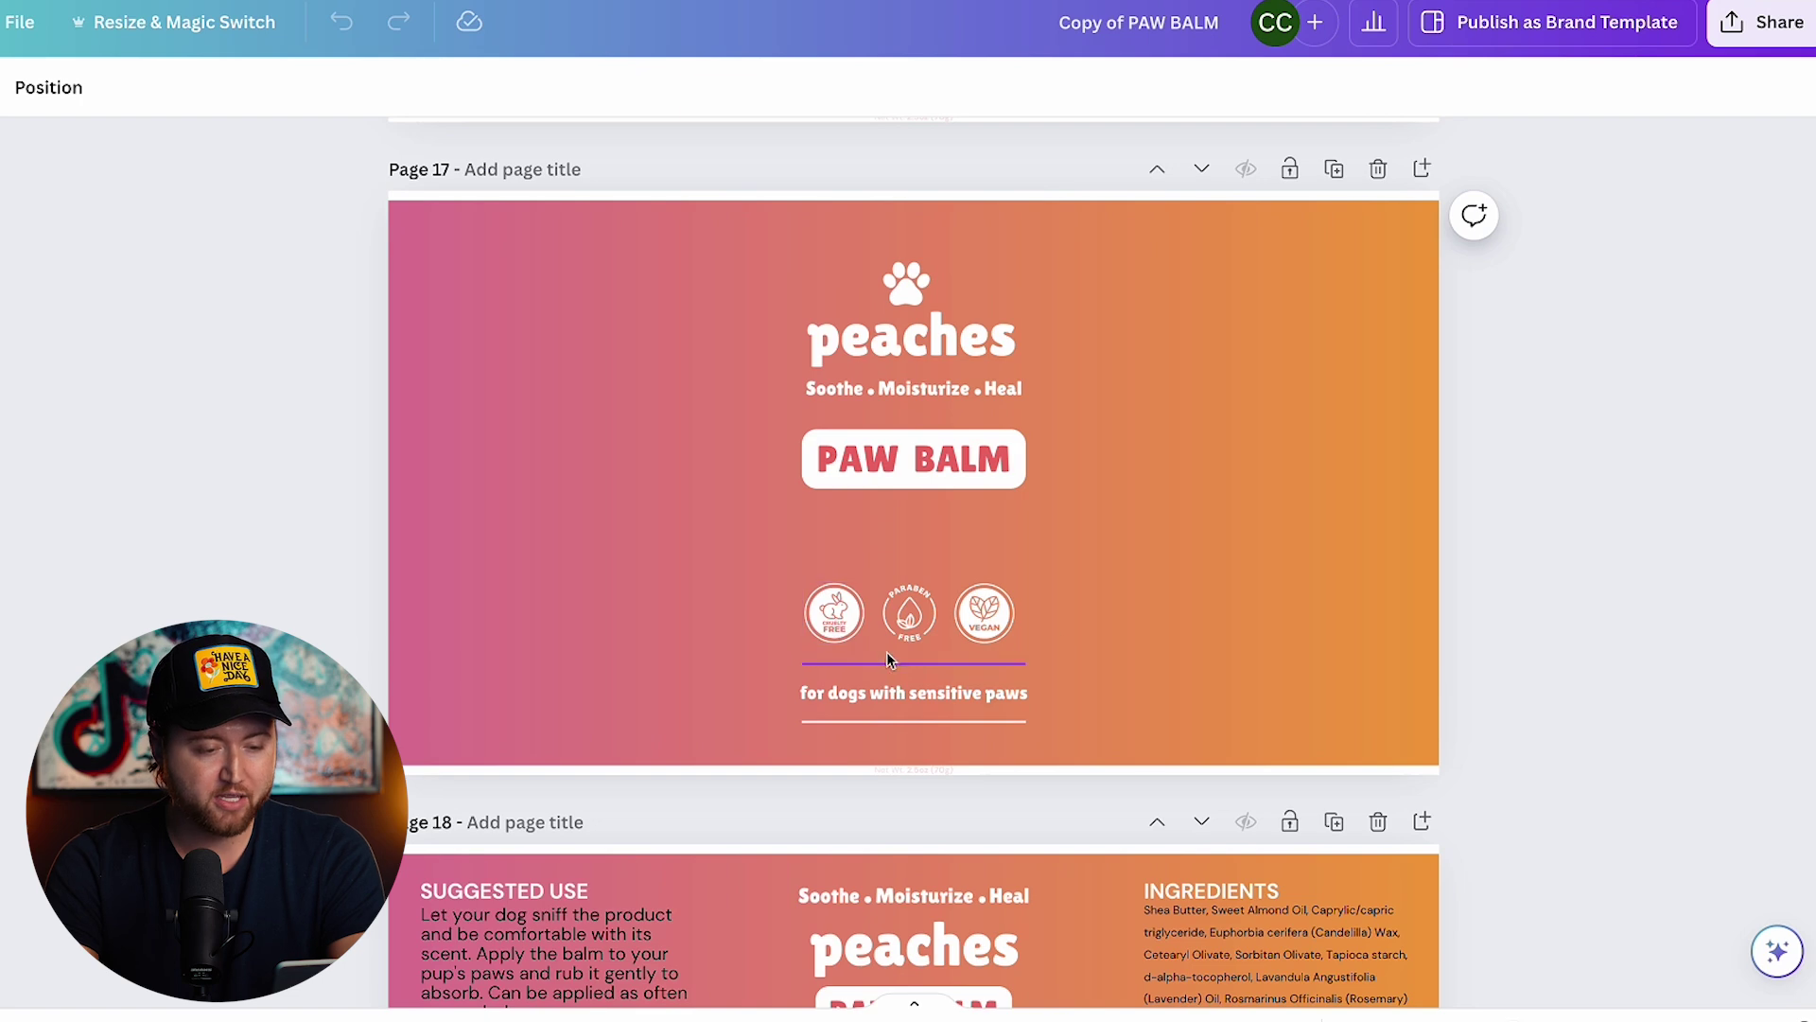
pyautogui.scroll(-1, 855, 587)
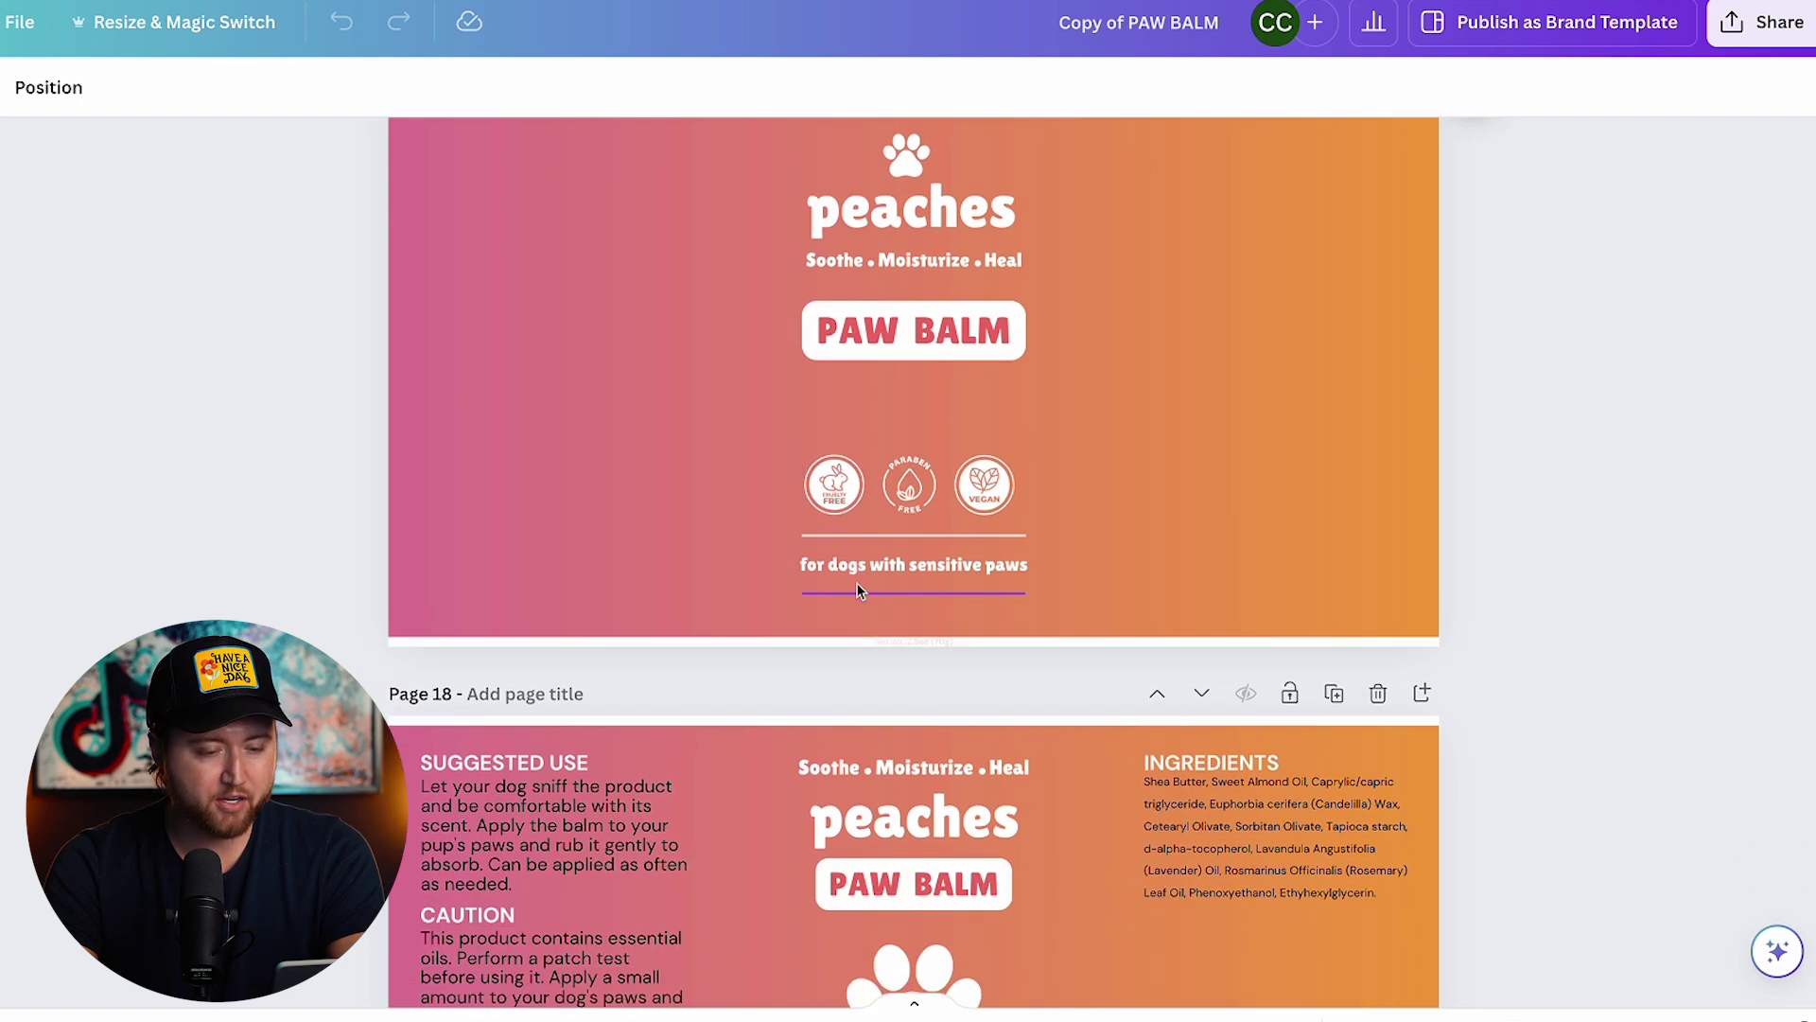
pyautogui.scroll(-3, 860, 697)
pyautogui.scroll(-7, 854, 754)
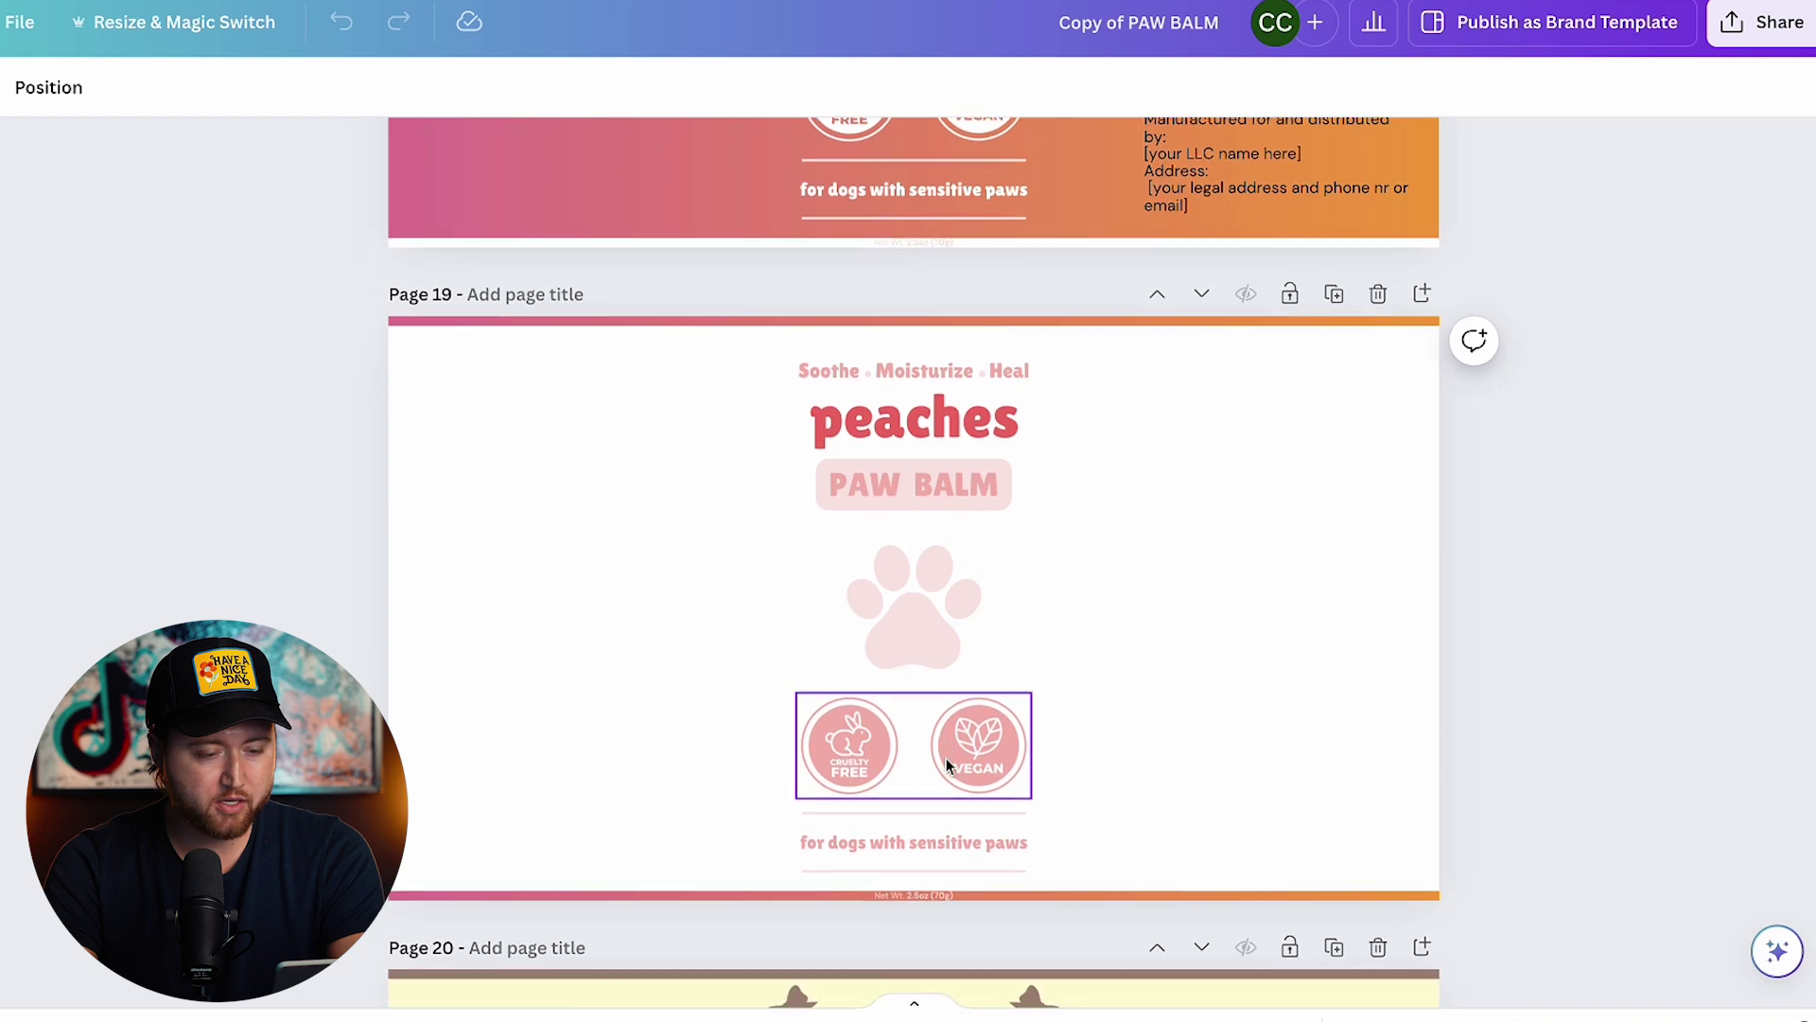
pyautogui.scroll(20, 947, 765)
pyautogui.scroll(8, 947, 763)
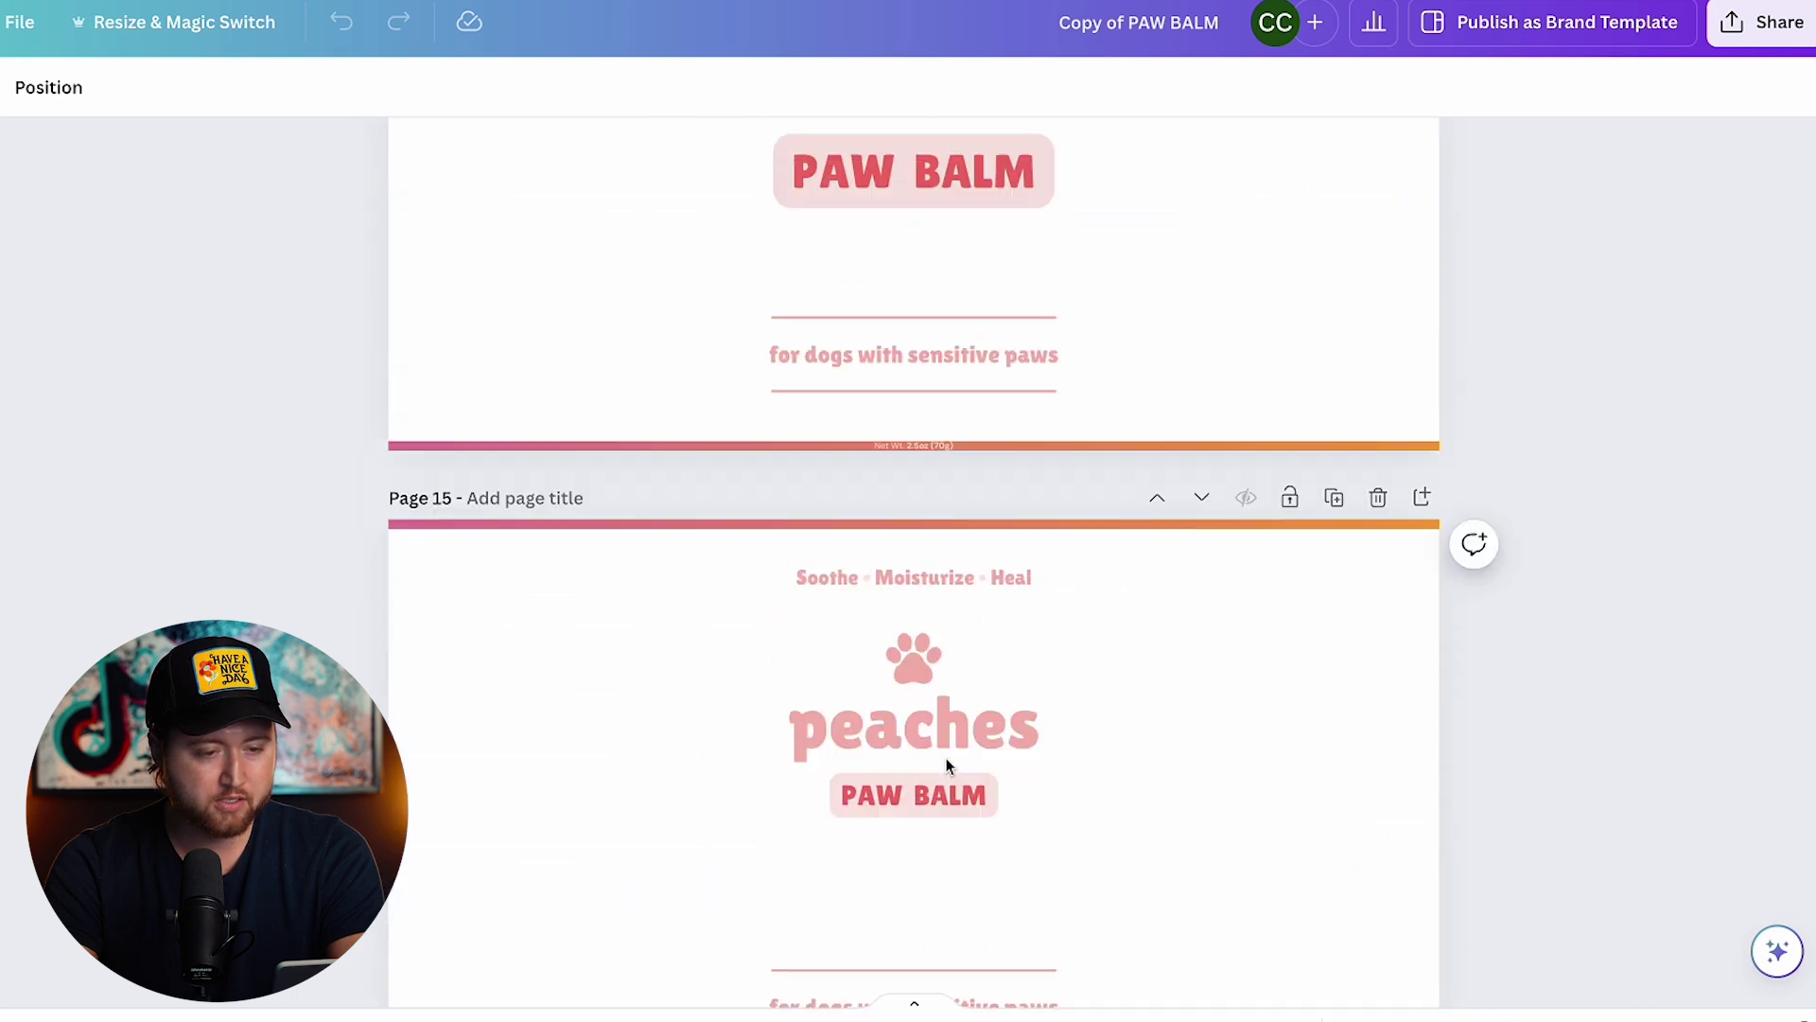
pyautogui.scroll(10, 940, 632)
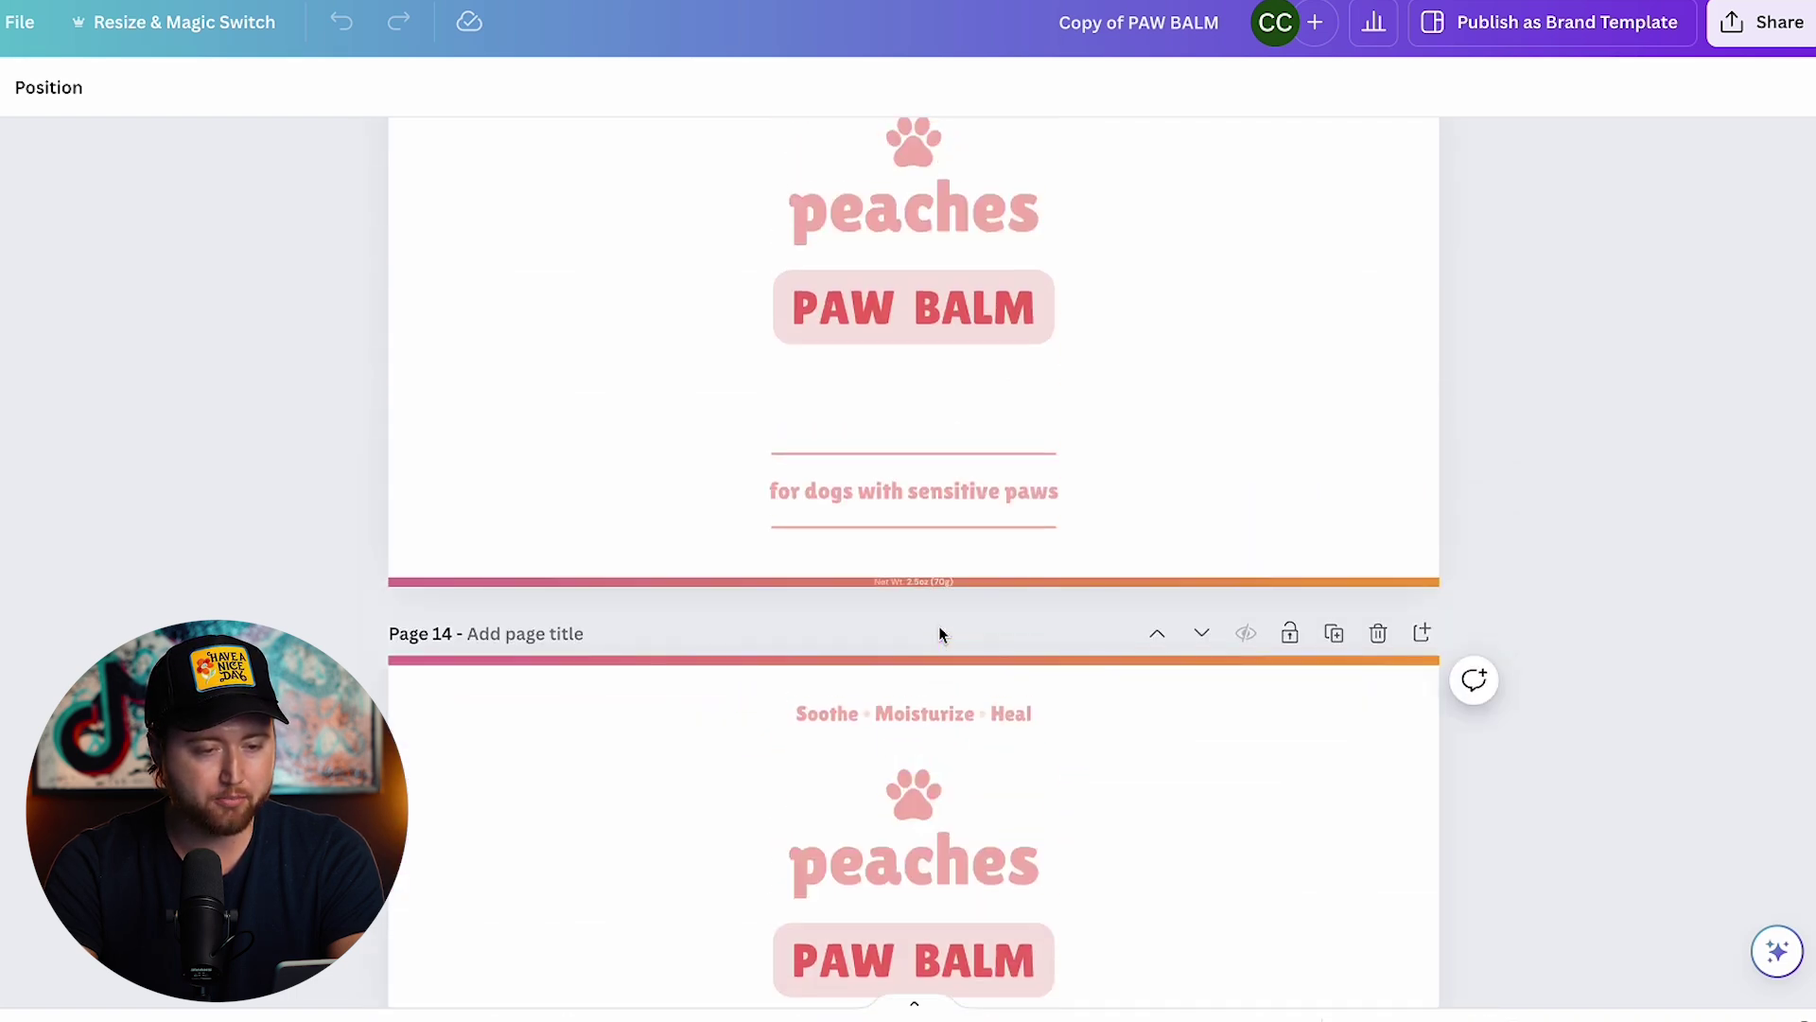
pyautogui.scroll(2, 938, 632)
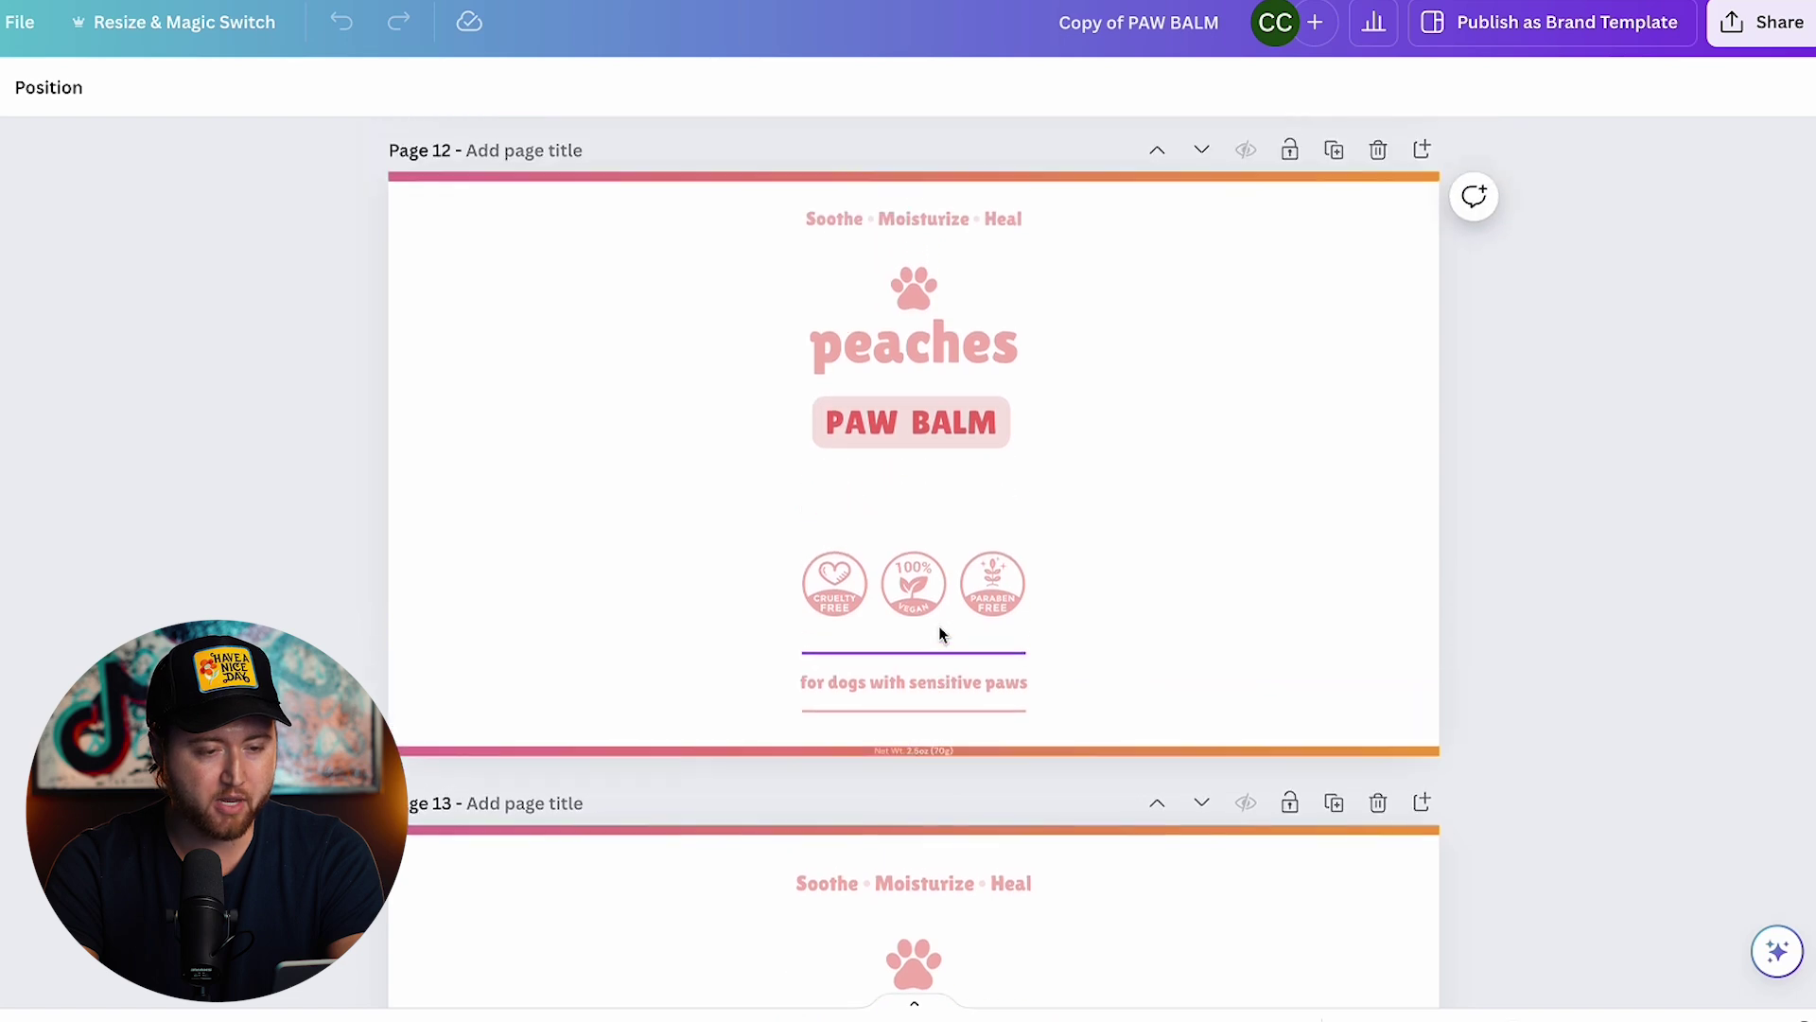
pyautogui.scroll(-5, 912, 706)
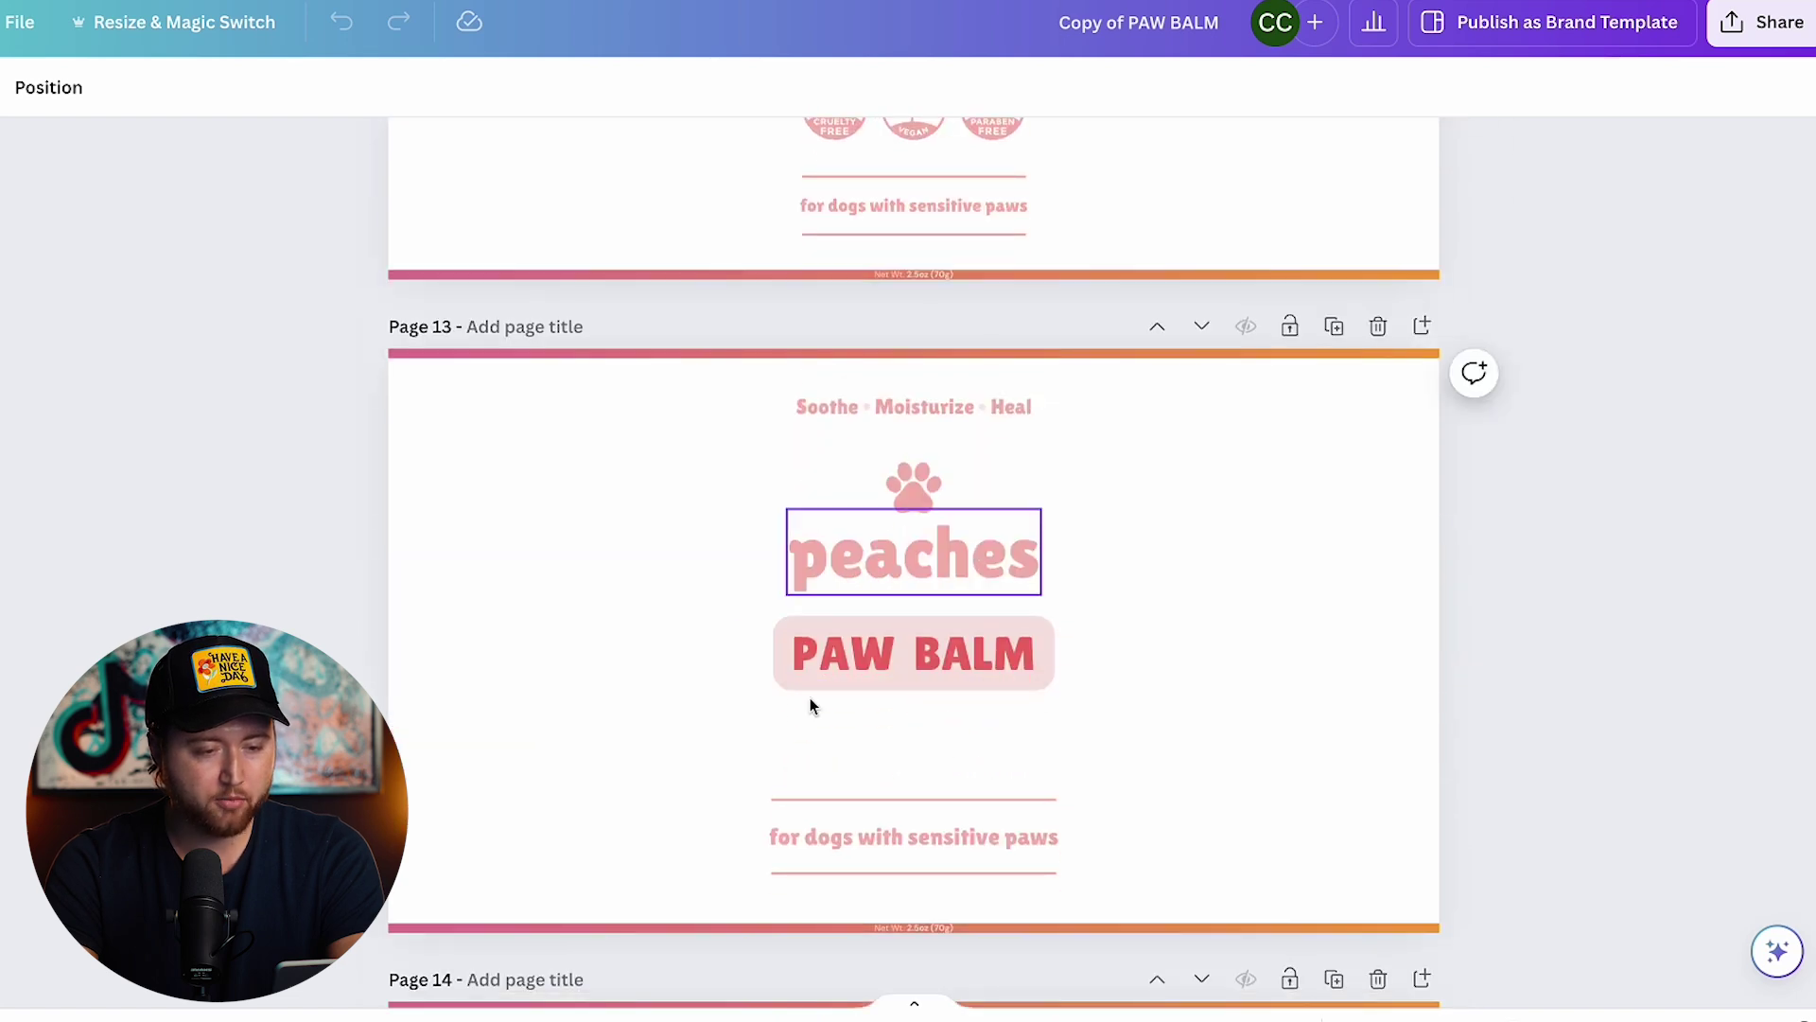
pyautogui.scroll(5, 912, 698)
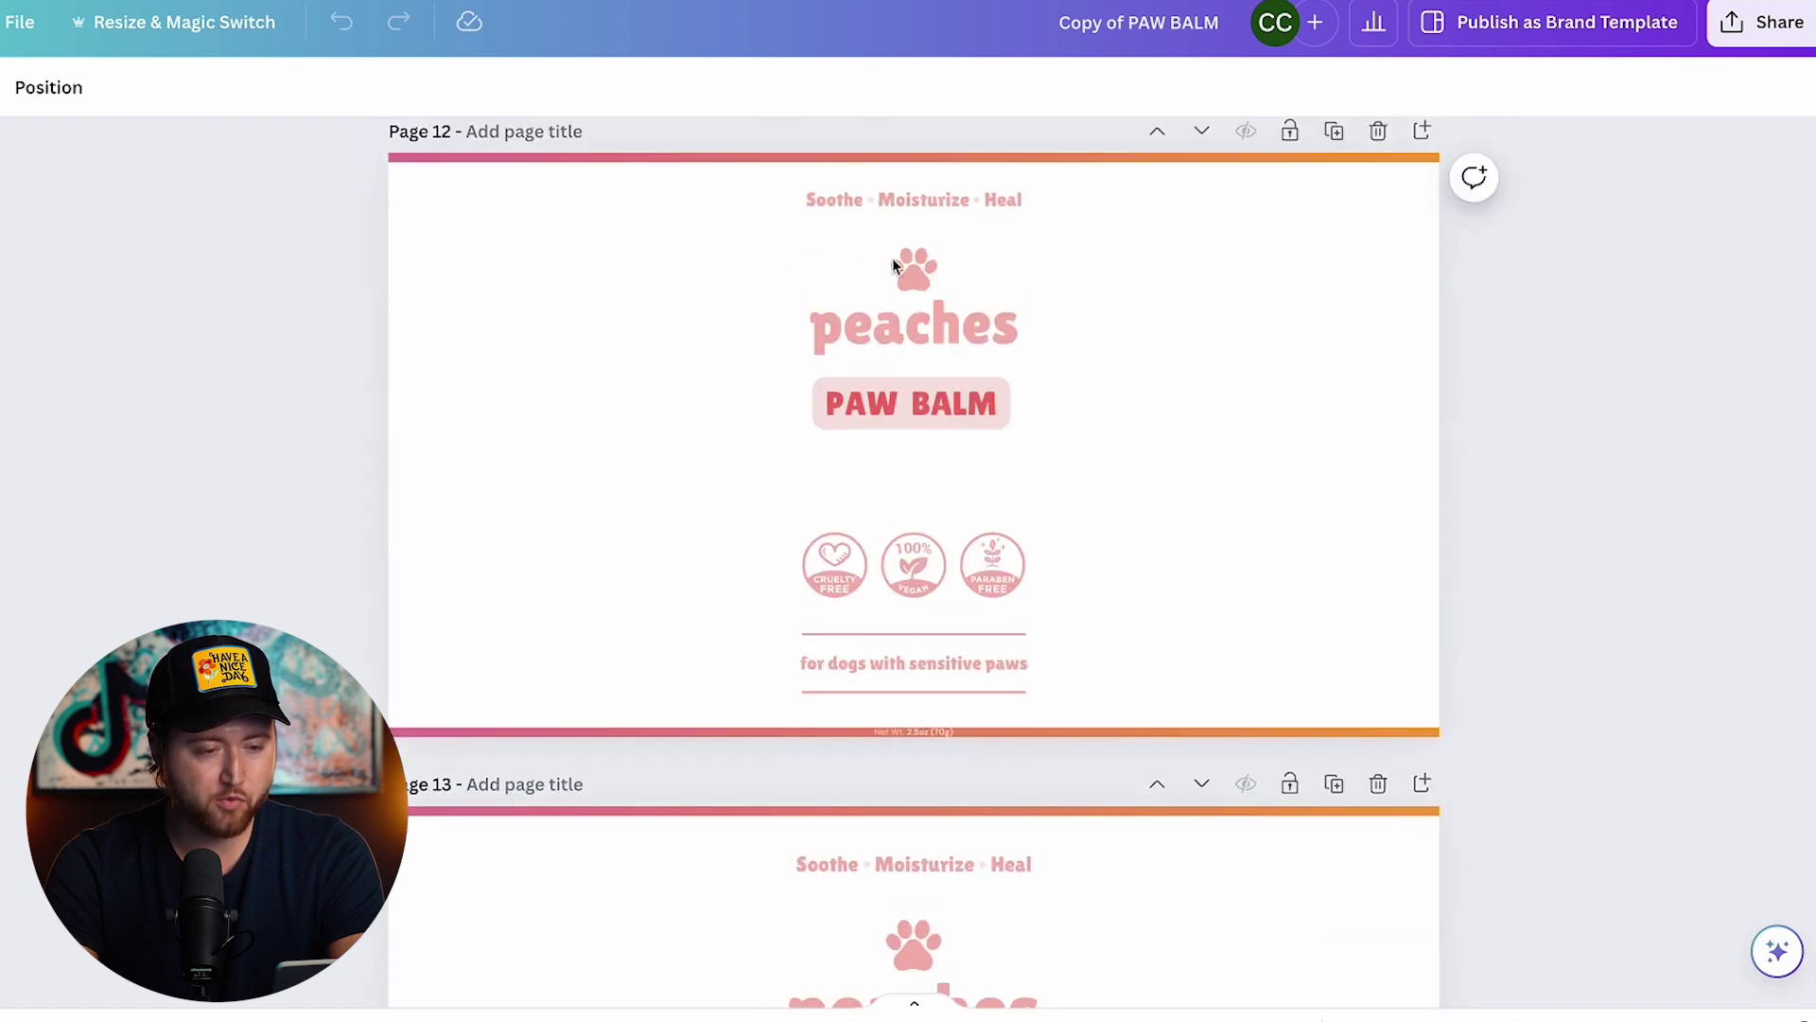
pyautogui.scroll(7, 982, 522)
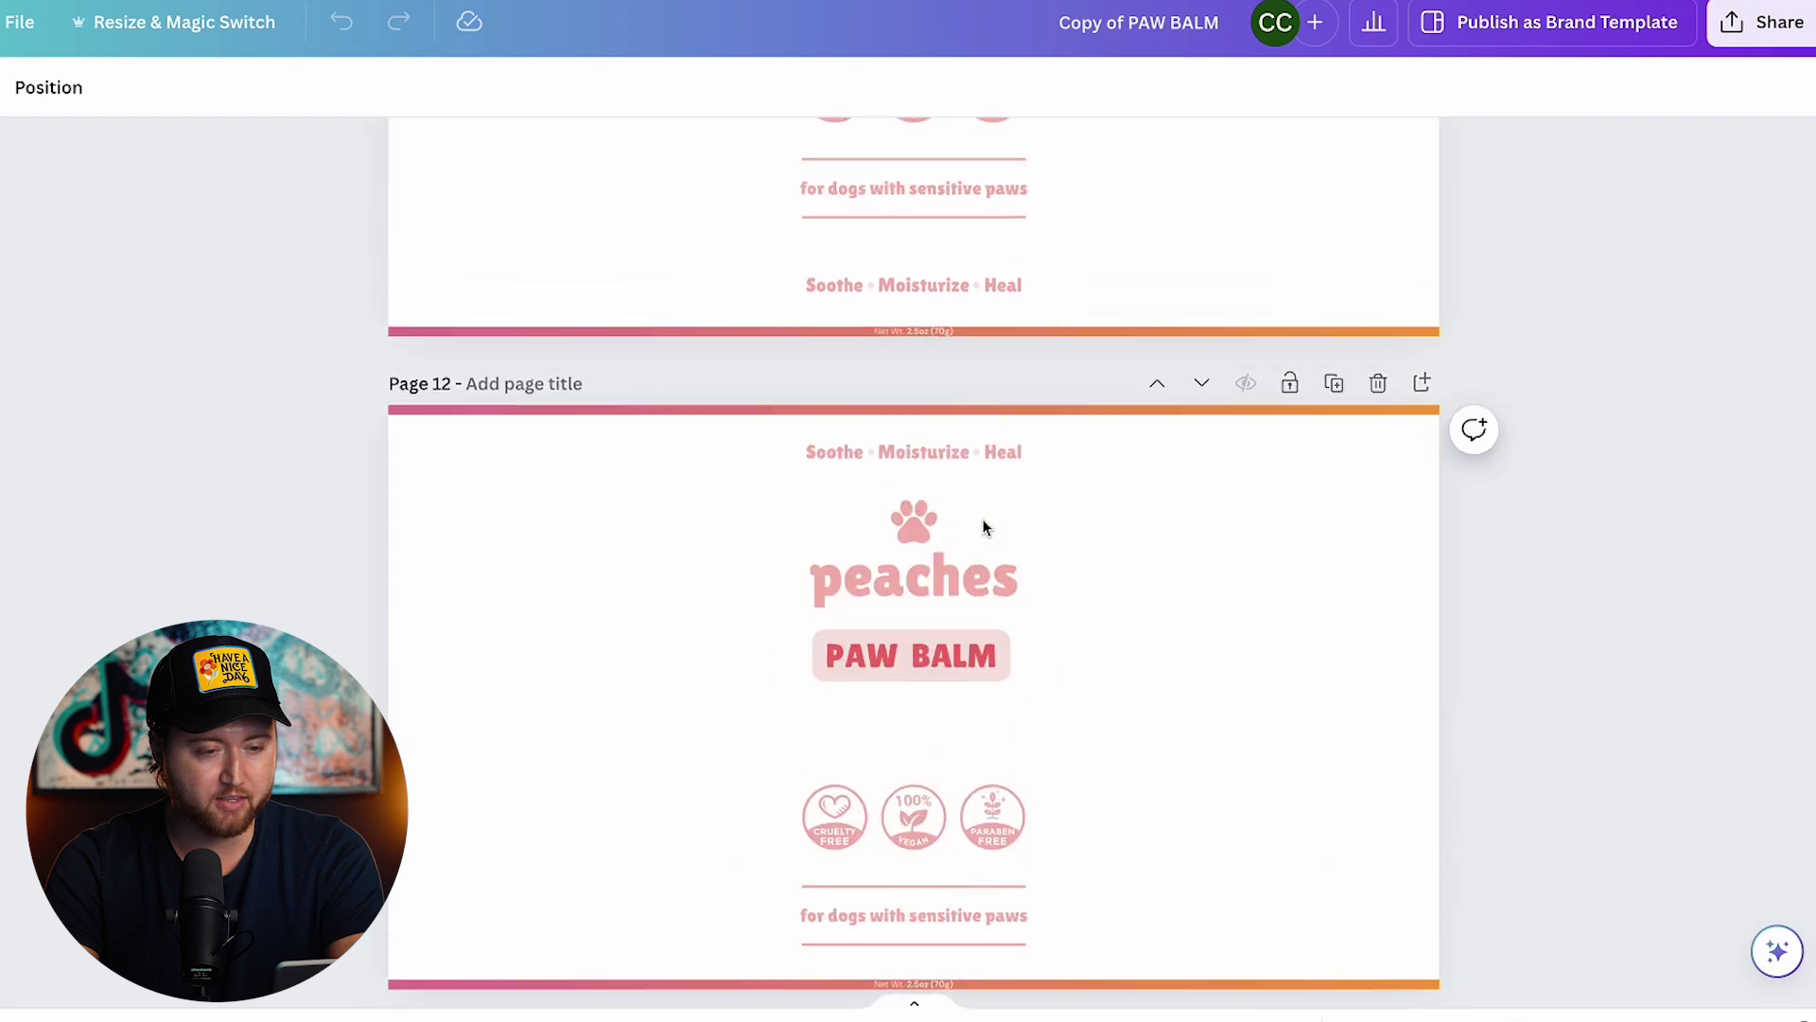
pyautogui.scroll(10, 982, 526)
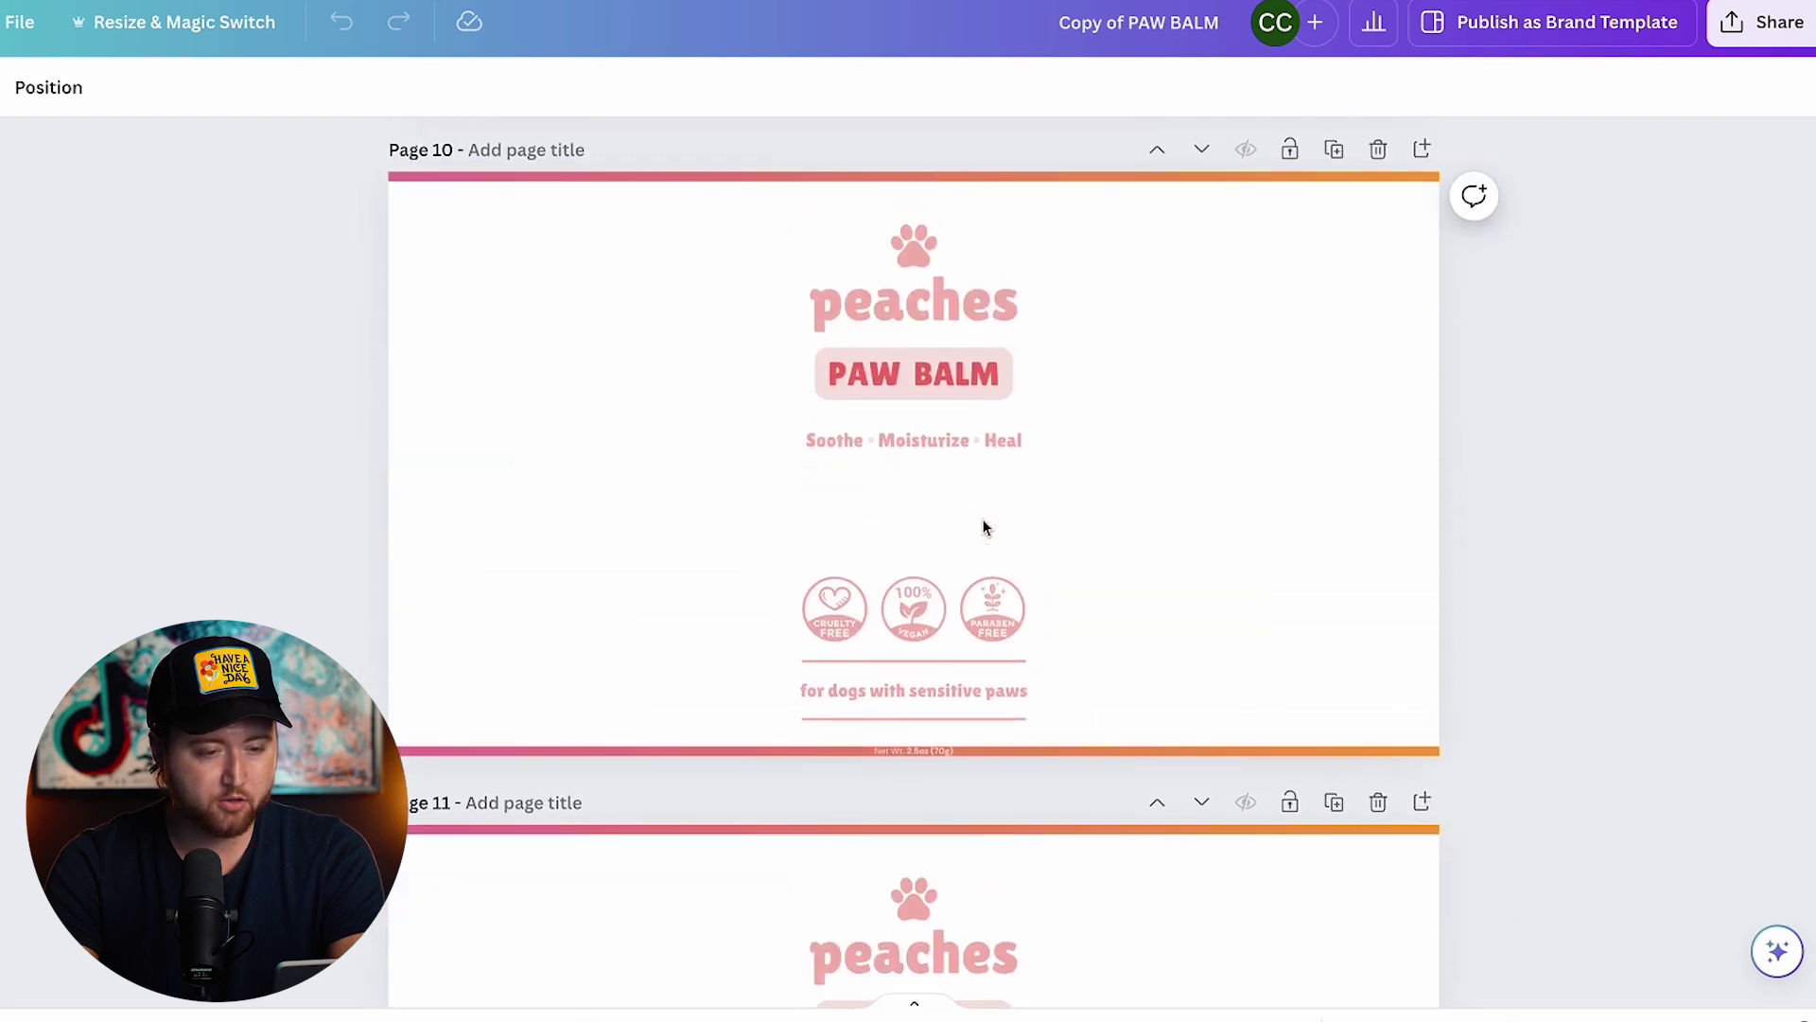
pyautogui.scroll(10, 981, 526)
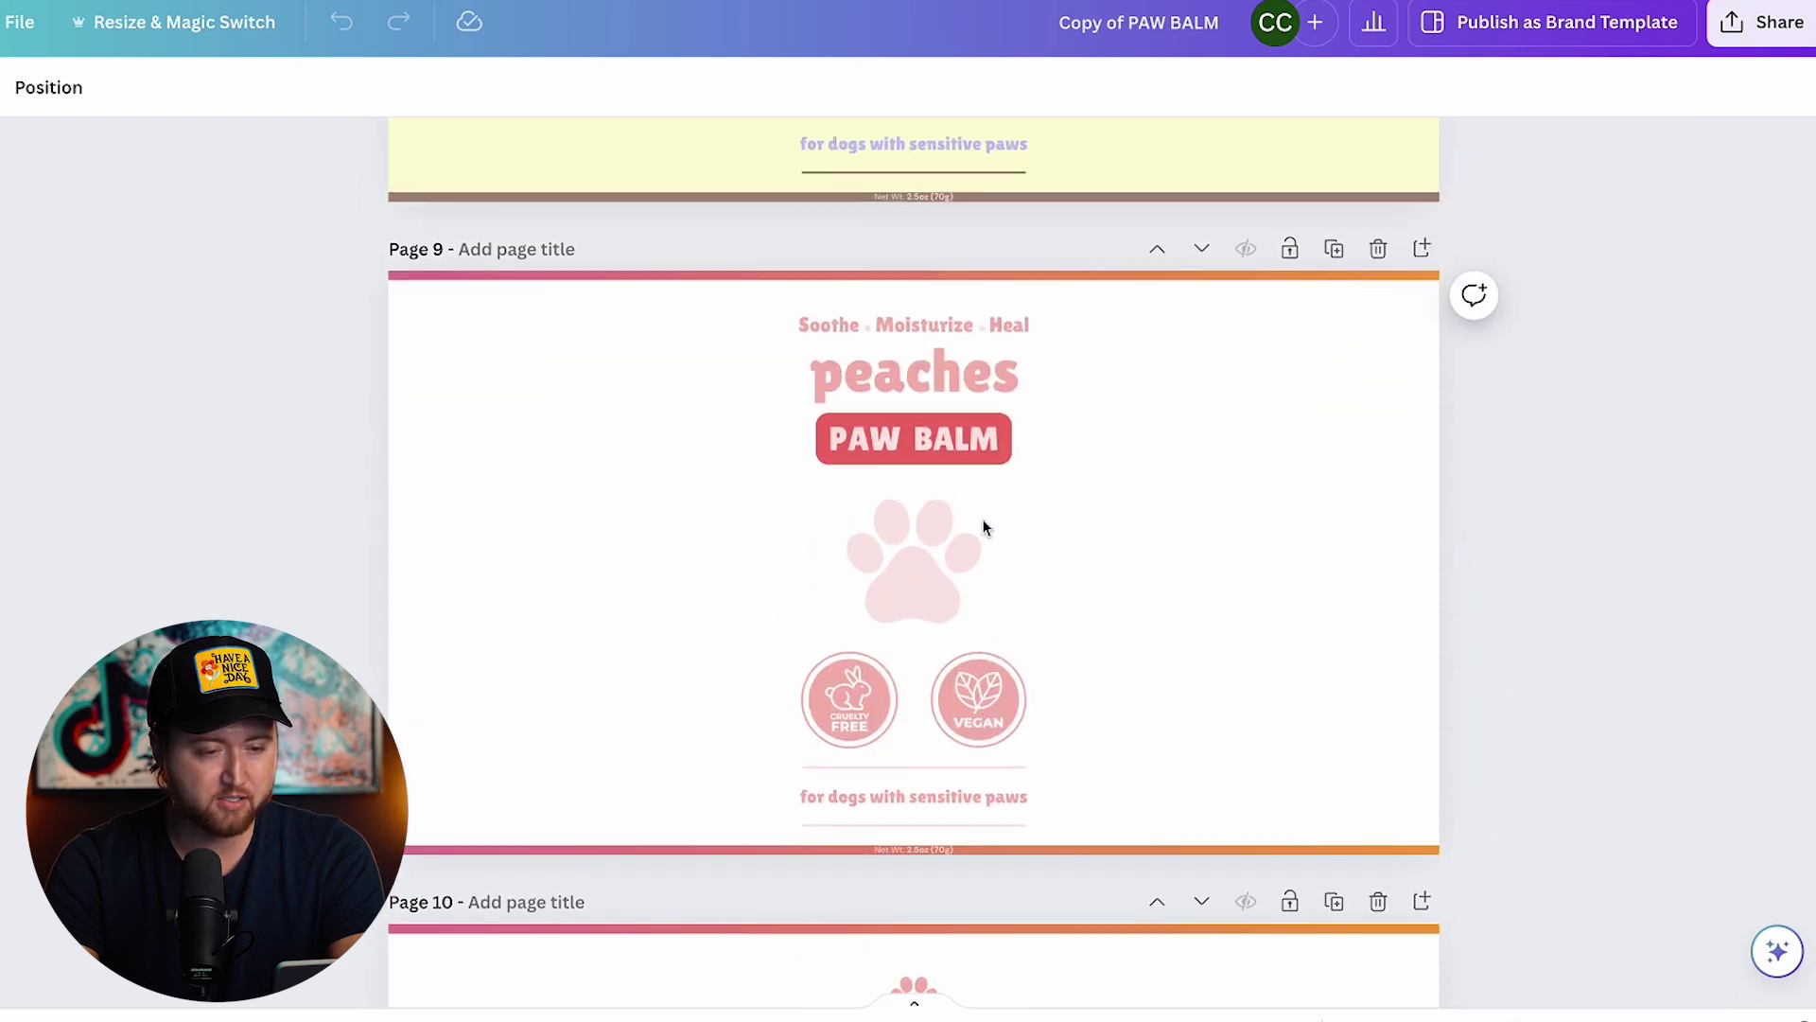
pyautogui.scroll(20, 982, 526)
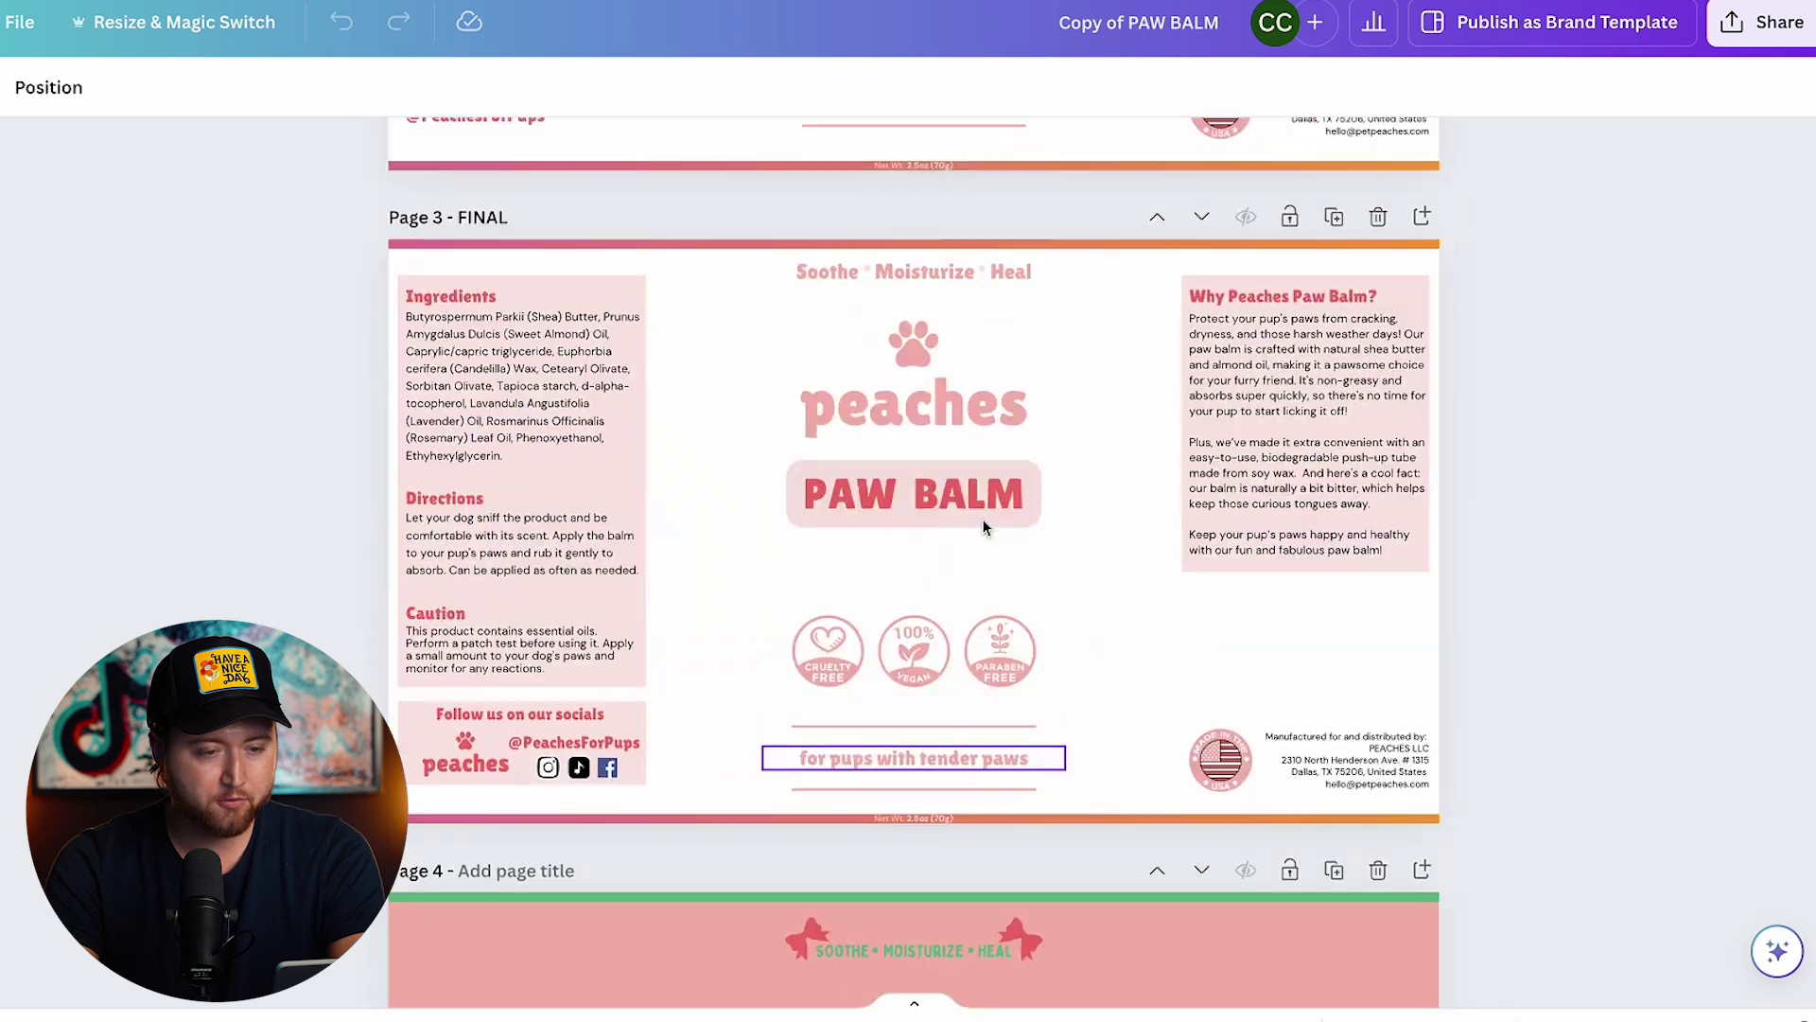
pyautogui.scroll(4, 982, 523)
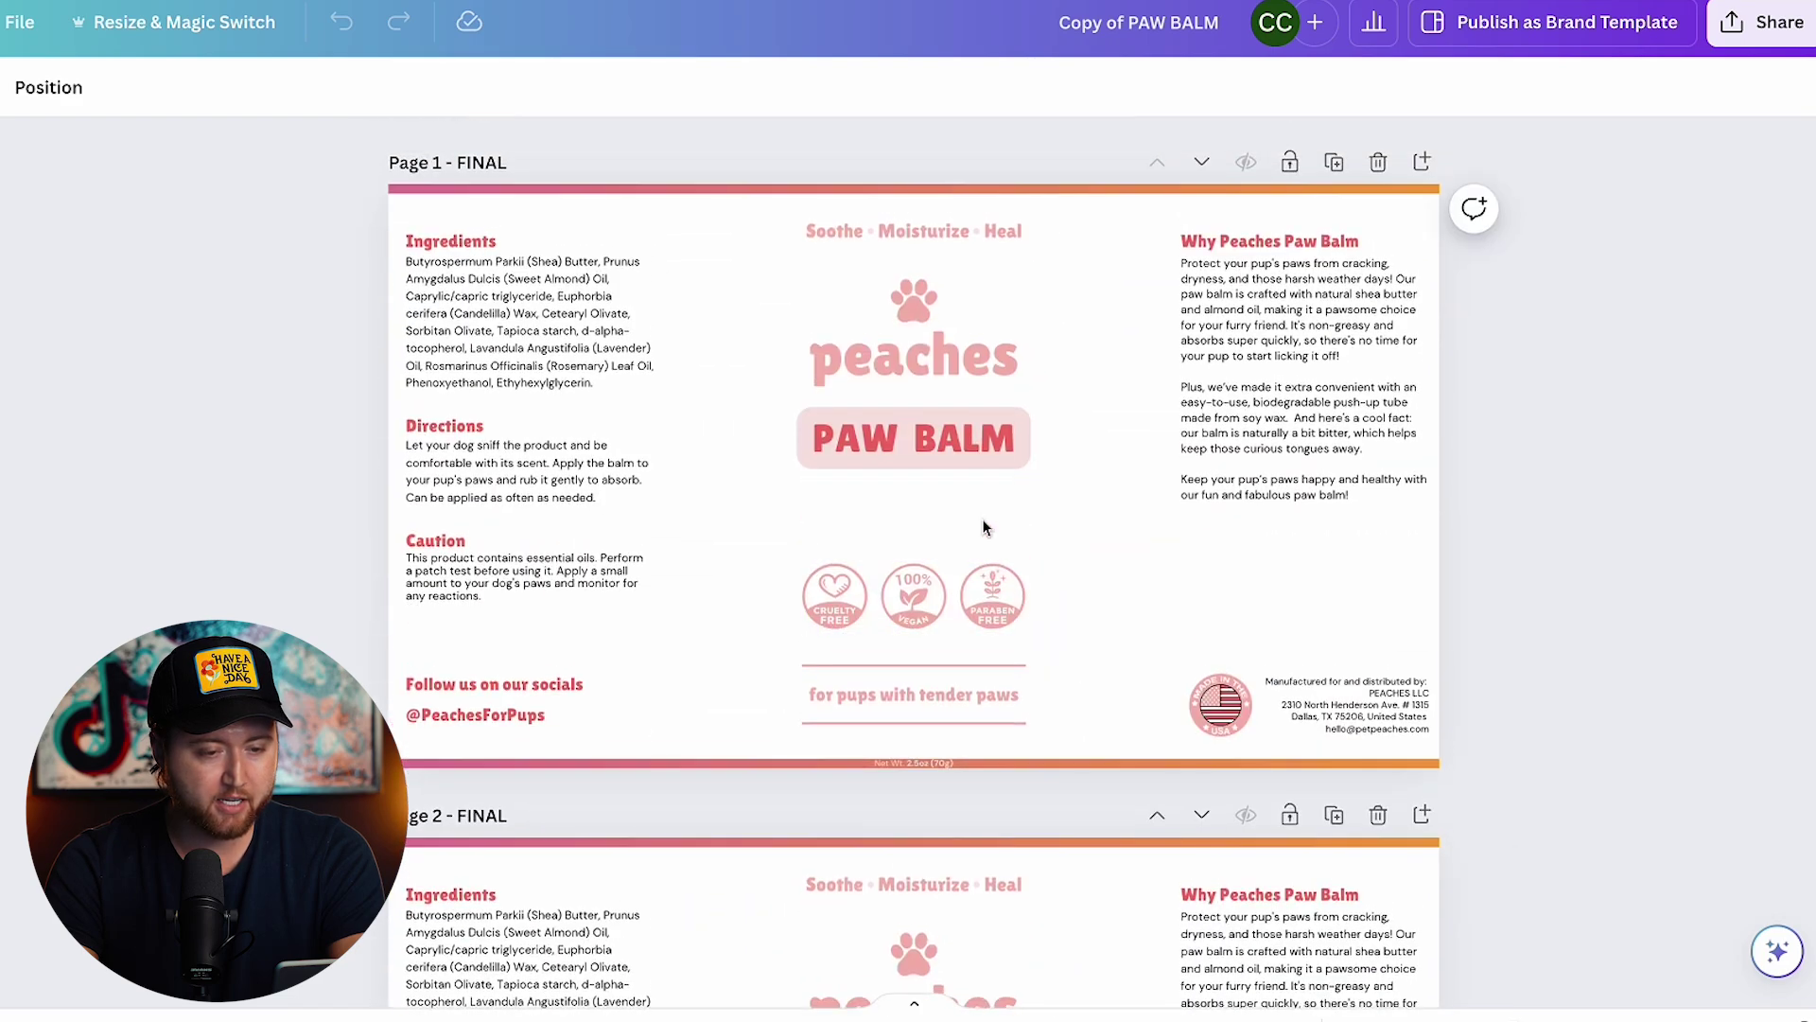
pyautogui.scroll(-3, 993, 511)
pyautogui.scroll(4, 1006, 486)
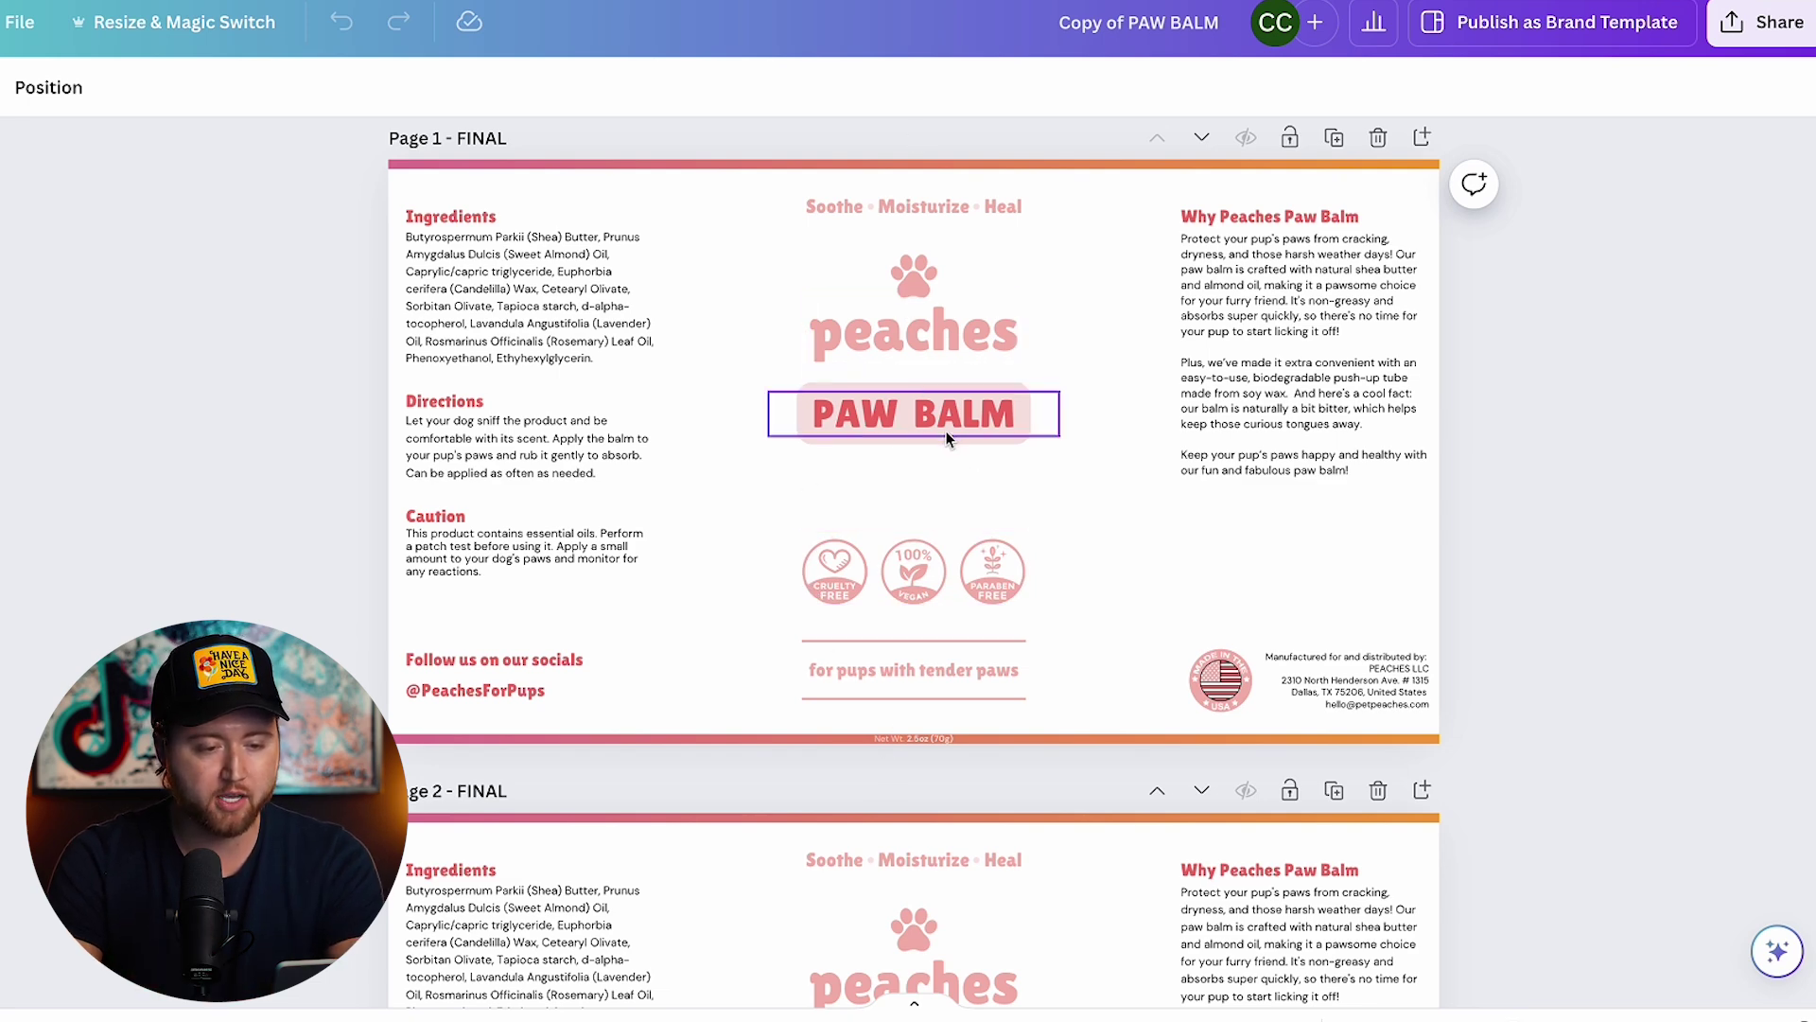
pyautogui.scroll(-4, 948, 428)
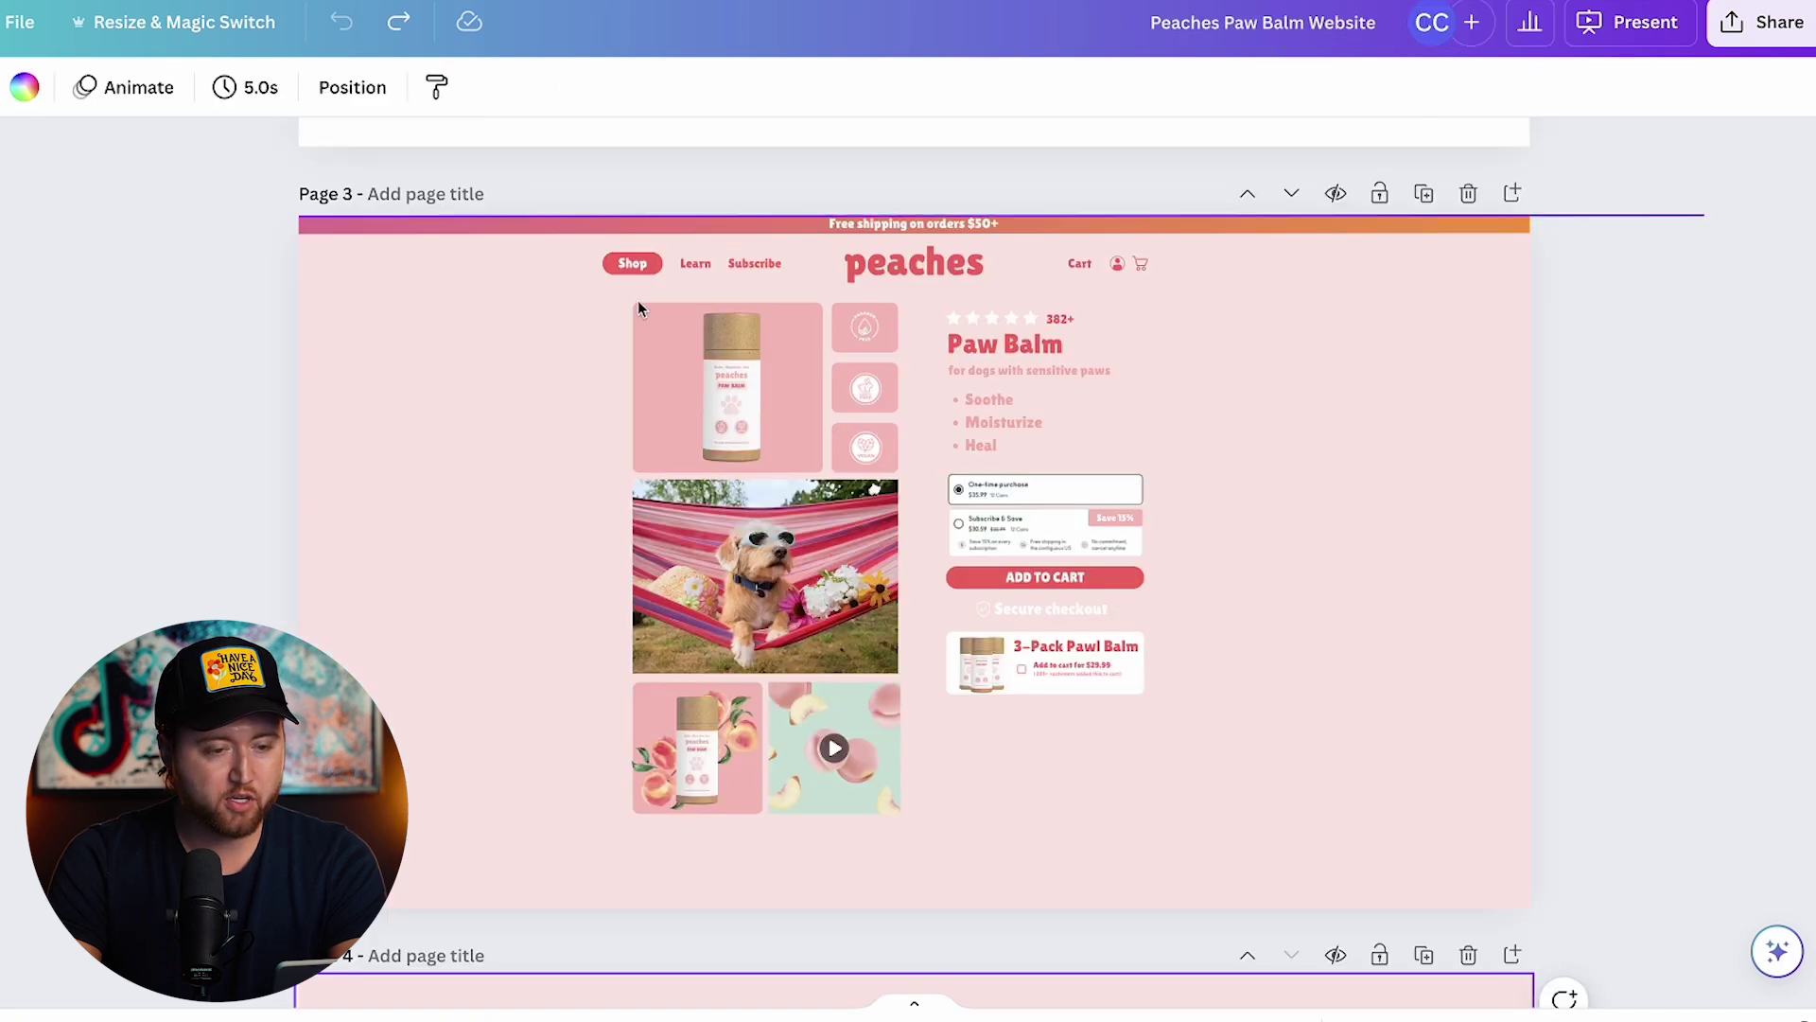
# Nudge the mockup's top-left product photo slightly up and left
pyautogui.scroll(15, 582, 486)
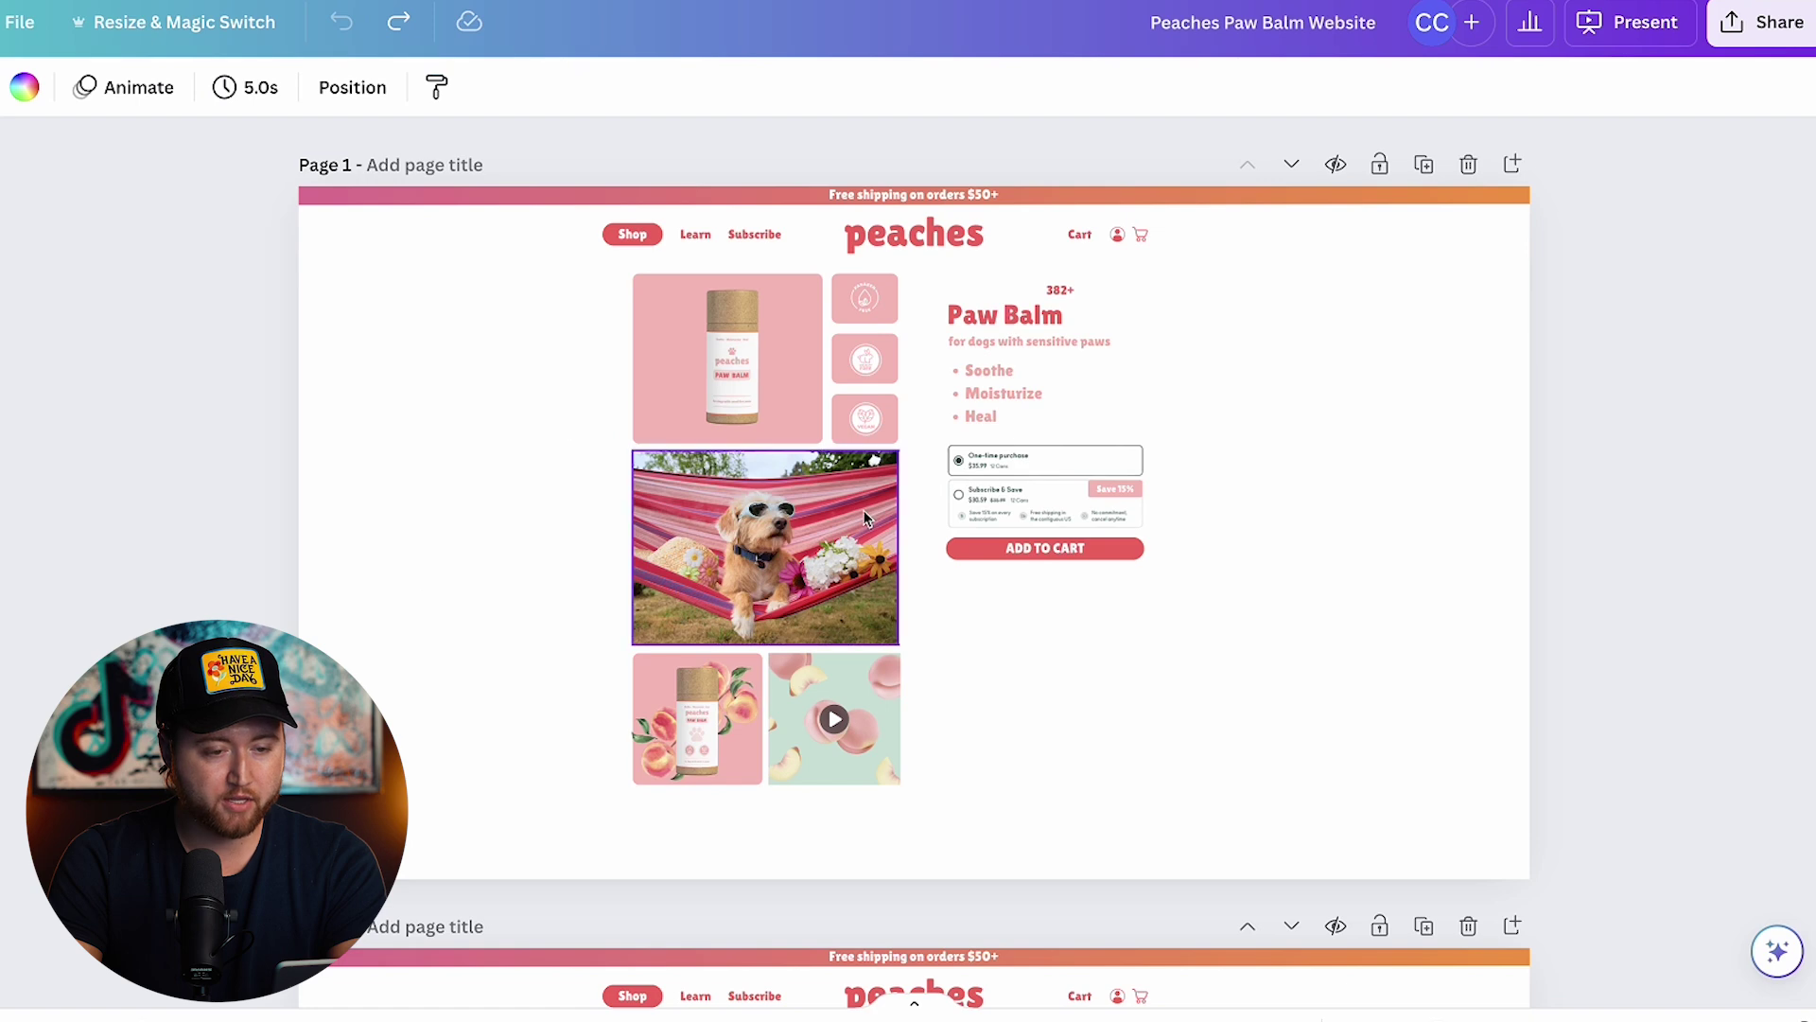
pyautogui.scroll(3, 933, 533)
pyautogui.scroll(2, 933, 537)
pyautogui.click(676, 441)
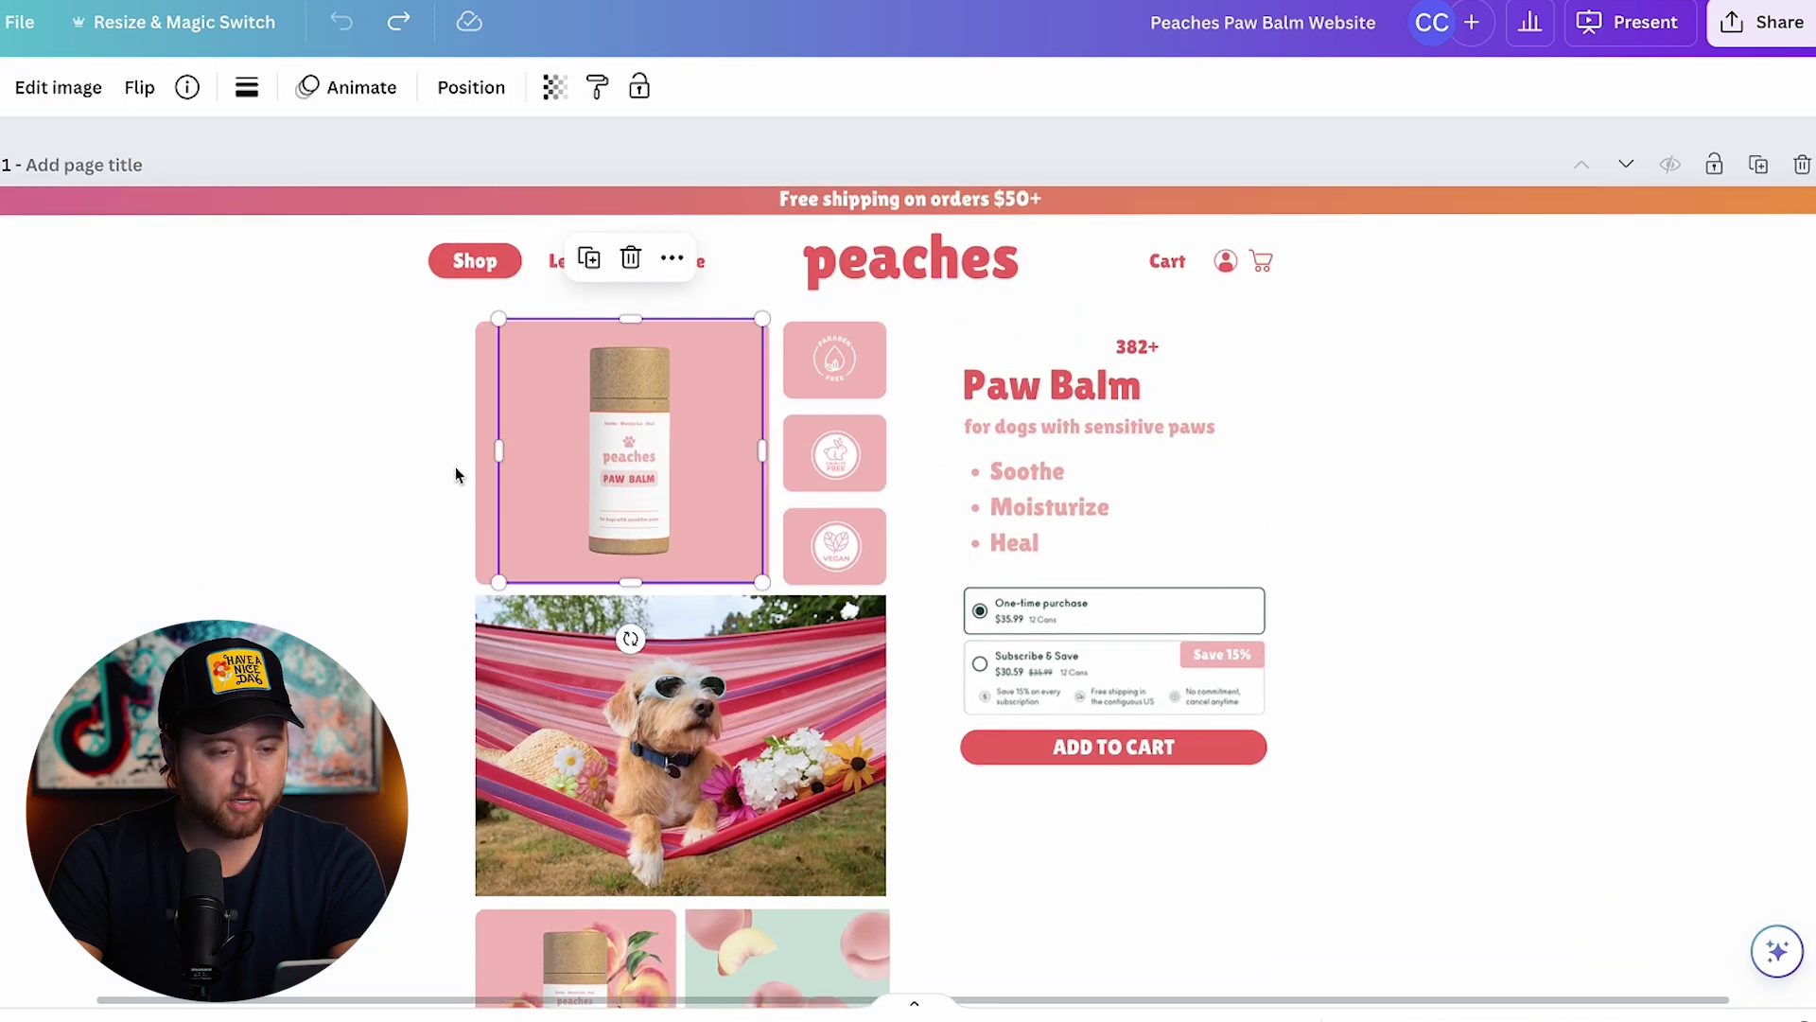
pyautogui.moveTo(616, 441)
pyautogui.mouseDown()
pyautogui.moveTo(619, 418)
pyautogui.moveTo(609, 435)
pyautogui.mouseUp()
# Select the Free shipping banner text, deselect it, and scroll down to Page 2
pyautogui.click(620, 194)
pyautogui.click(811, 201)
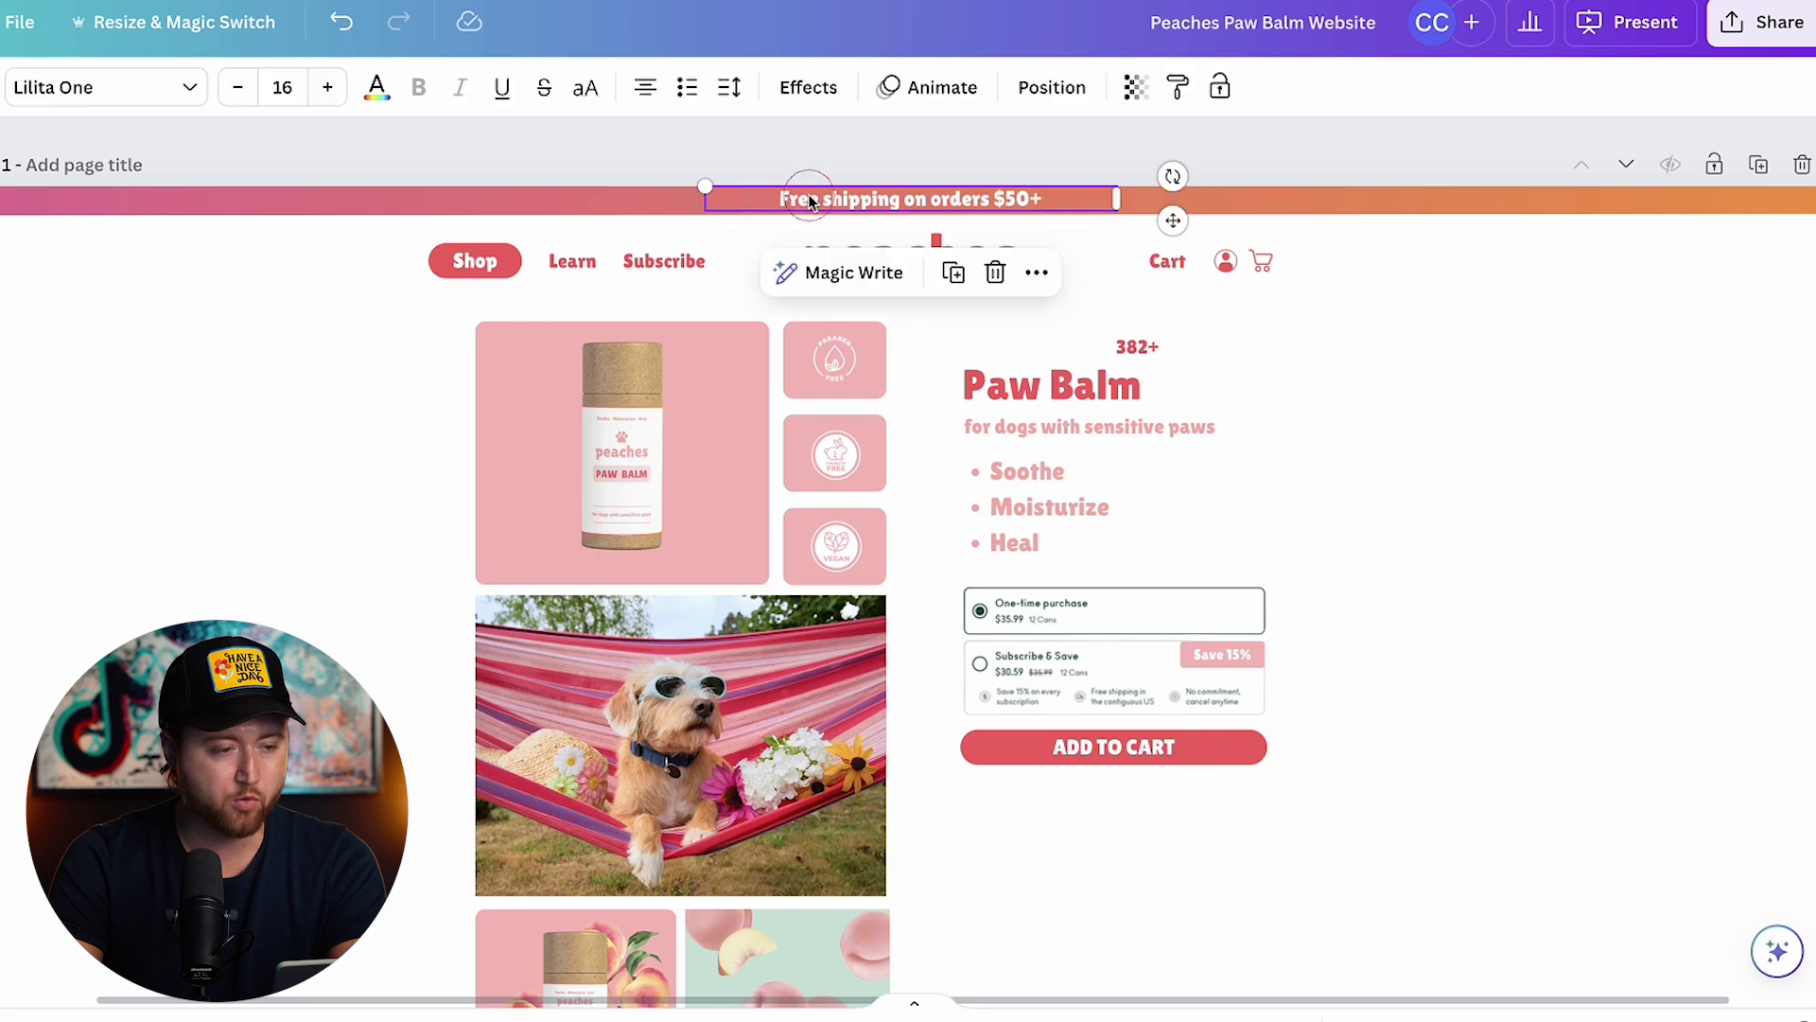
pyautogui.click(356, 223)
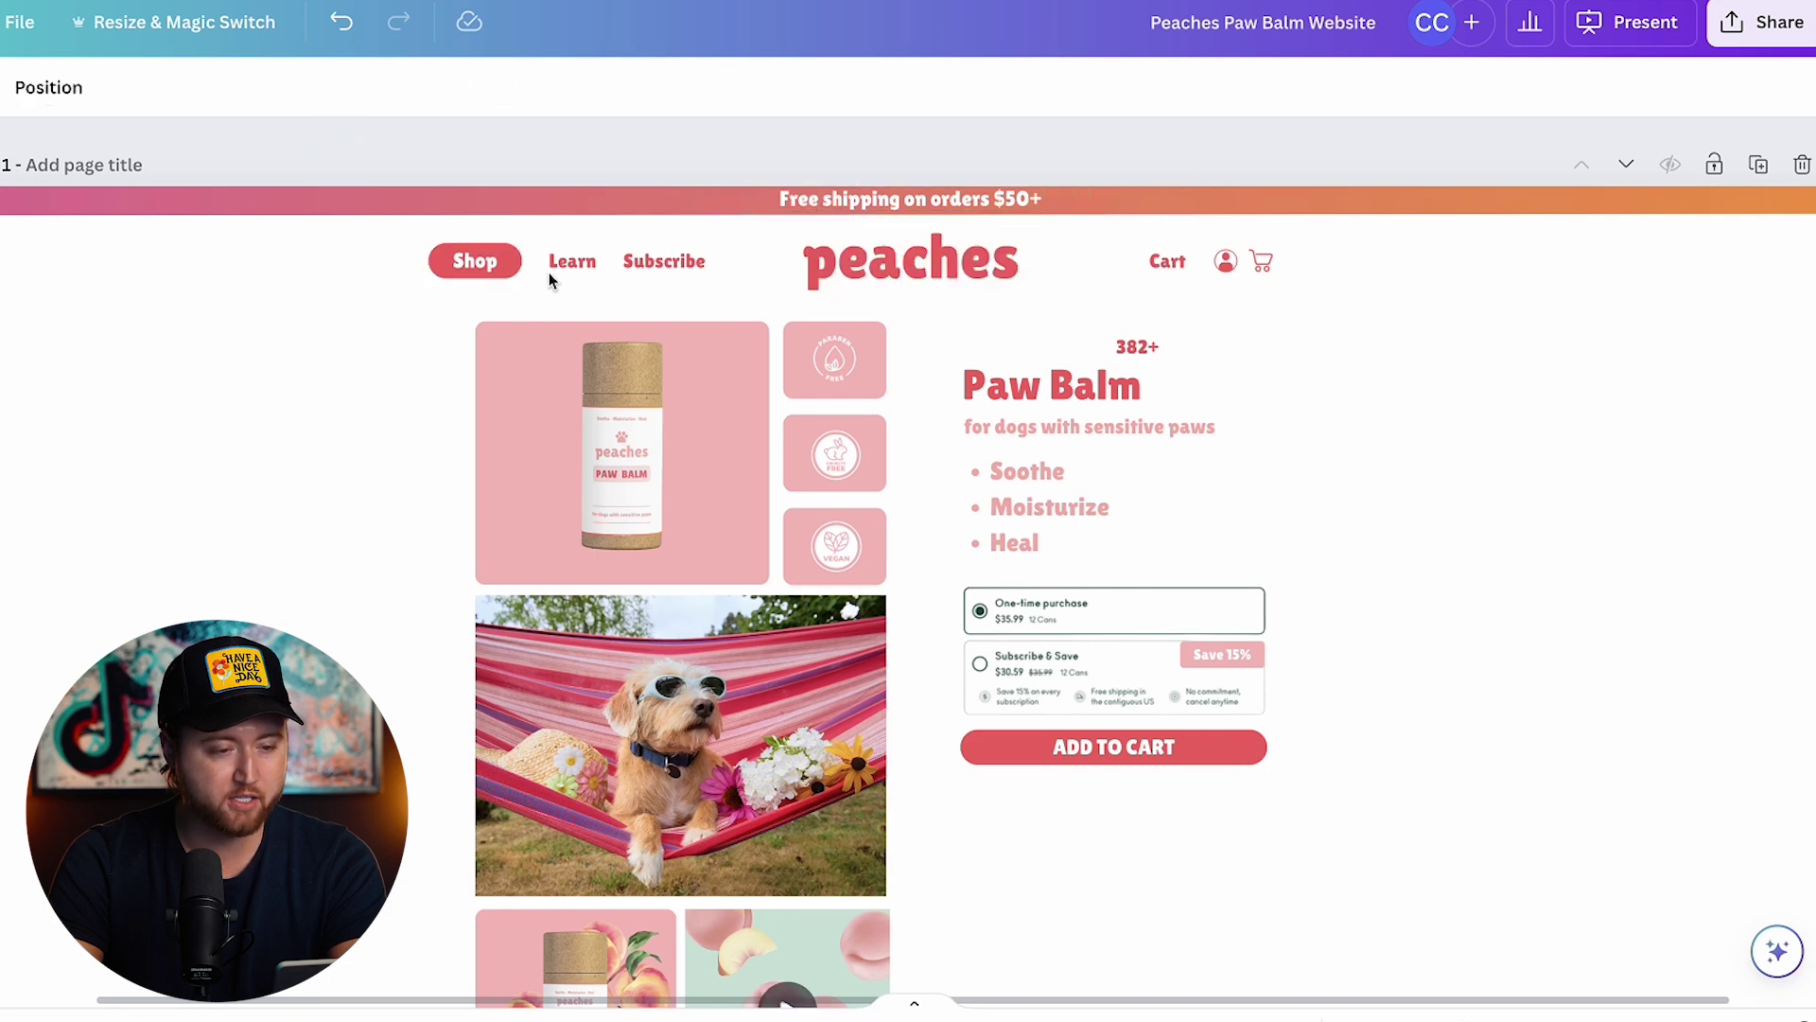
pyautogui.scroll(-3, 1196, 380)
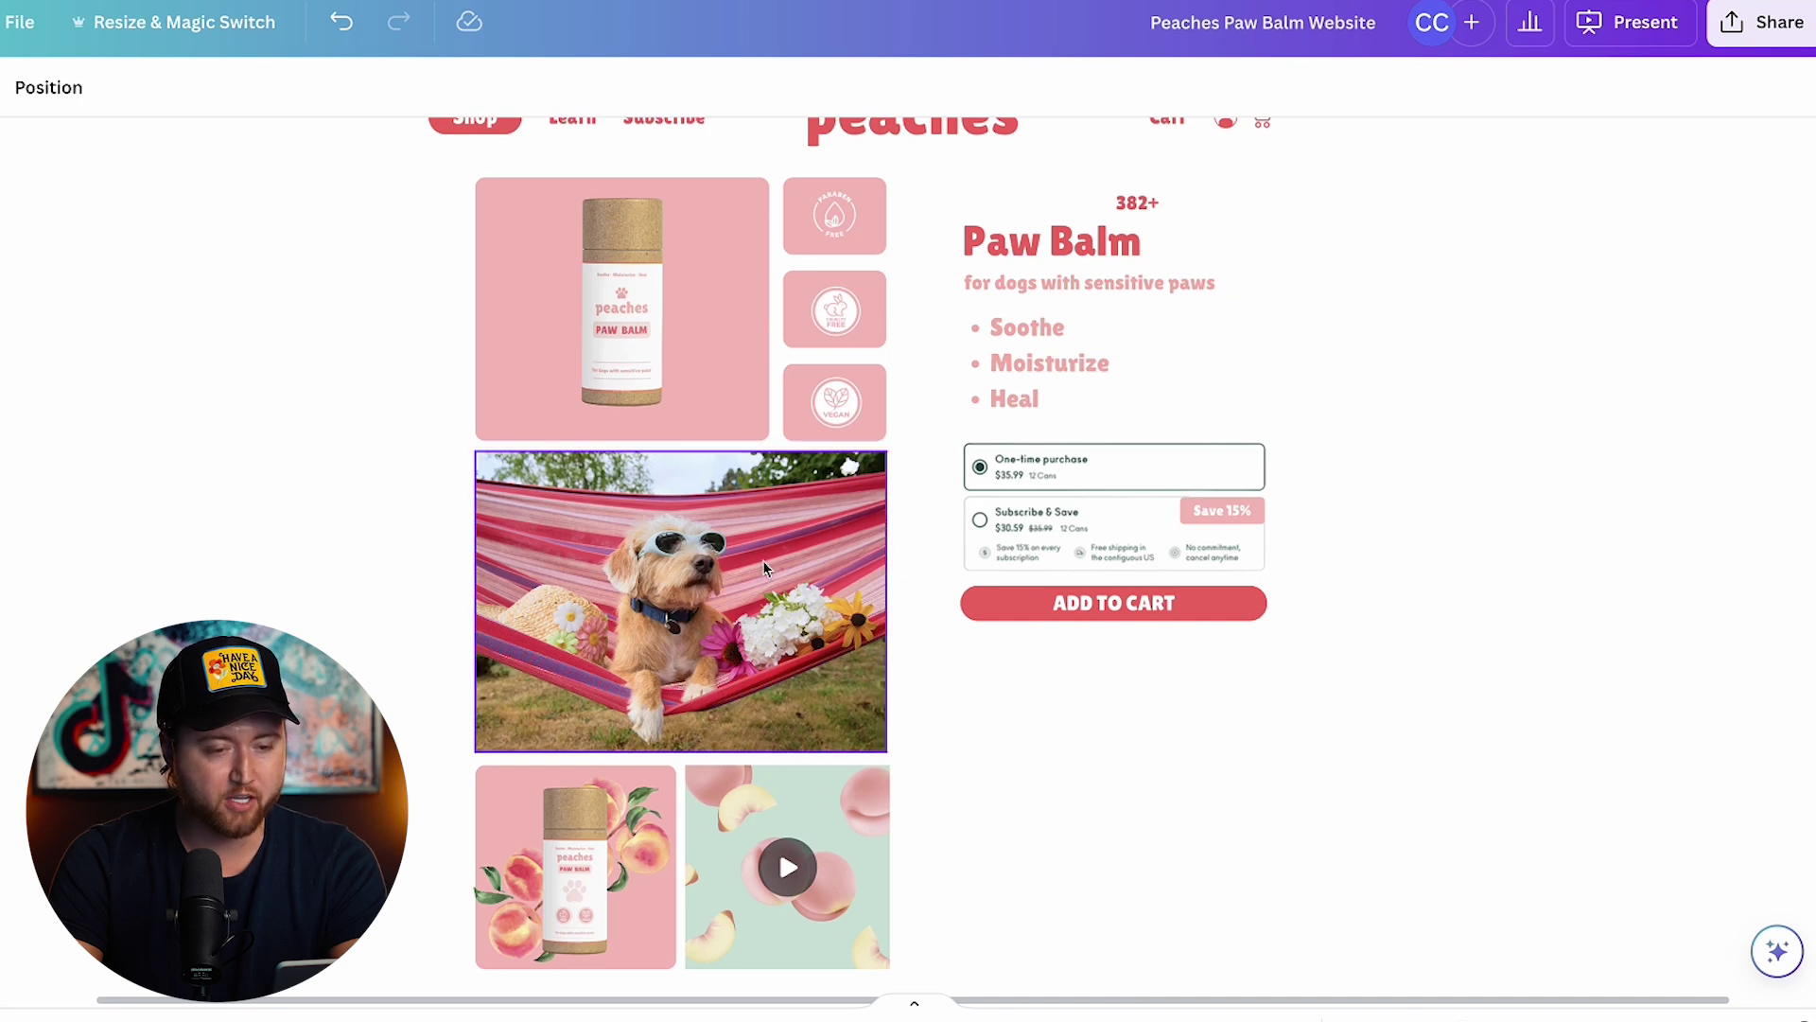
pyautogui.scroll(-6, 787, 631)
pyautogui.scroll(-3, 781, 650)
pyautogui.scroll(-3, 781, 650)
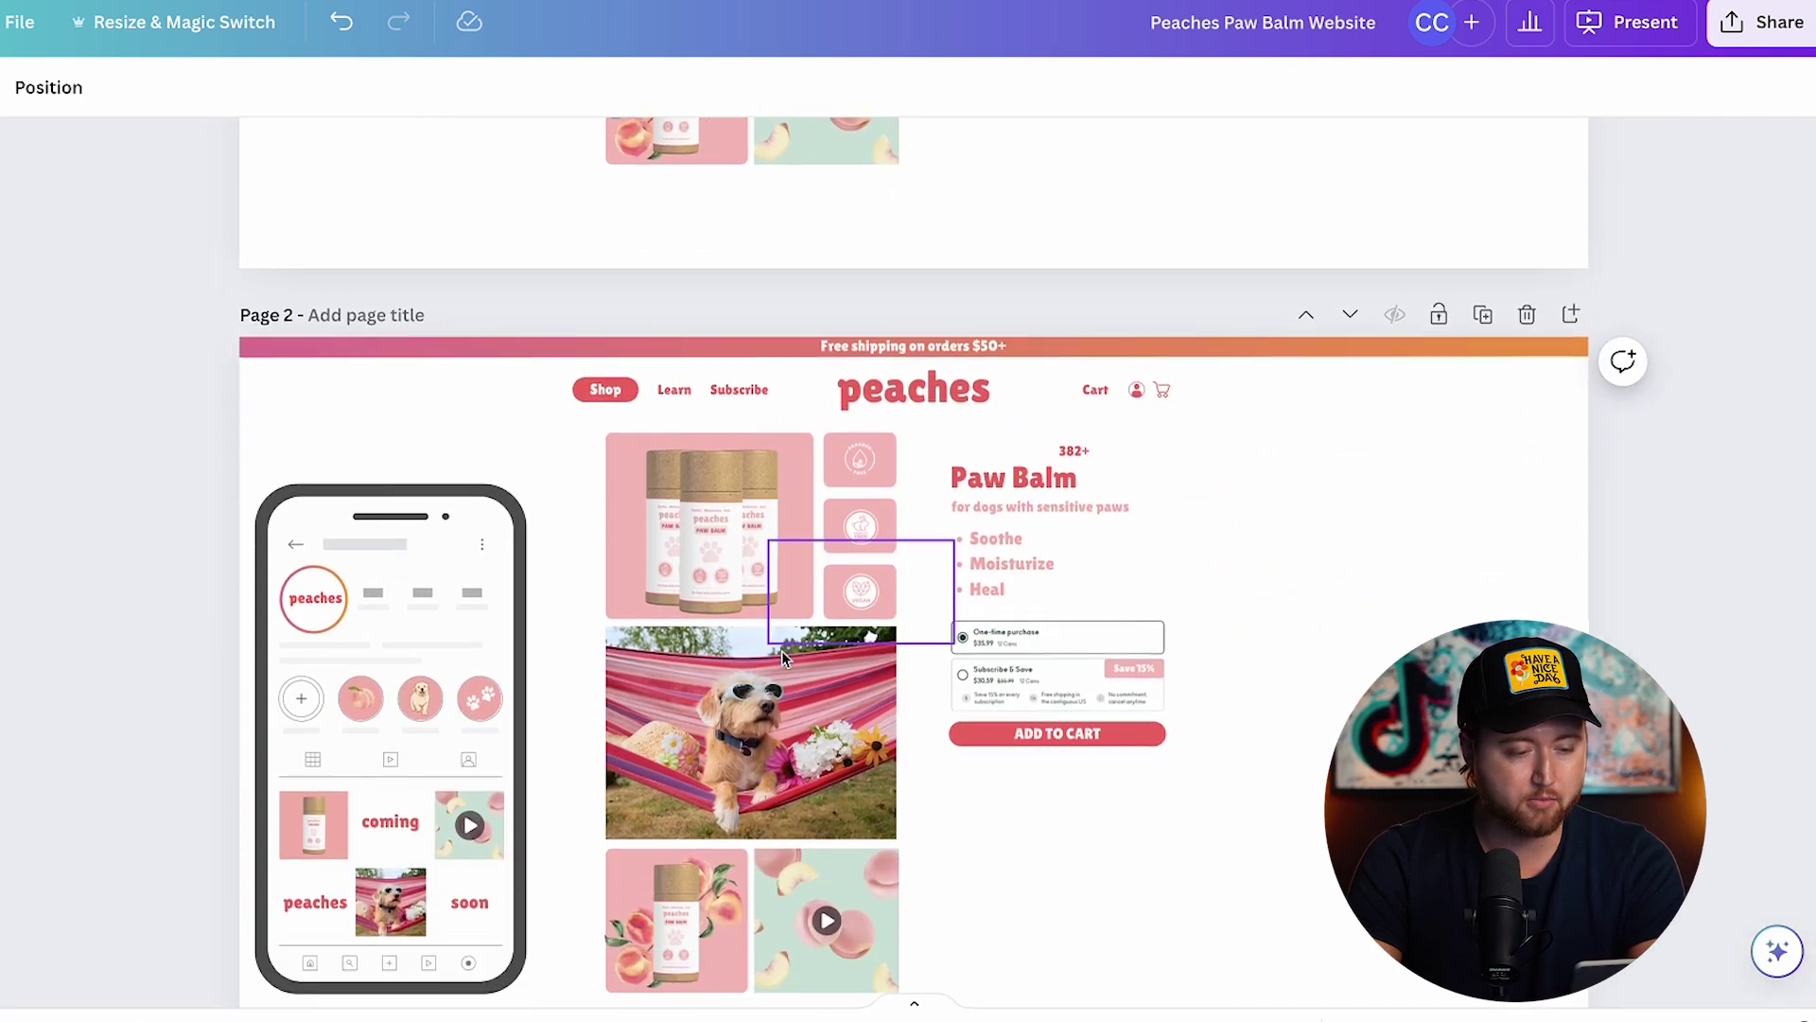
pyautogui.scroll(3, 393, 768)
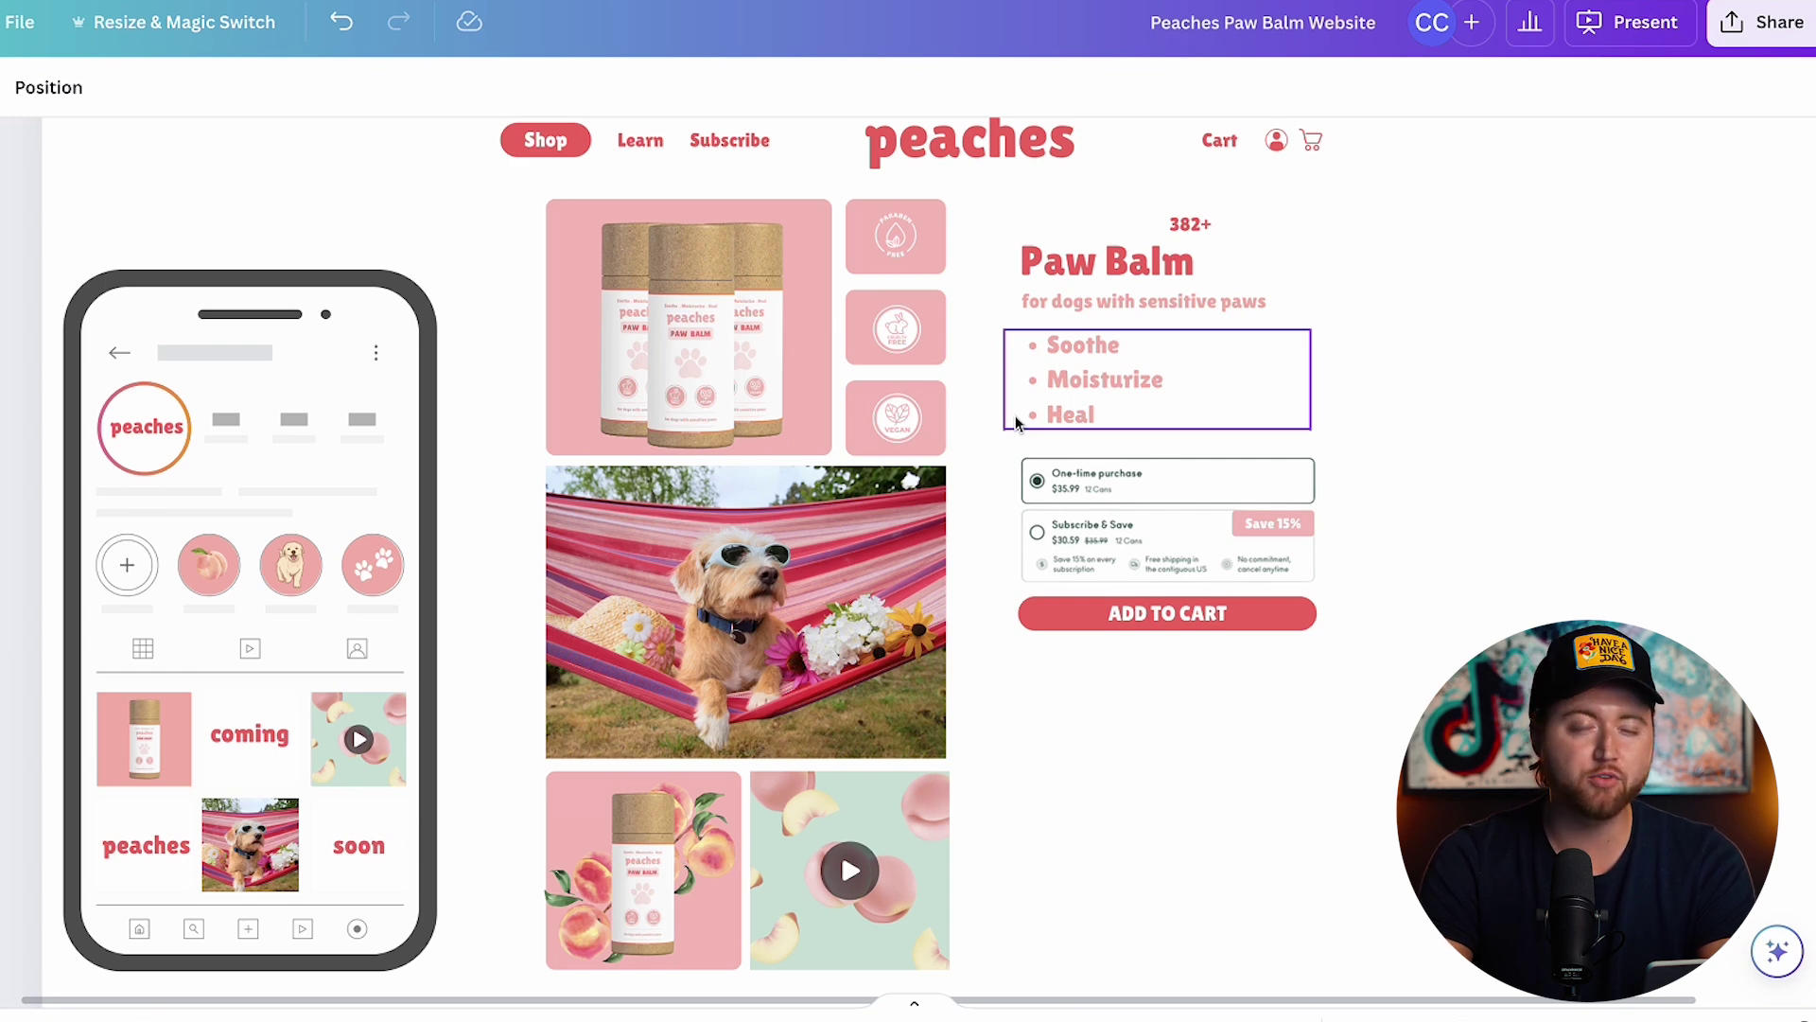
pyautogui.scroll(2, 1014, 416)
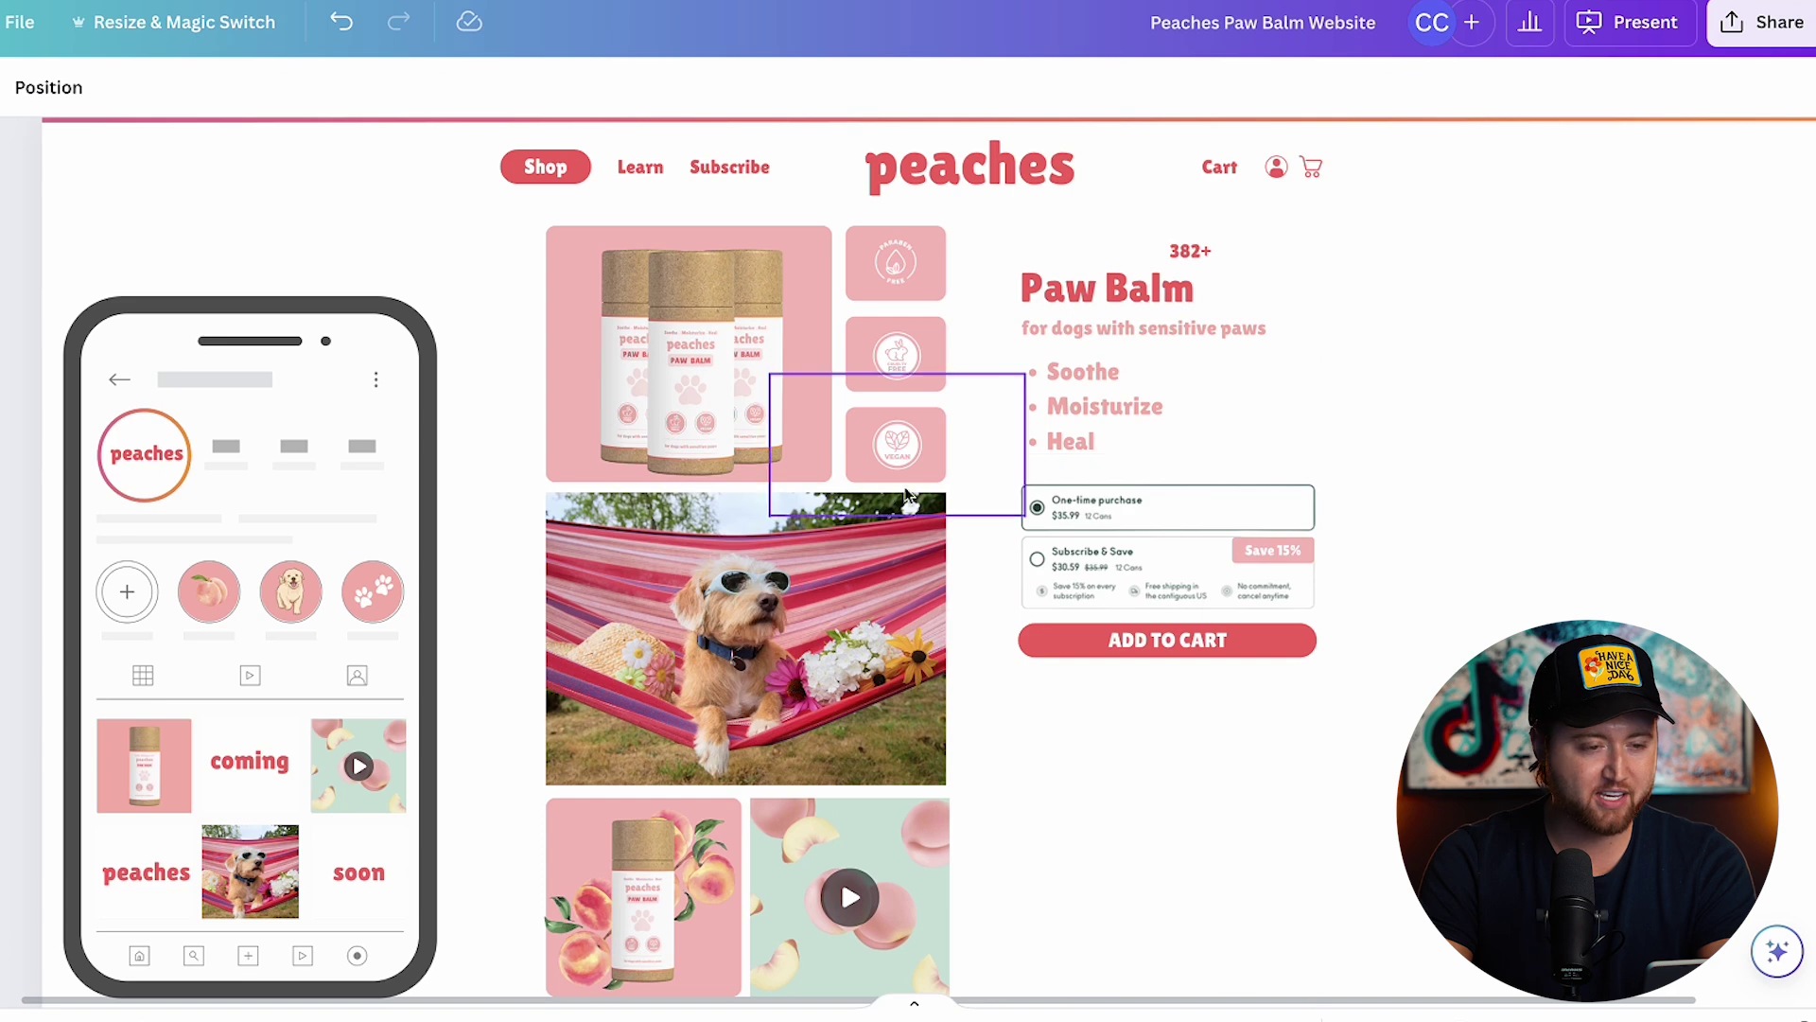
pyautogui.scroll(-1, 846, 498)
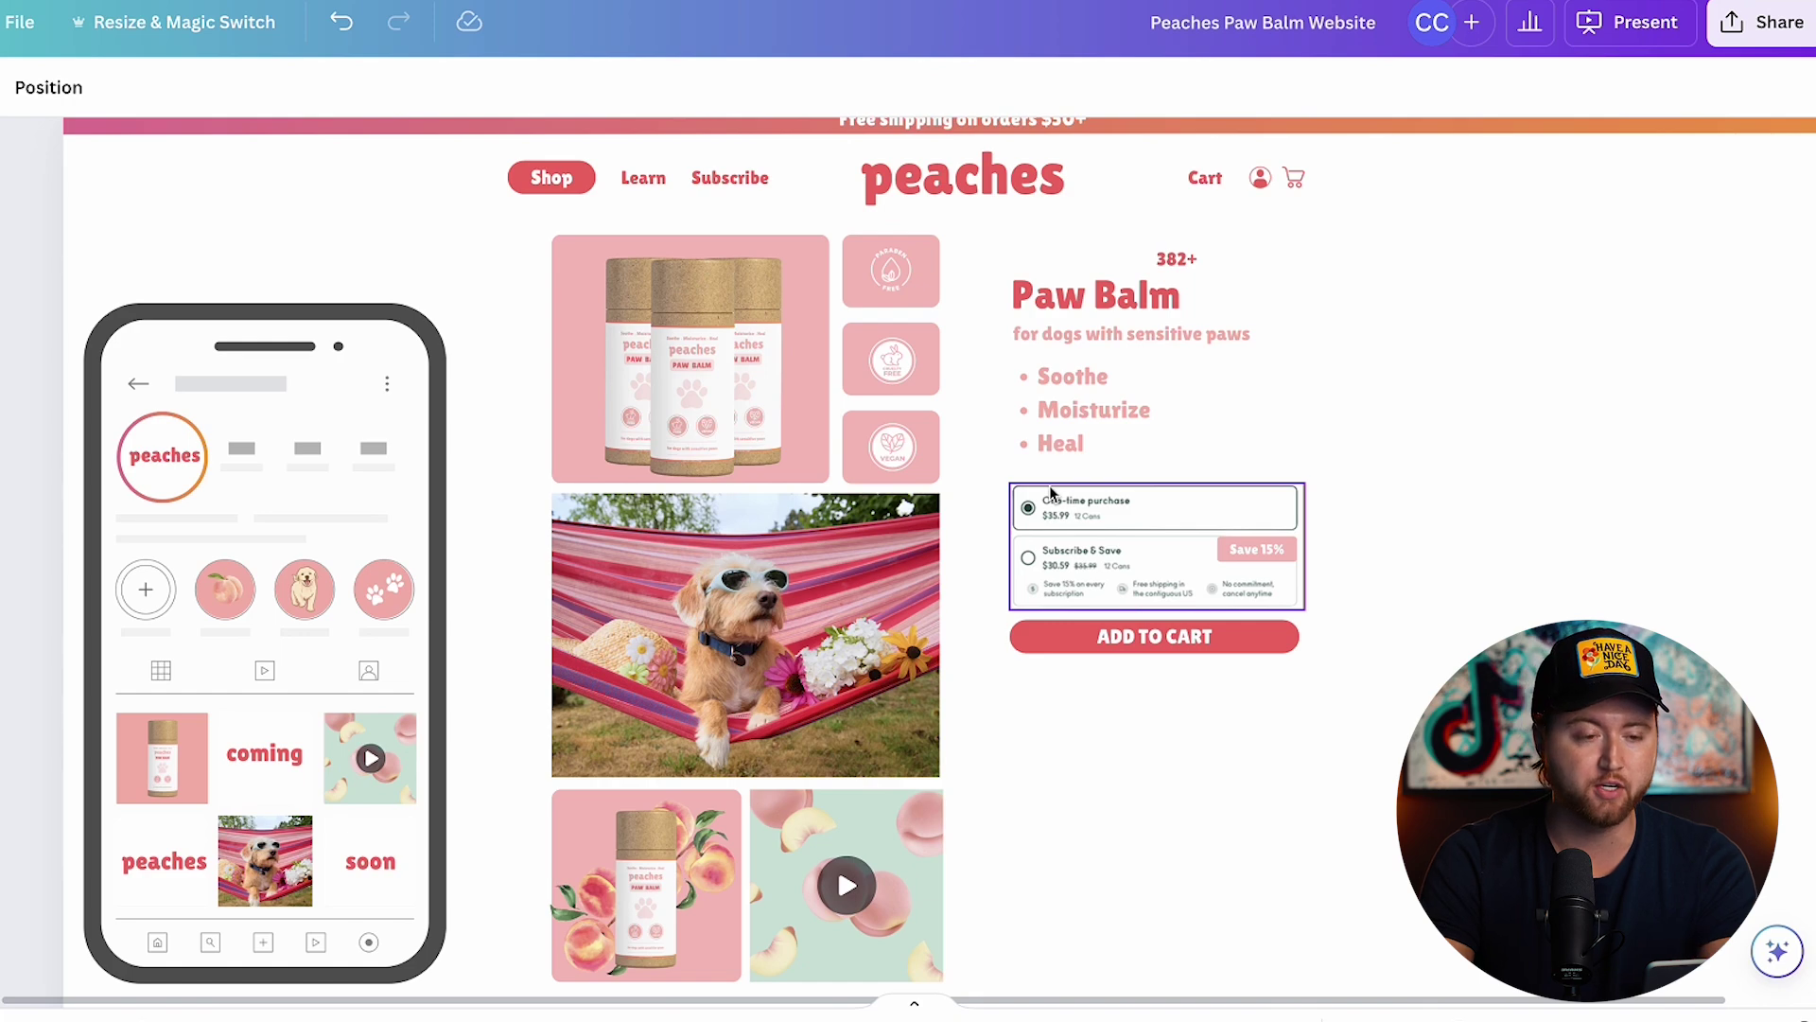
pyautogui.scroll(-3, 1048, 487)
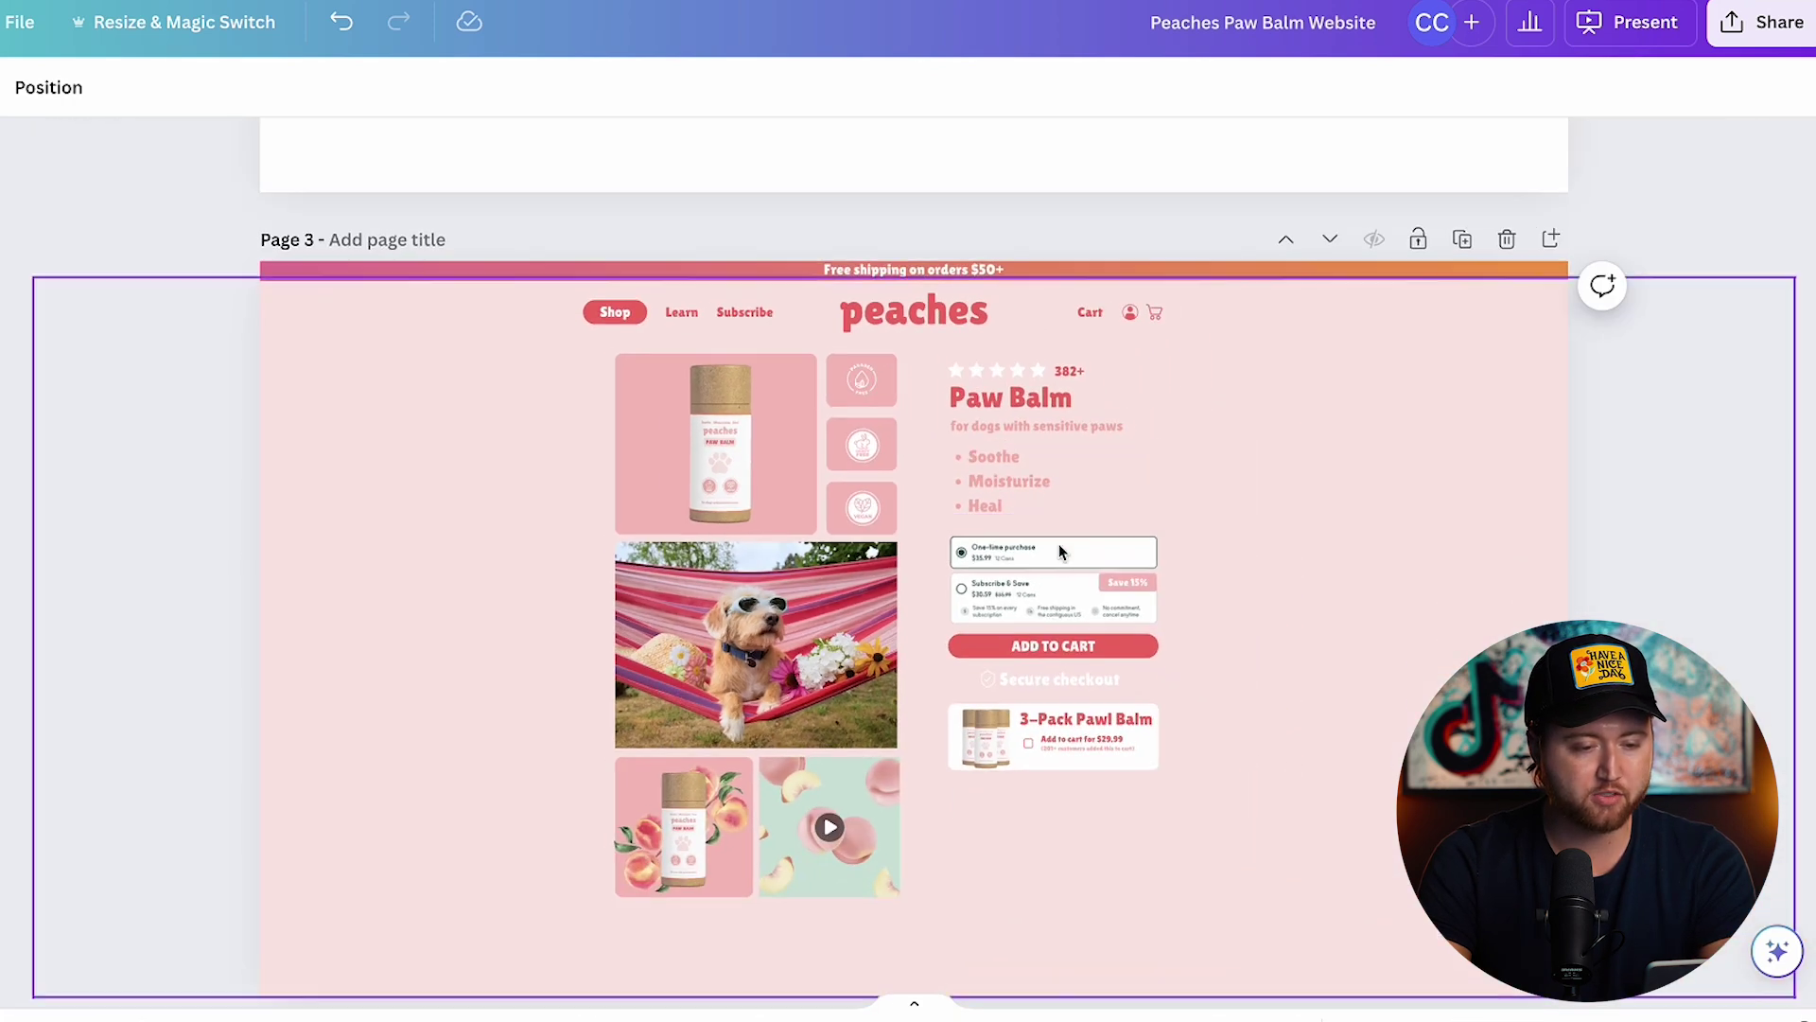
pyautogui.scroll(-1, 1059, 548)
pyautogui.scroll(2, 1058, 543)
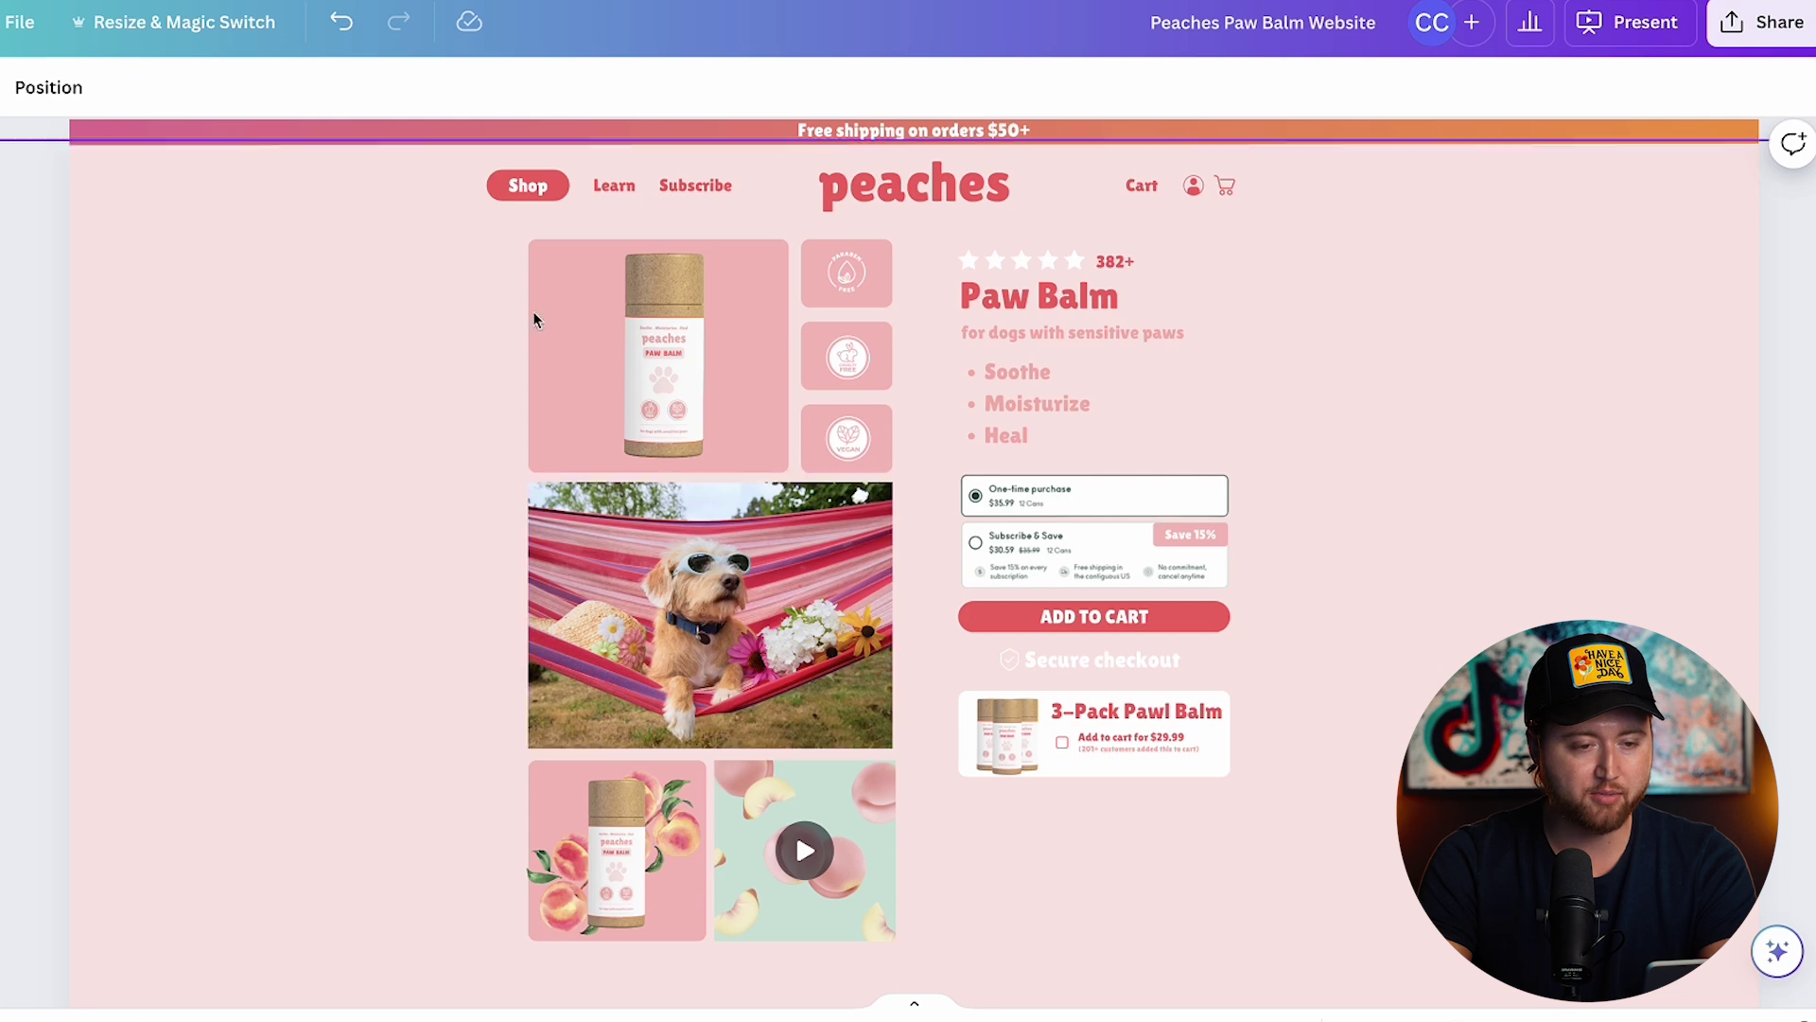
pyautogui.scroll(-3, 857, 537)
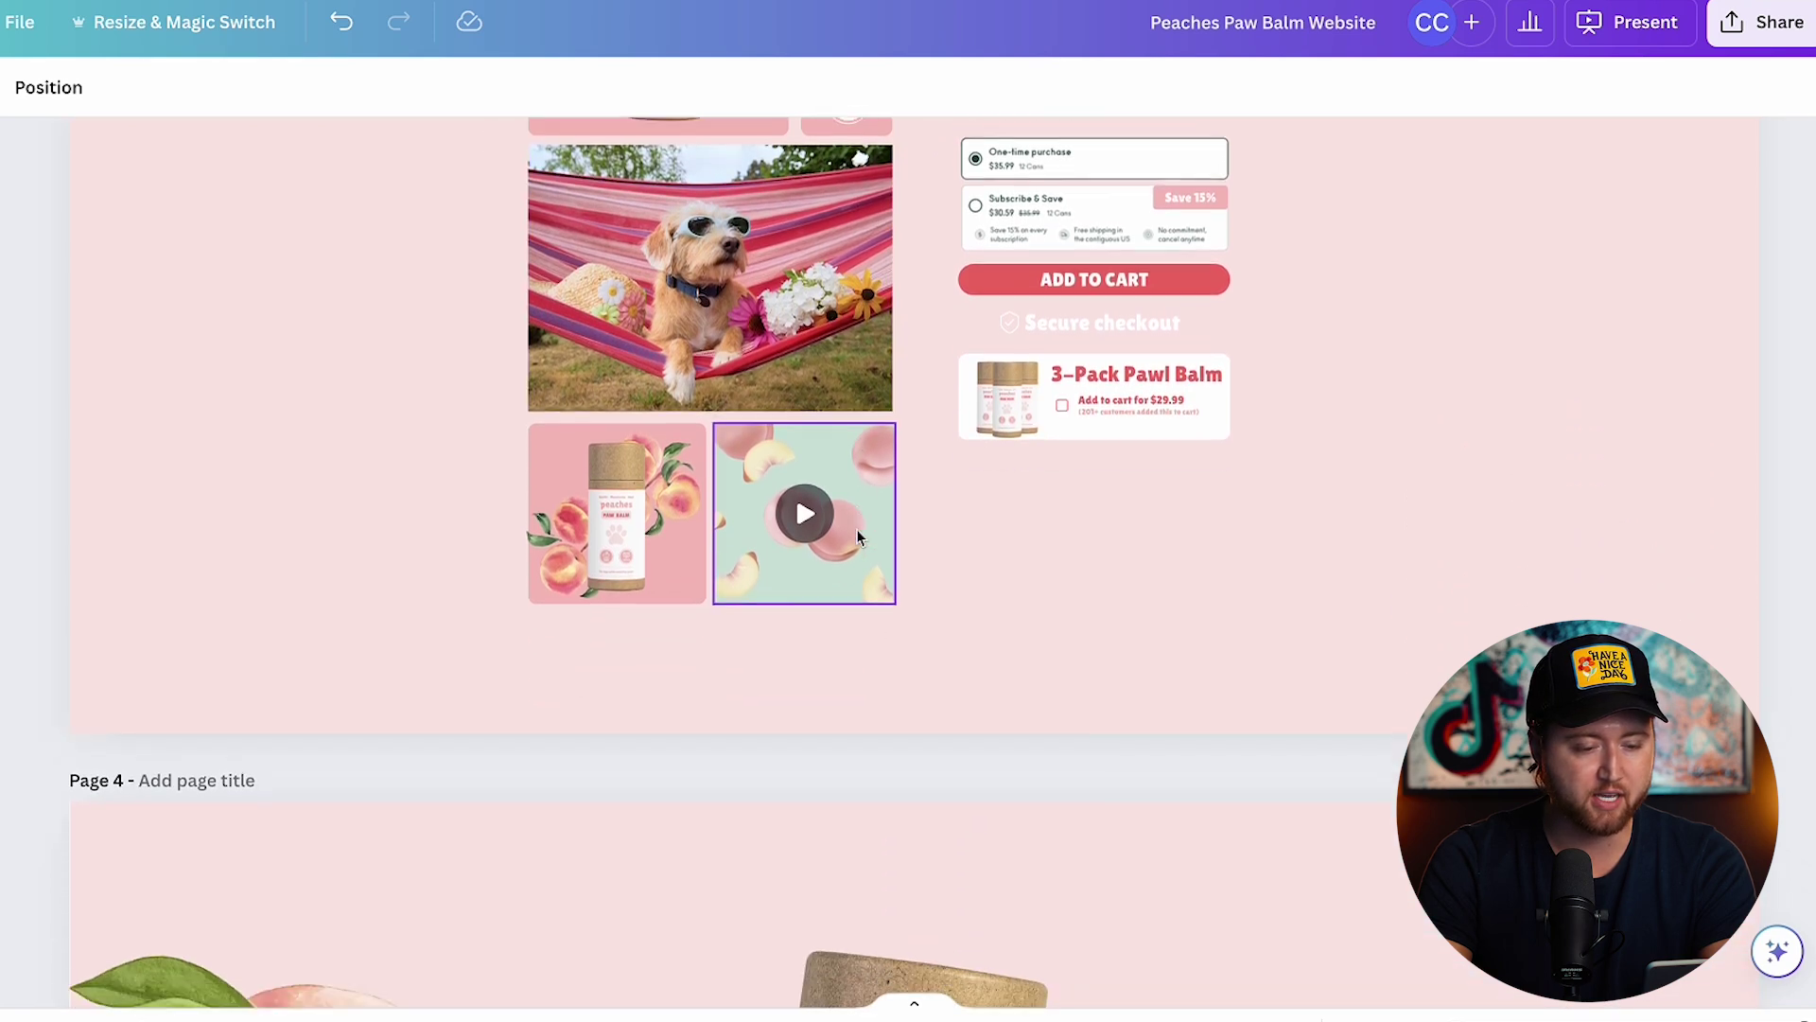
pyautogui.scroll(-3, 860, 531)
pyautogui.scroll(-2, 908, 689)
pyautogui.scroll(-2, 908, 690)
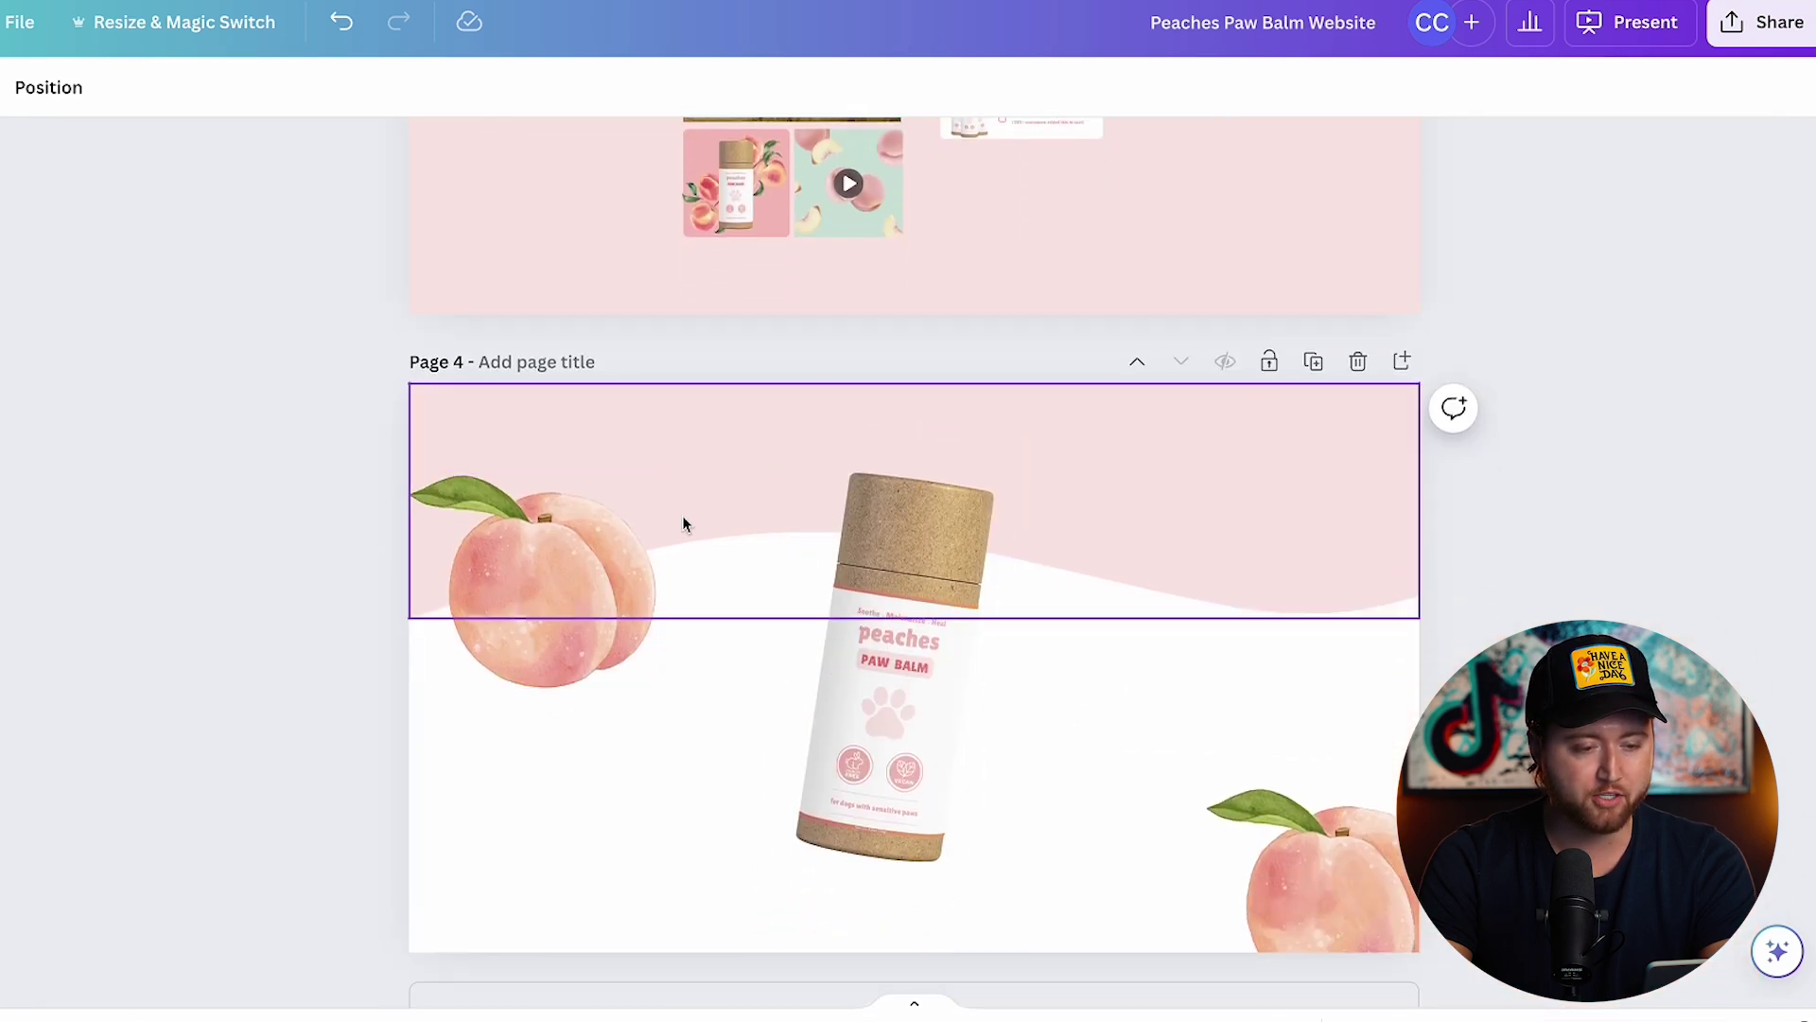
pyautogui.scroll(4, 1025, 429)
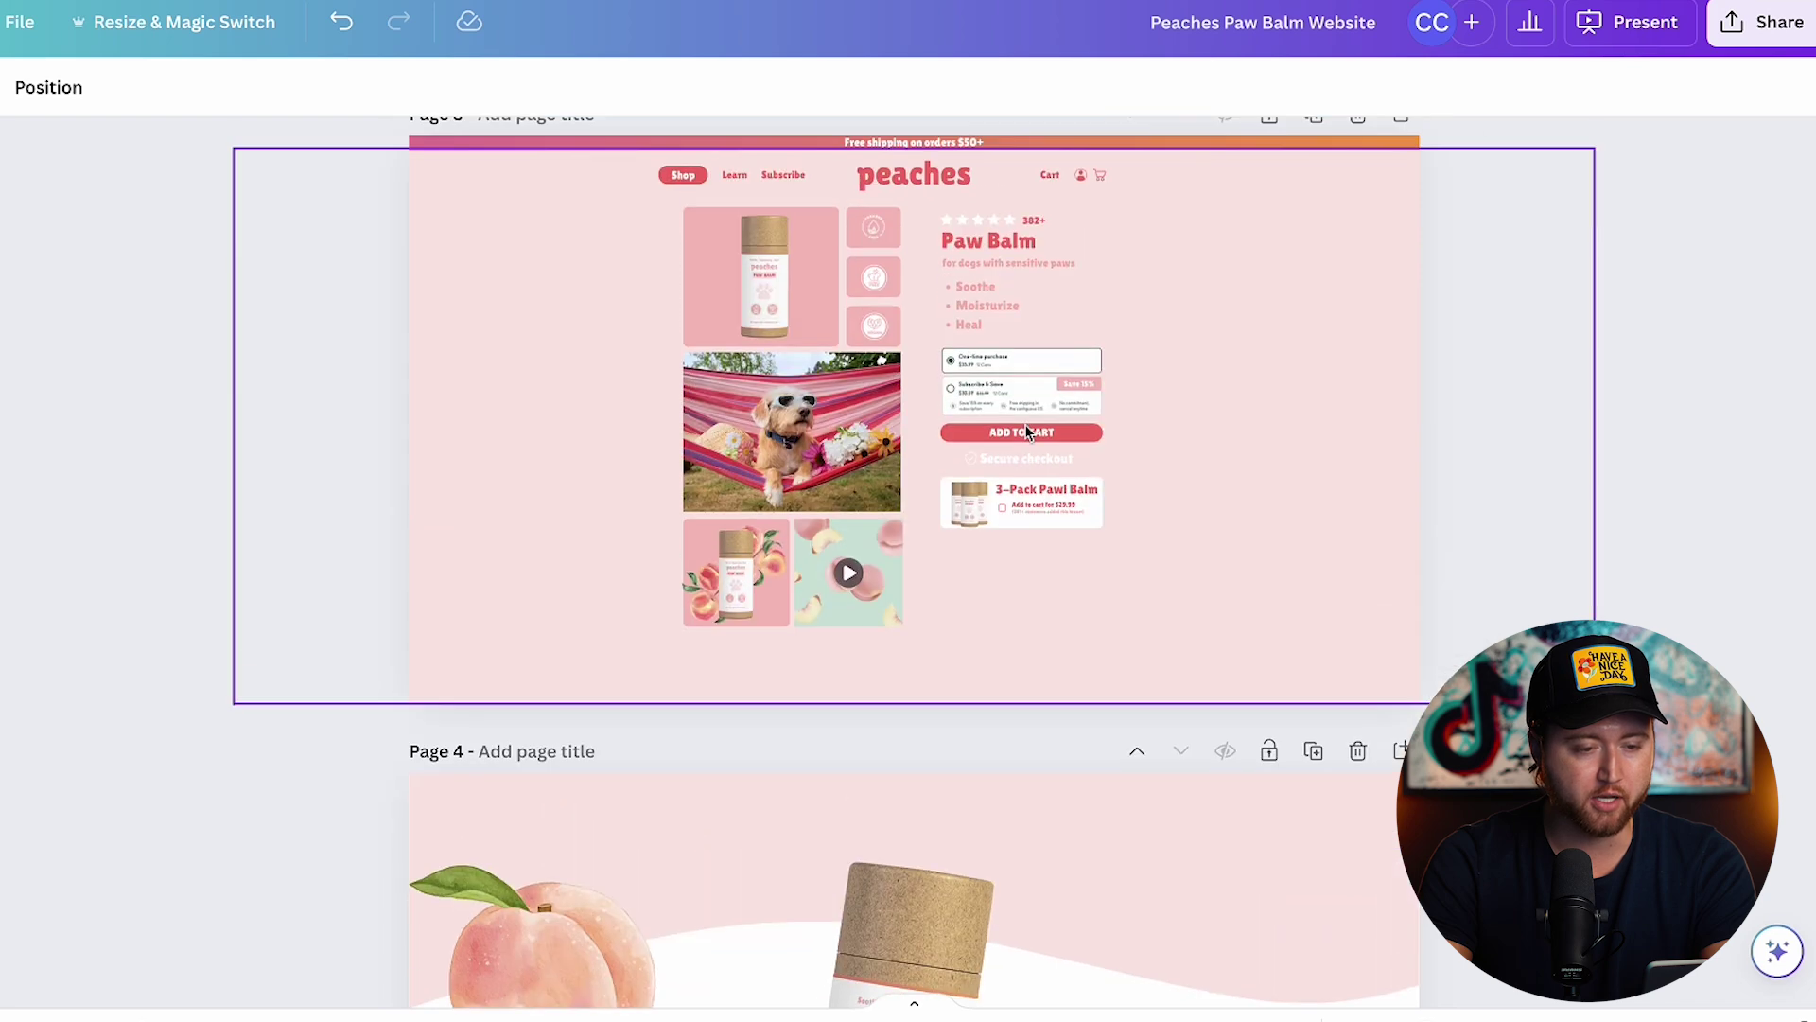
pyautogui.scroll(5, 1024, 424)
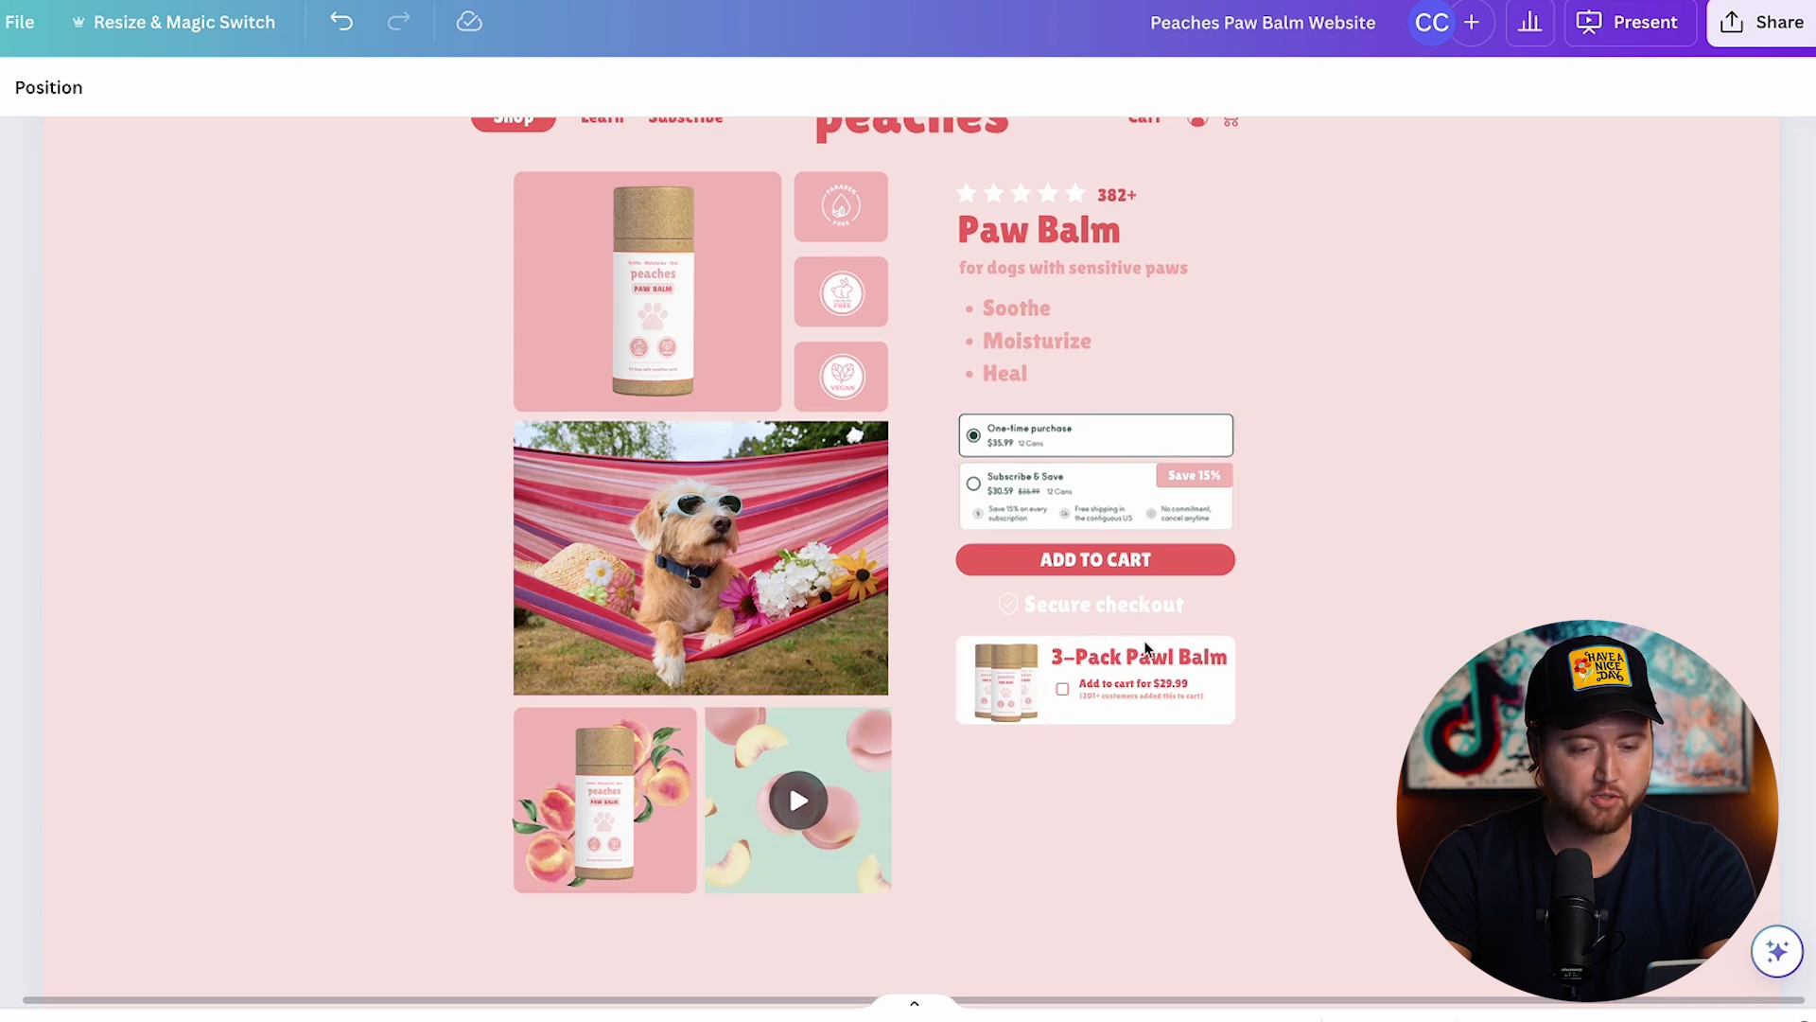
pyautogui.scroll(1, 1069, 514)
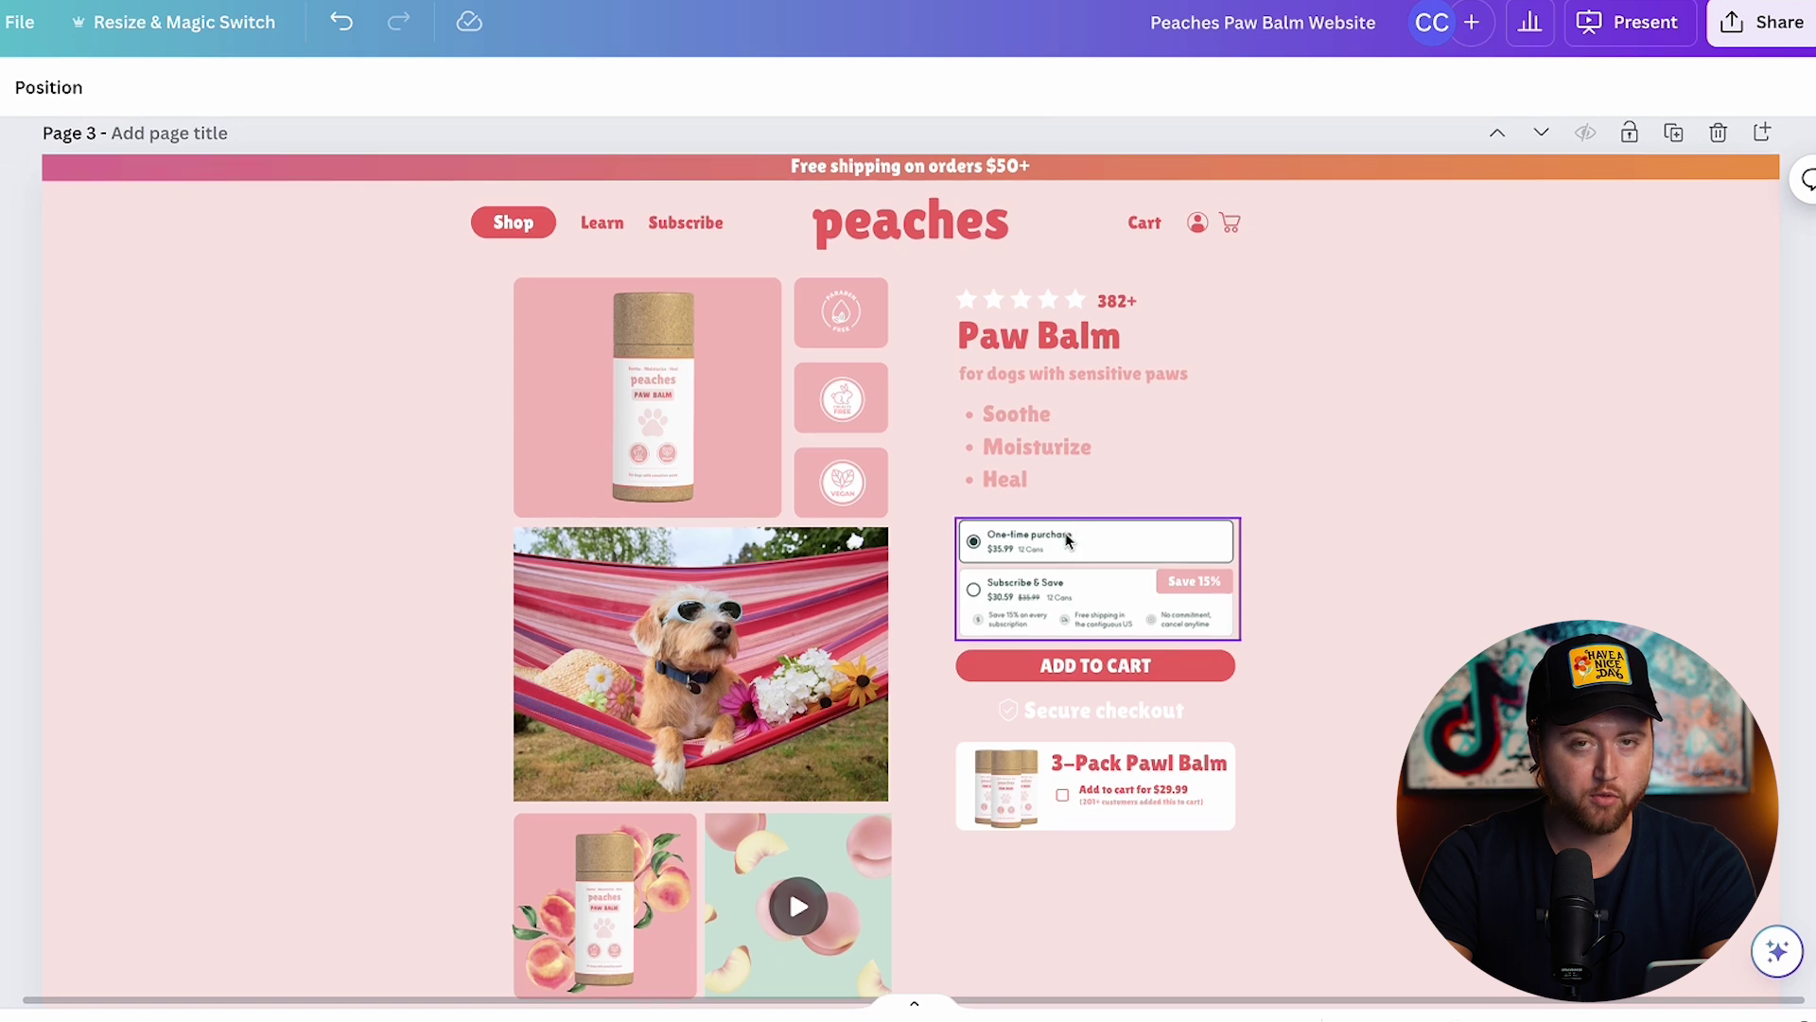
pyautogui.scroll(-1, 1065, 532)
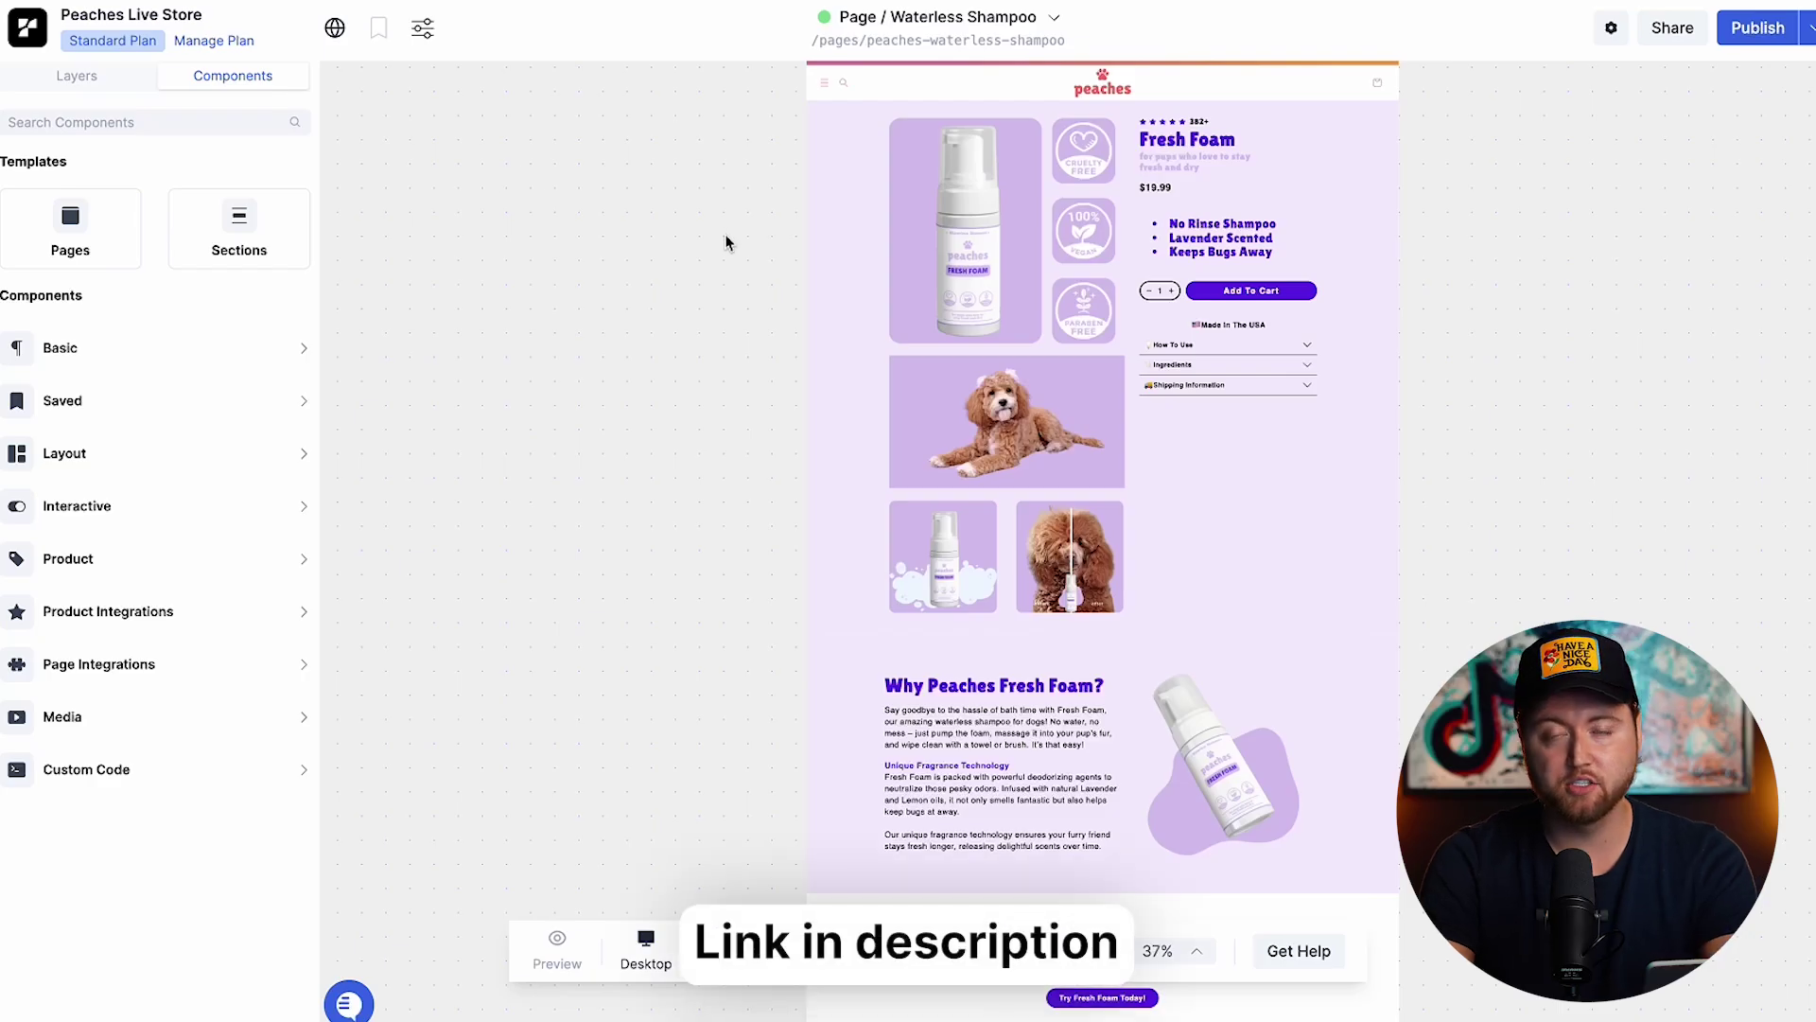
# Check the Waterless Shampoo page in Mobile view, then return to Desktop view
pyautogui.click(960, 305)
pyautogui.click(676, 396)
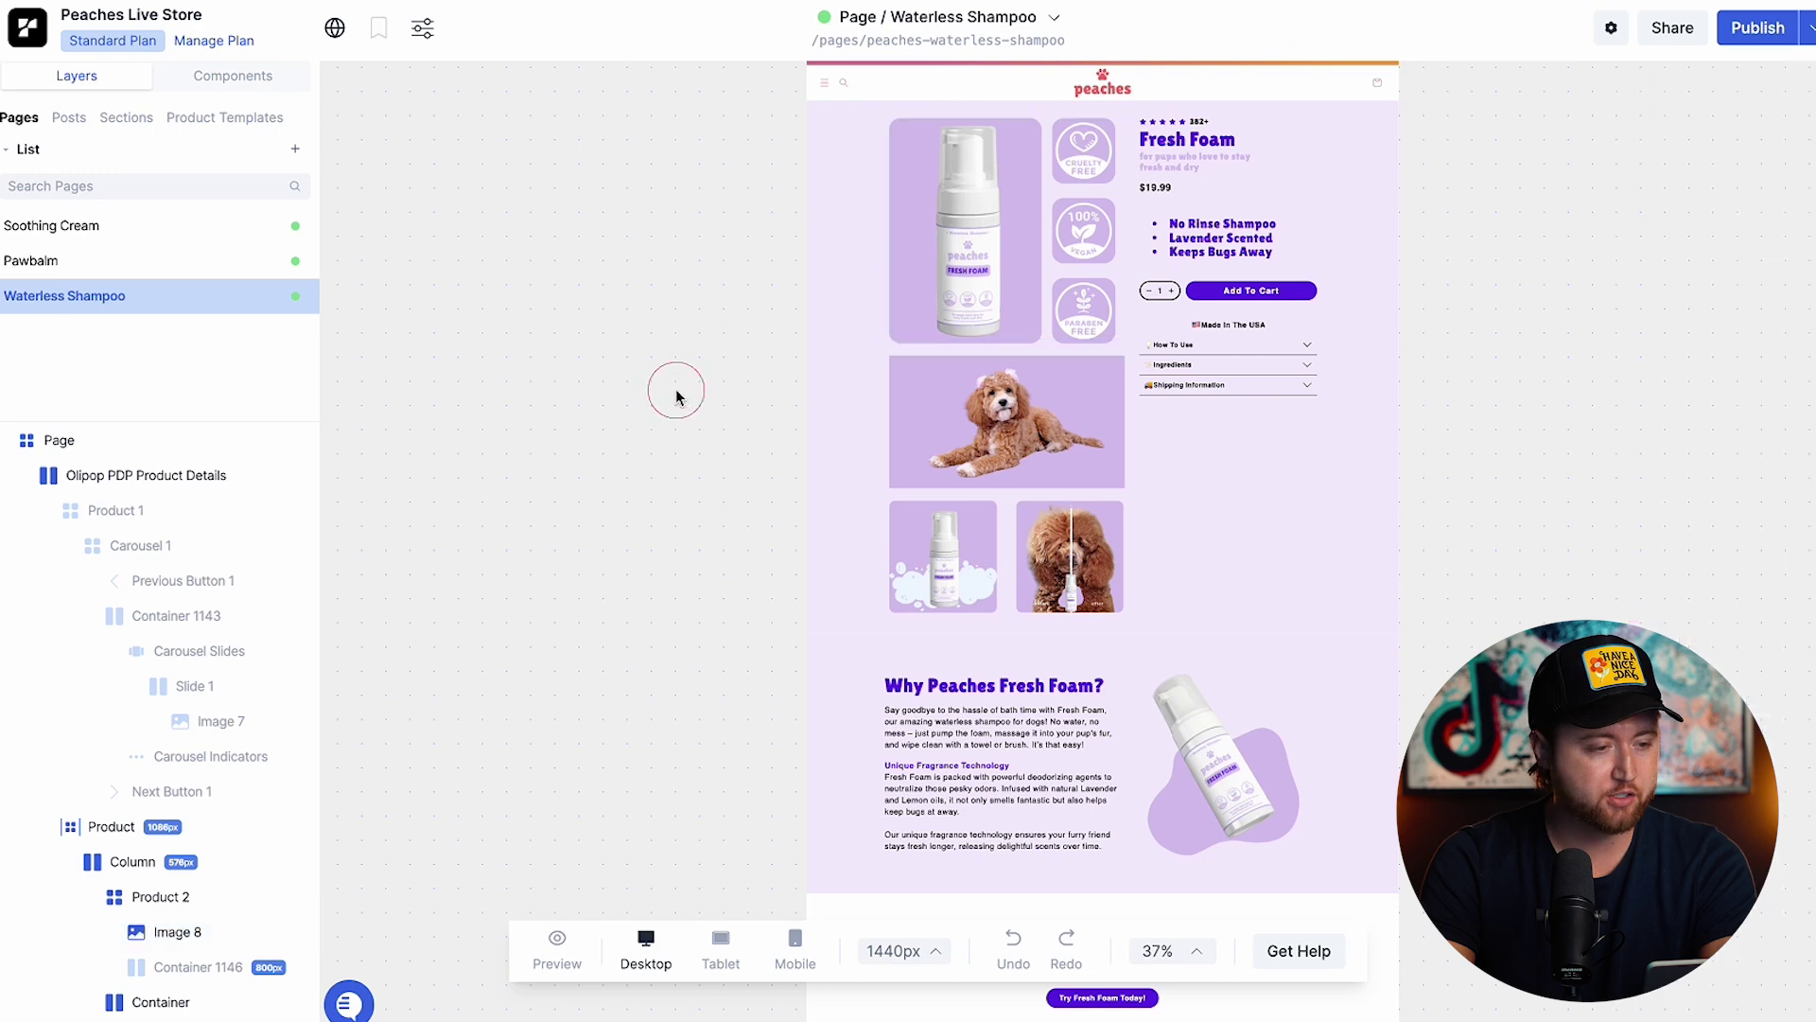
pyautogui.click(263, 92)
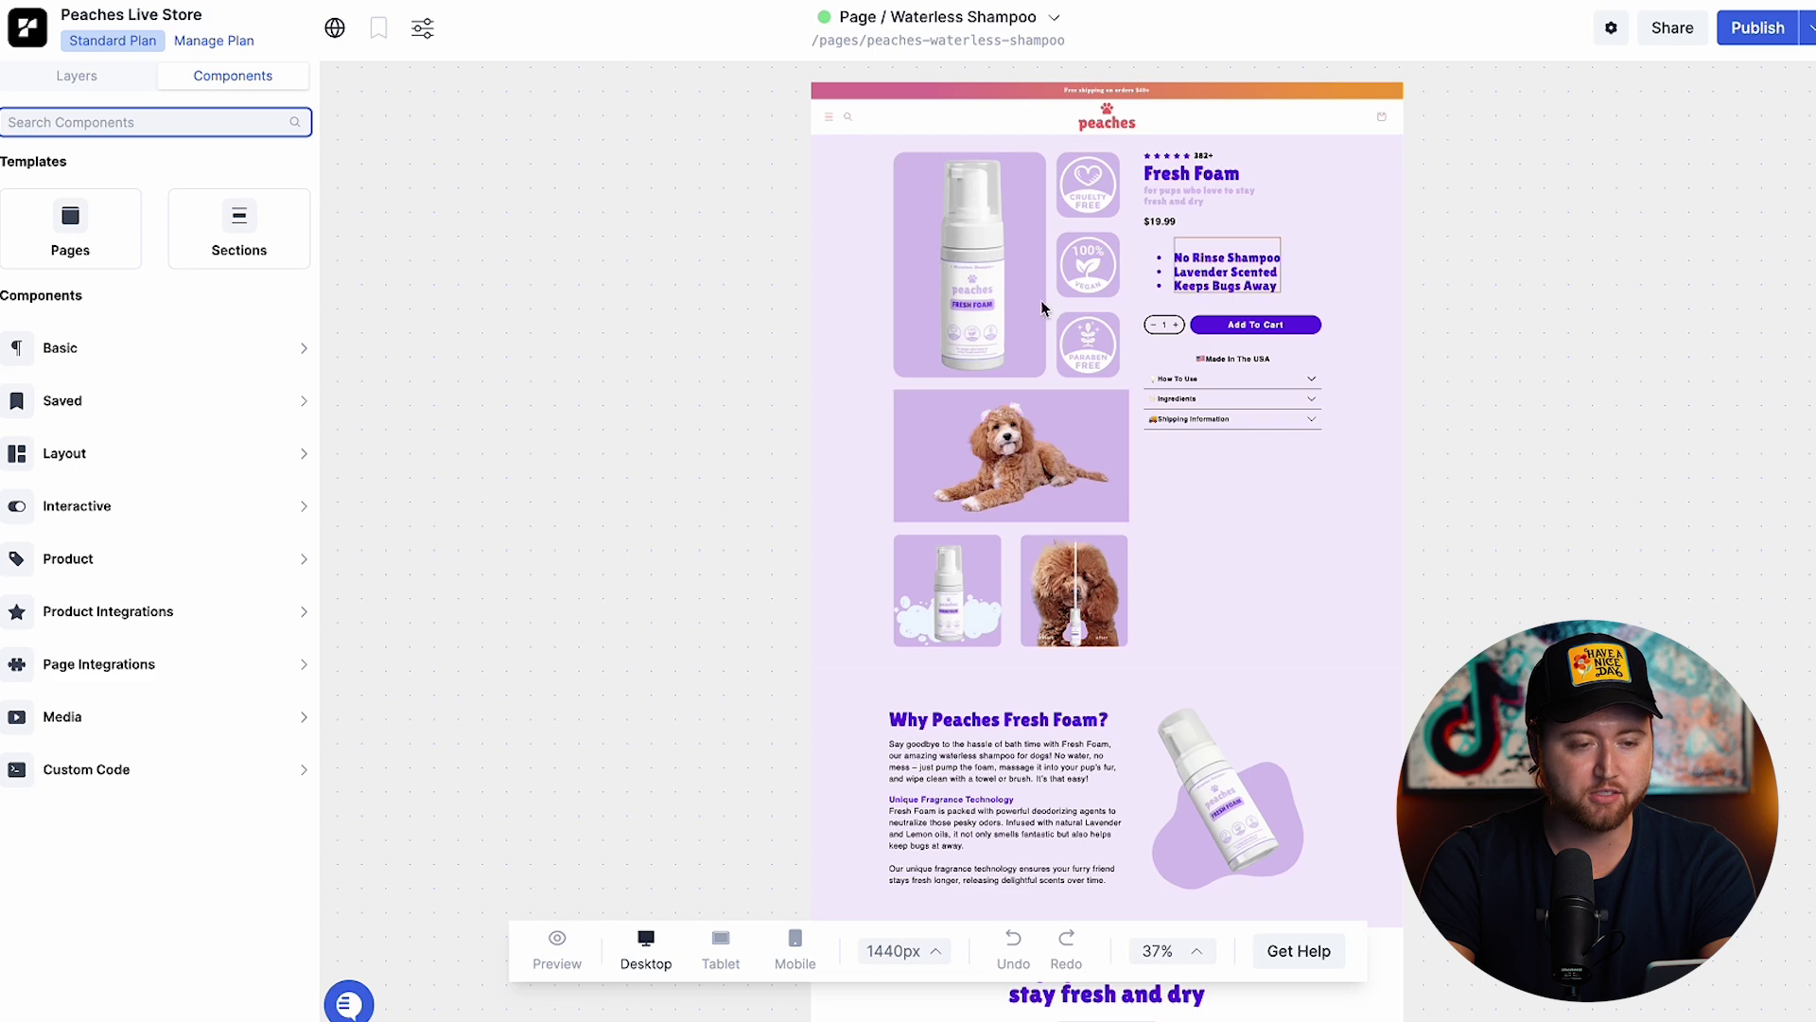
pyautogui.click(794, 946)
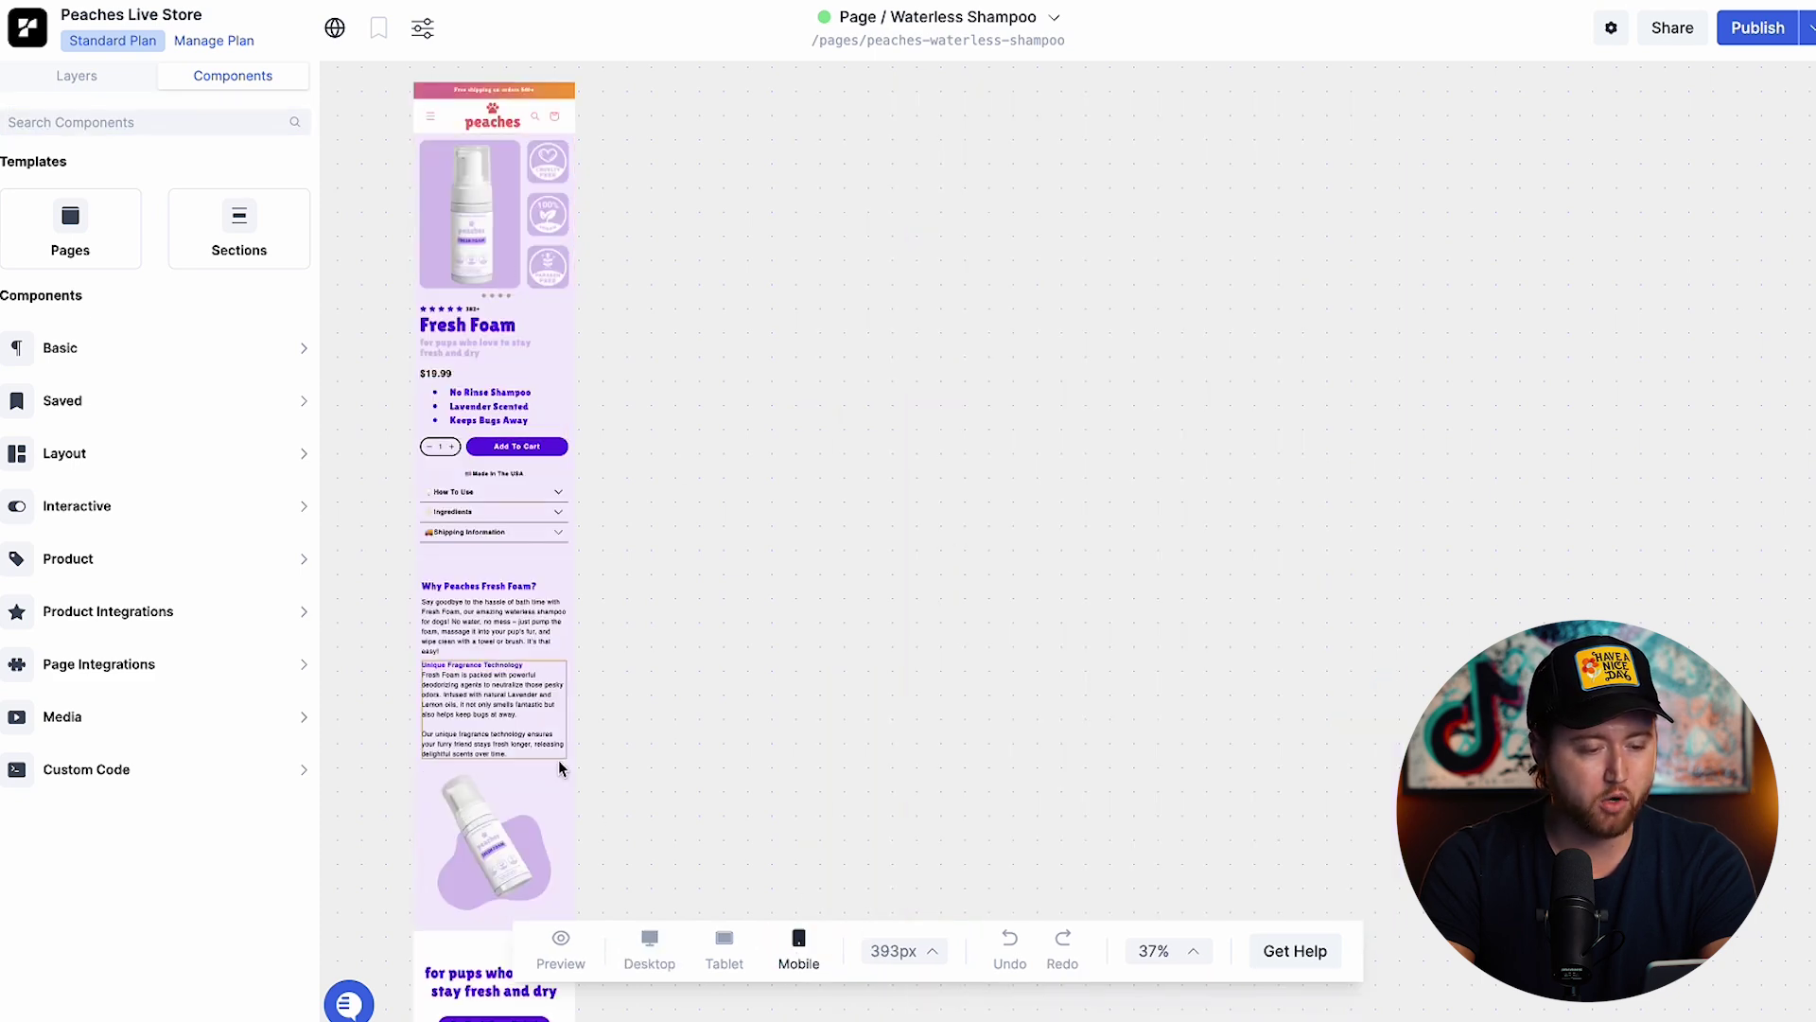
pyautogui.click(647, 941)
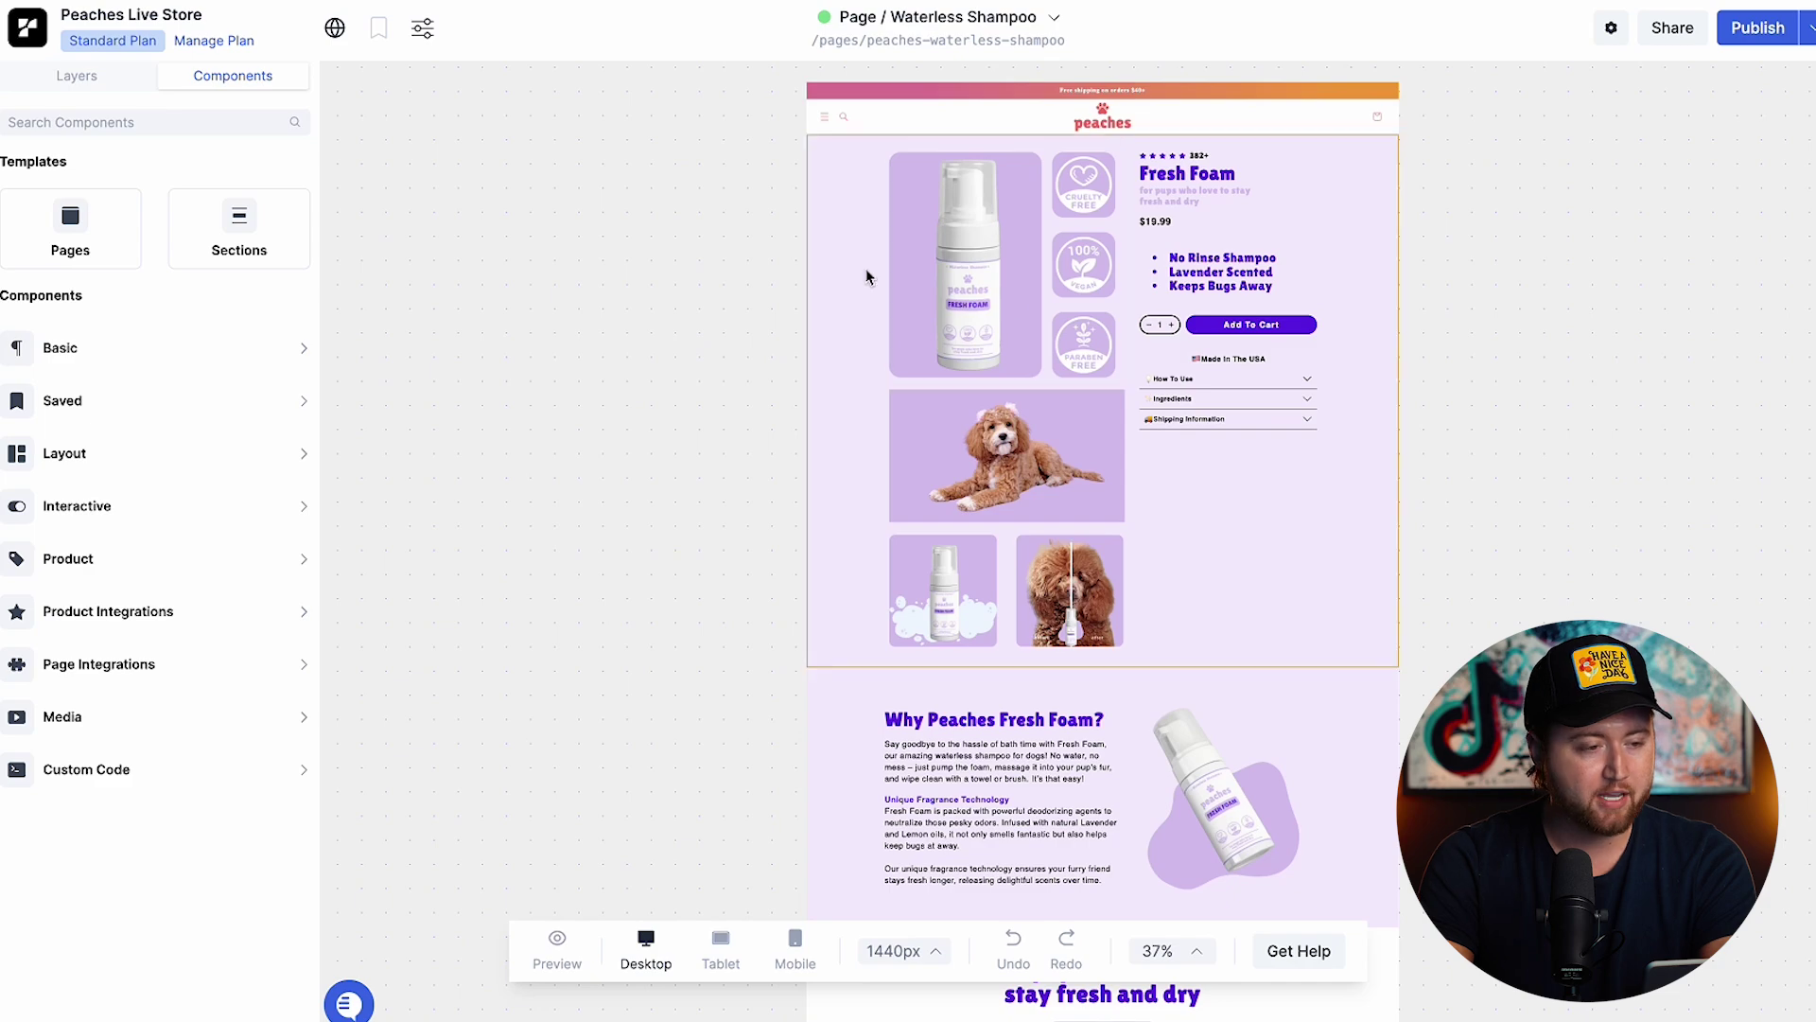
# Browse the ready-made section templates in the Replo Marketplace
pyautogui.click(238, 206)
pyautogui.scroll(-3, 792, 485)
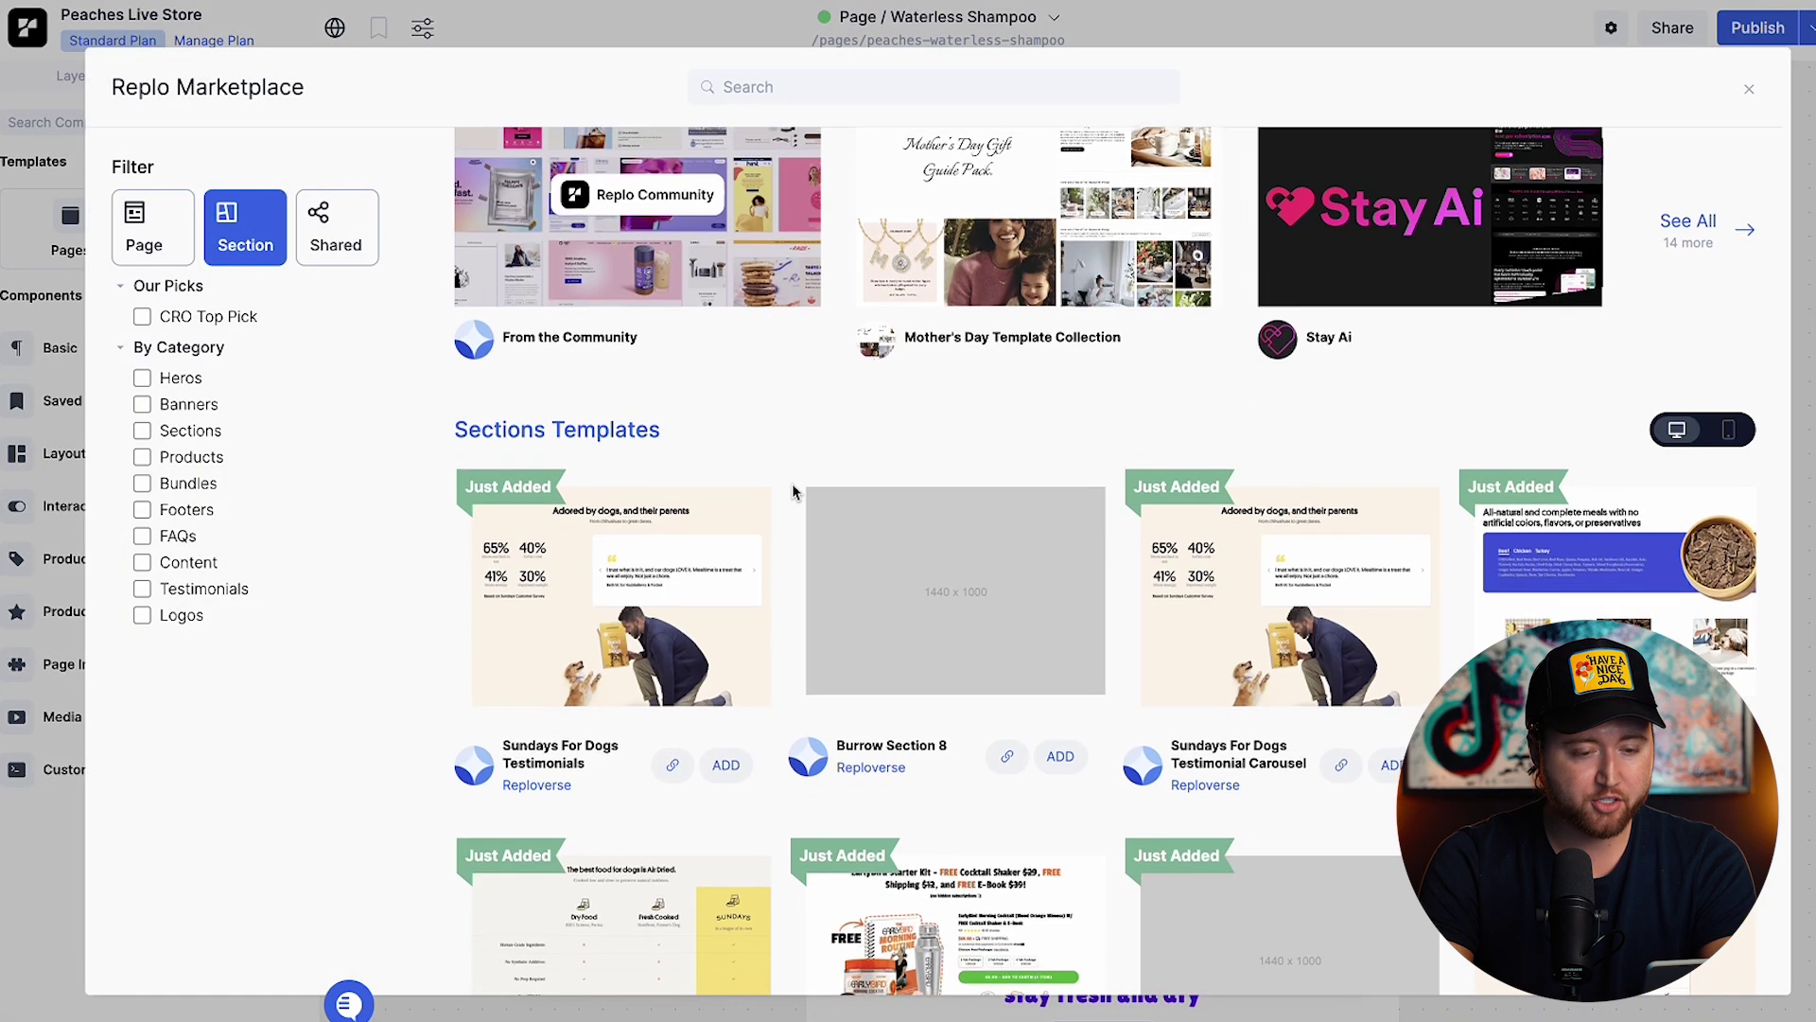
pyautogui.scroll(3, 792, 484)
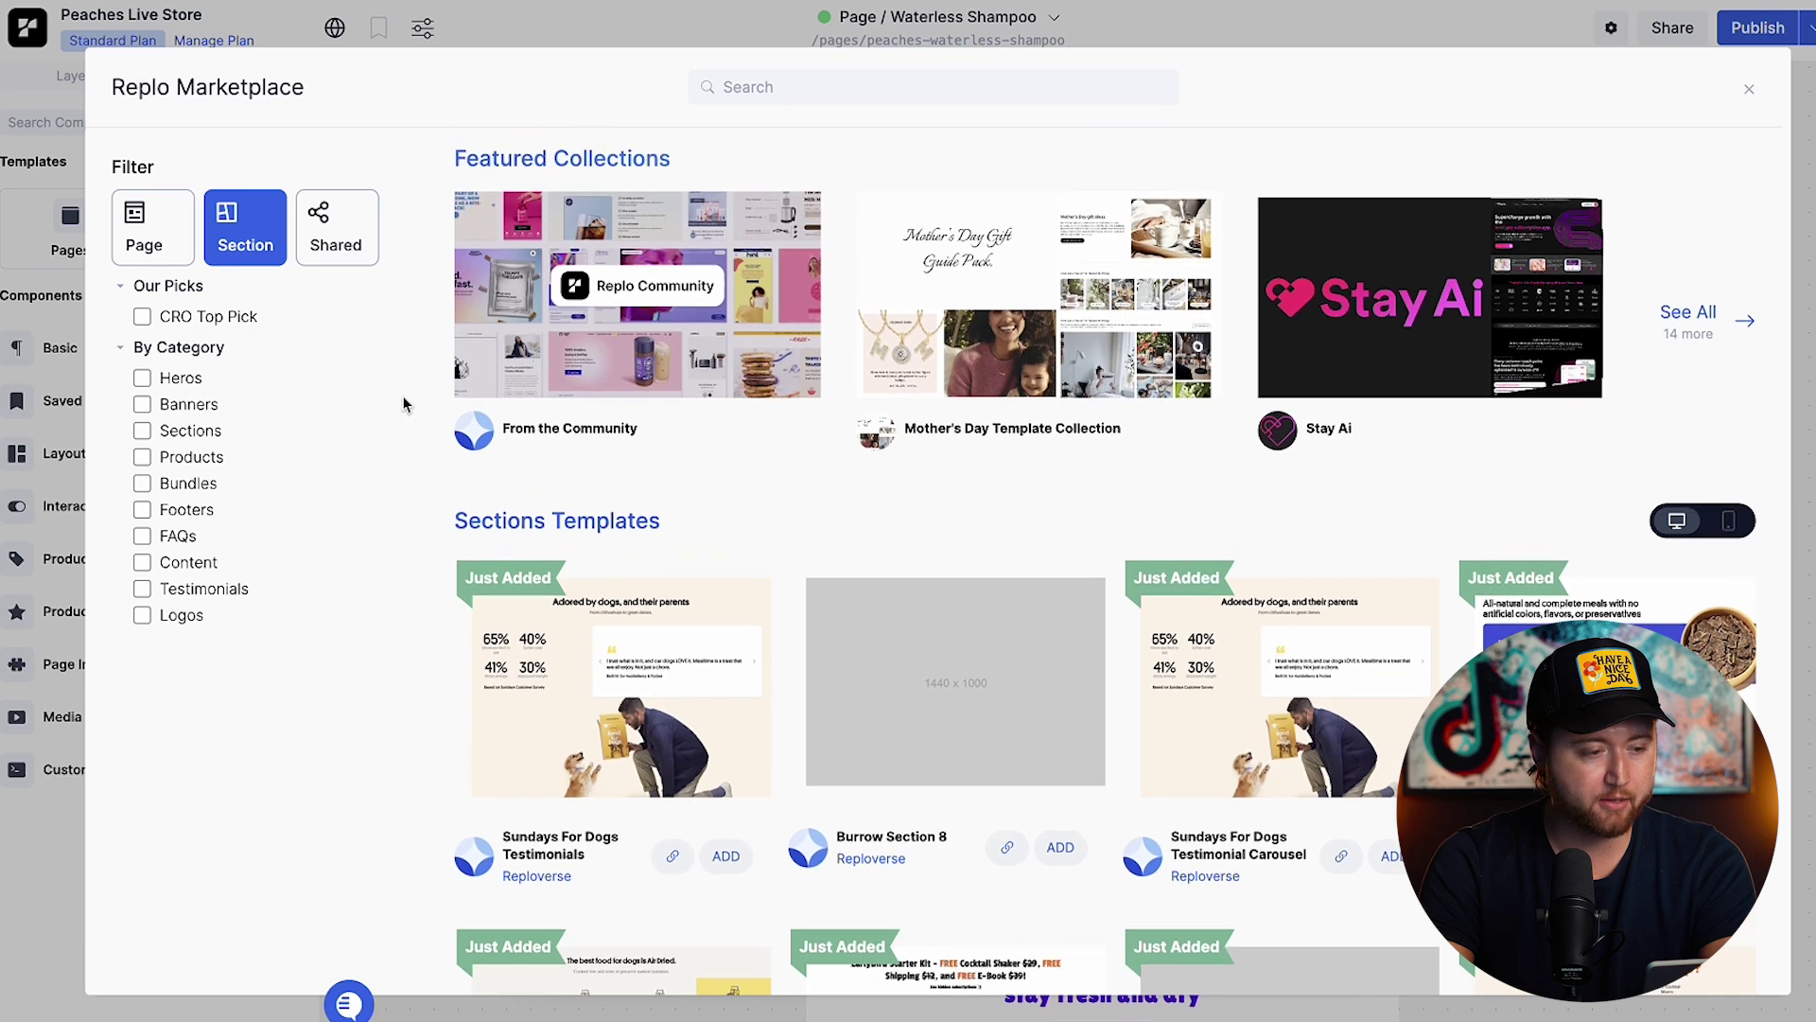
# Scroll through the full-page templates in the Replo Marketplace
pyautogui.click(150, 227)
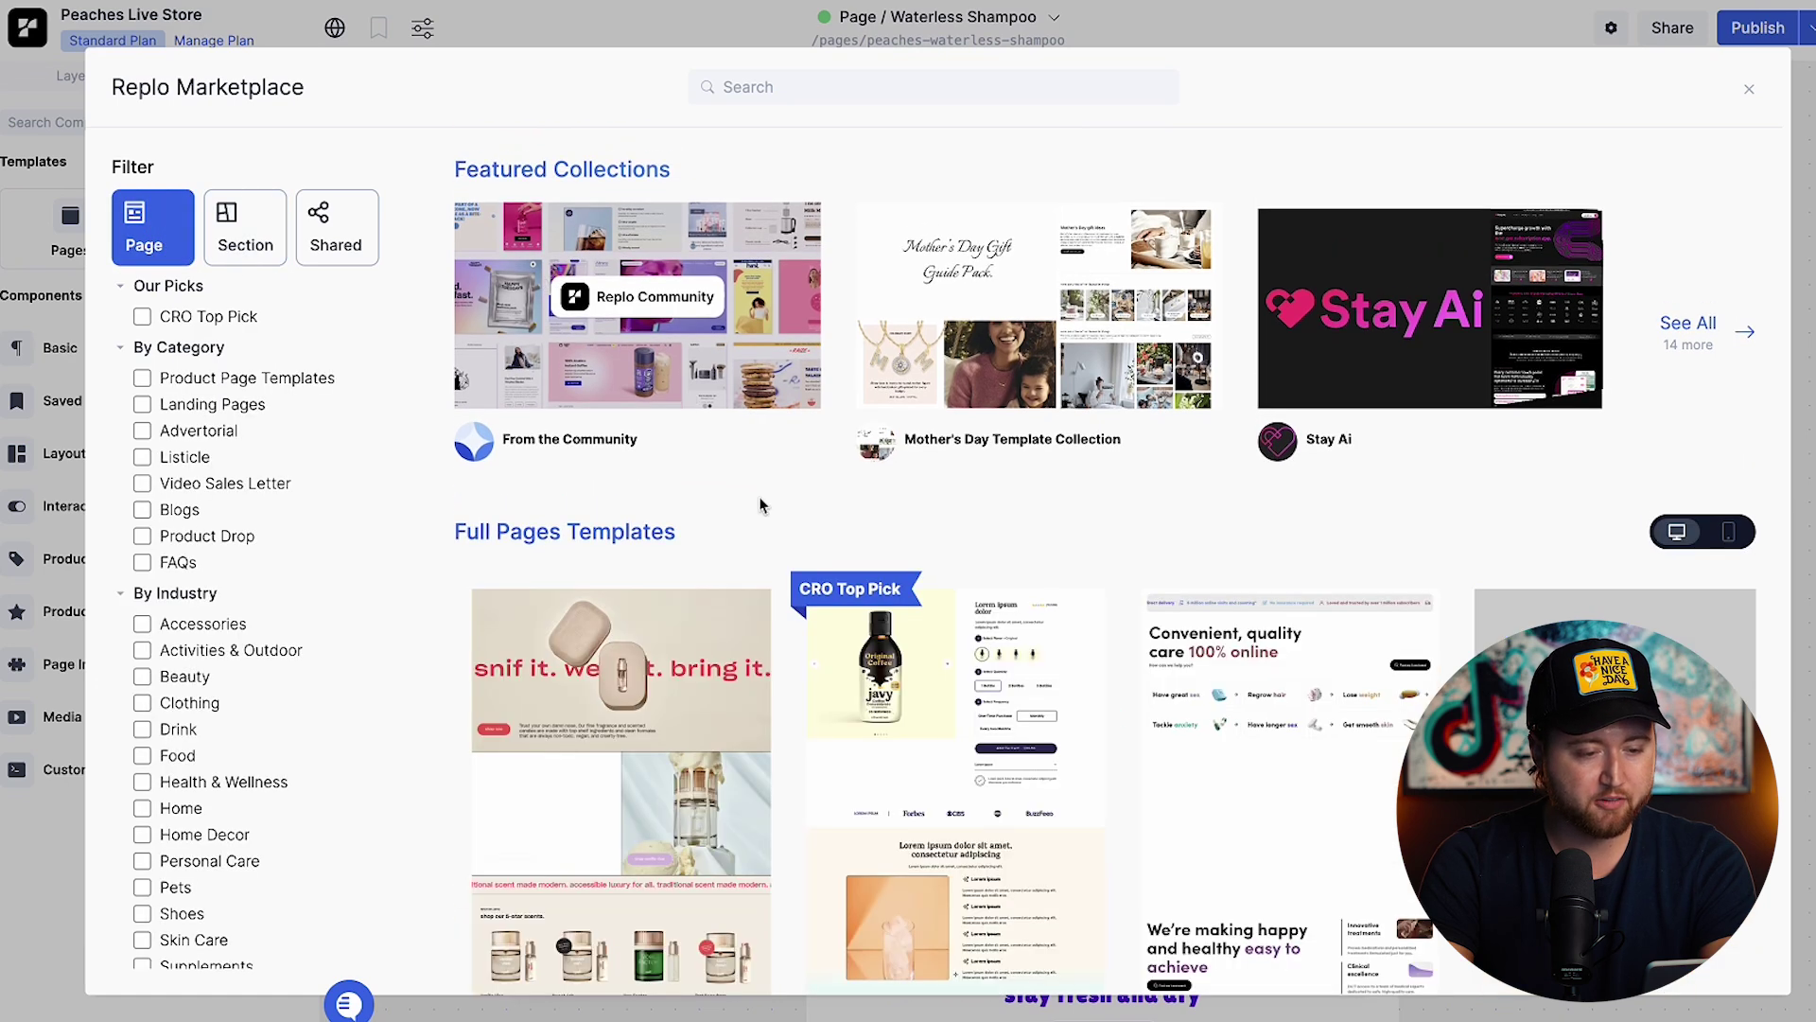
pyautogui.scroll(-2, 759, 505)
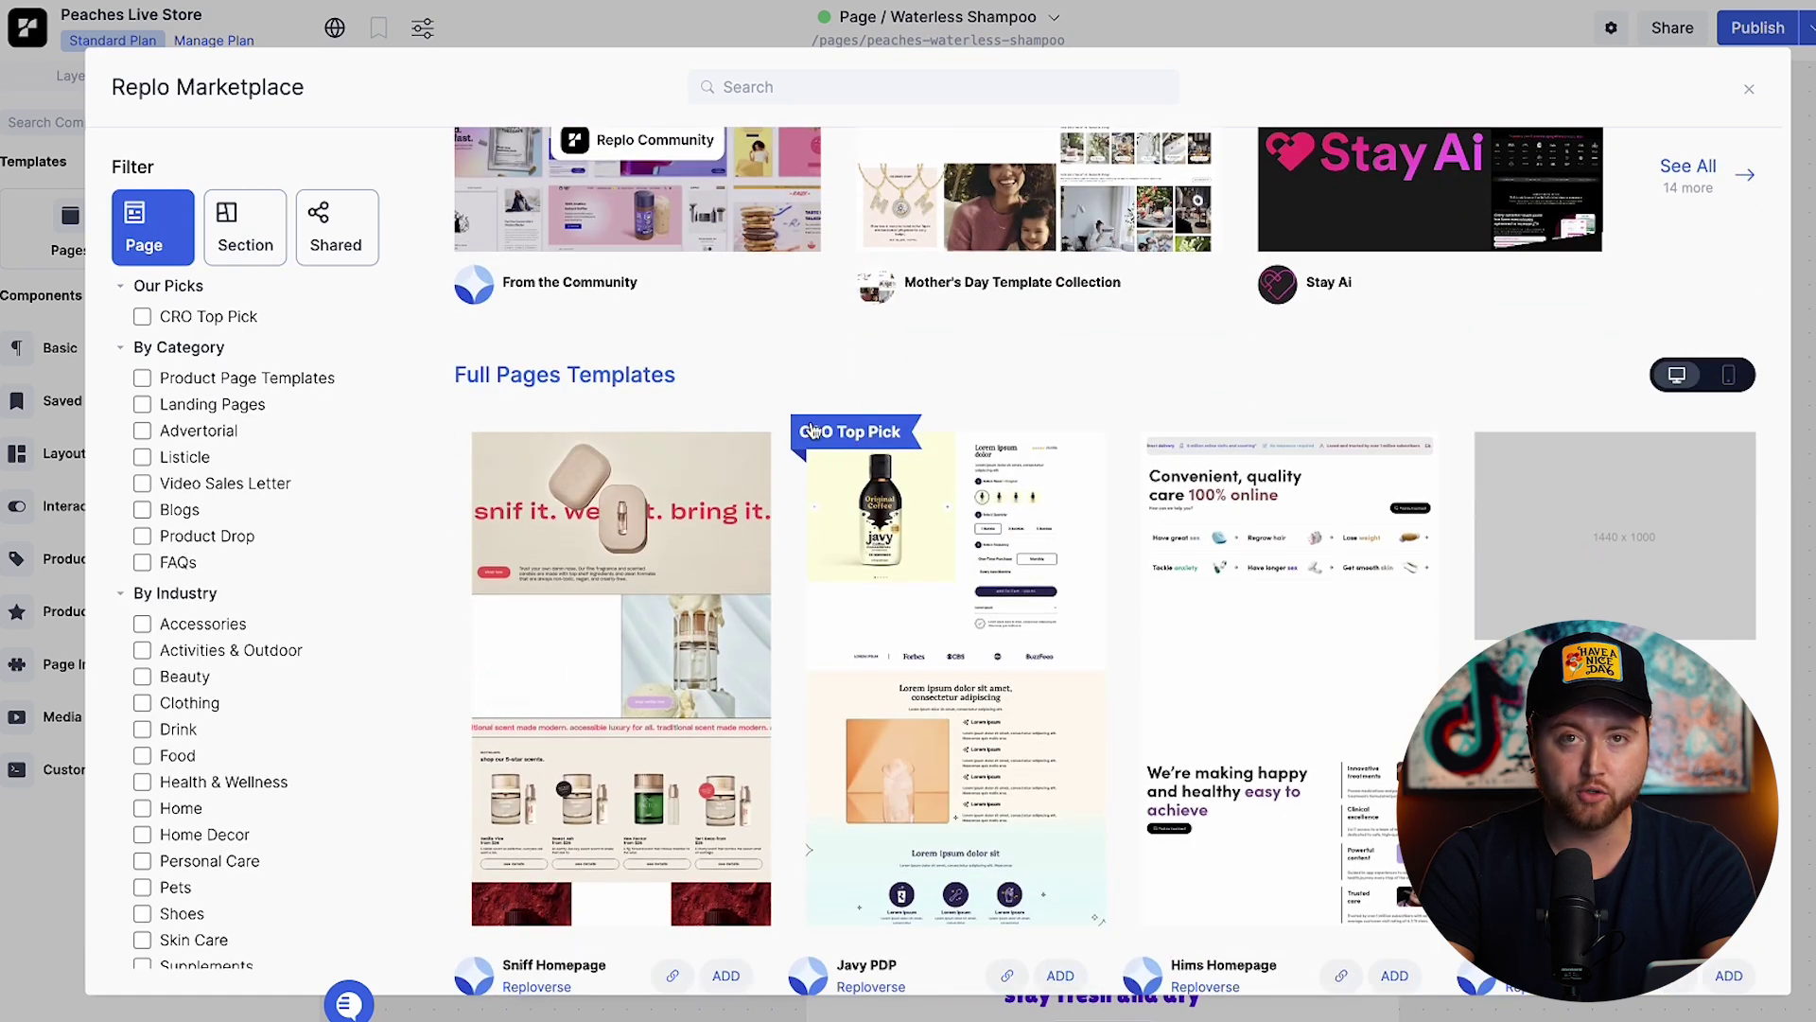
pyautogui.scroll(-3, 946, 510)
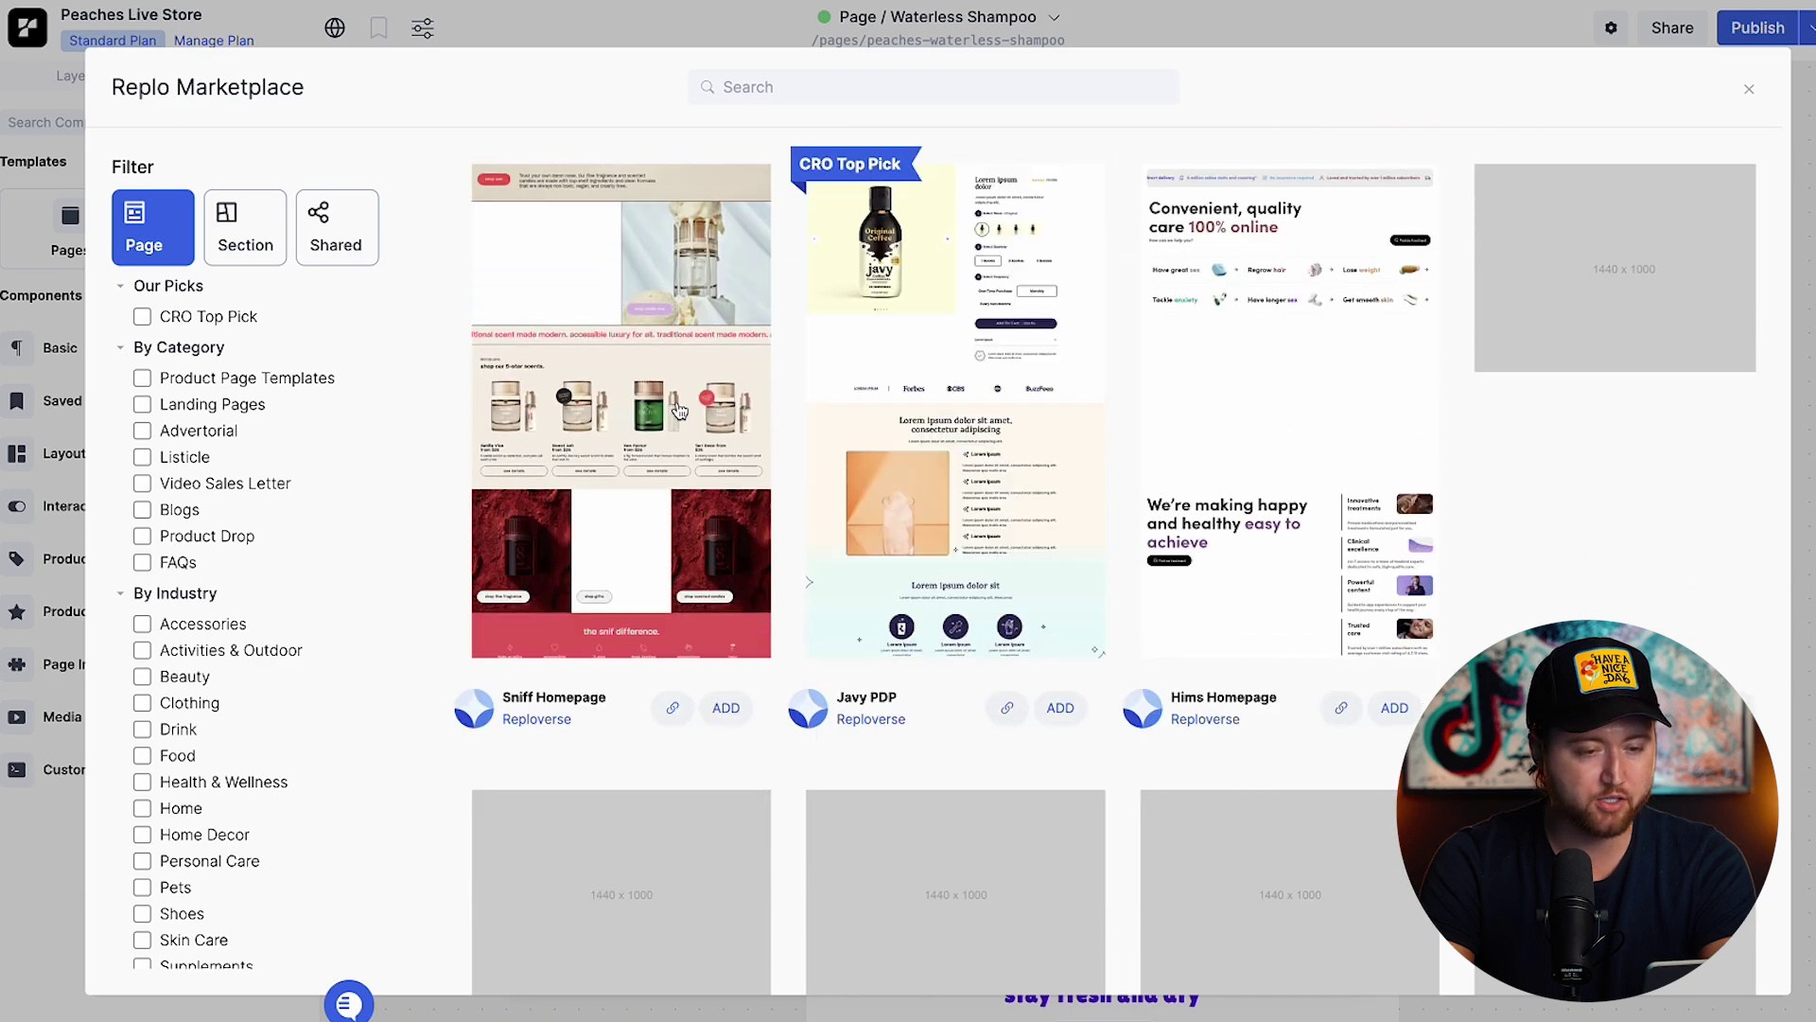
pyautogui.scroll(-1, 1235, 321)
pyautogui.scroll(-5, 1234, 321)
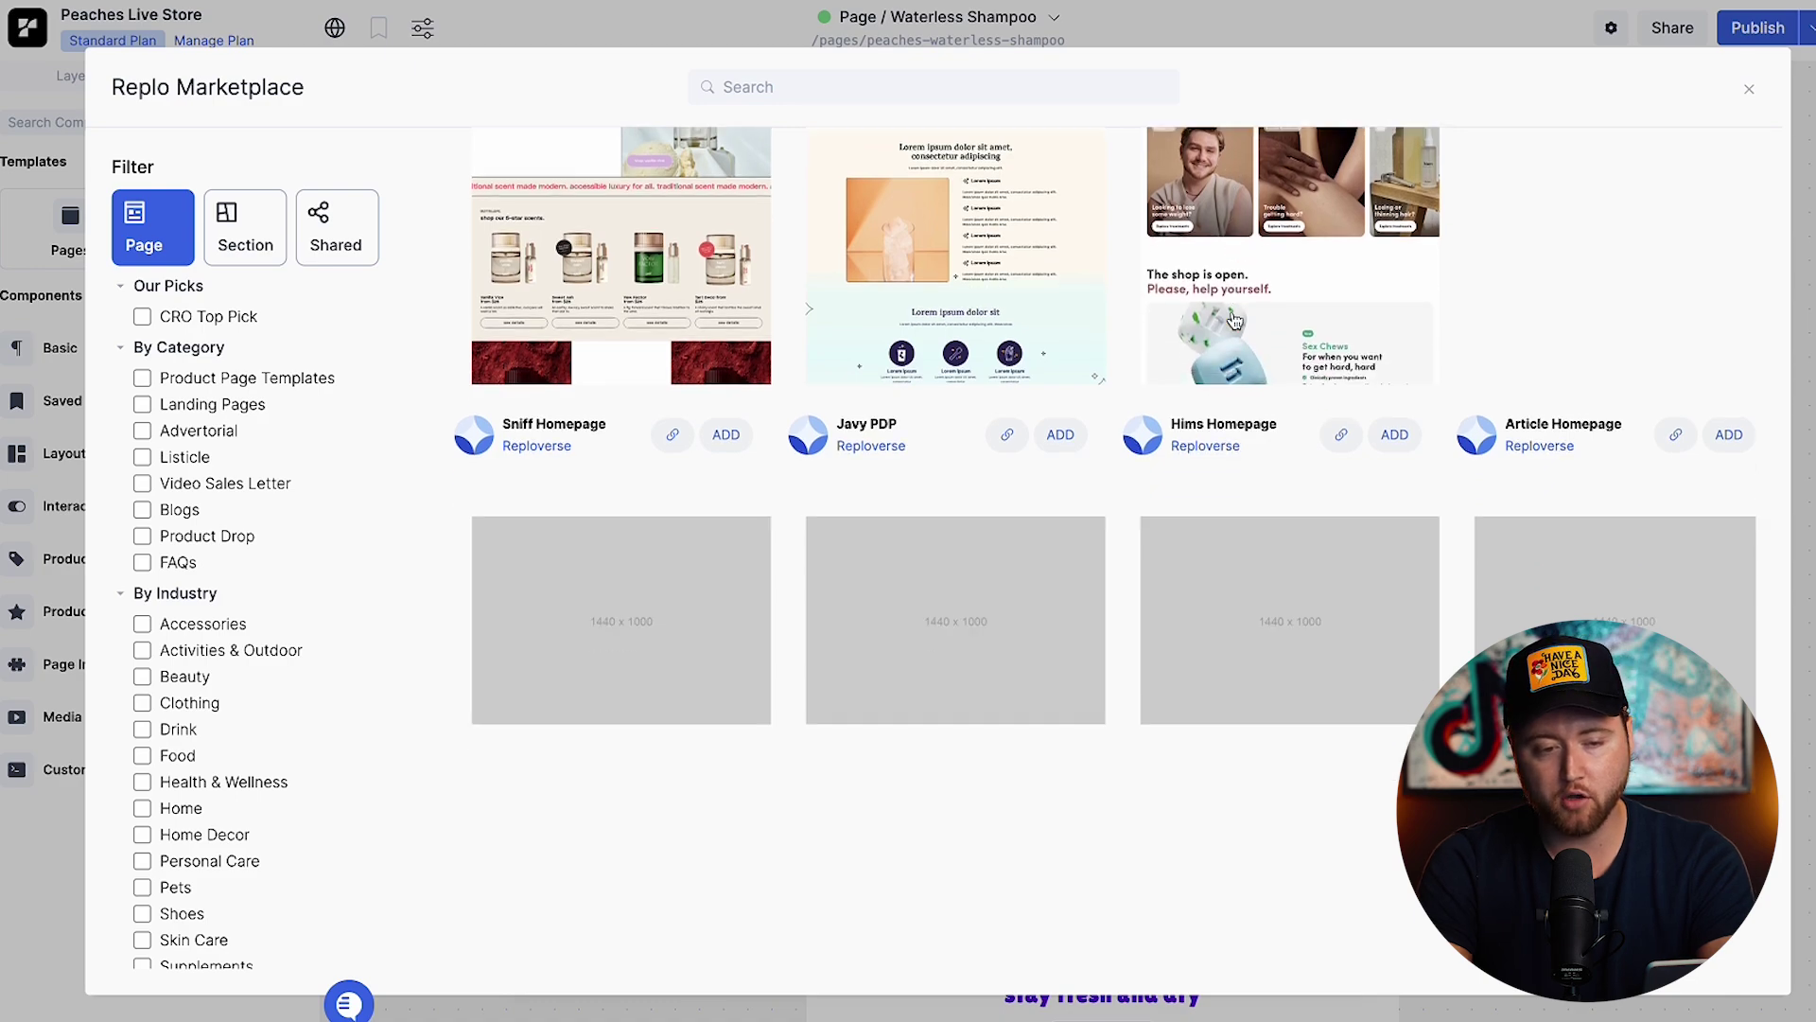
pyautogui.scroll(-8, 1251, 552)
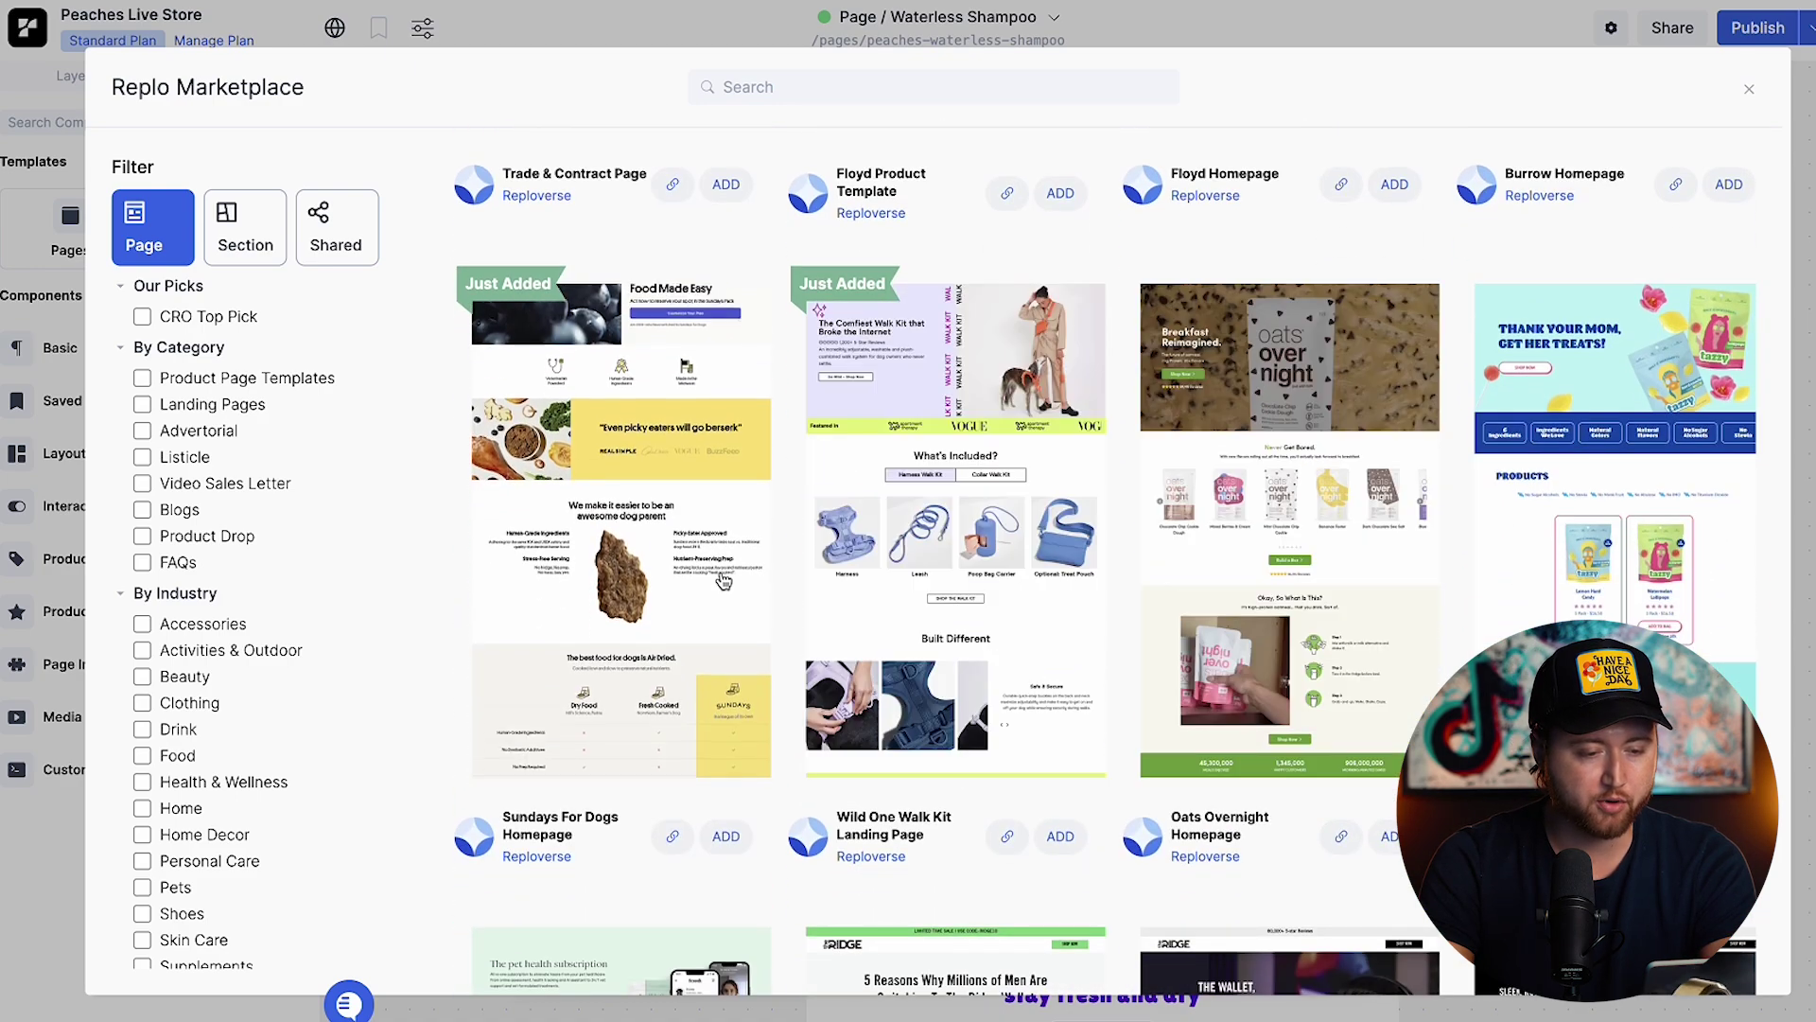
pyautogui.scroll(-1, 1324, 539)
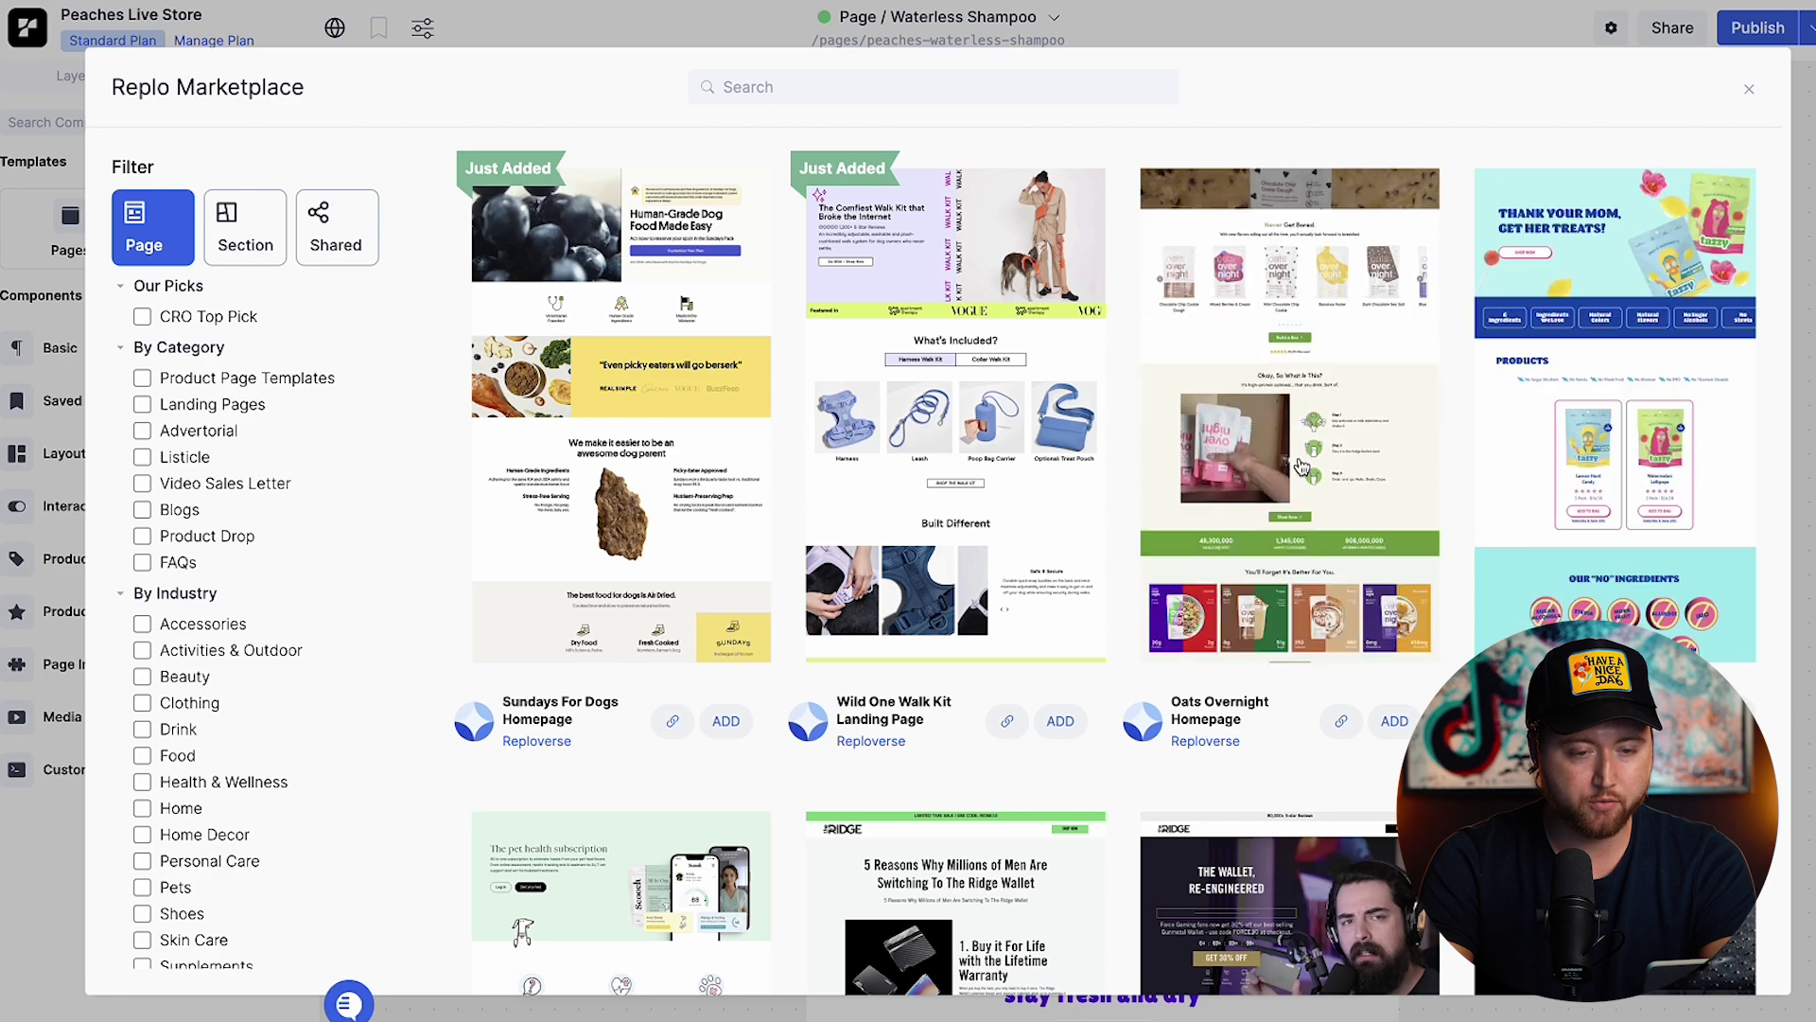
pyautogui.scroll(-2, 1561, 558)
pyautogui.scroll(-3, 1573, 558)
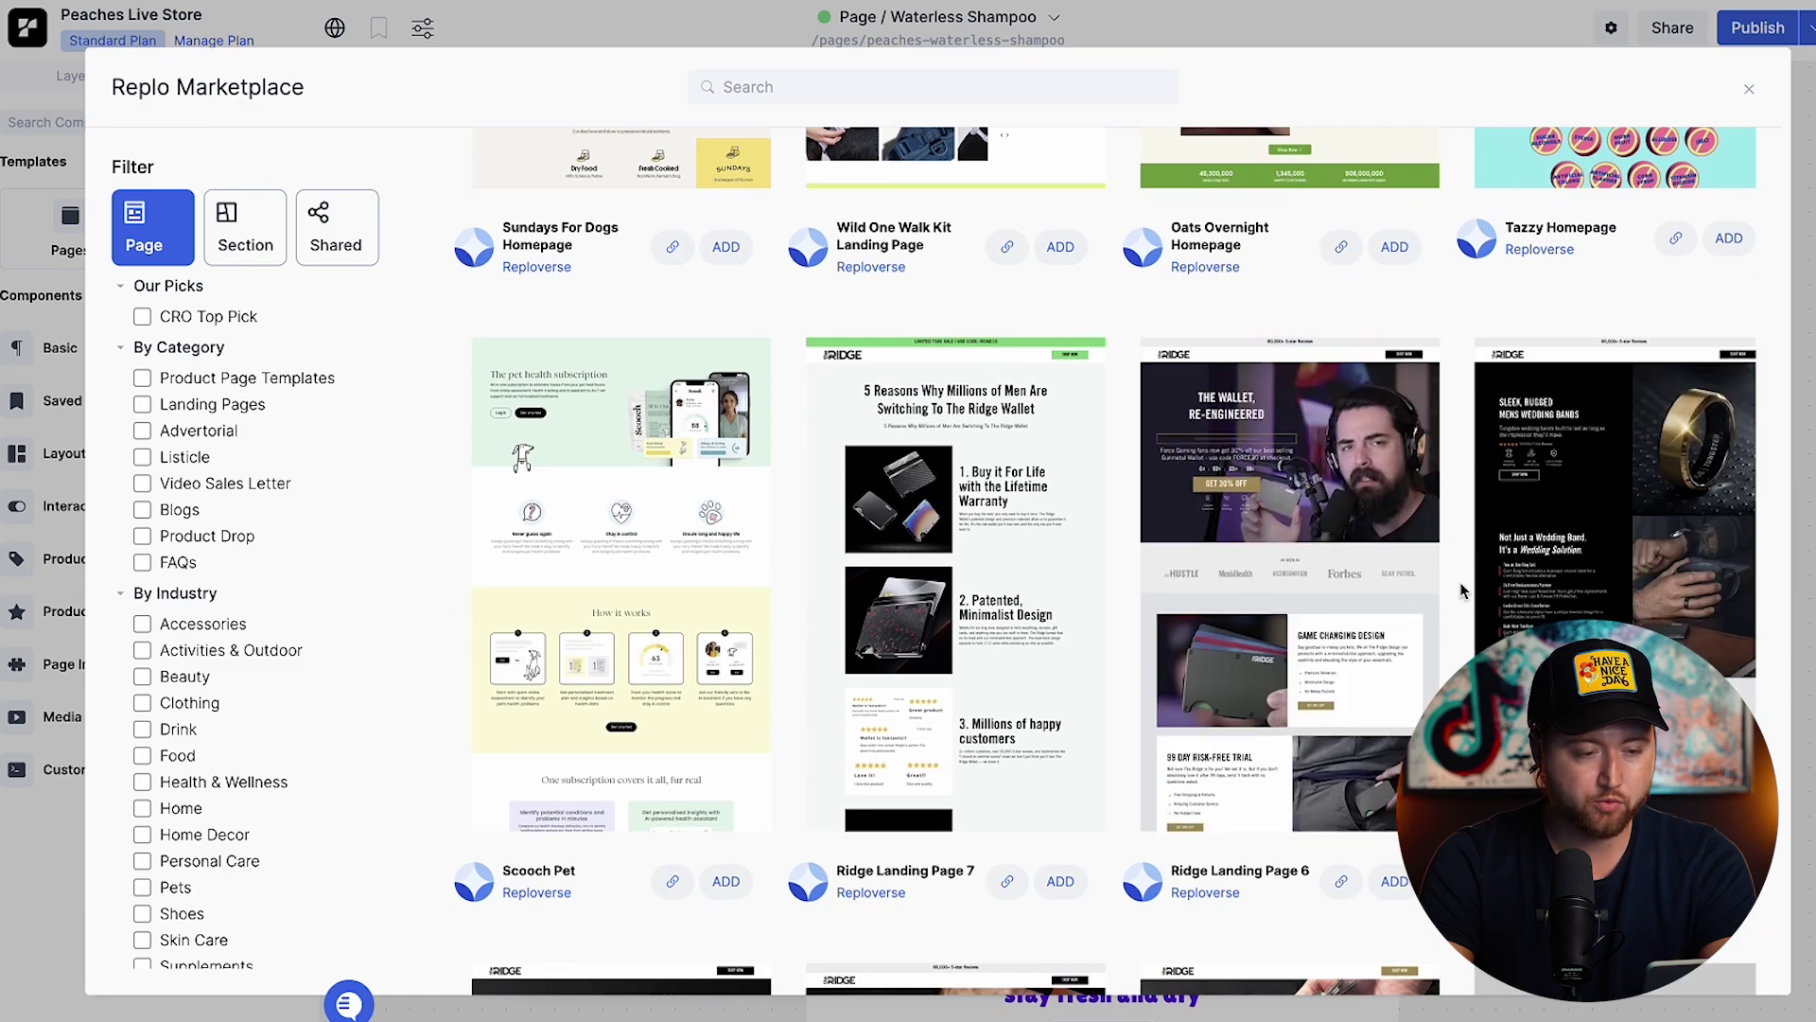
pyautogui.scroll(-10, 1121, 615)
pyautogui.scroll(-2, 1121, 616)
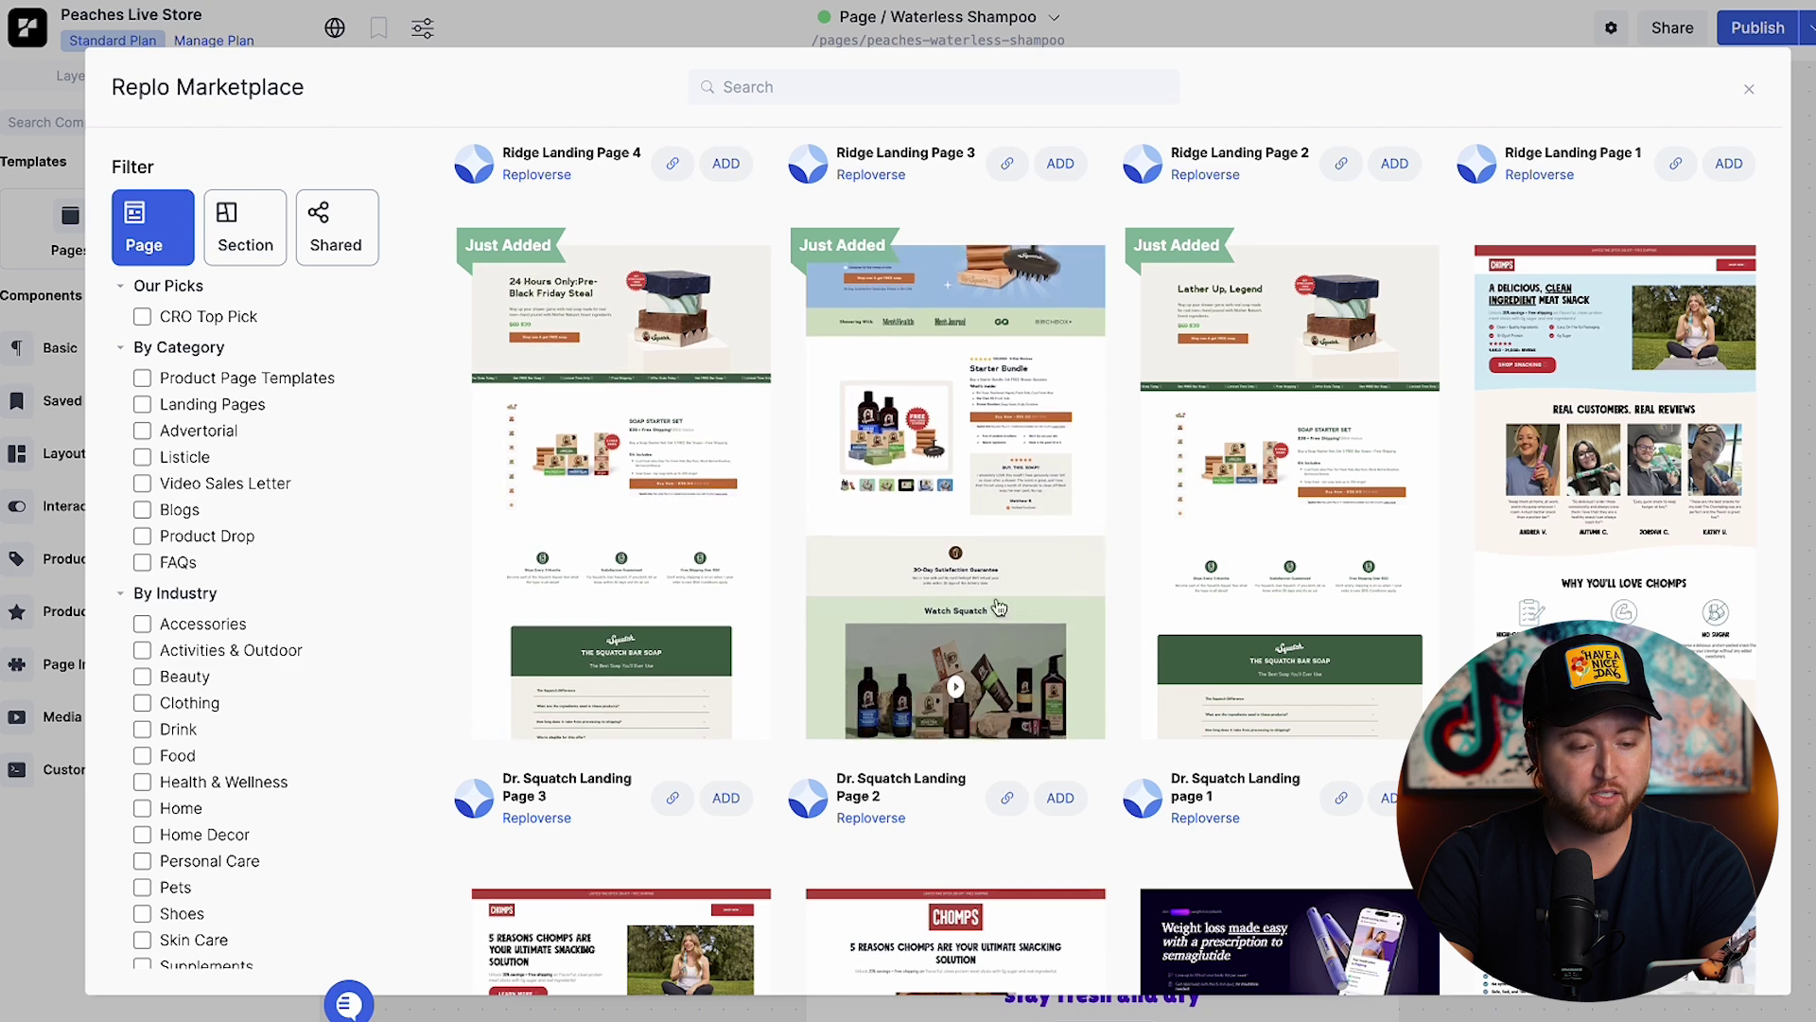
# Close the marketplace and select the product details section and main Fresh Foam image
pyautogui.click(1753, 94)
pyautogui.click(839, 455)
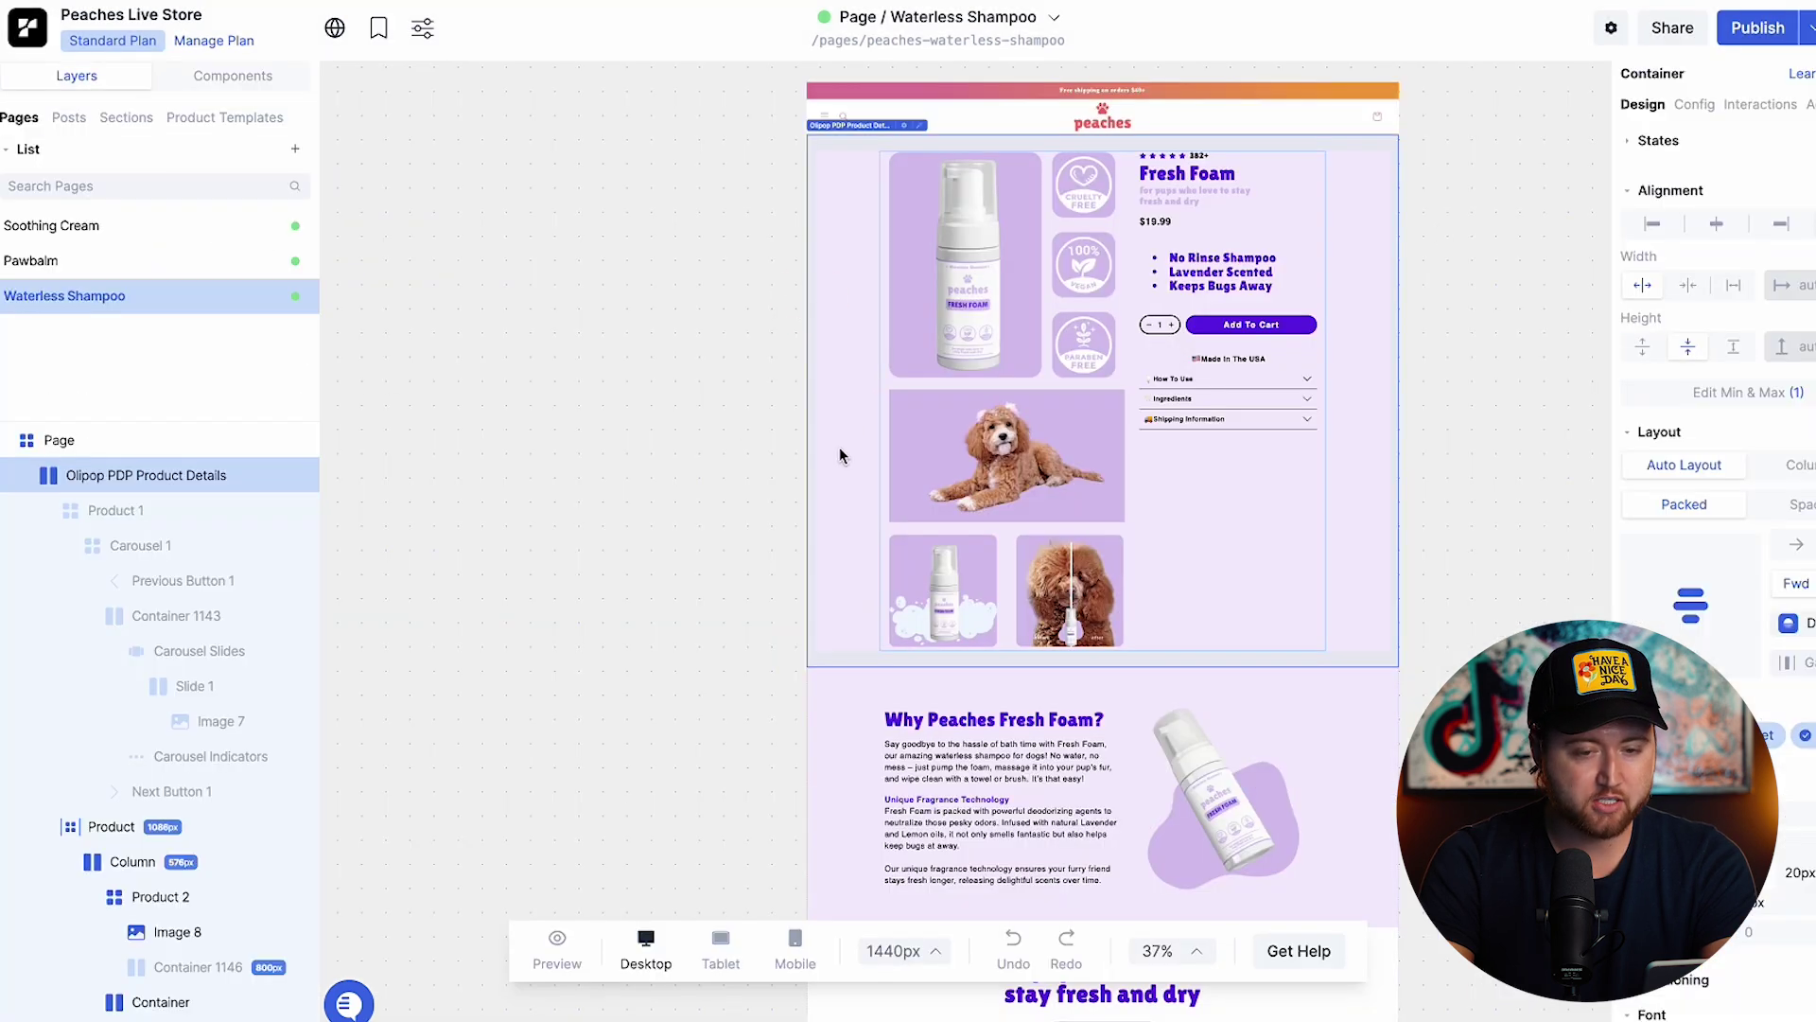
pyautogui.click(985, 349)
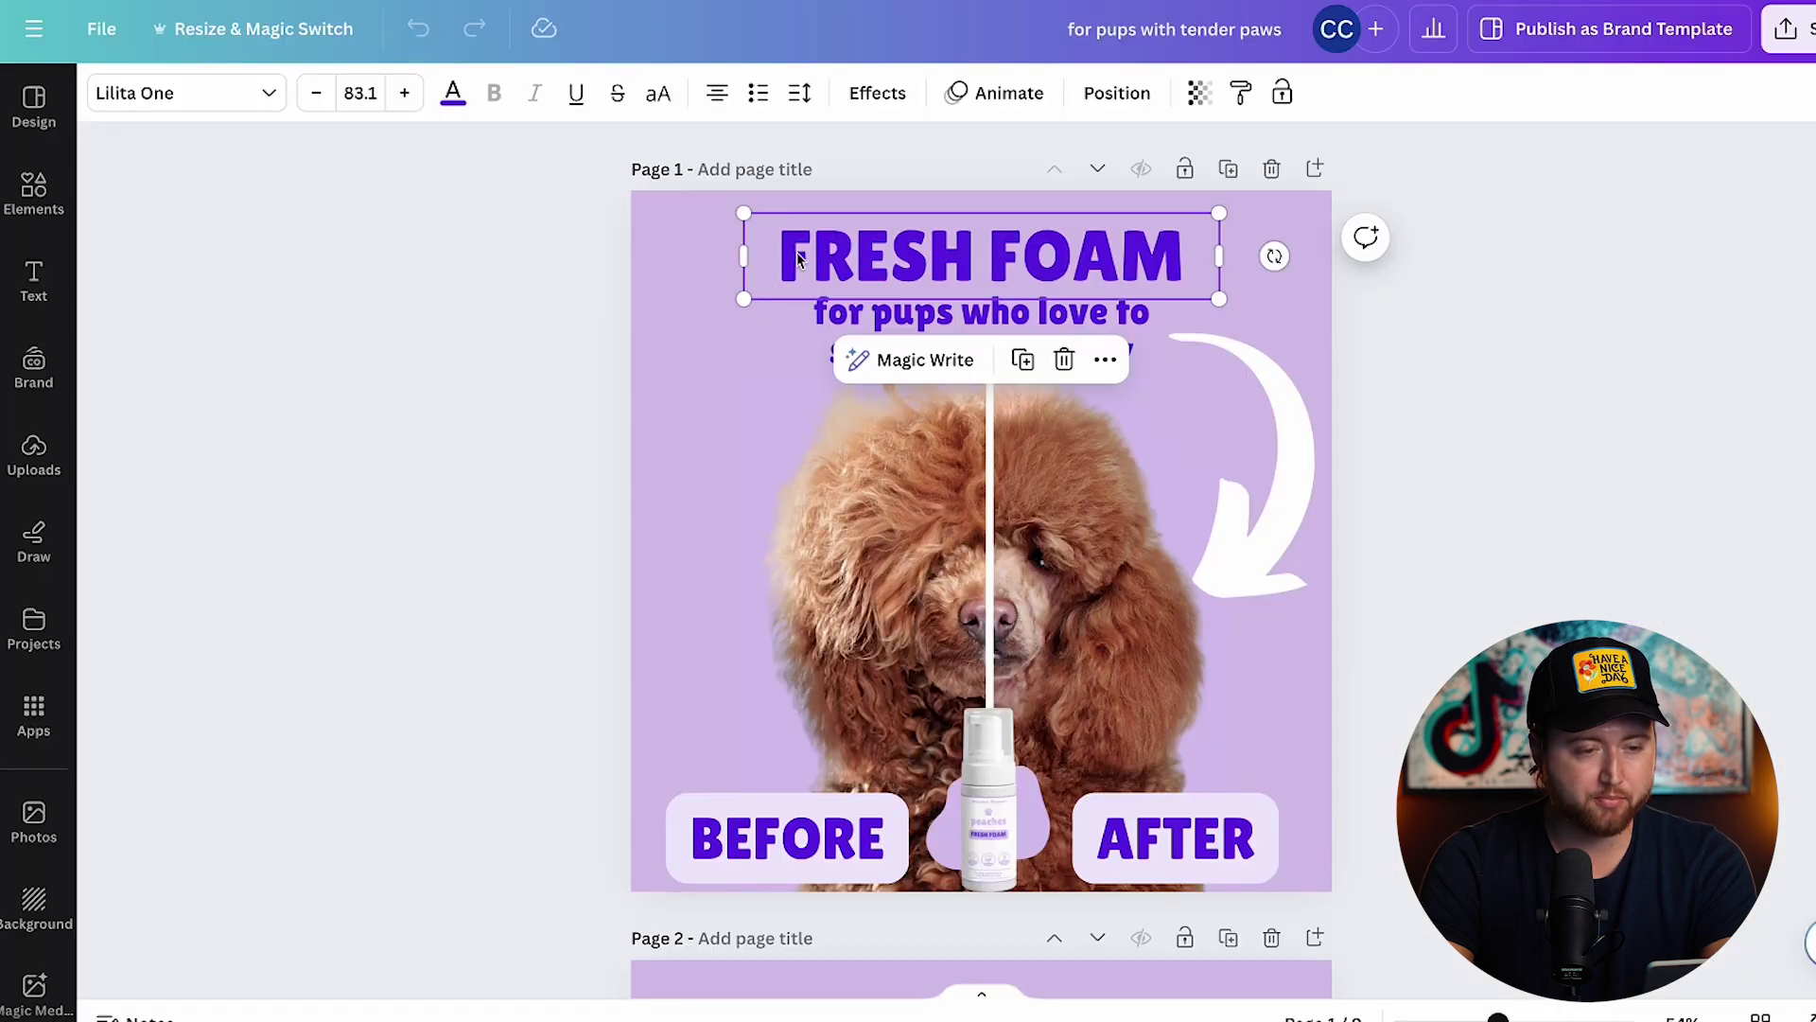
pyautogui.click(868, 312)
pyautogui.click(856, 461)
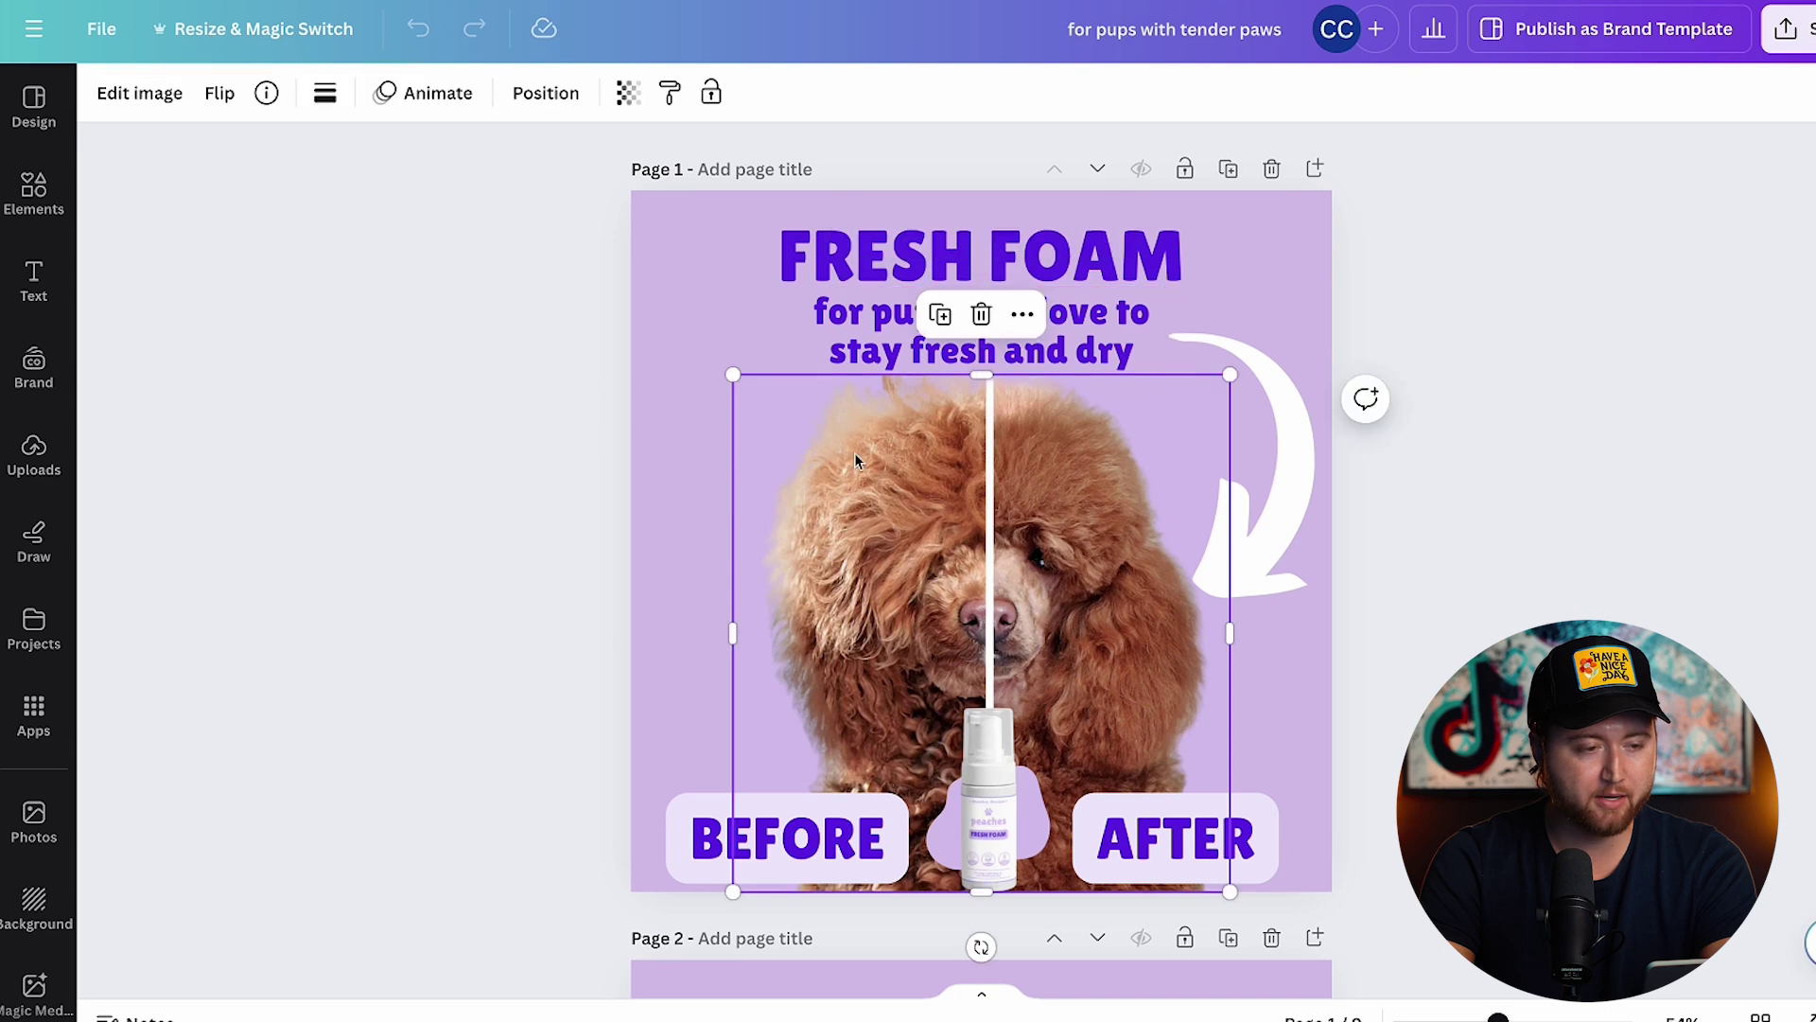
pyautogui.click(788, 837)
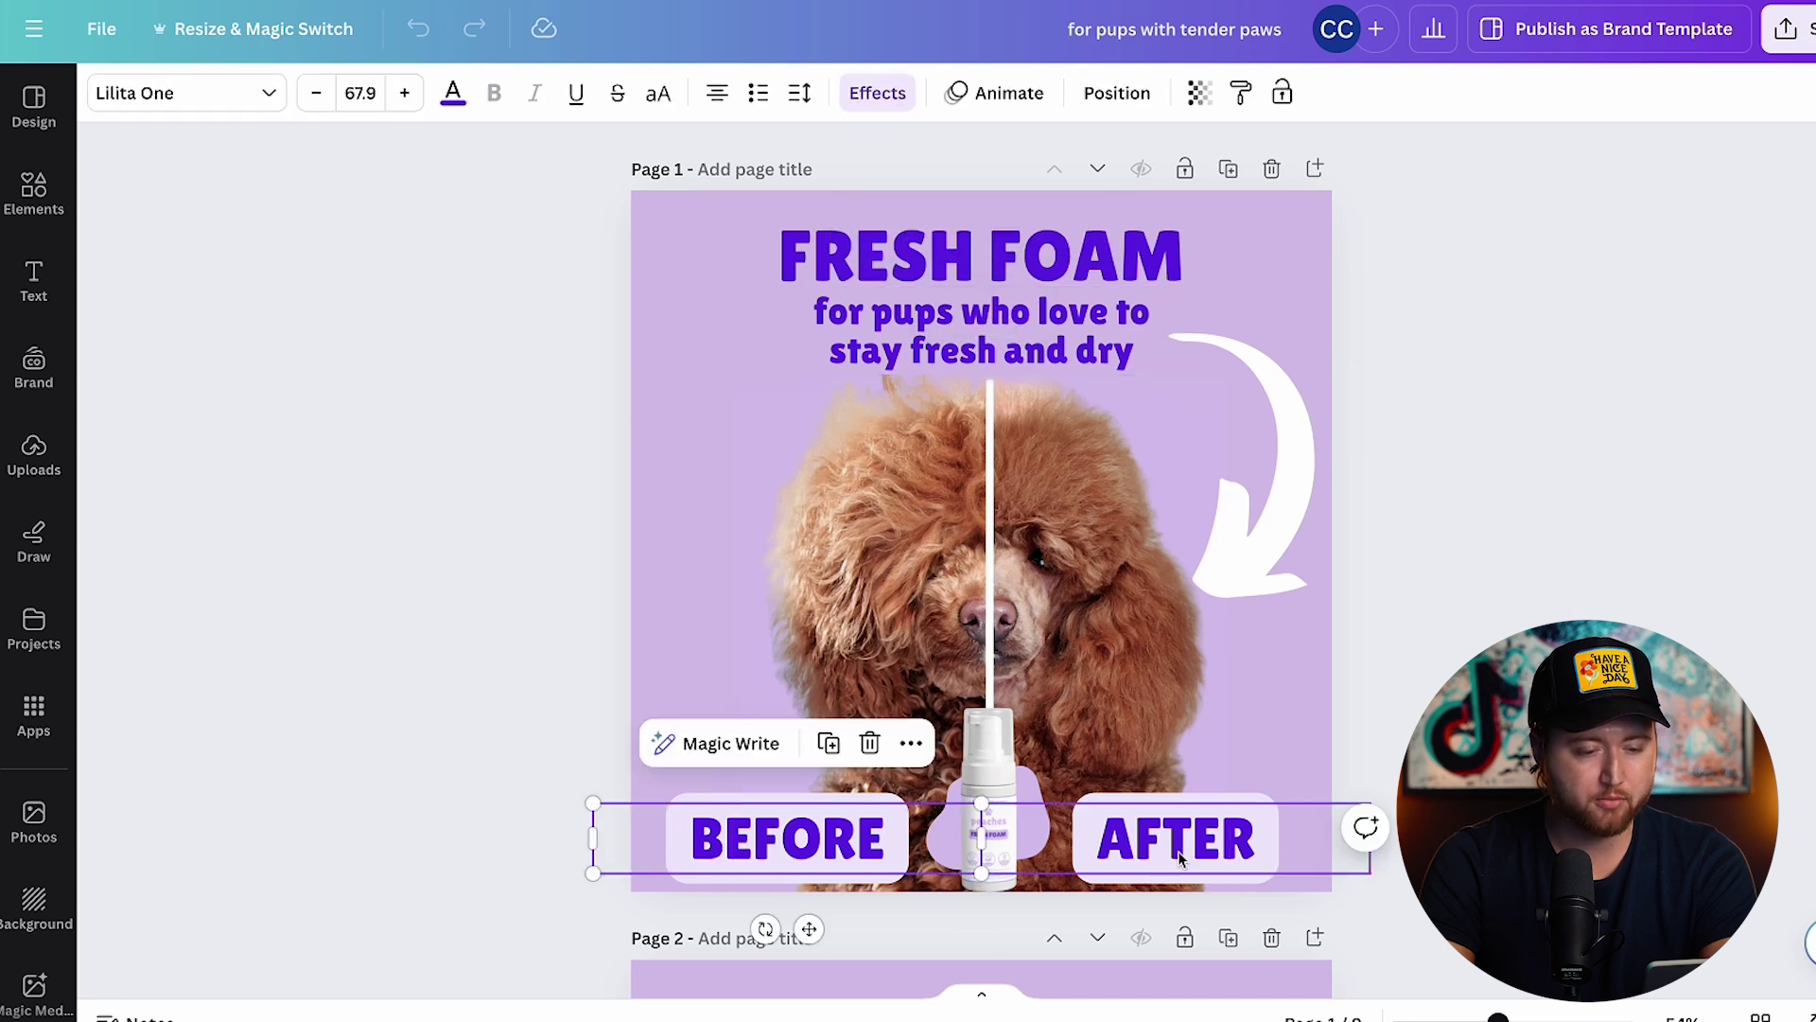
pyautogui.click(1174, 837)
pyautogui.click(1302, 531)
pyautogui.click(701, 484)
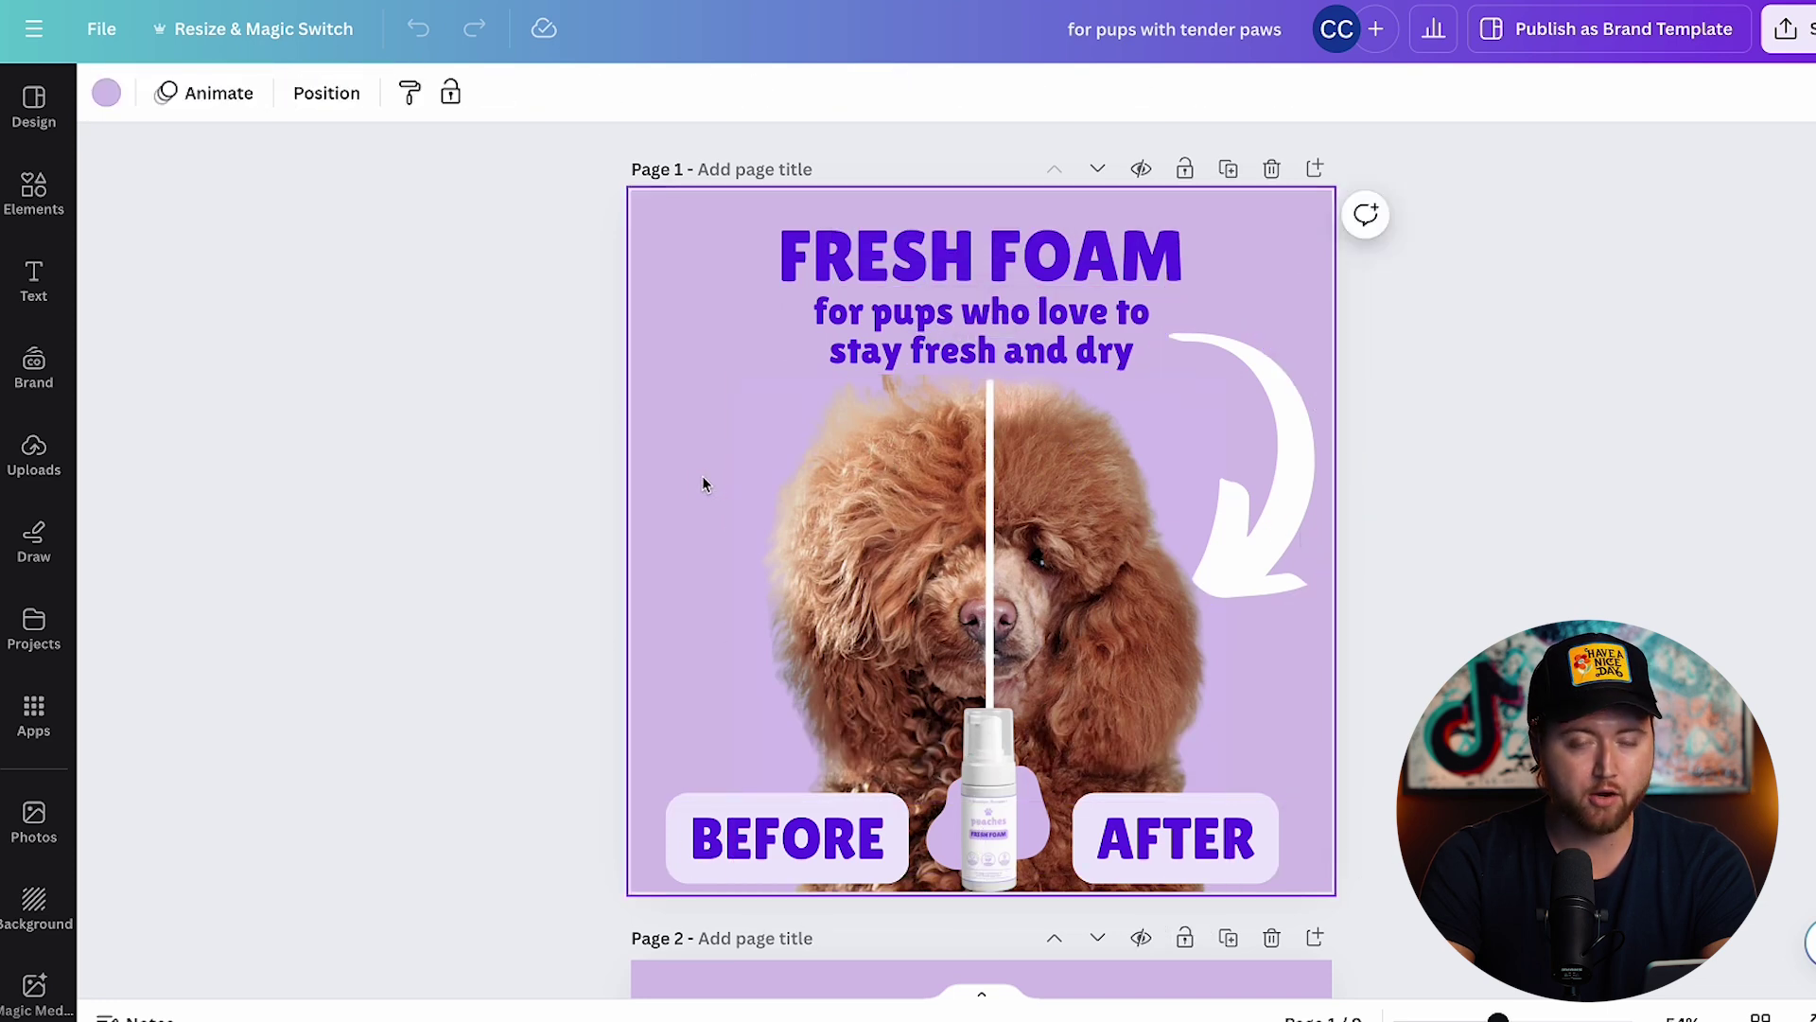
pyautogui.scroll(-5, 974, 637)
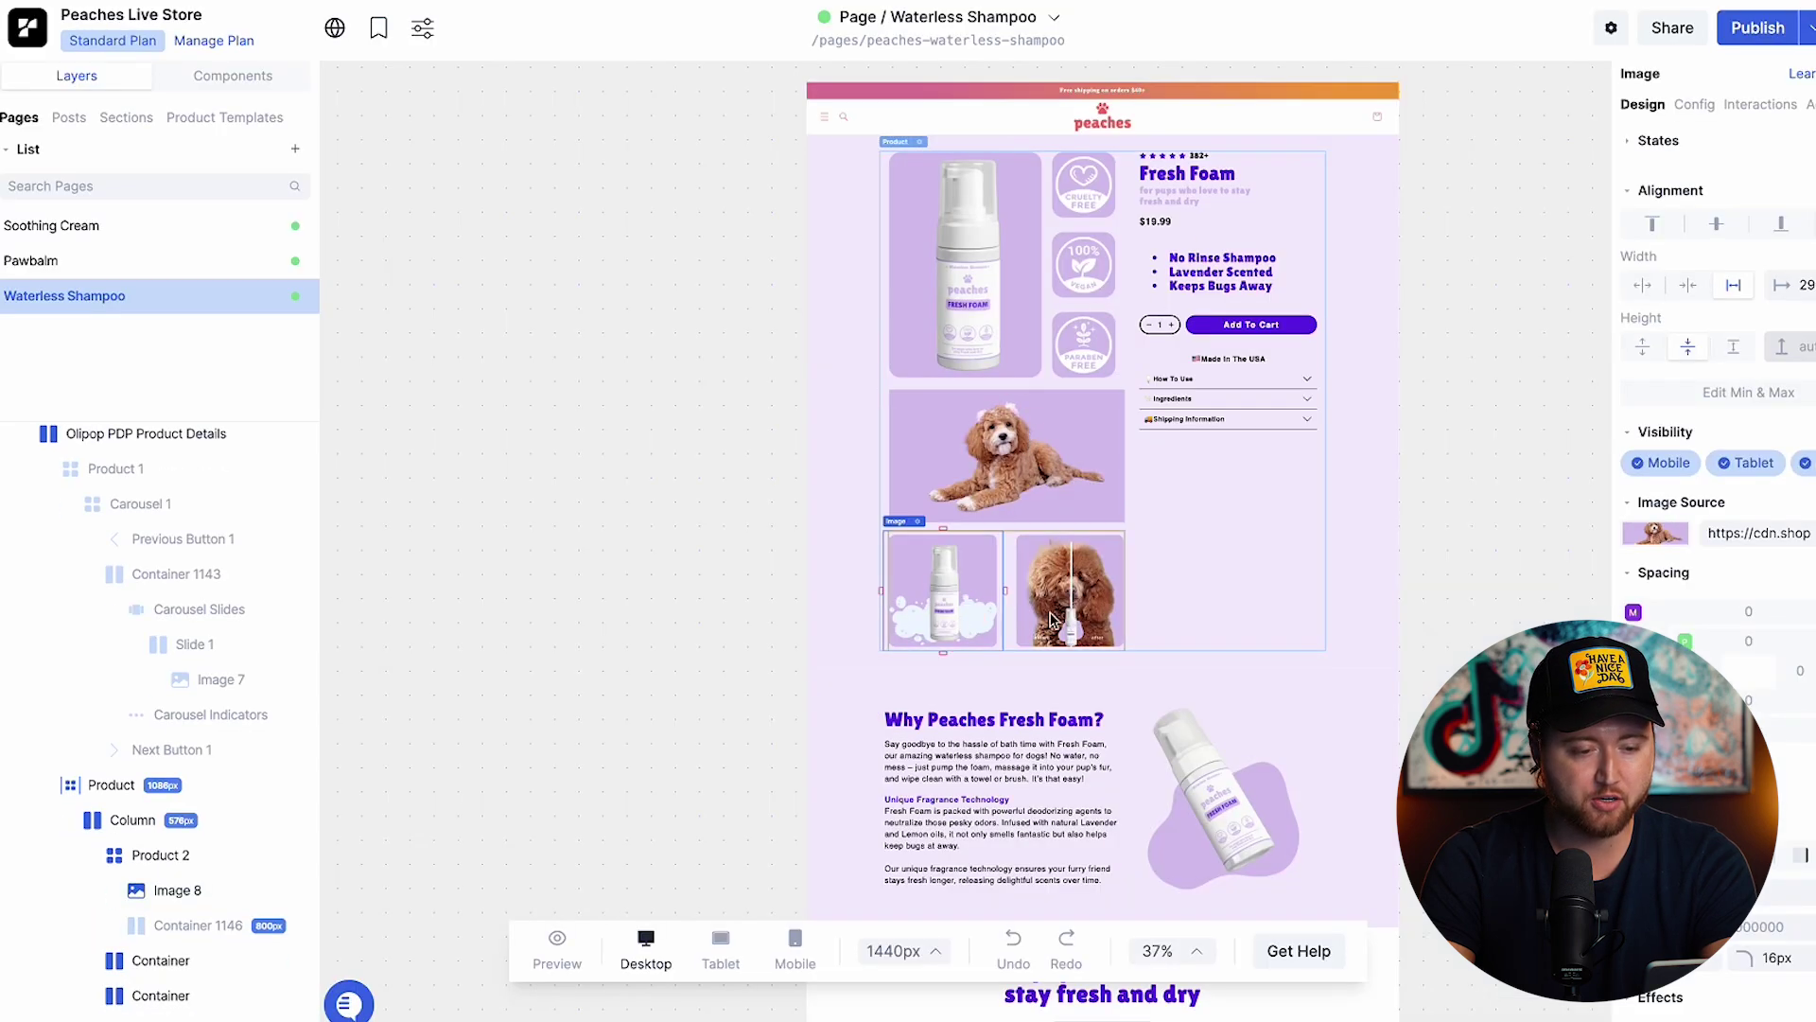
# Select the poodle thumbnail and How To Use collapsible, then search components for 'drop'
pyautogui.click(1069, 591)
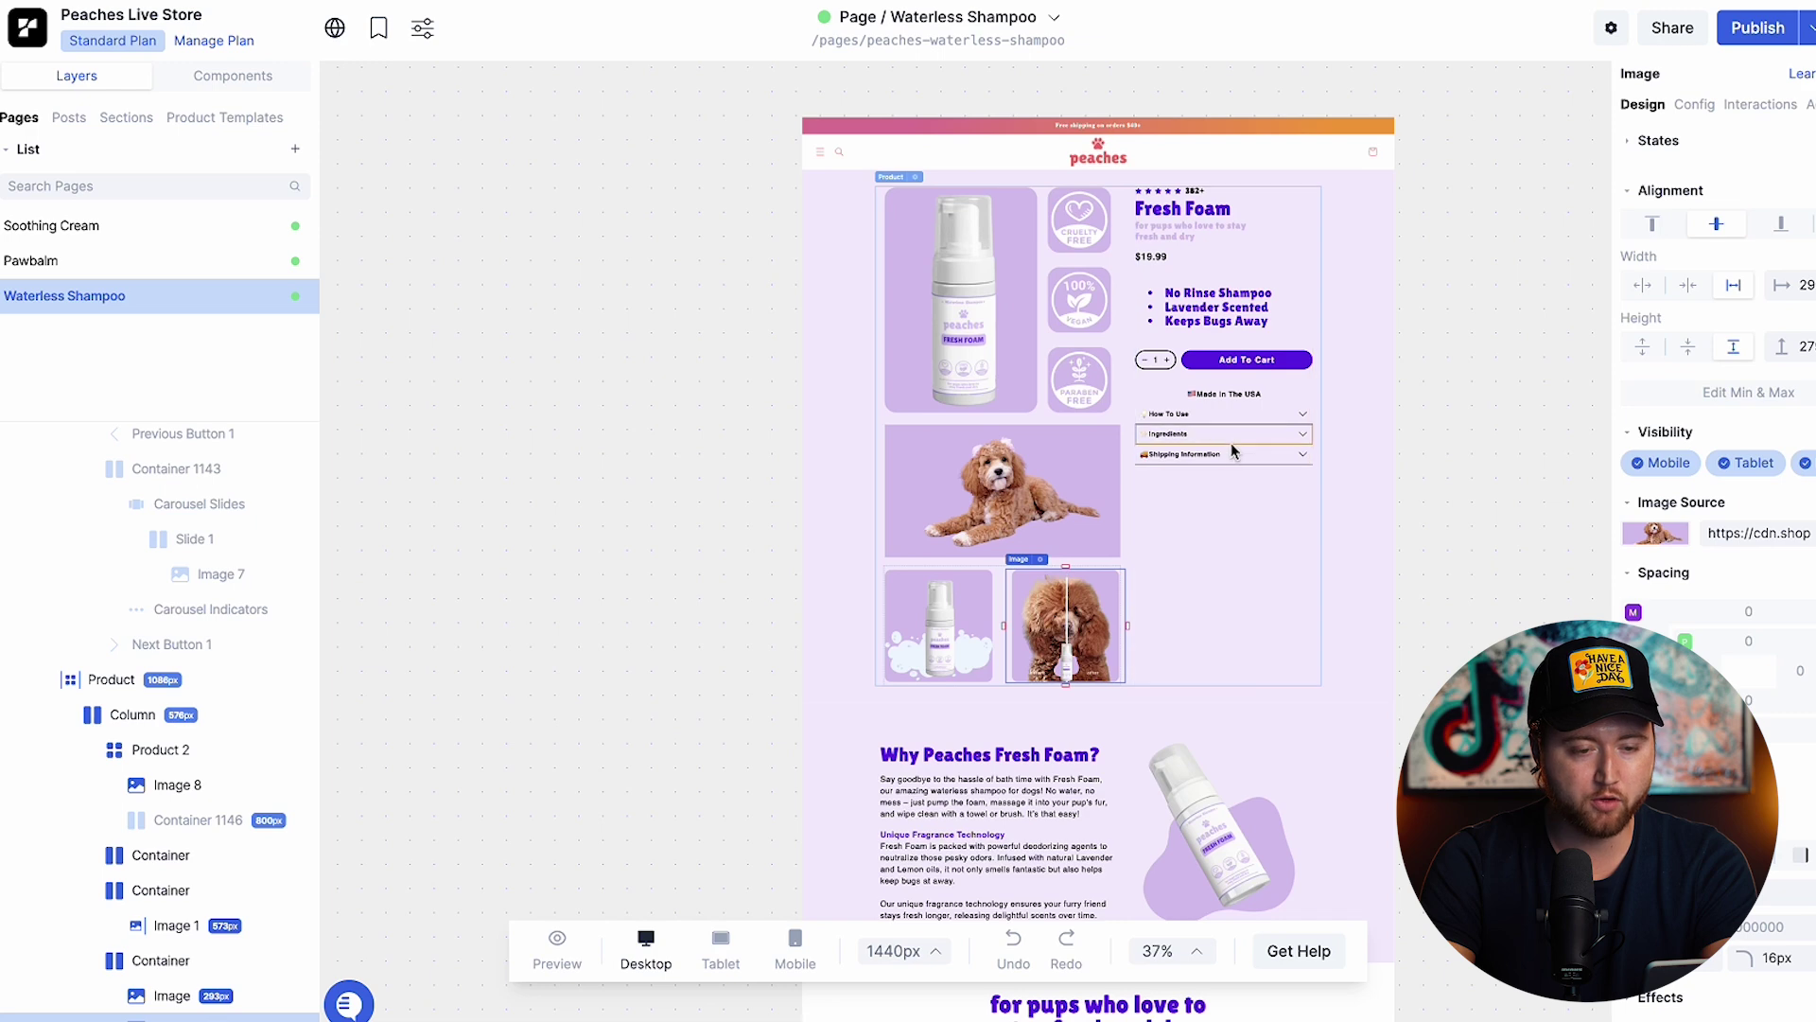
pyautogui.scroll(-1, 1232, 451)
pyautogui.click(1216, 380)
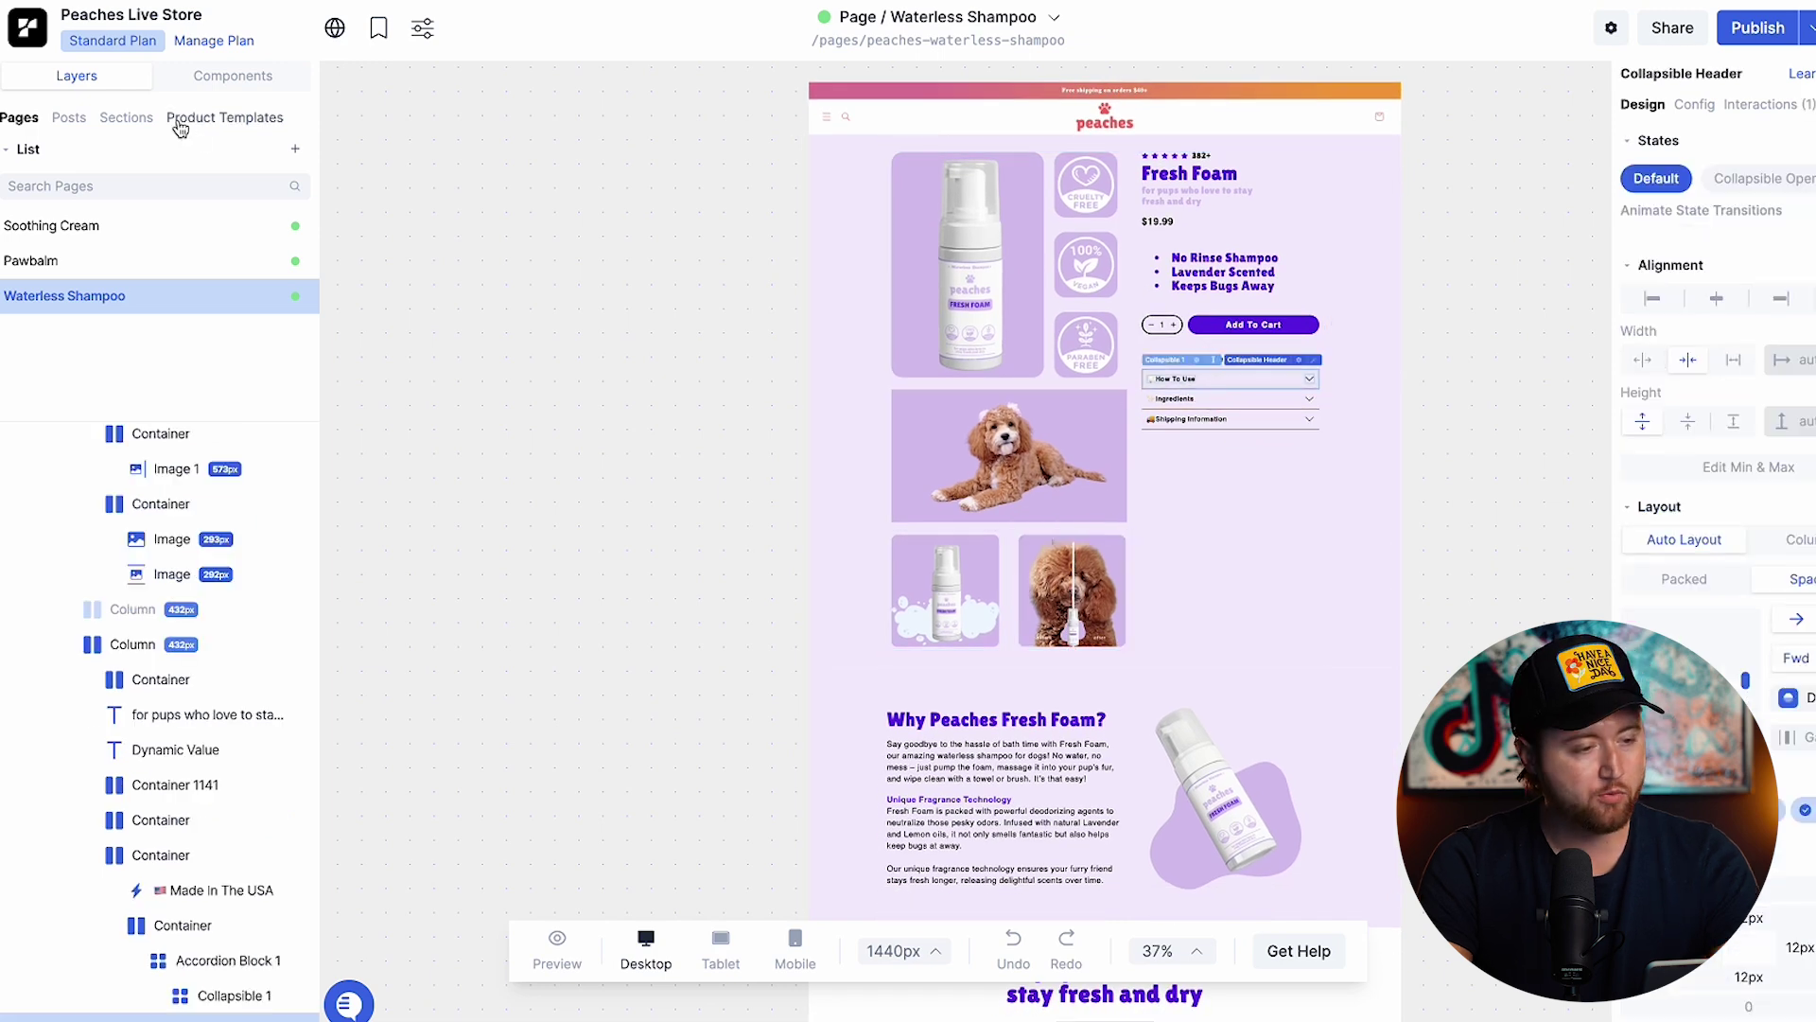
pyautogui.click(232, 80)
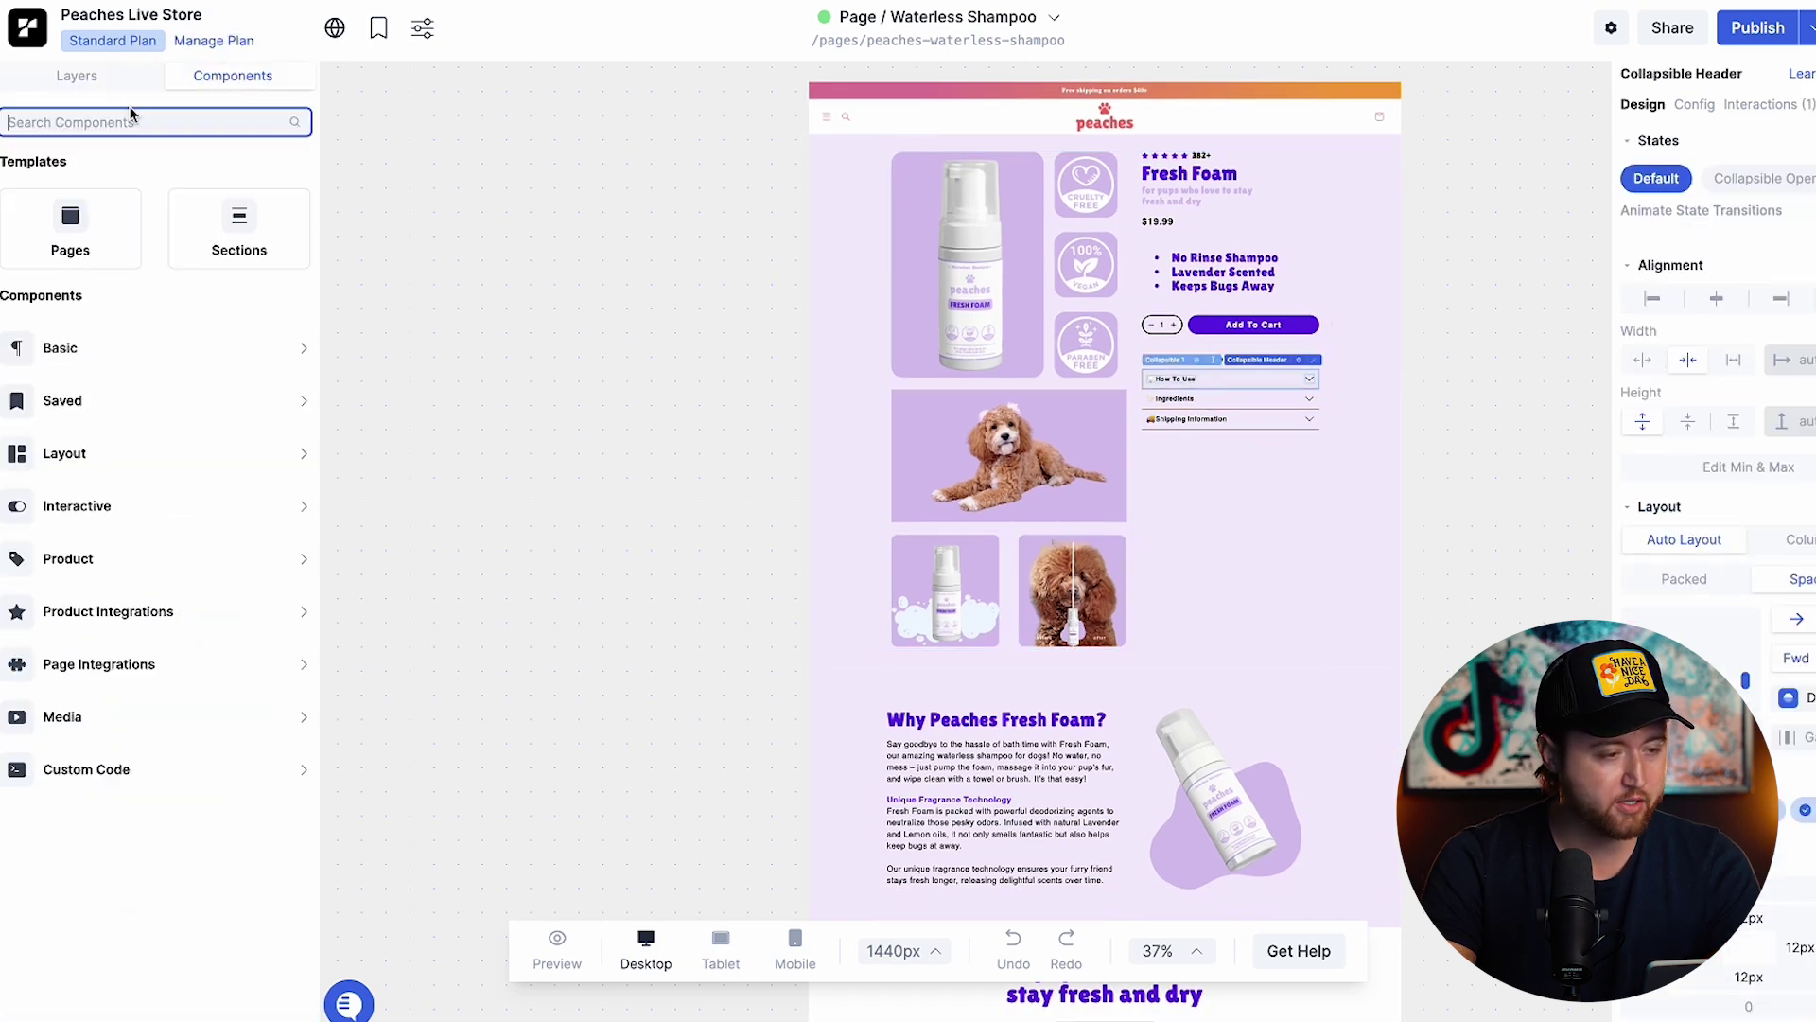
pyautogui.write('drop')
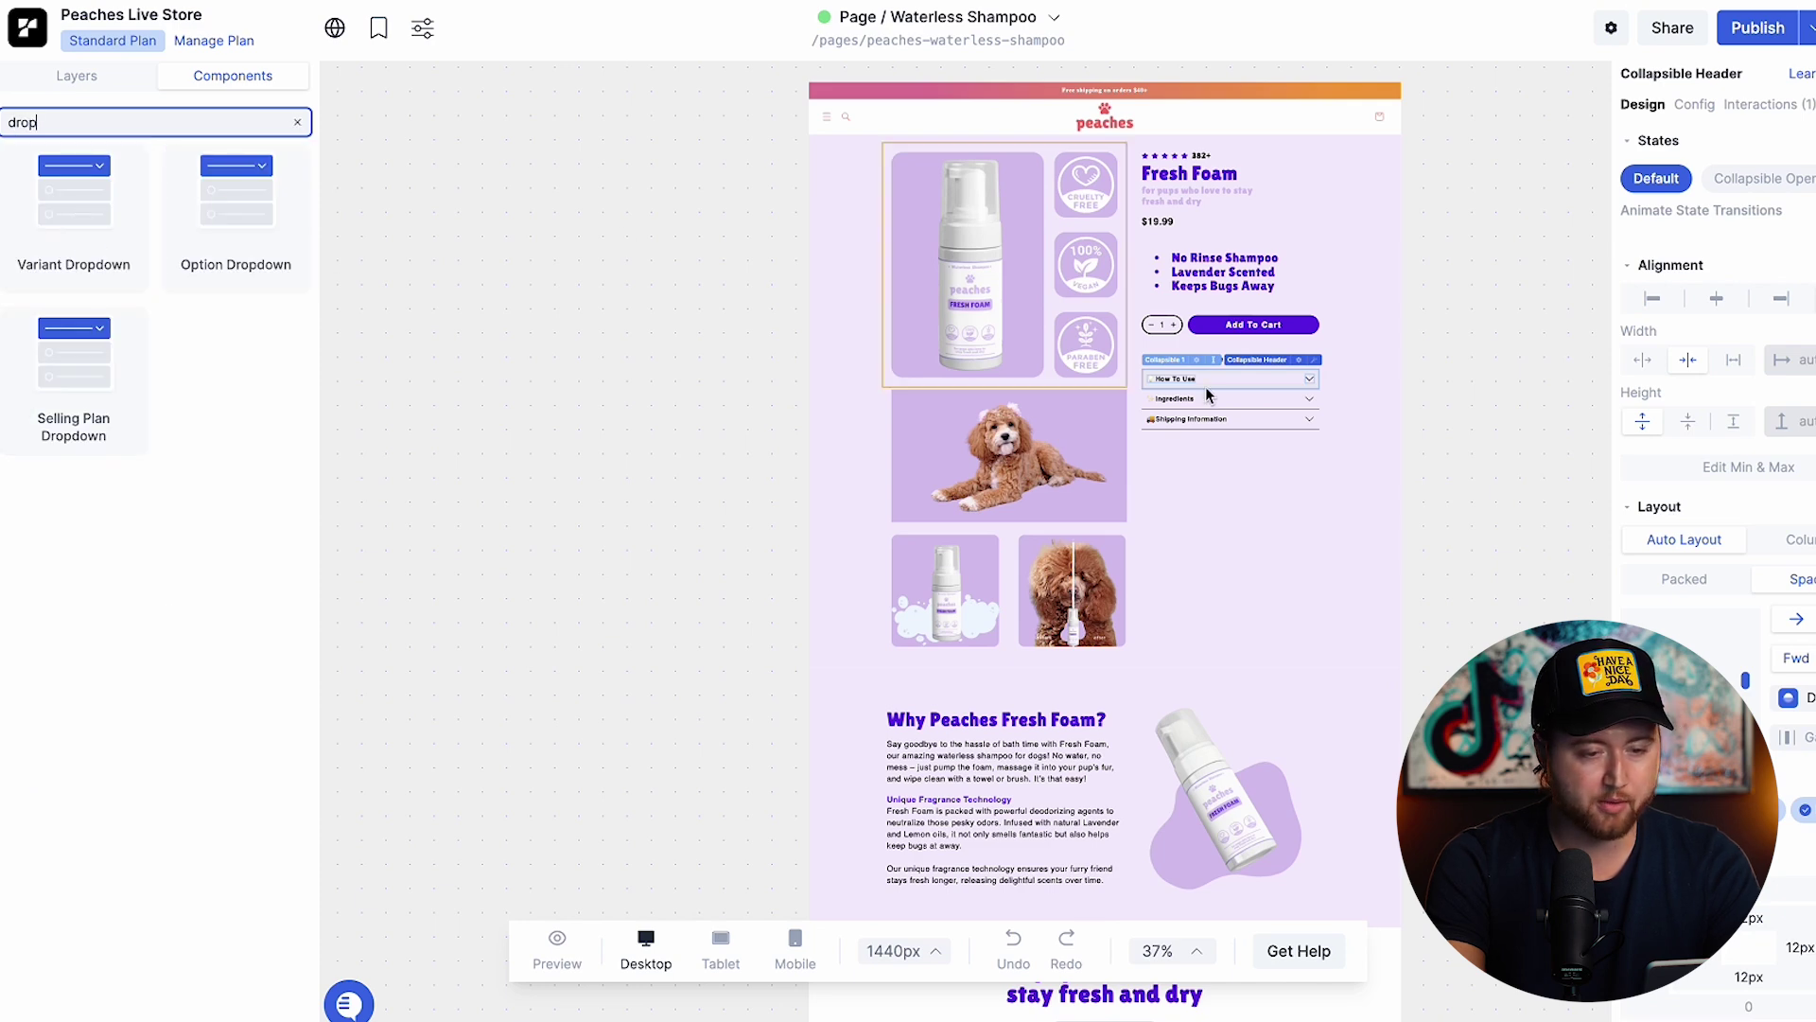
# Clear the 'drop' search and view the section, Basic and Layout components
pyautogui.click(297, 122)
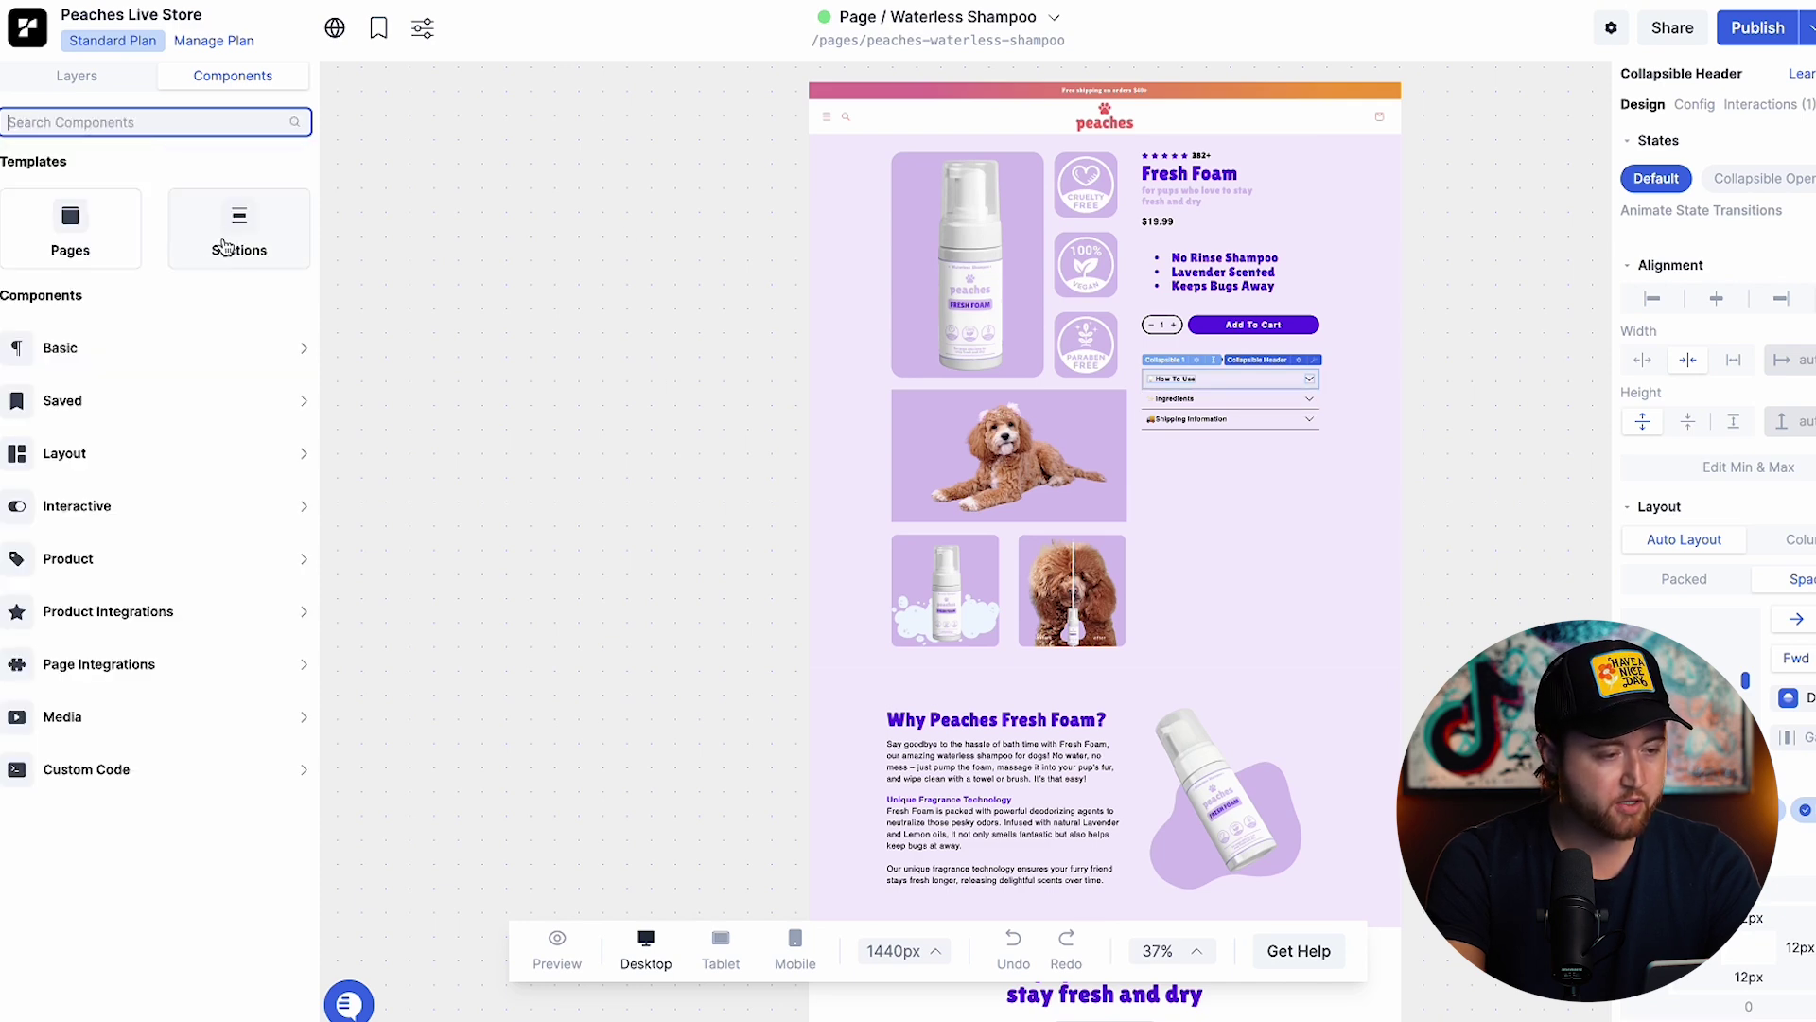
pyautogui.click(239, 227)
pyautogui.click(270, 354)
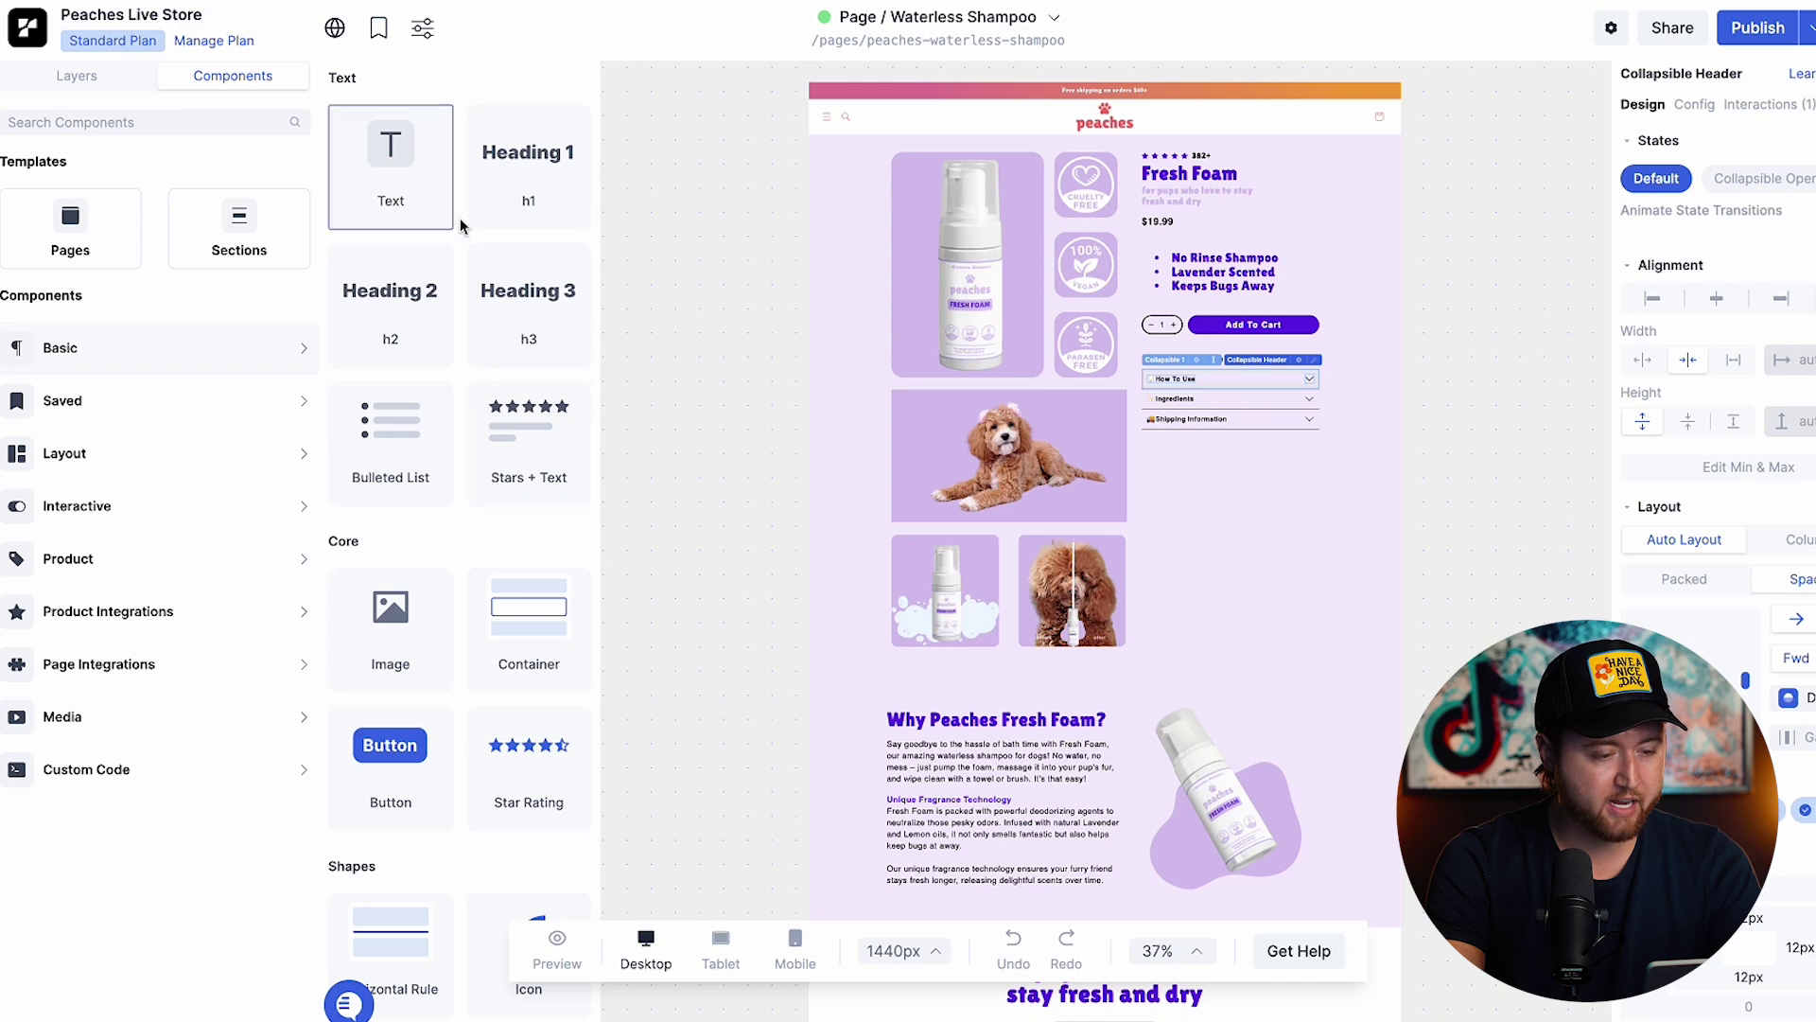
pyautogui.scroll(-3, 501, 730)
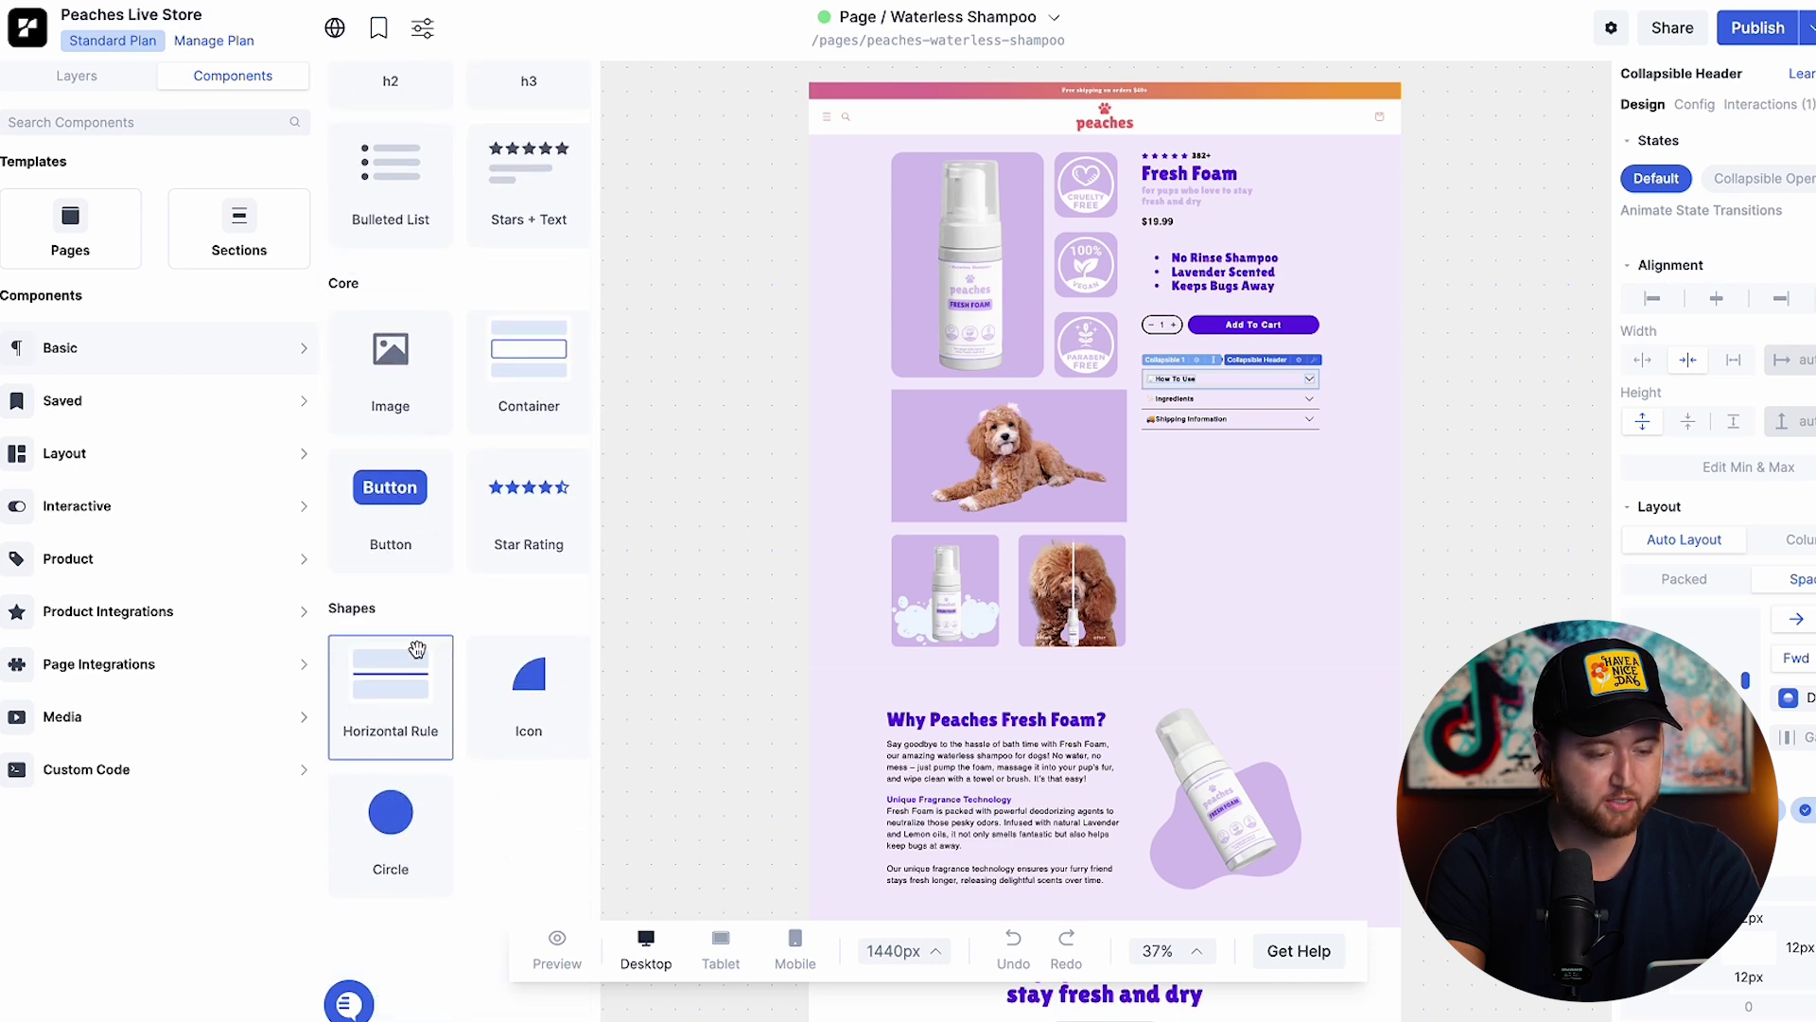
pyautogui.click(231, 456)
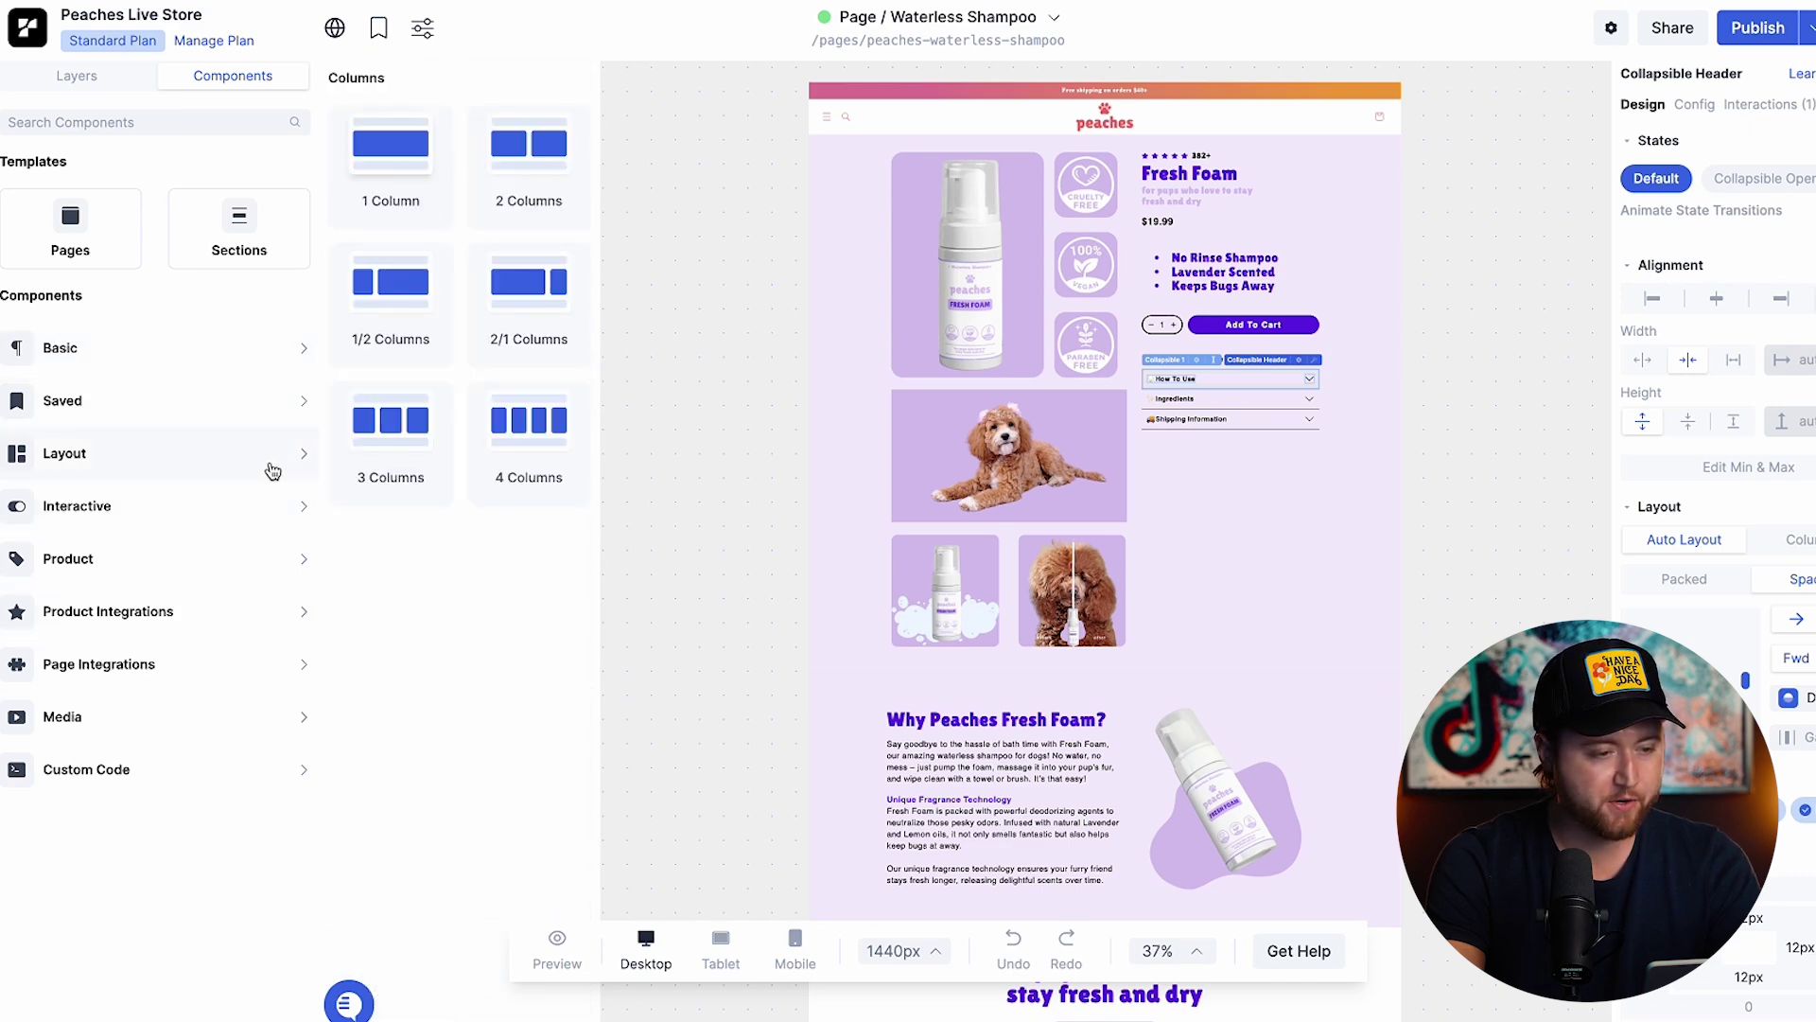
# Scroll through the full list of Interactive components
pyautogui.click(270, 503)
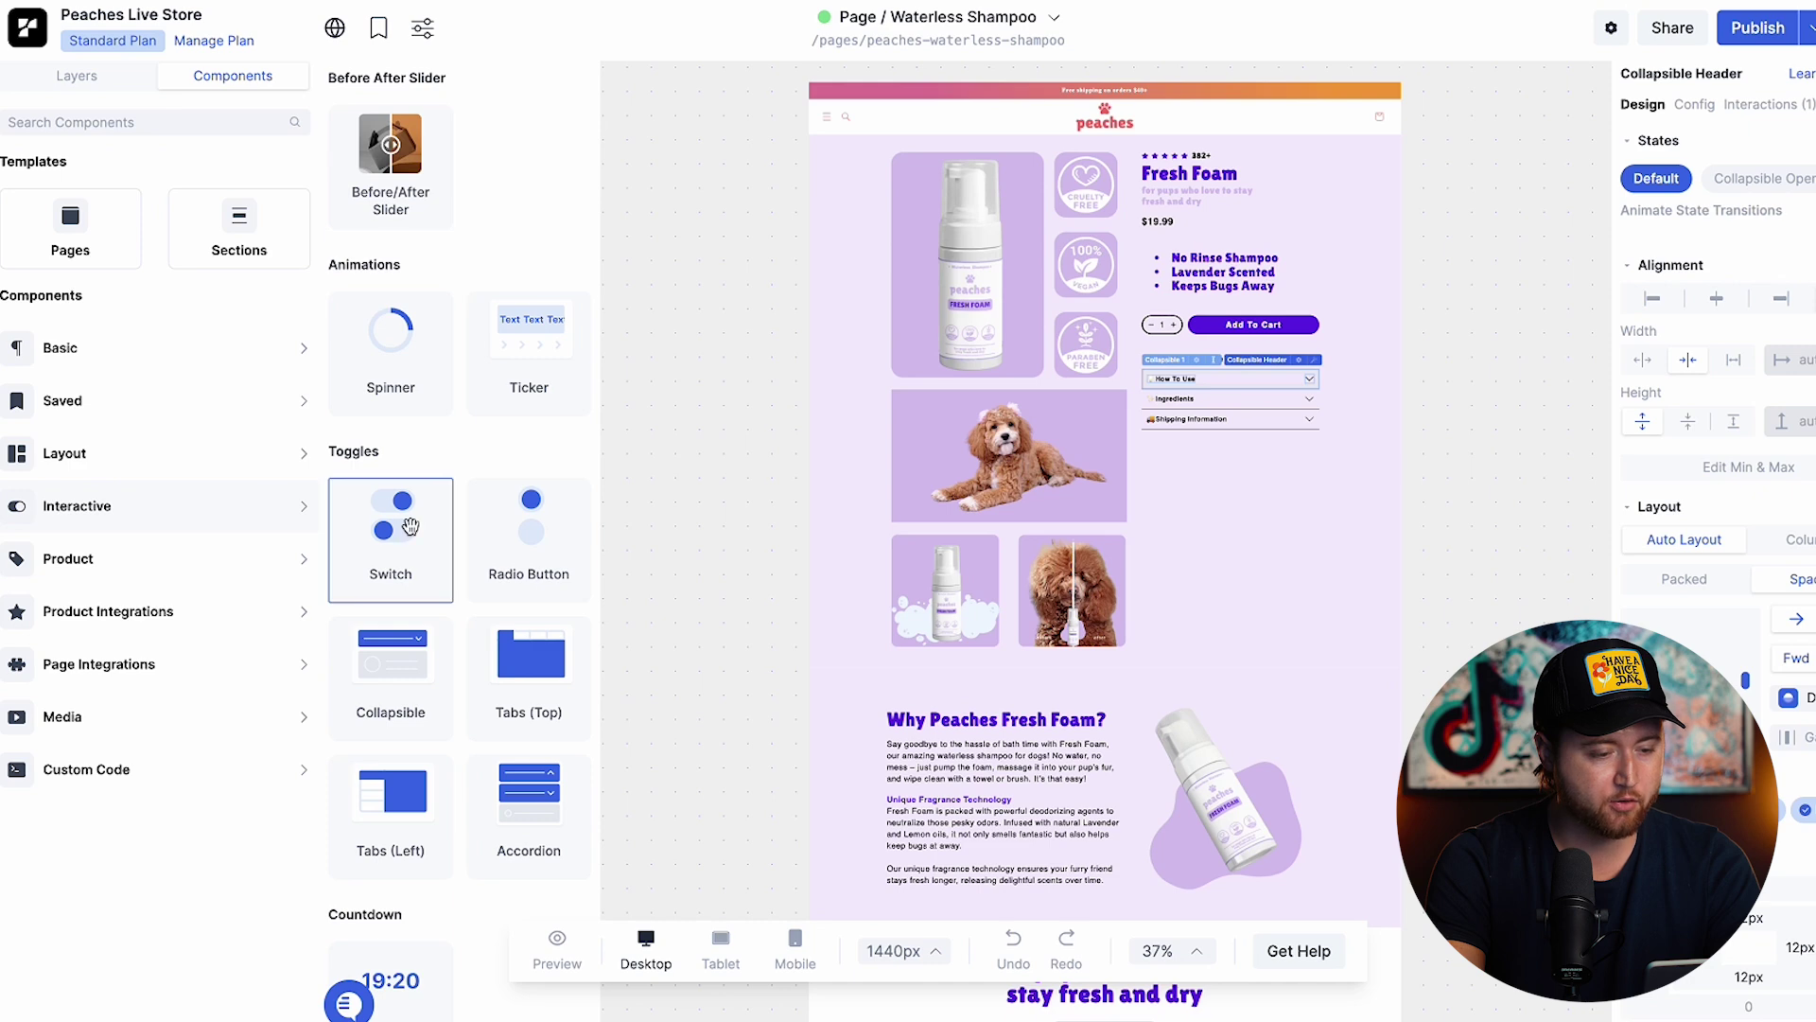
pyautogui.scroll(-9, 410, 527)
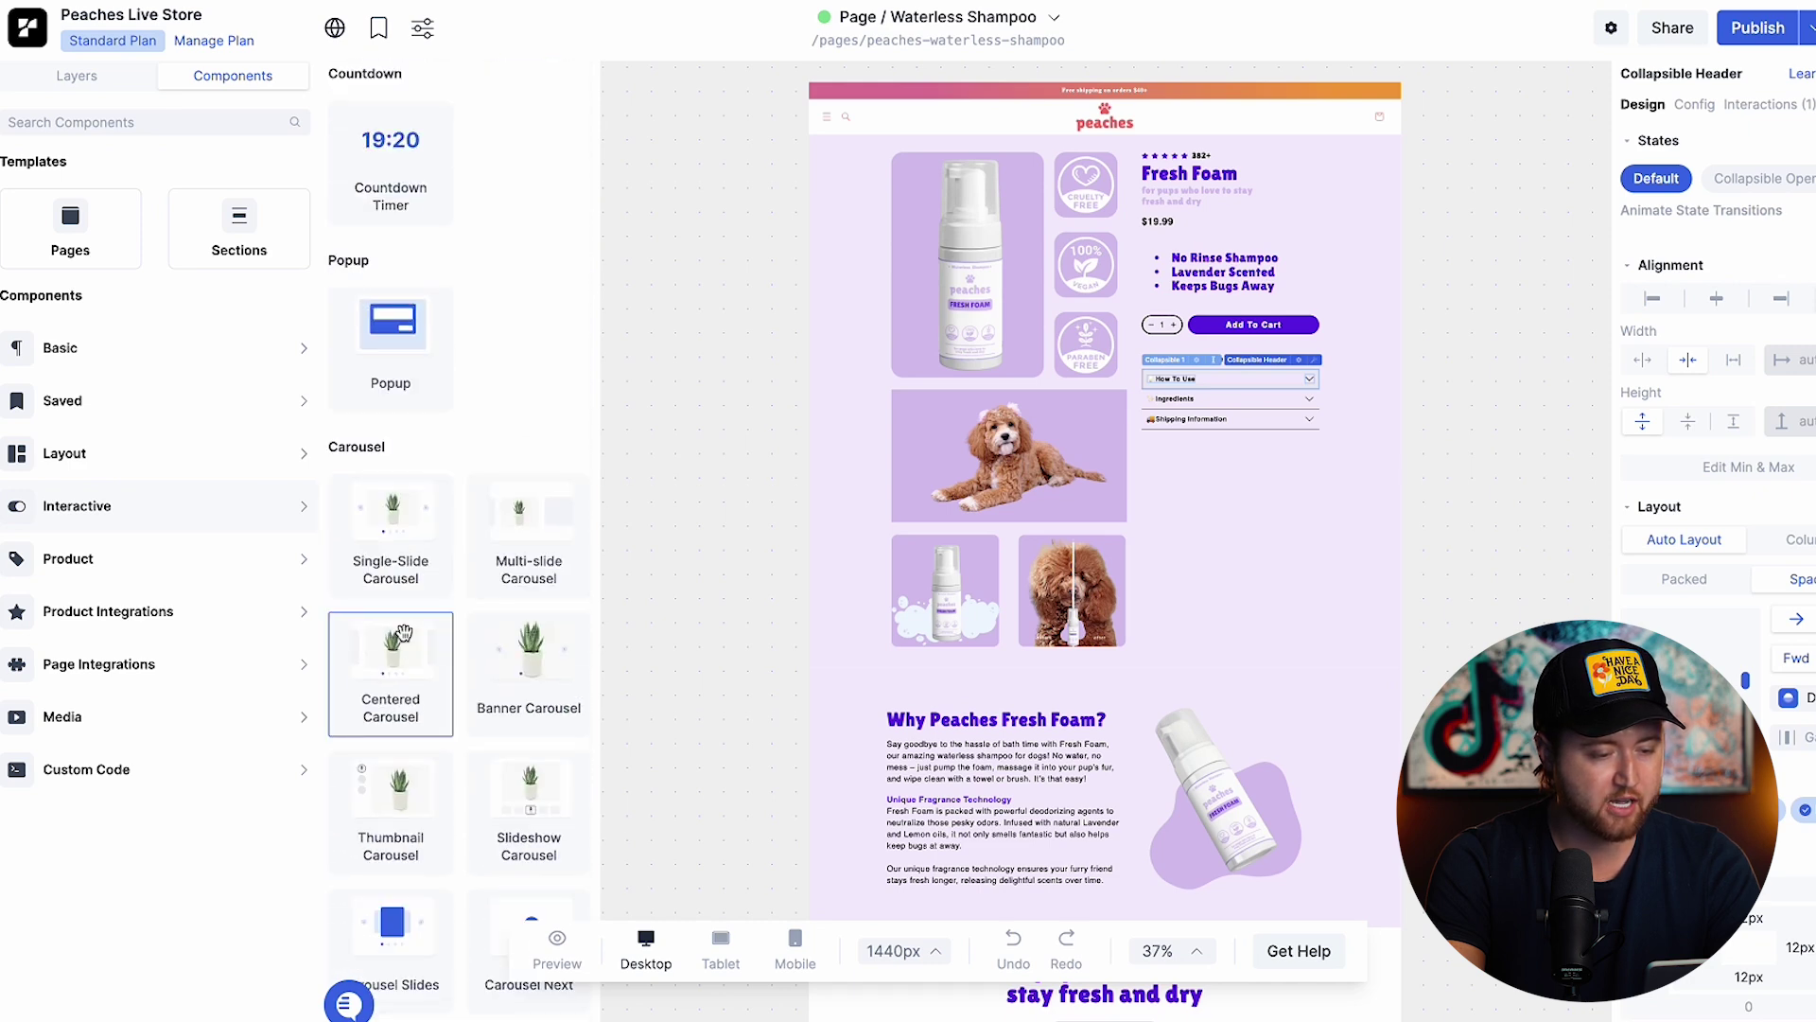
pyautogui.scroll(-12, 407, 606)
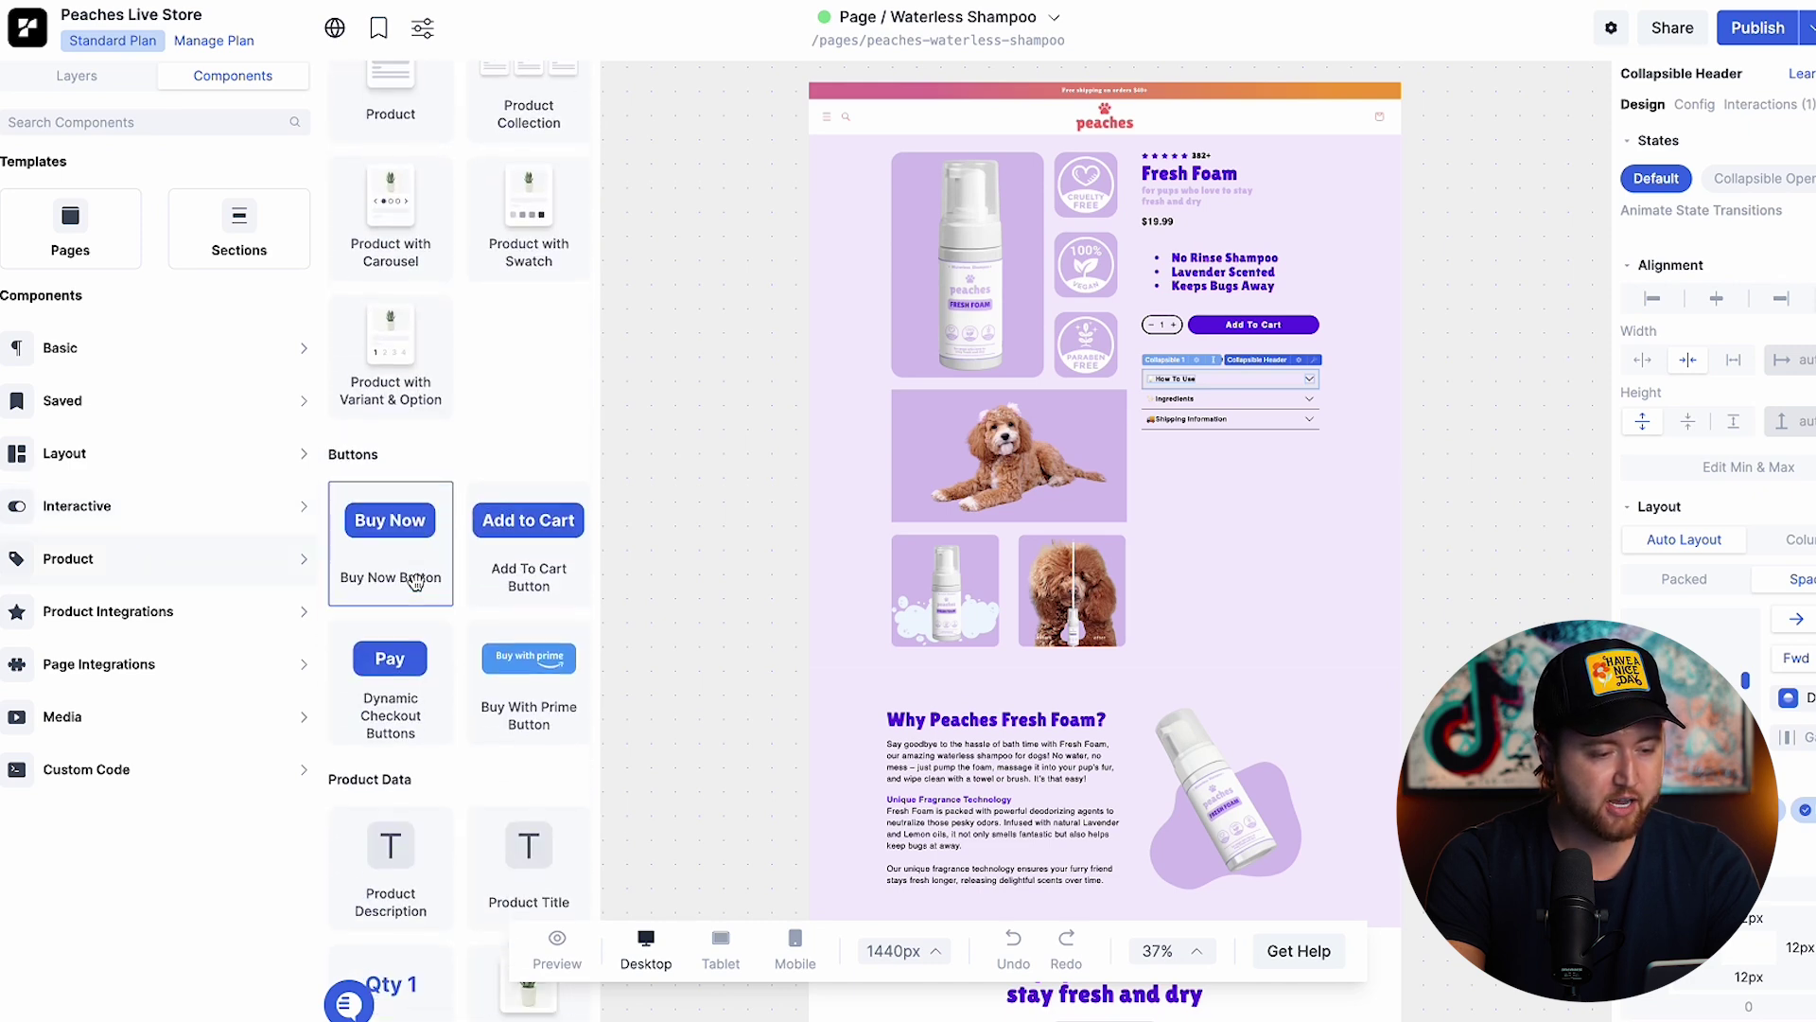
pyautogui.scroll(-6, 415, 582)
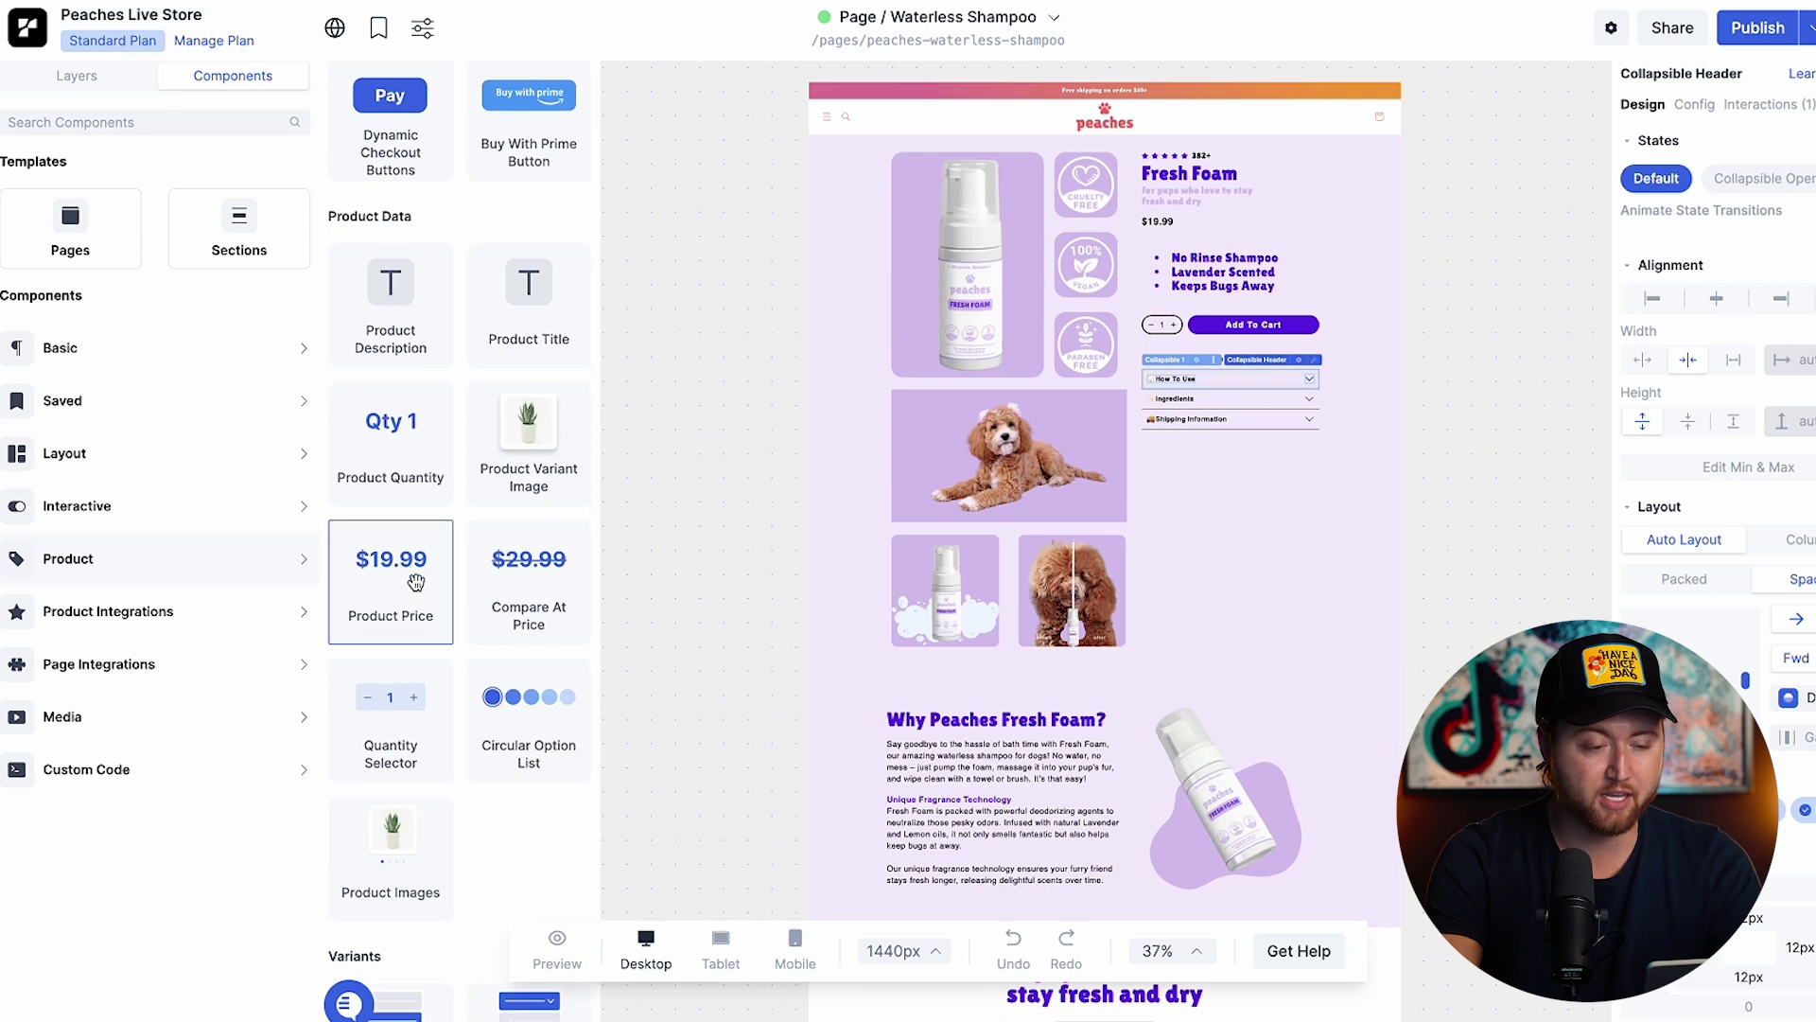
pyautogui.scroll(-2, 417, 582)
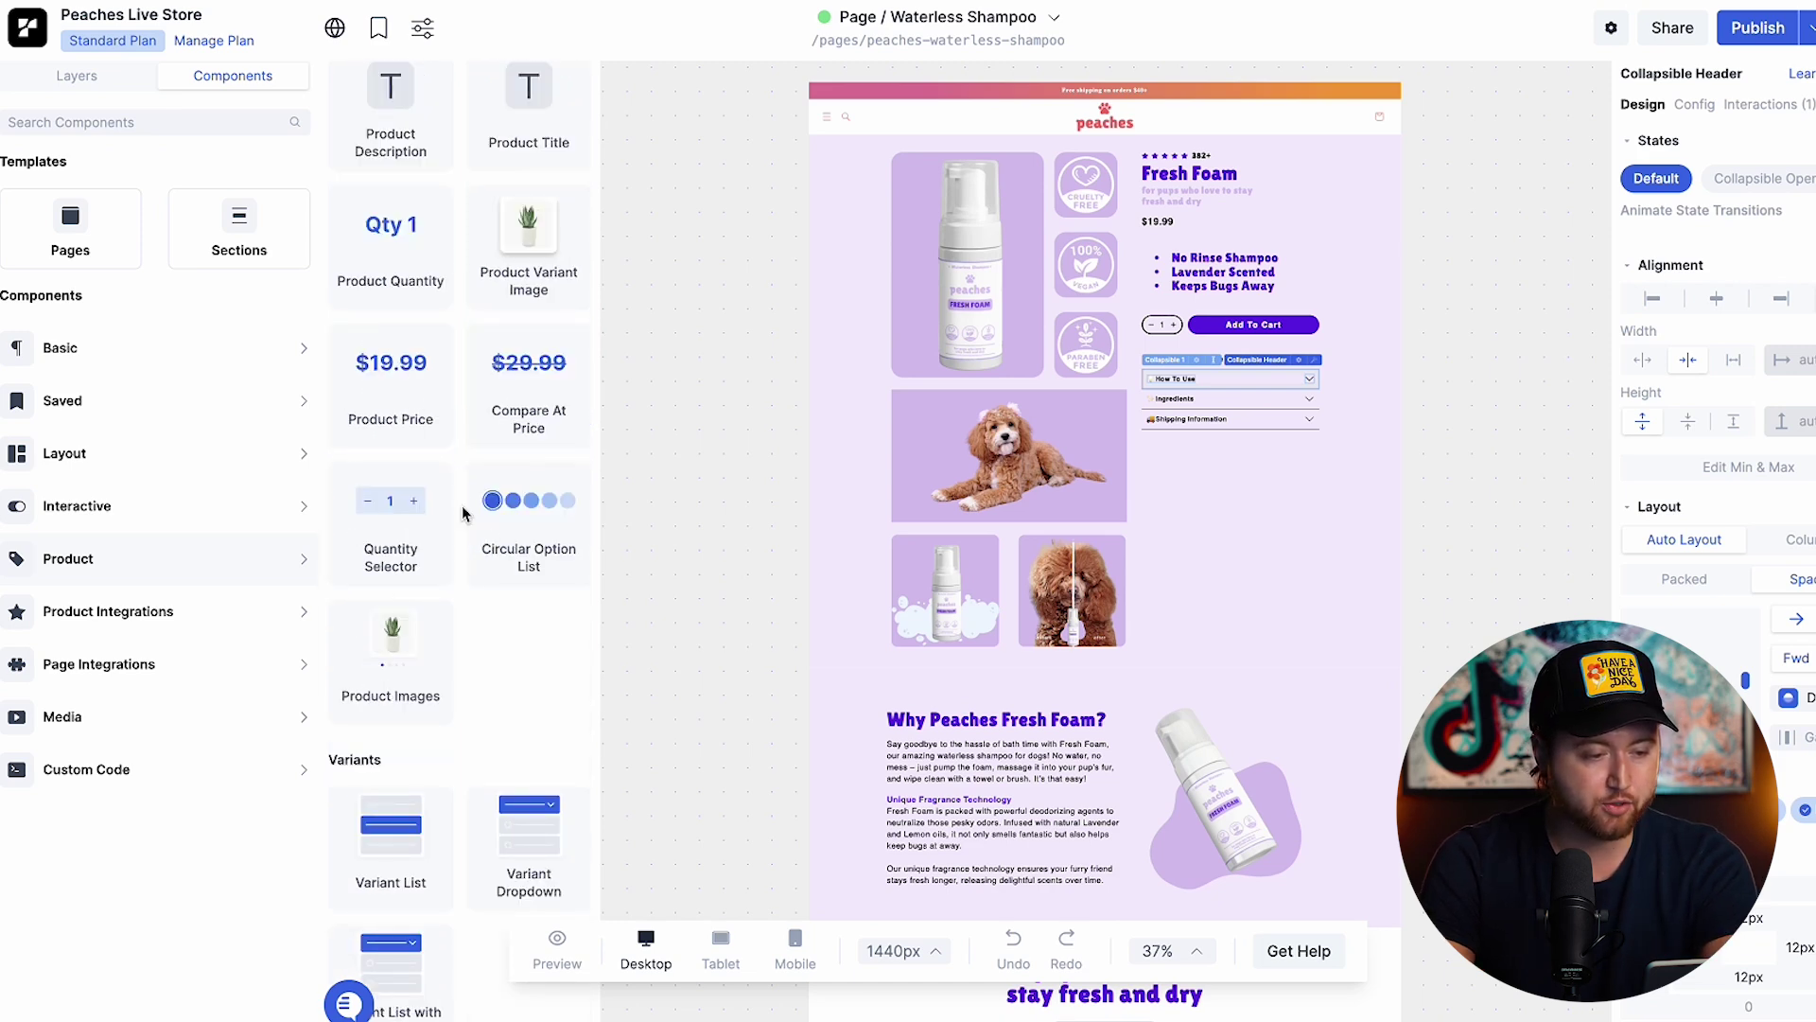
pyautogui.scroll(-1, 463, 514)
pyautogui.scroll(-7, 458, 580)
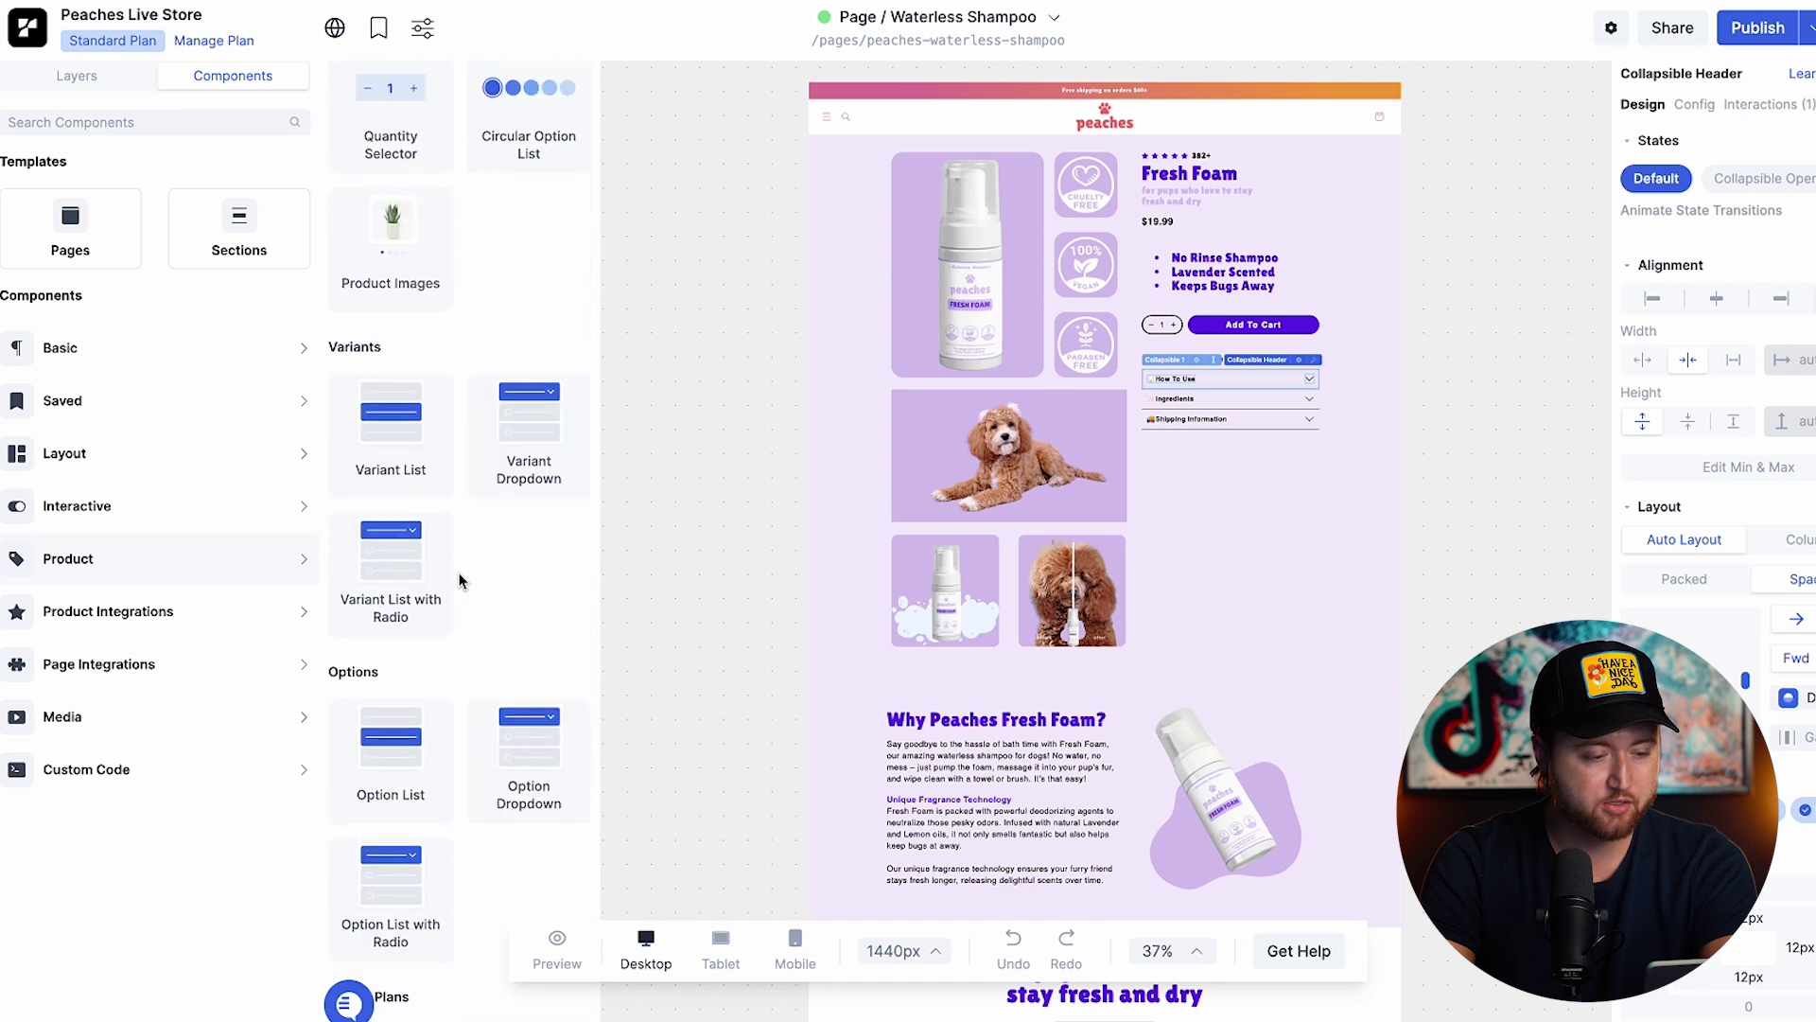
# Browse the Product Integrations components, including Stamped, Fera, Shopify and Judge.me reviews
pyautogui.click(160, 608)
pyautogui.scroll(-6, 397, 628)
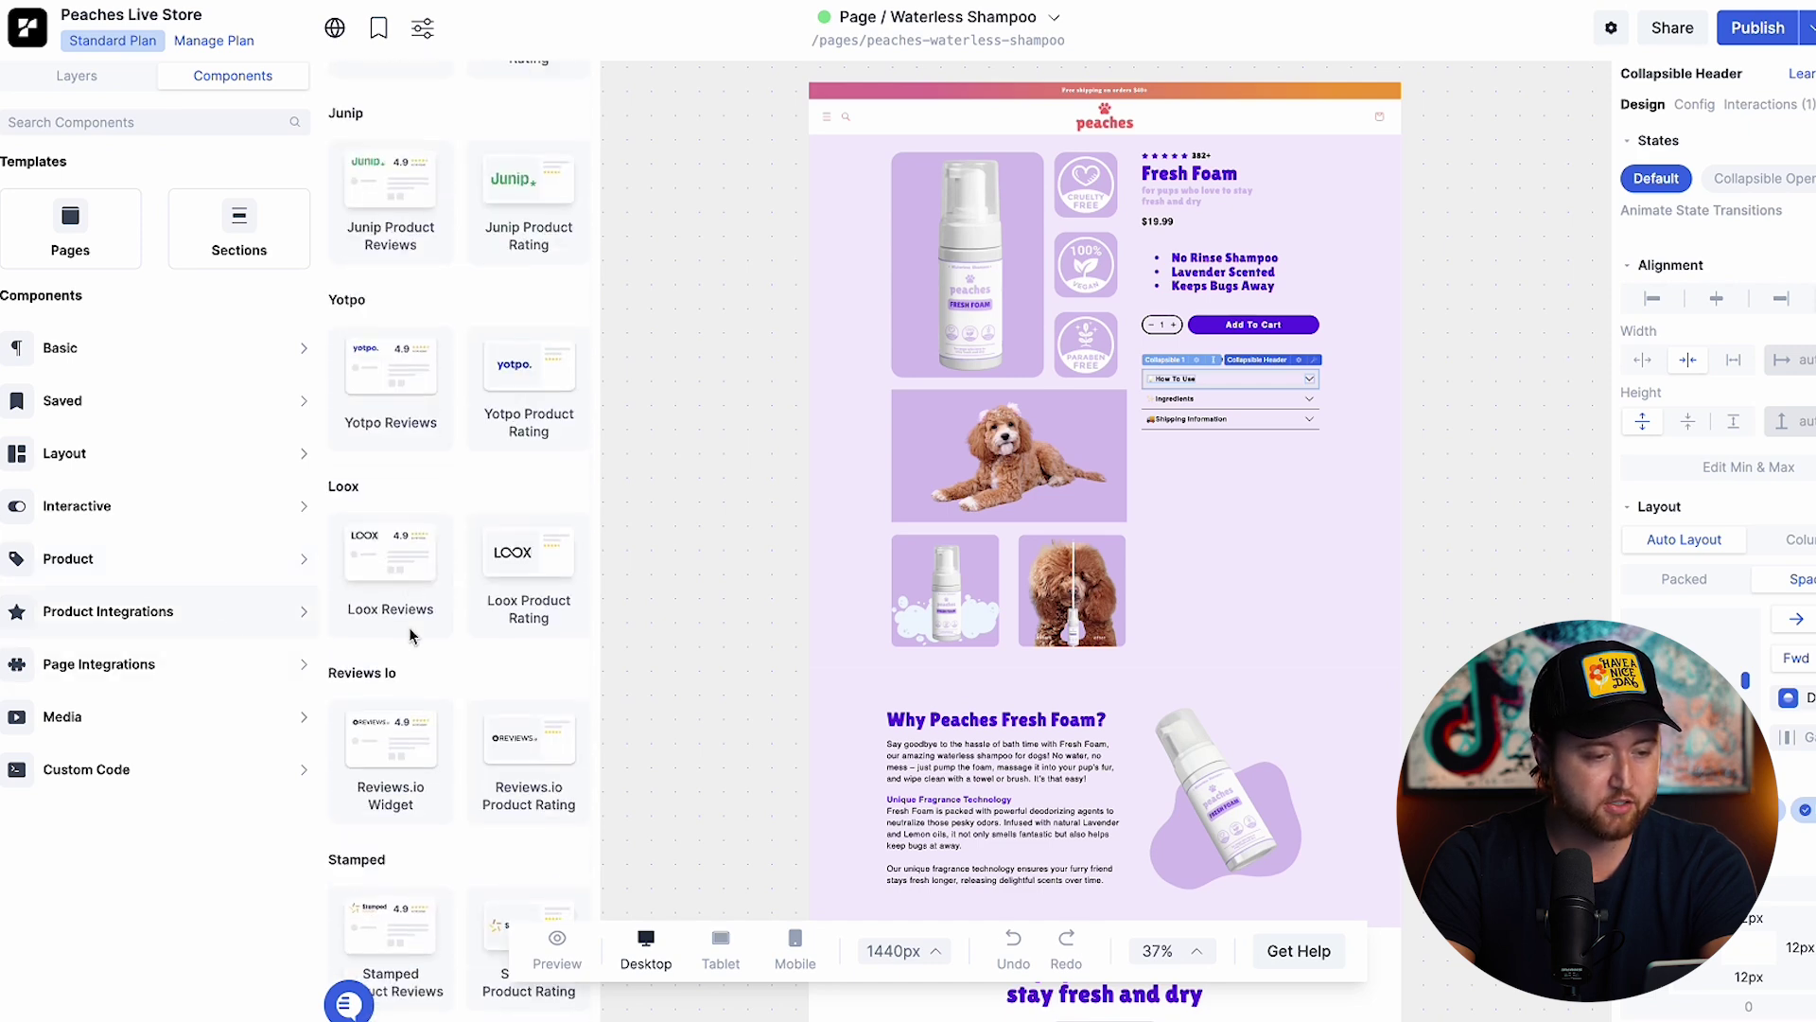
pyautogui.scroll(-5, 426, 672)
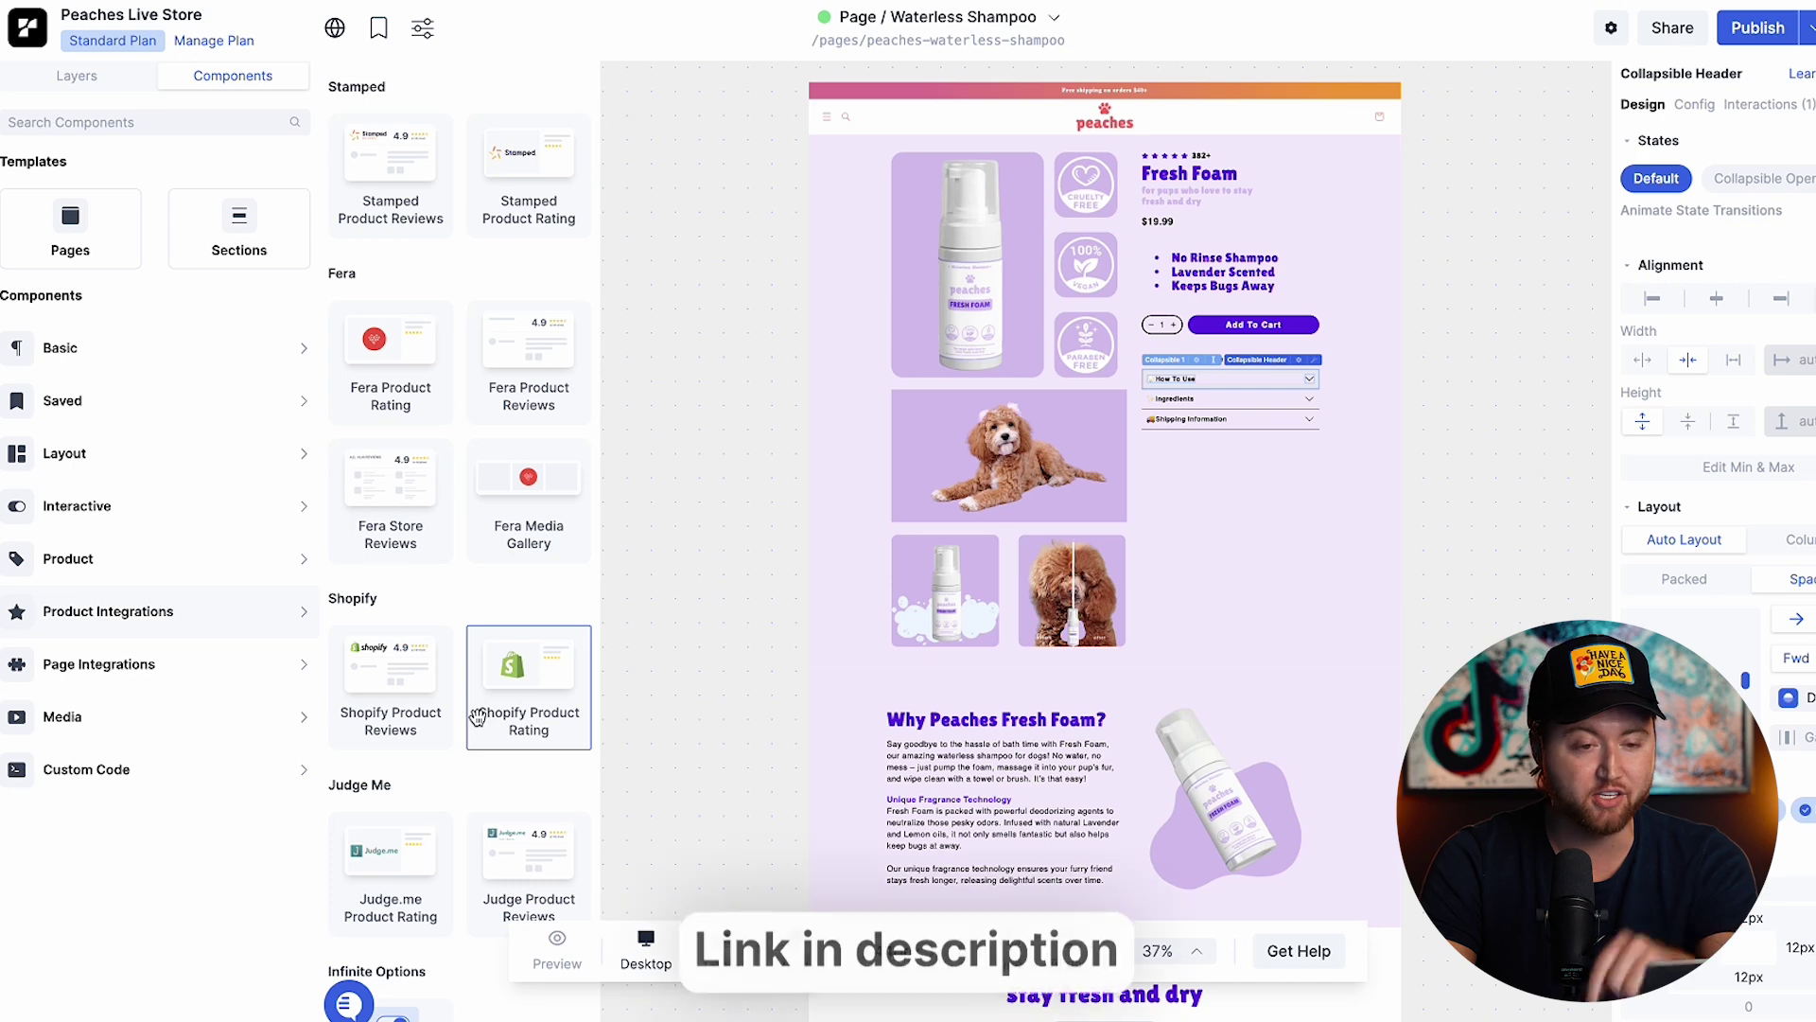
pyautogui.scroll(-2, 1126, 617)
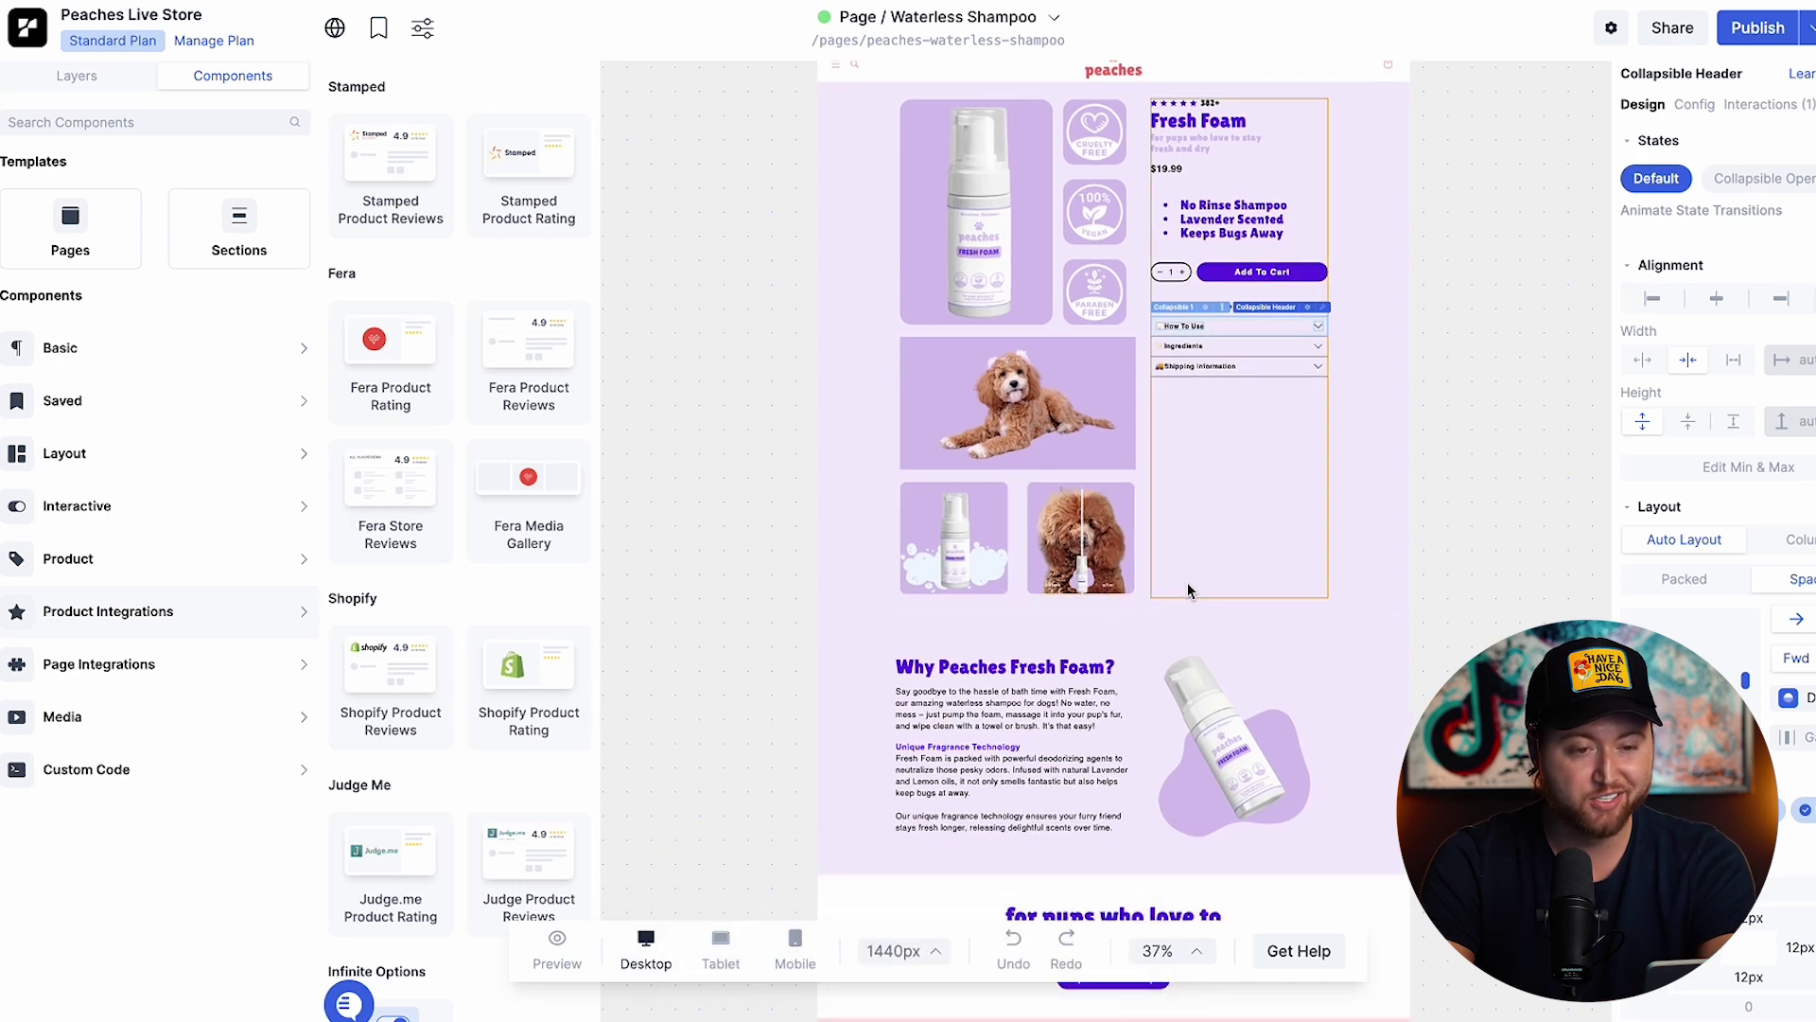
pyautogui.scroll(3, 1098, 444)
pyautogui.scroll(5, 1100, 442)
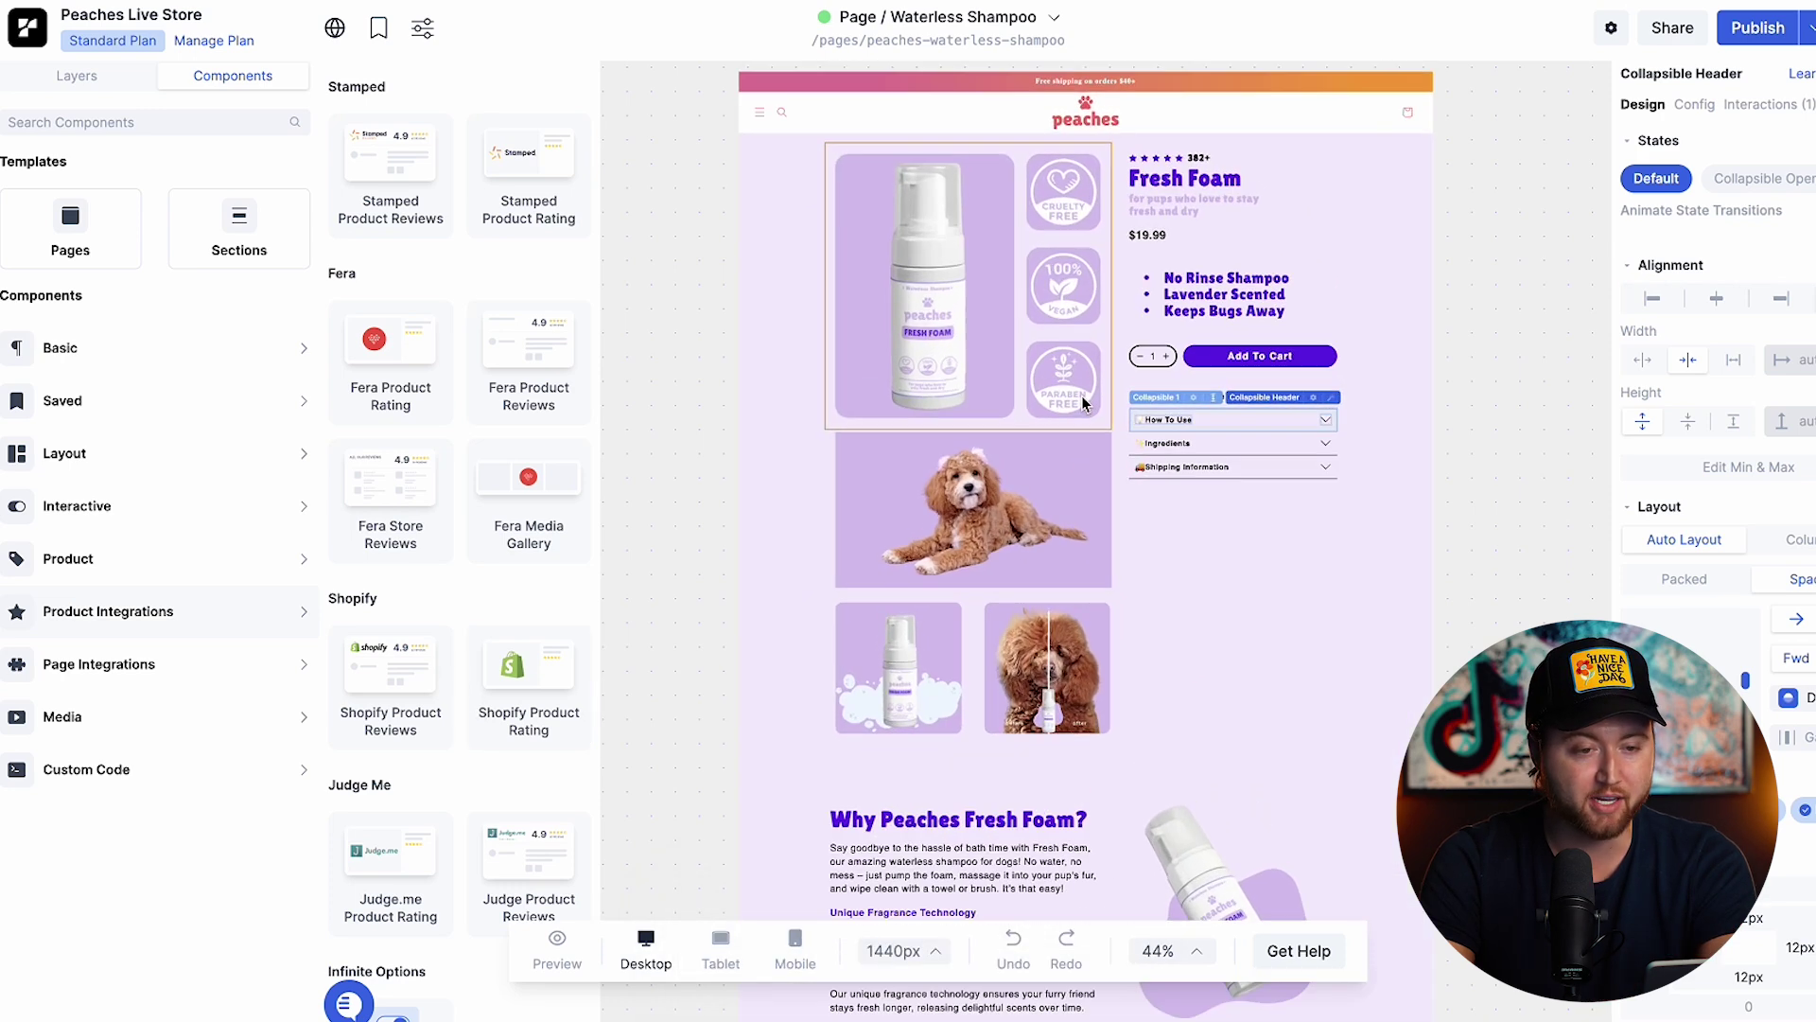